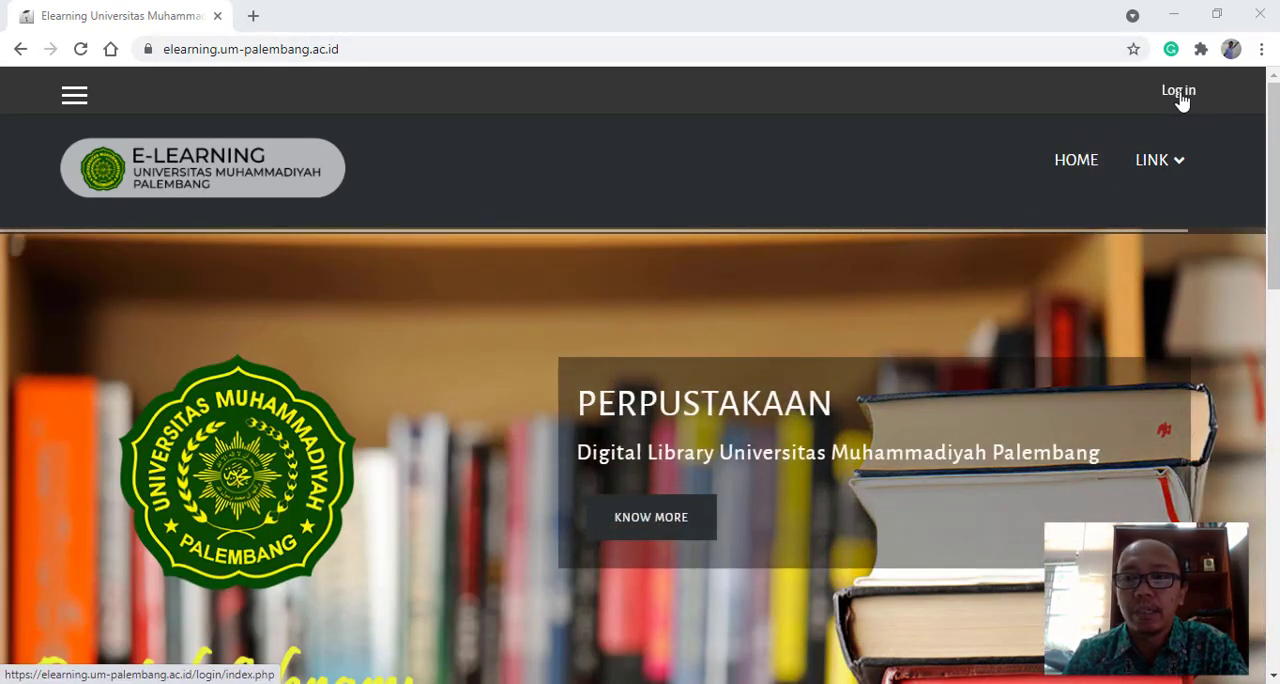
# - Log in to the e-learning site with the account password and dismiss the browser's password check warning
pyautogui.click(1179, 93)
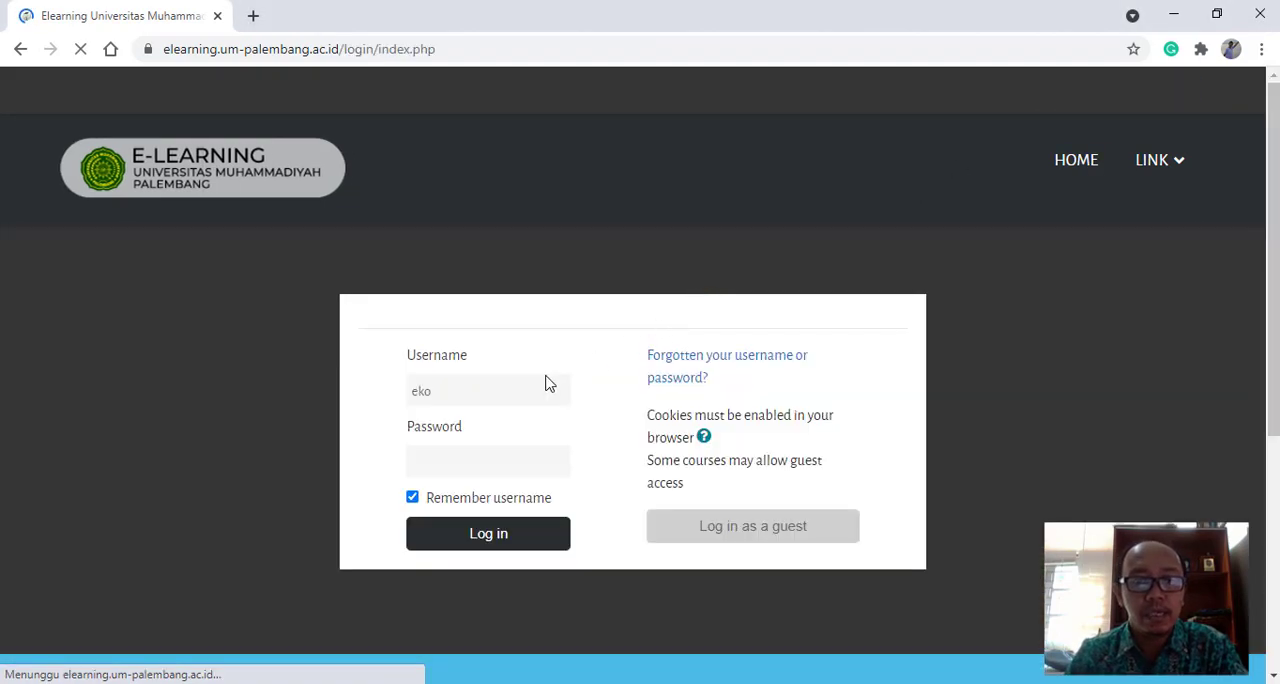
pyautogui.click(437, 450)
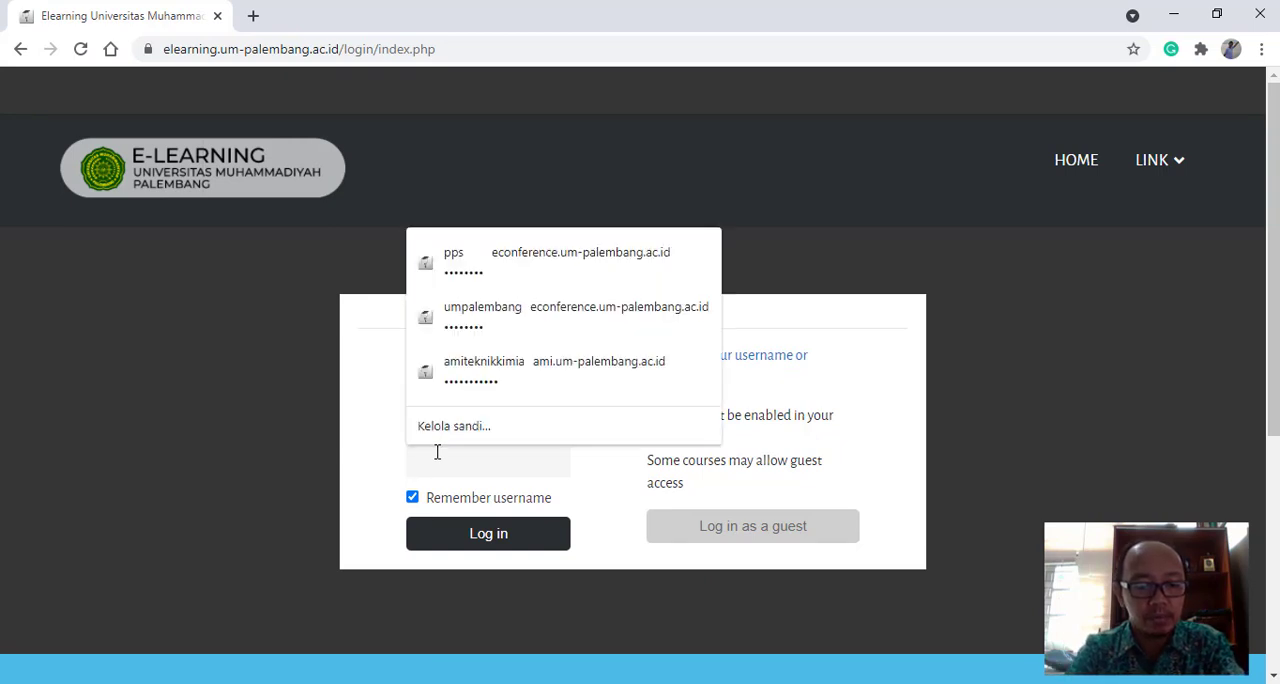
pyautogui.write('••••••')
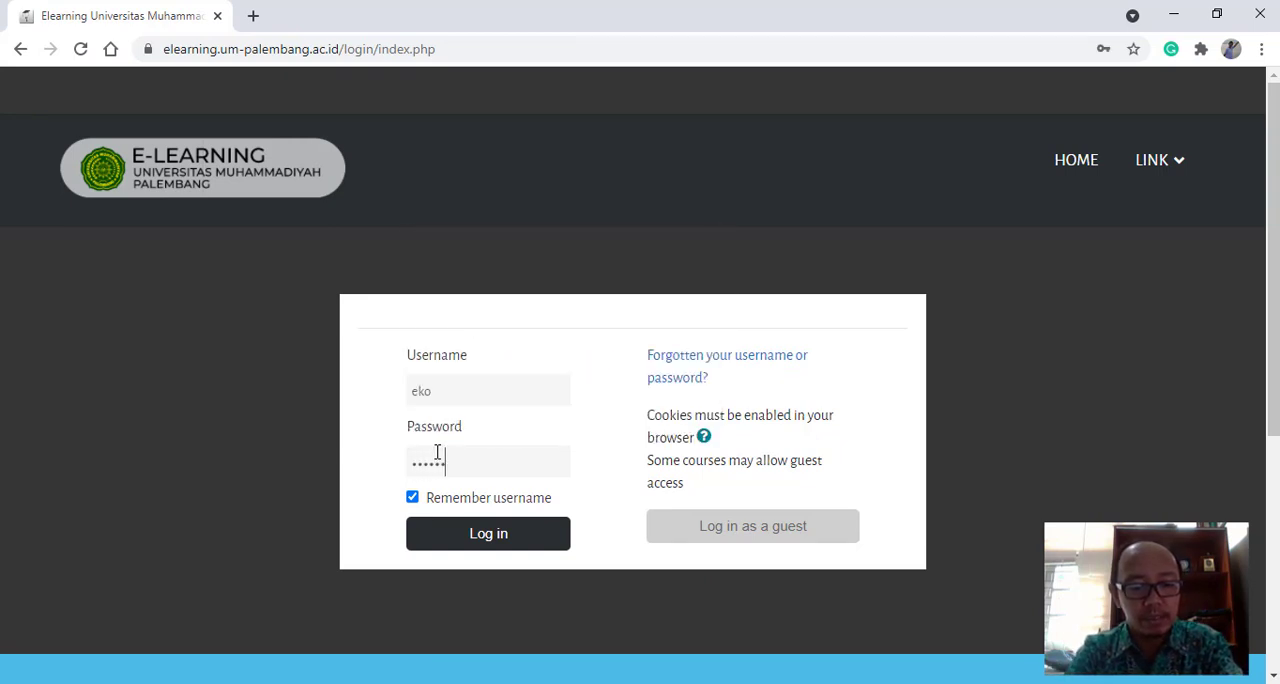
pyautogui.write('••')
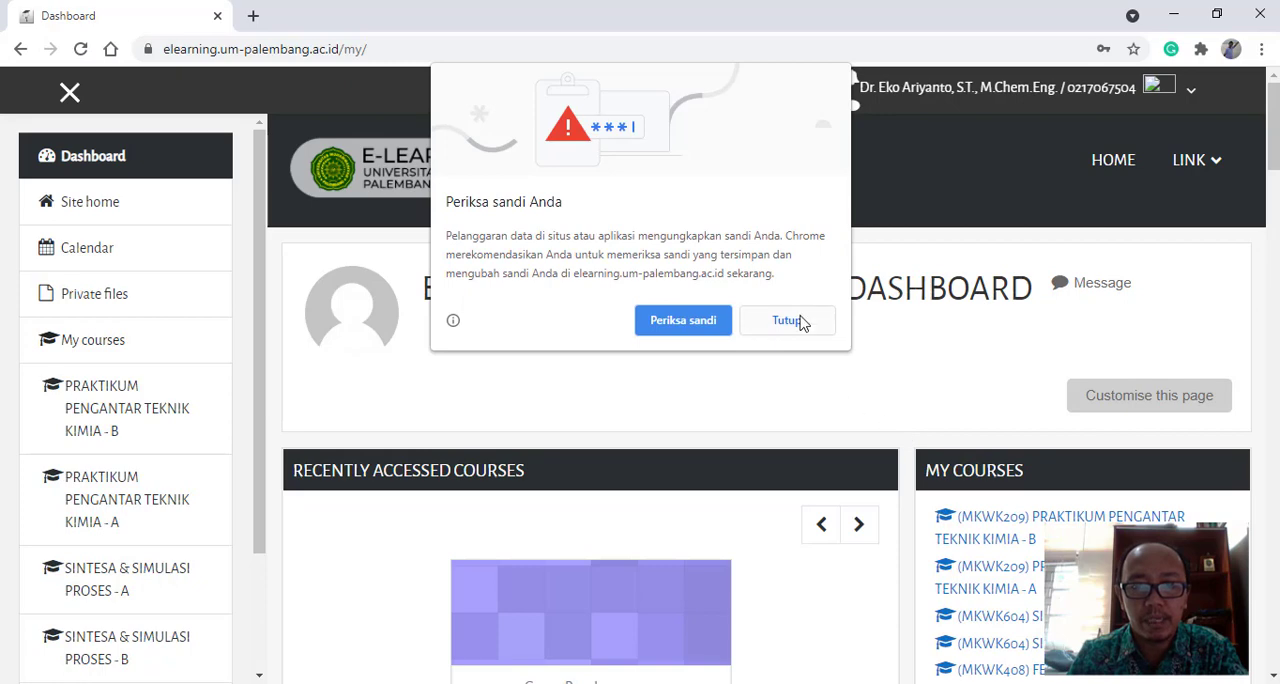
pyautogui.click(790, 325)
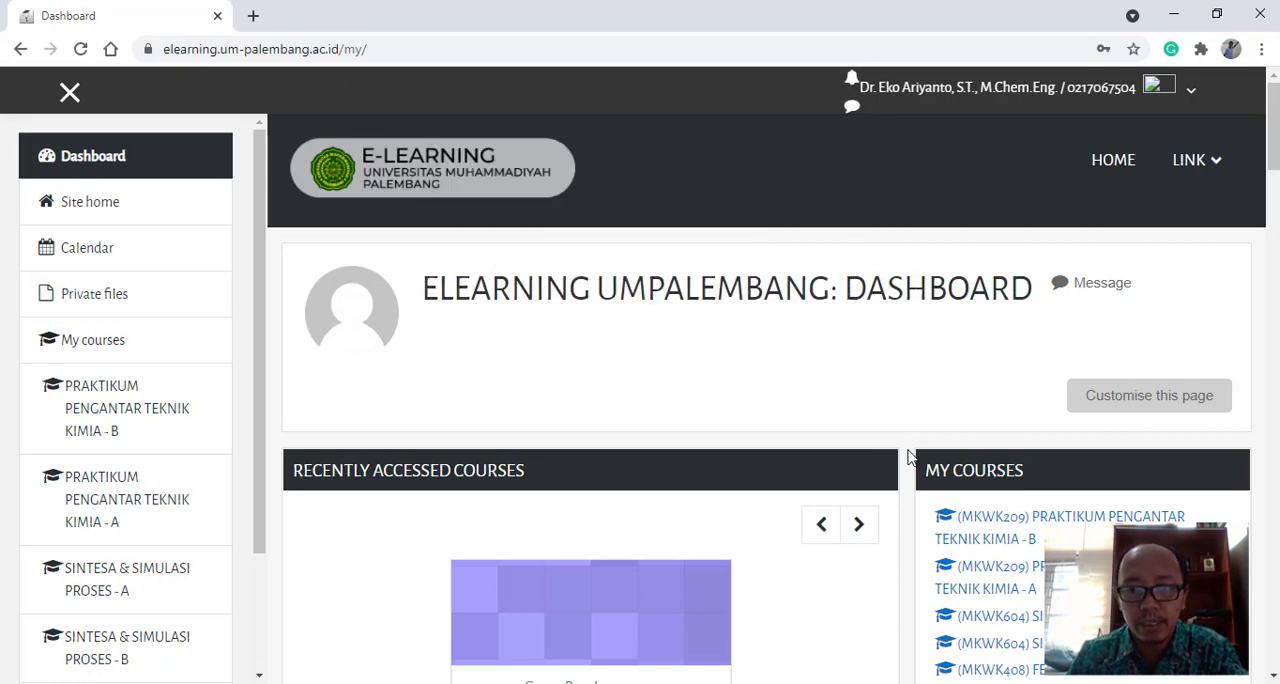
# - Open the course (MKWK604) SINTESA & SIMULASI PROSES - A from the course overview in a new browser tab and switch to it
pyautogui.scroll(-6, 910, 455)
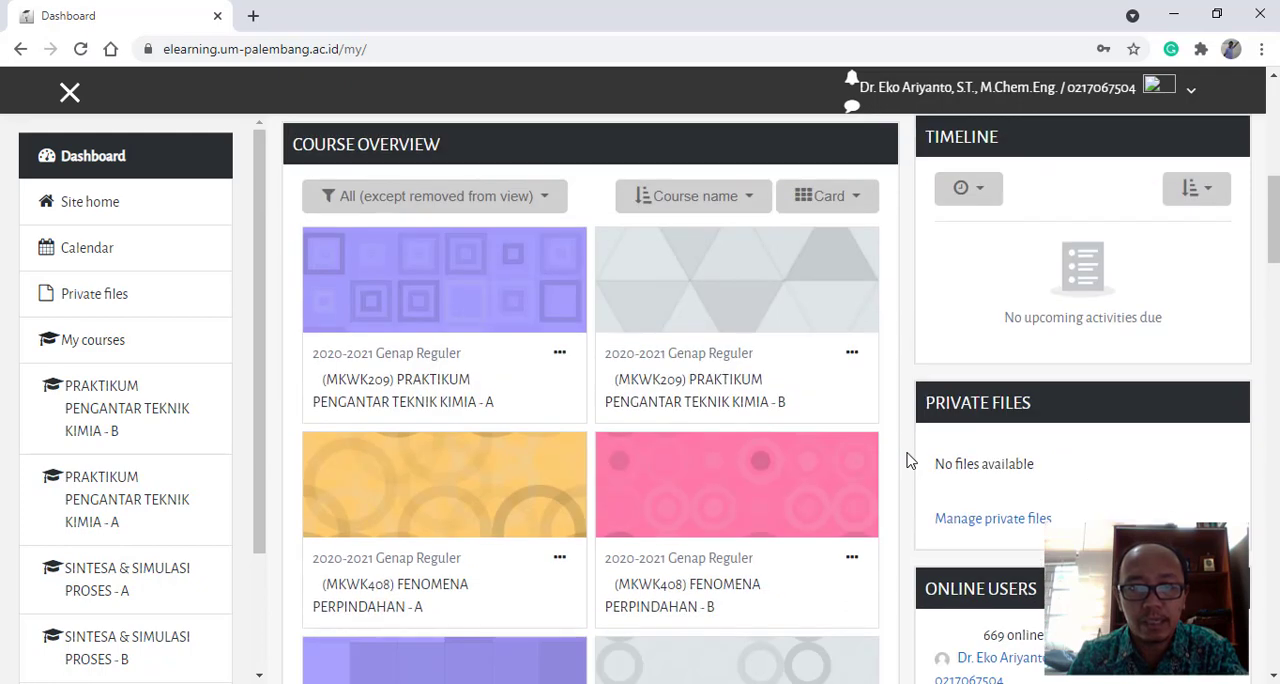
pyautogui.scroll(-3, 910, 460)
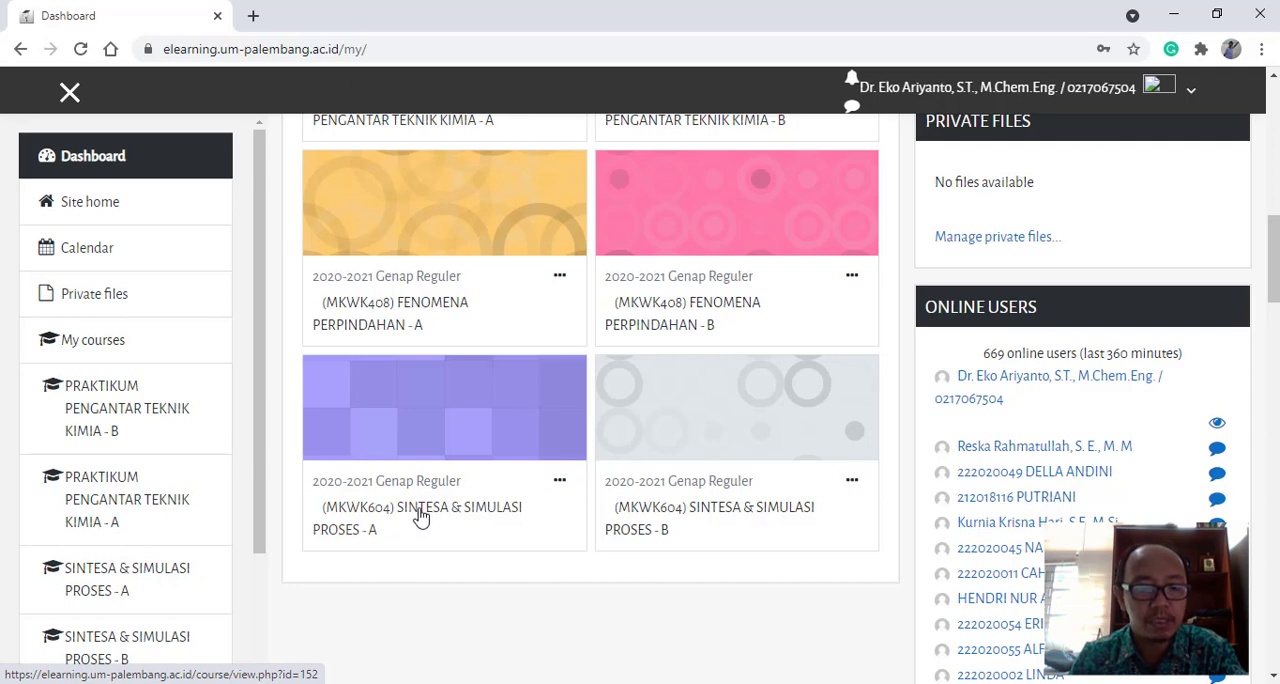
pyautogui.tripleClick(421, 516)
pyautogui.rightClick(420, 510)
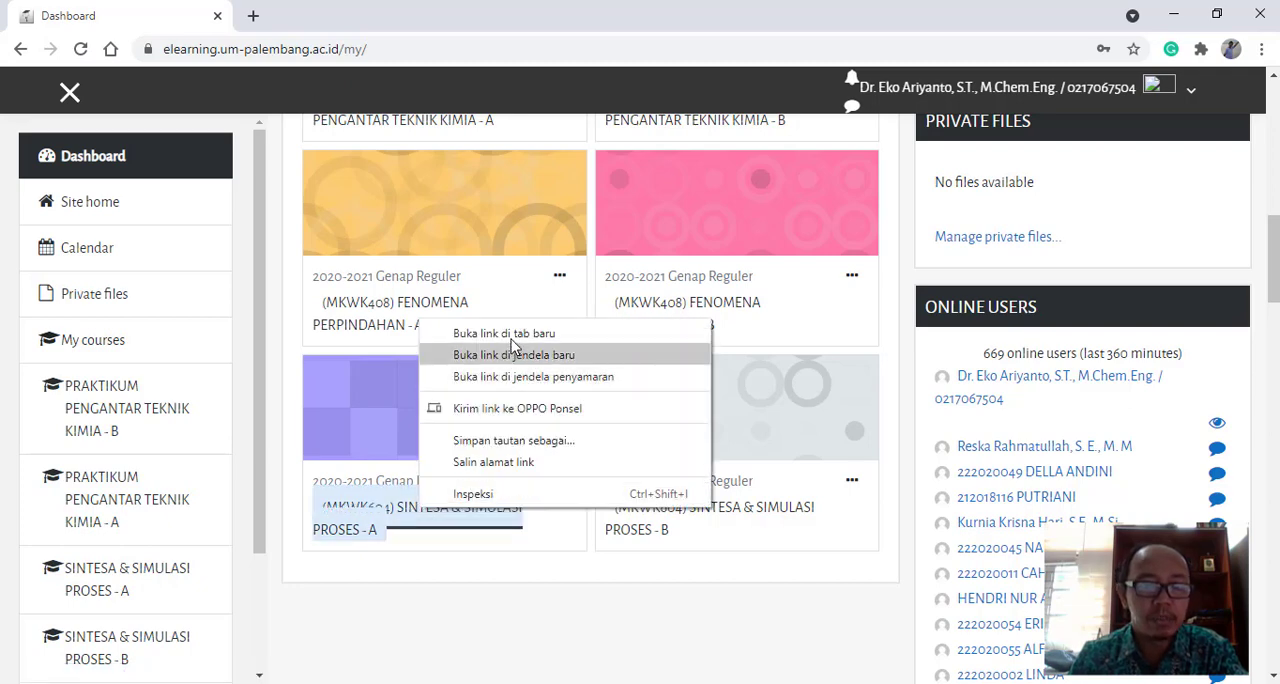
pyautogui.press('Escape')
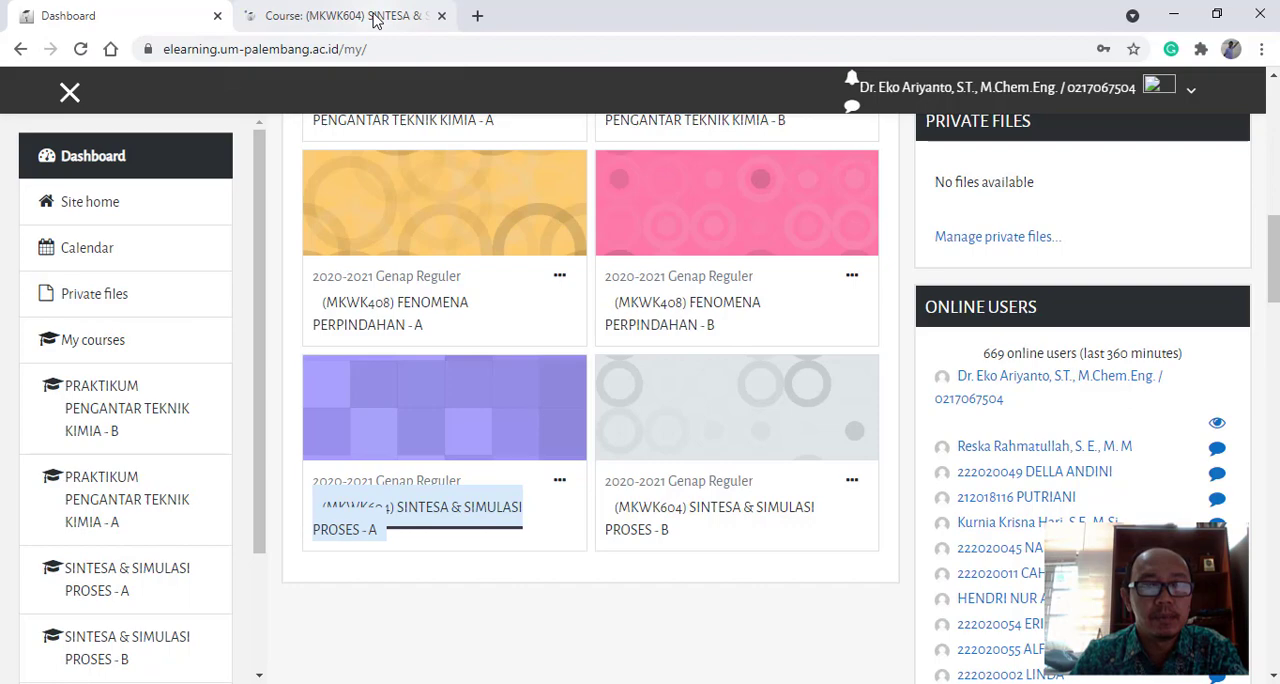
pyautogui.click(375, 20)
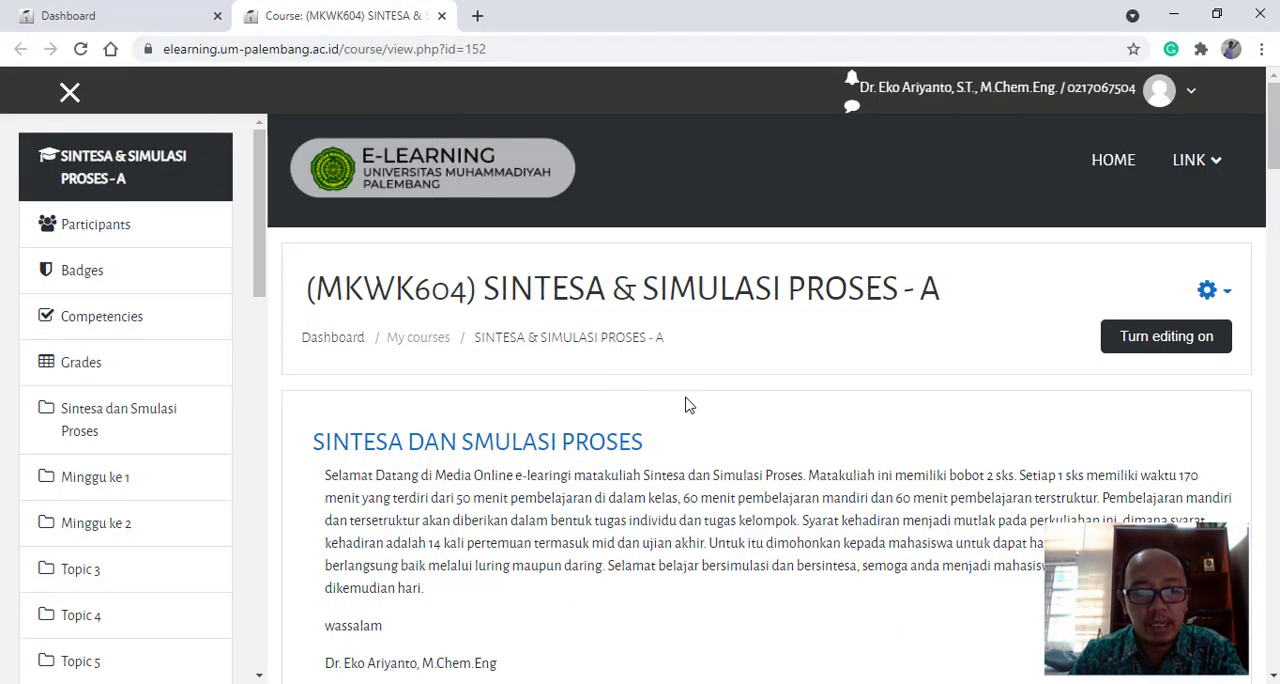
# - Review the Minggu ke 2 section of the course, including its group assignments and their group access restrictions
pyautogui.scroll(-10, 686, 405)
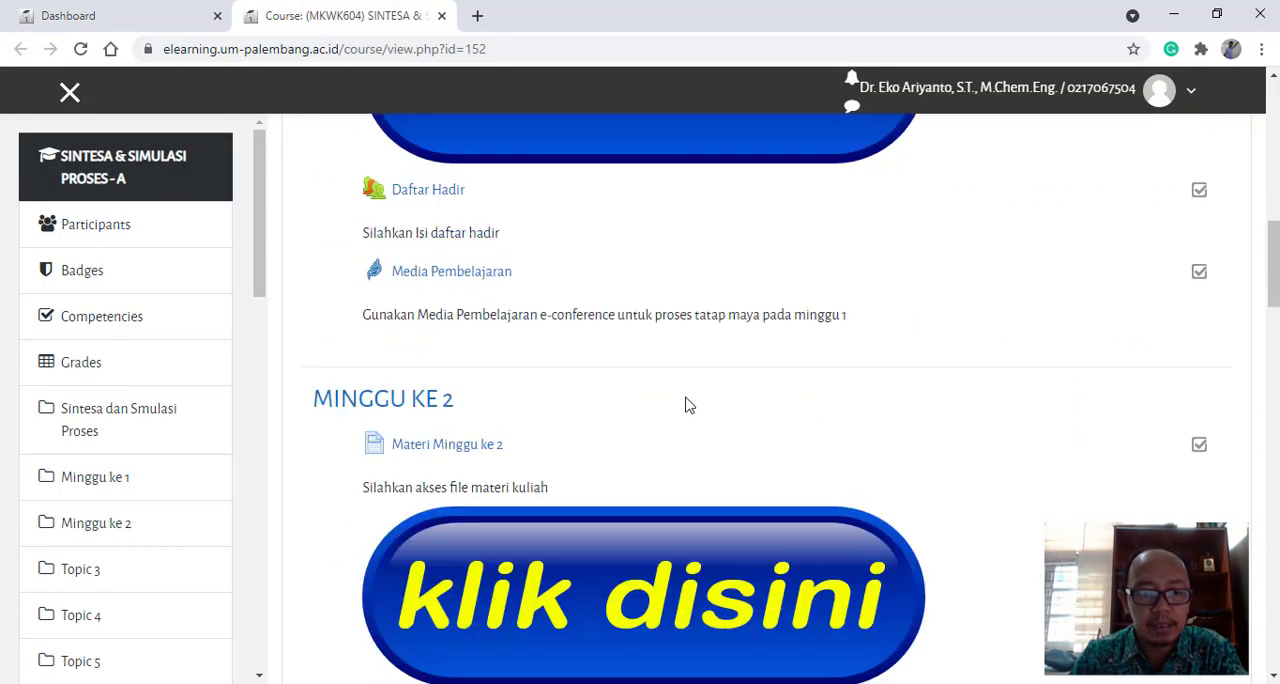
pyautogui.scroll(-8, 688, 403)
pyautogui.scroll(4, 692, 397)
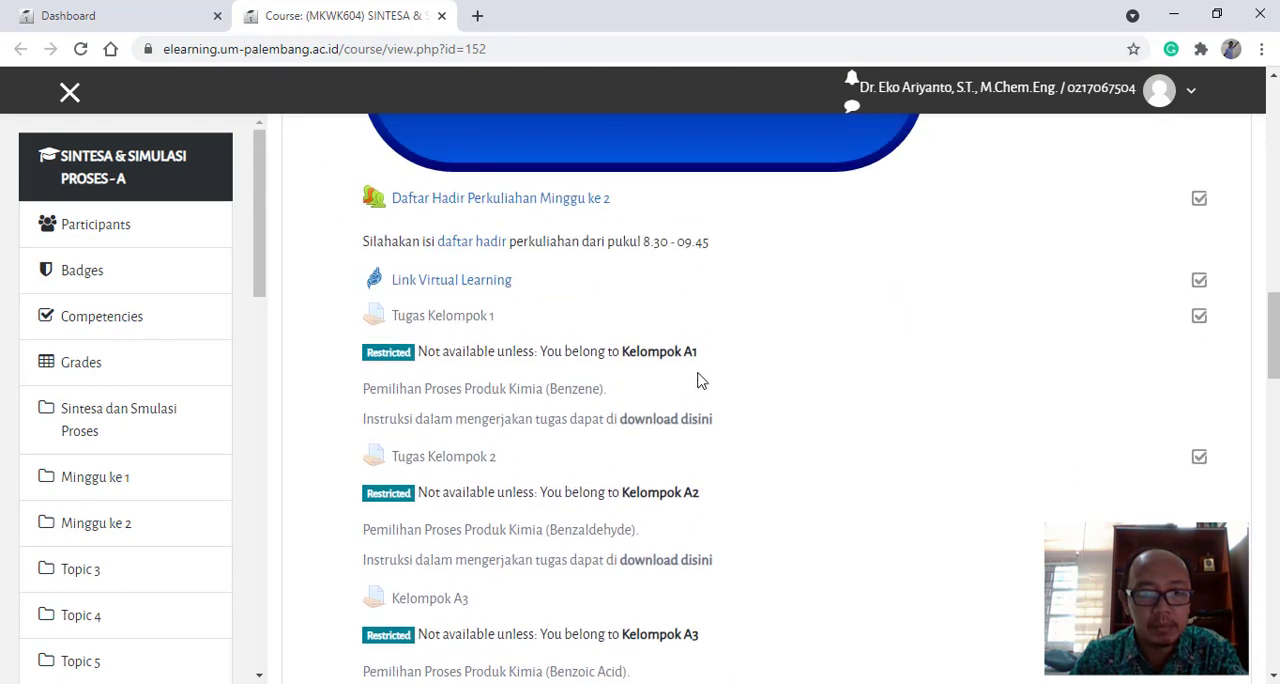
pyautogui.scroll(3, 705, 328)
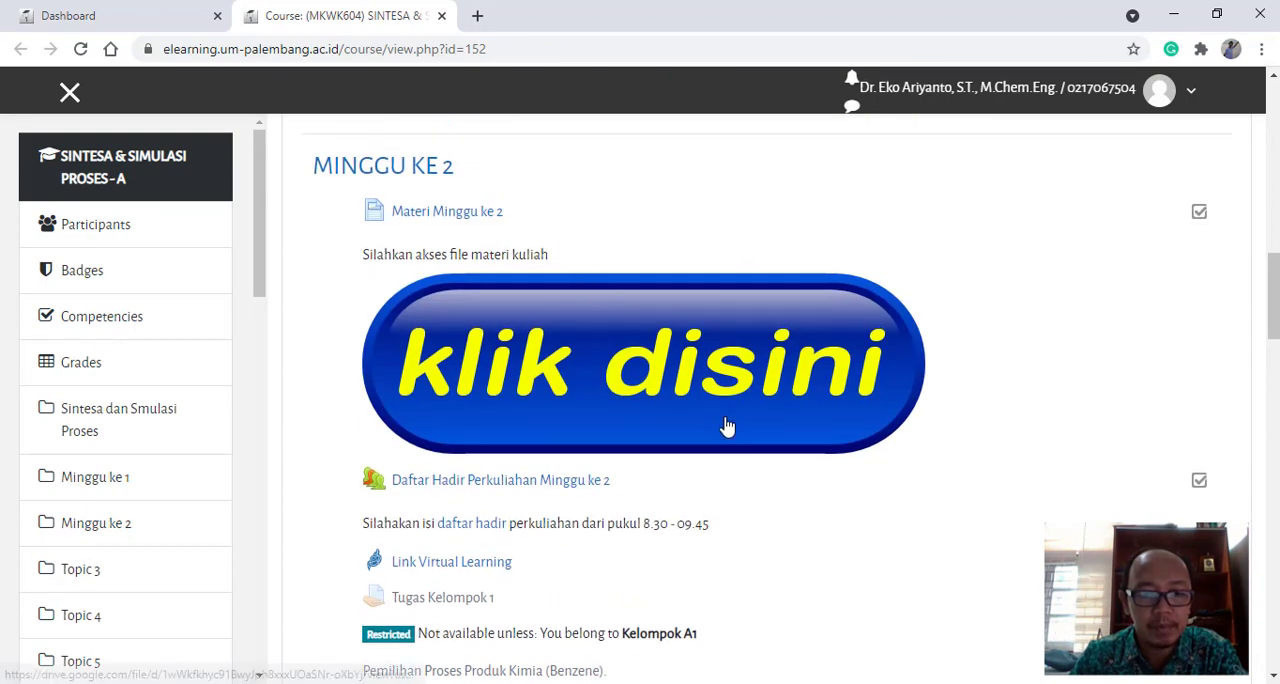
pyautogui.scroll(-2, 726, 429)
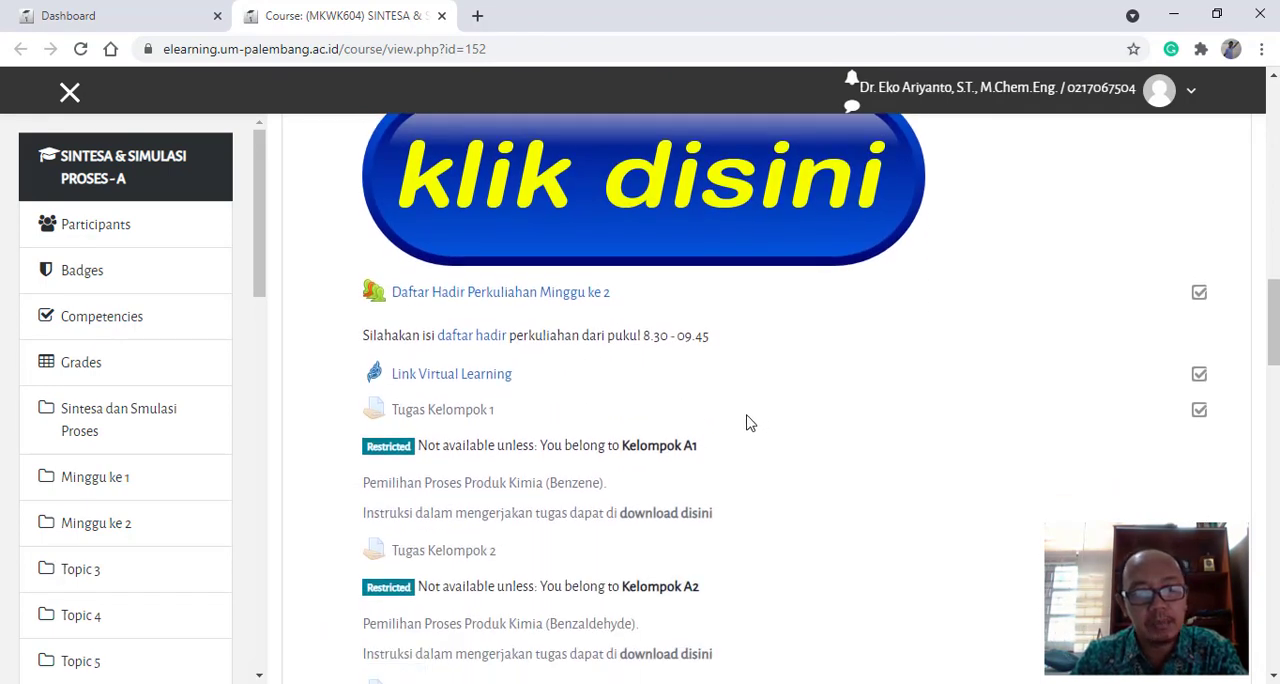
pyautogui.scroll(-1, 760, 423)
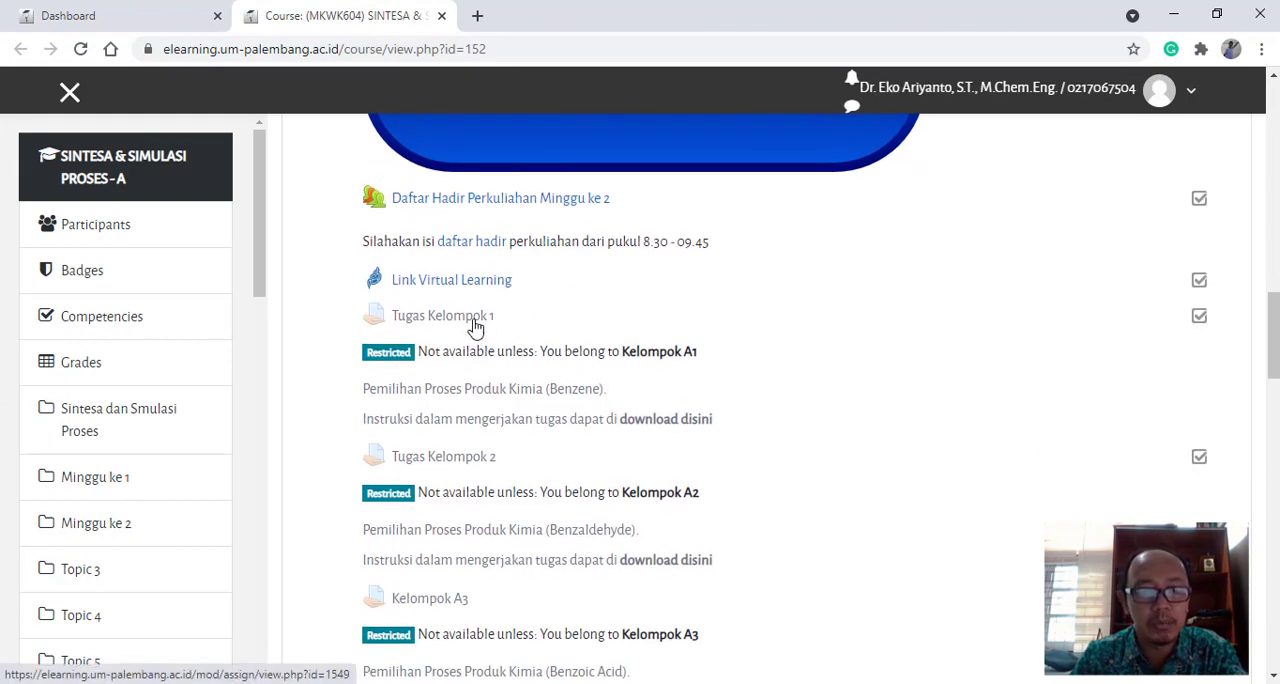
pyautogui.scroll(-2, 425, 298)
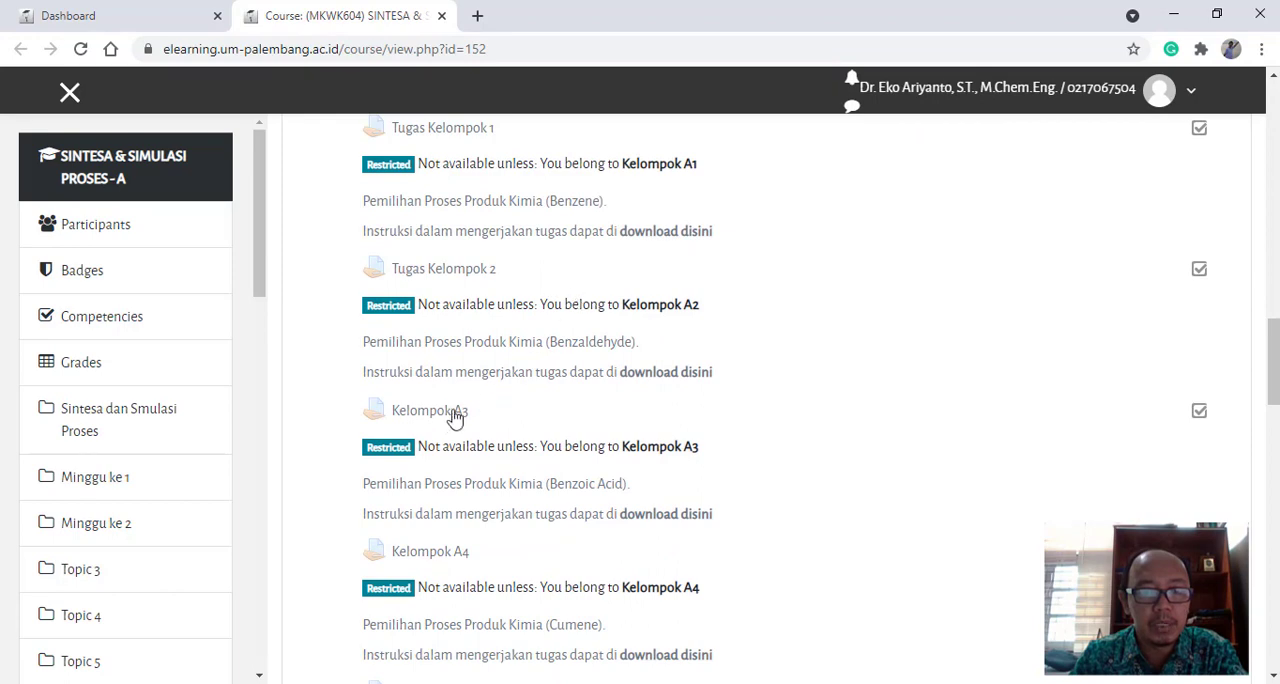
pyautogui.scroll(-3, 560, 435)
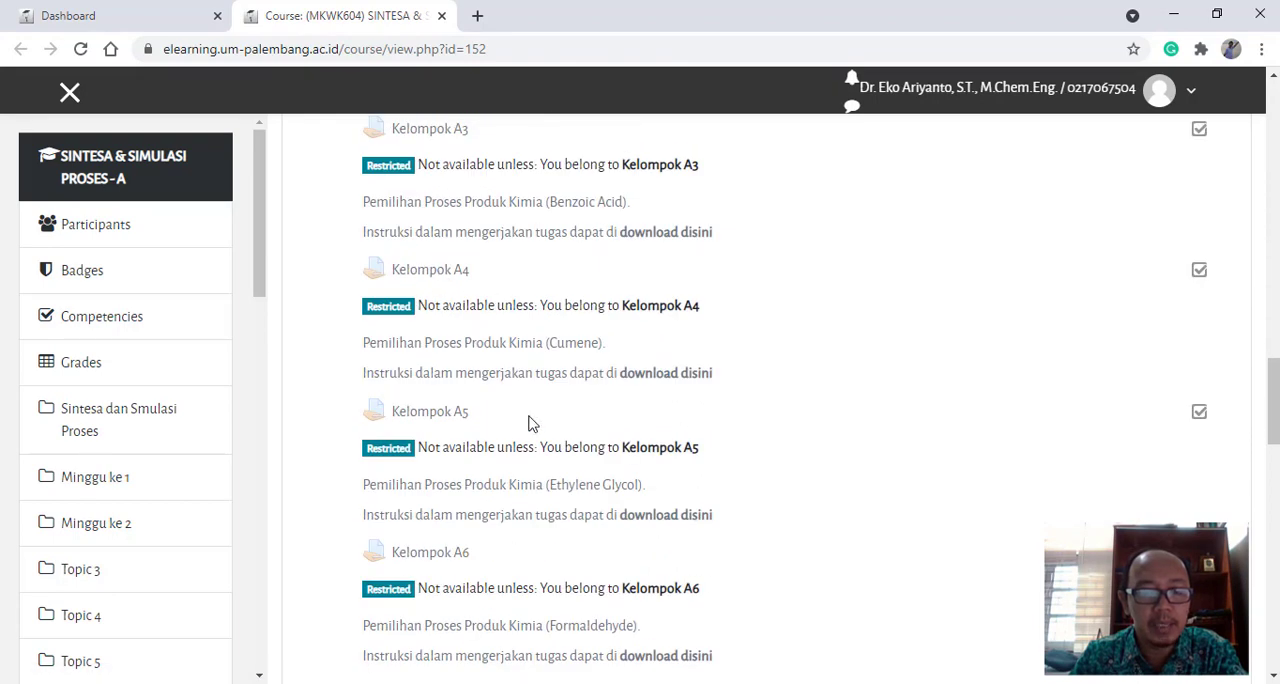
pyautogui.scroll(-2, 530, 423)
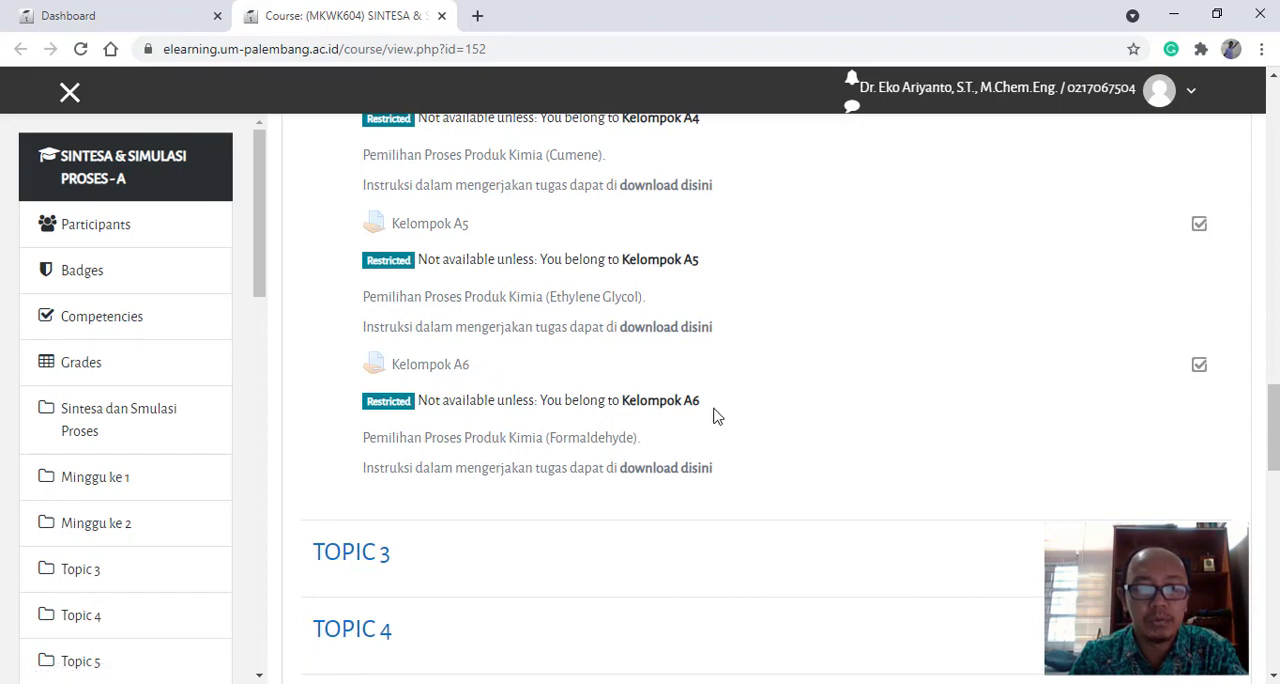
pyautogui.scroll(15, 868, 458)
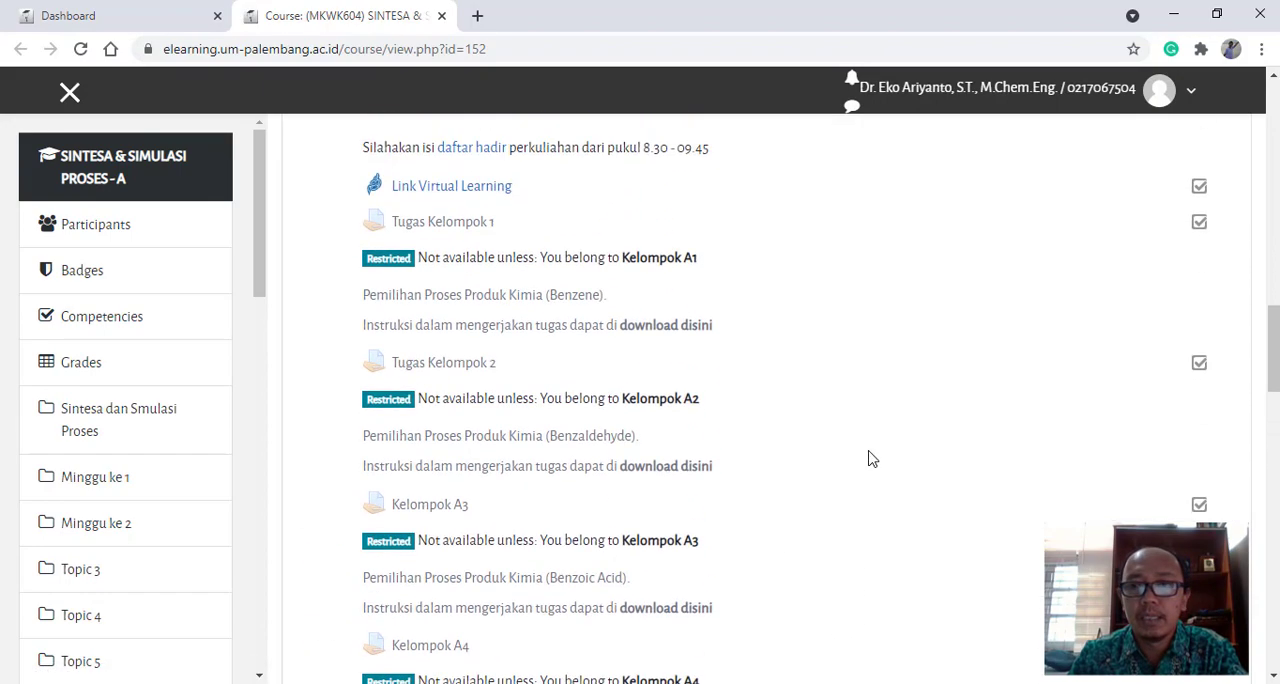
# - Turn on course editing and add a new Assignment activity to the Minggu ke 2 section
pyautogui.scroll(10, 868, 458)
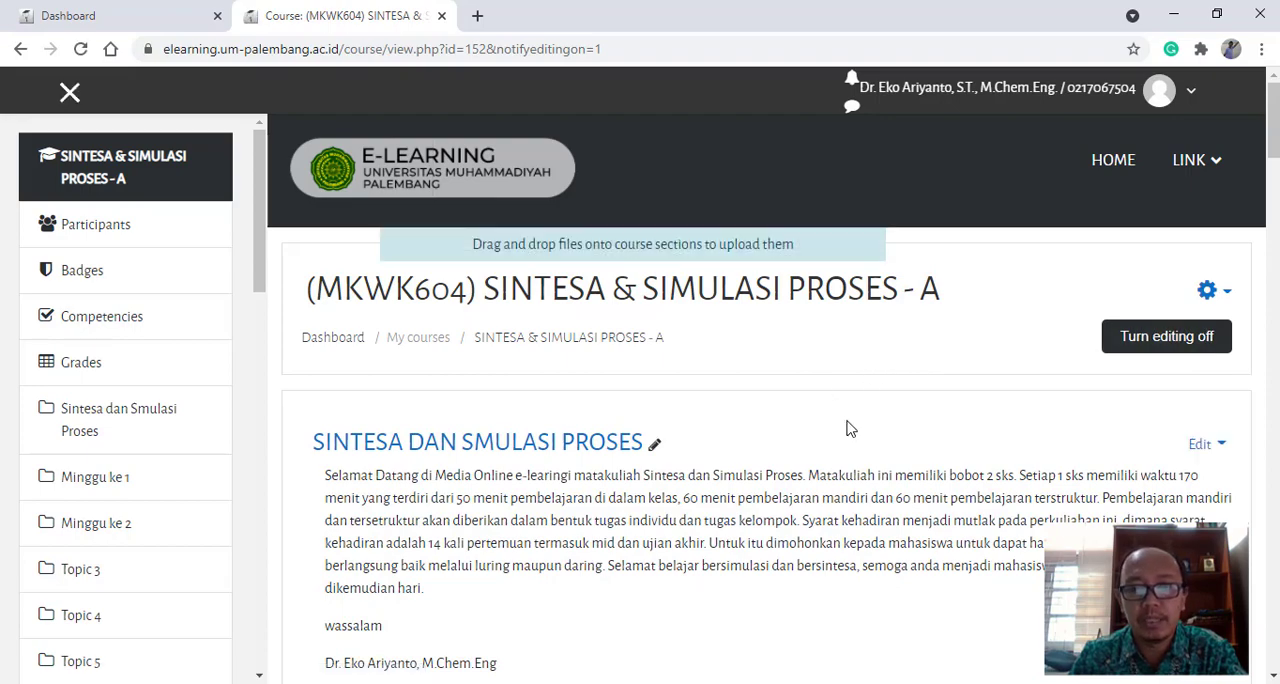
pyautogui.scroll(-15, 856, 431)
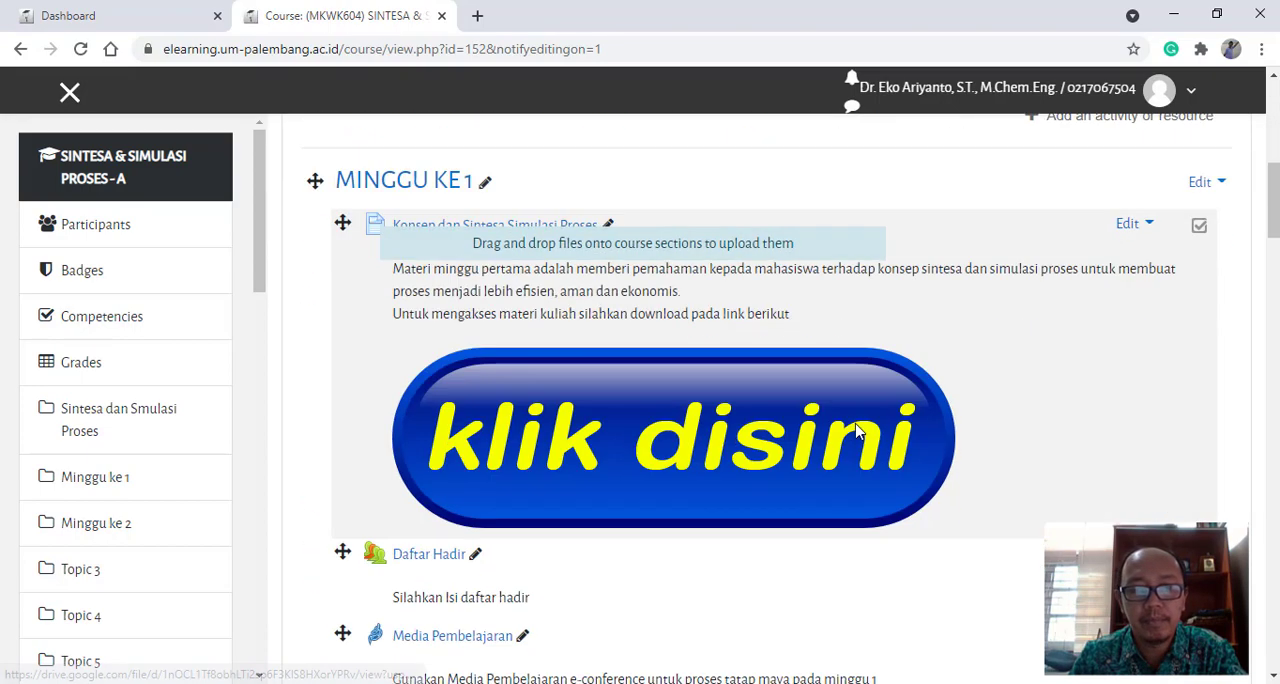
pyautogui.scroll(-10, 854, 430)
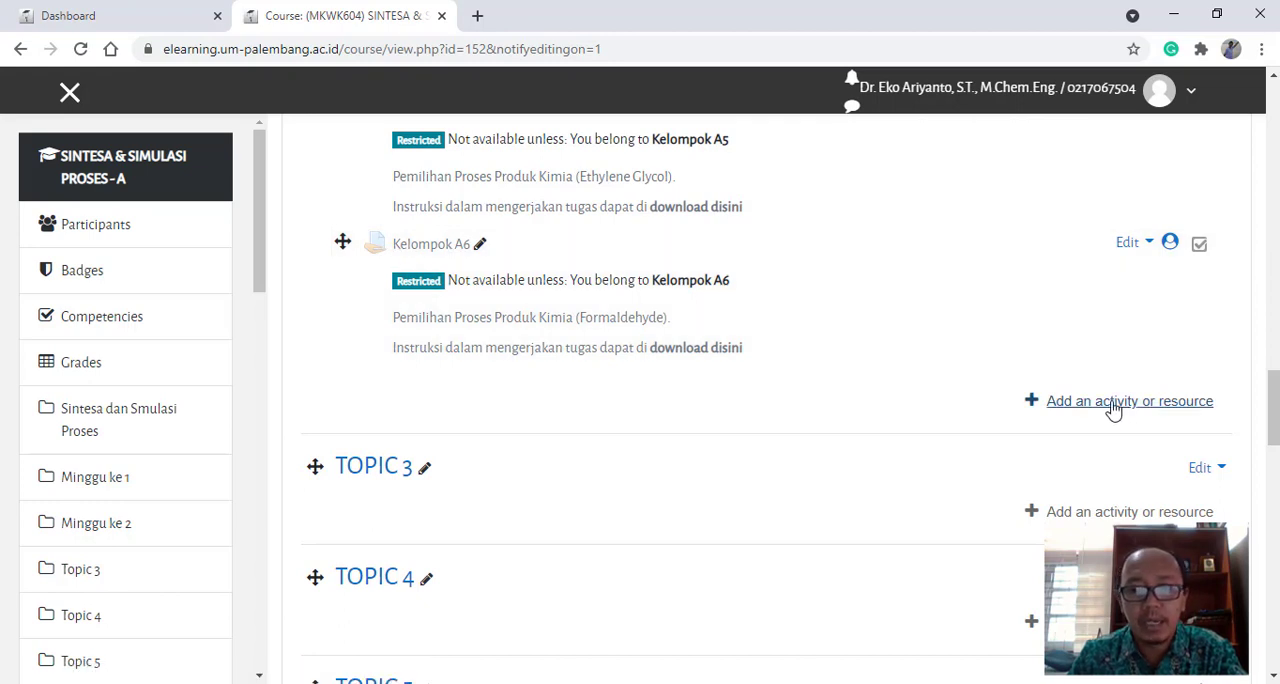
pyautogui.click(1113, 410)
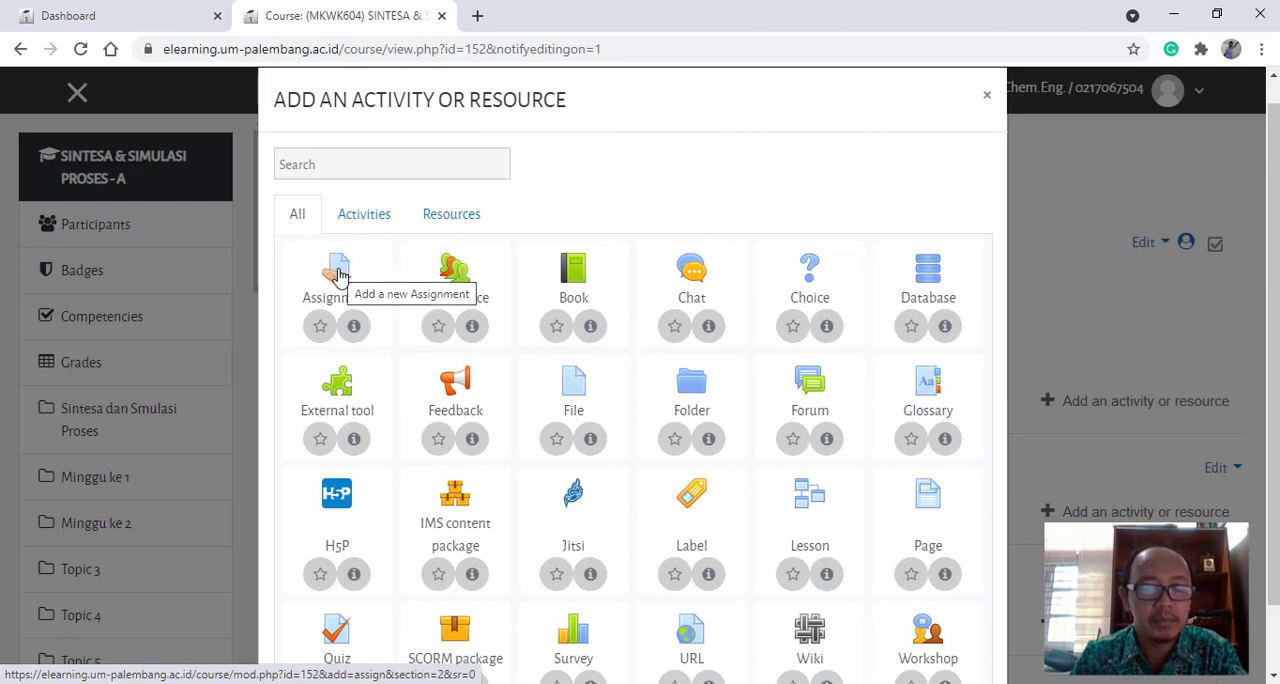
pyautogui.click(340, 275)
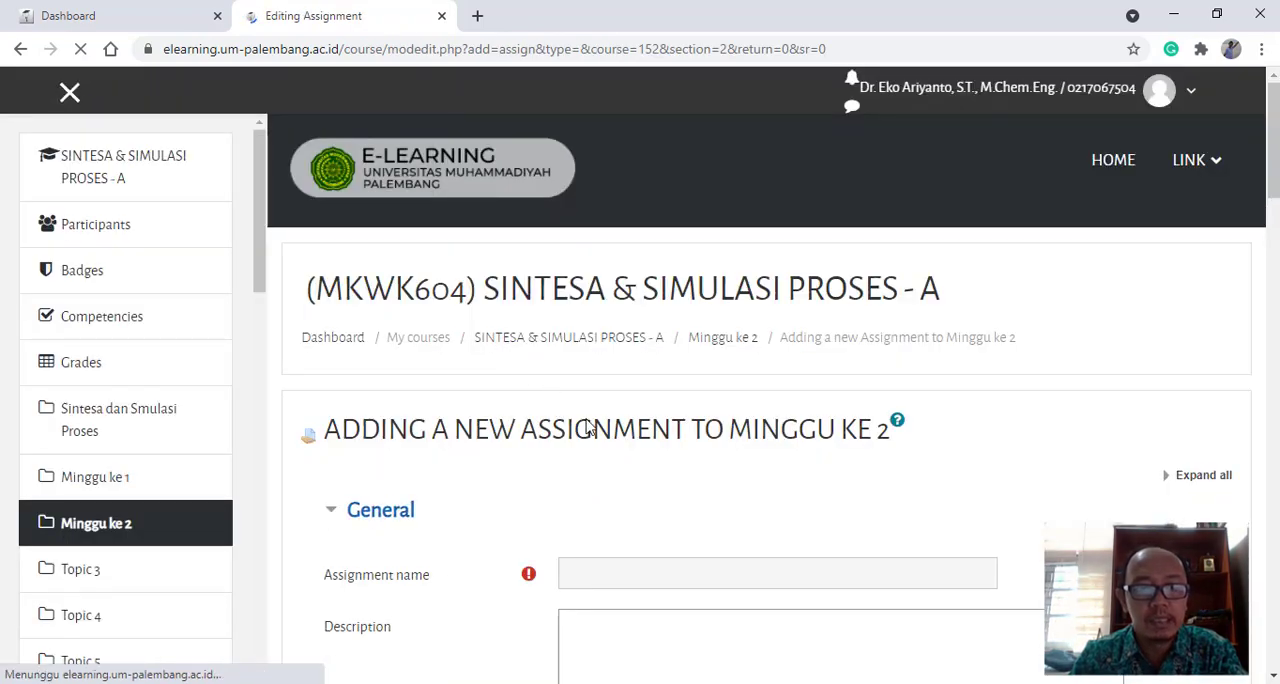
# - Name the new assignment "Kelompok A7"
pyautogui.scroll(-3, 590, 424)
pyautogui.click(619, 287)
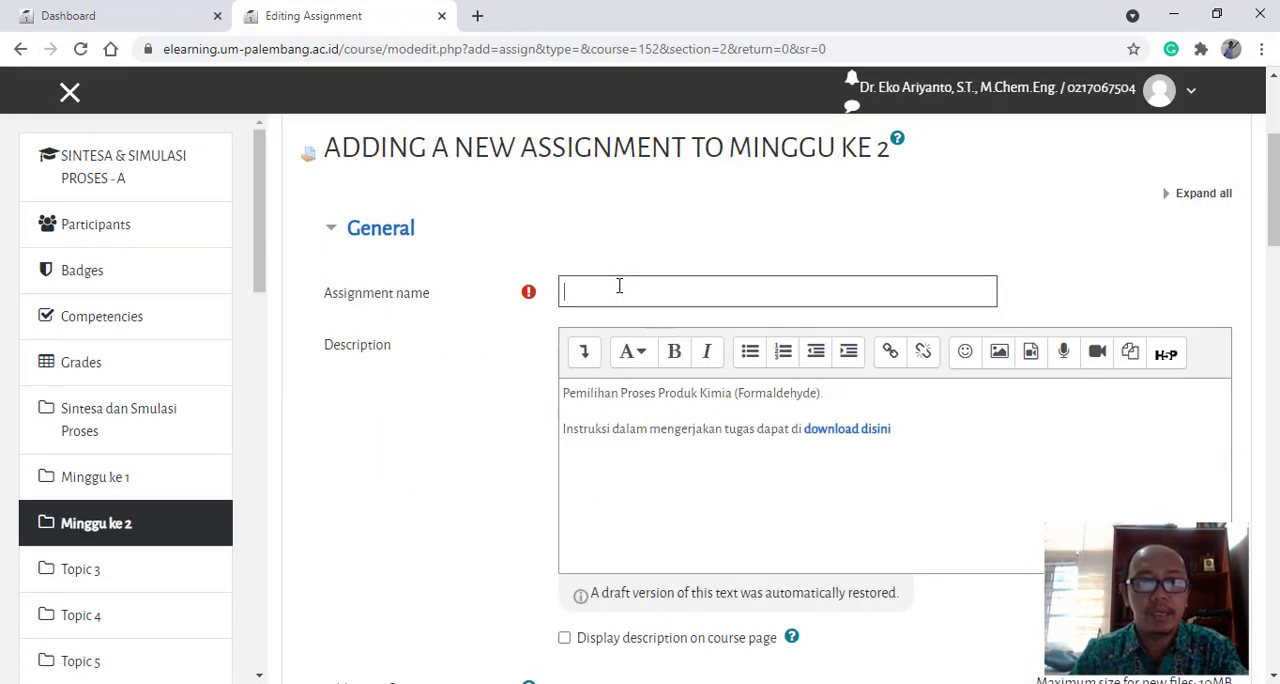
pyautogui.moveTo(572, 398); pyautogui.dragTo(911, 444)
pyautogui.click(911, 445)
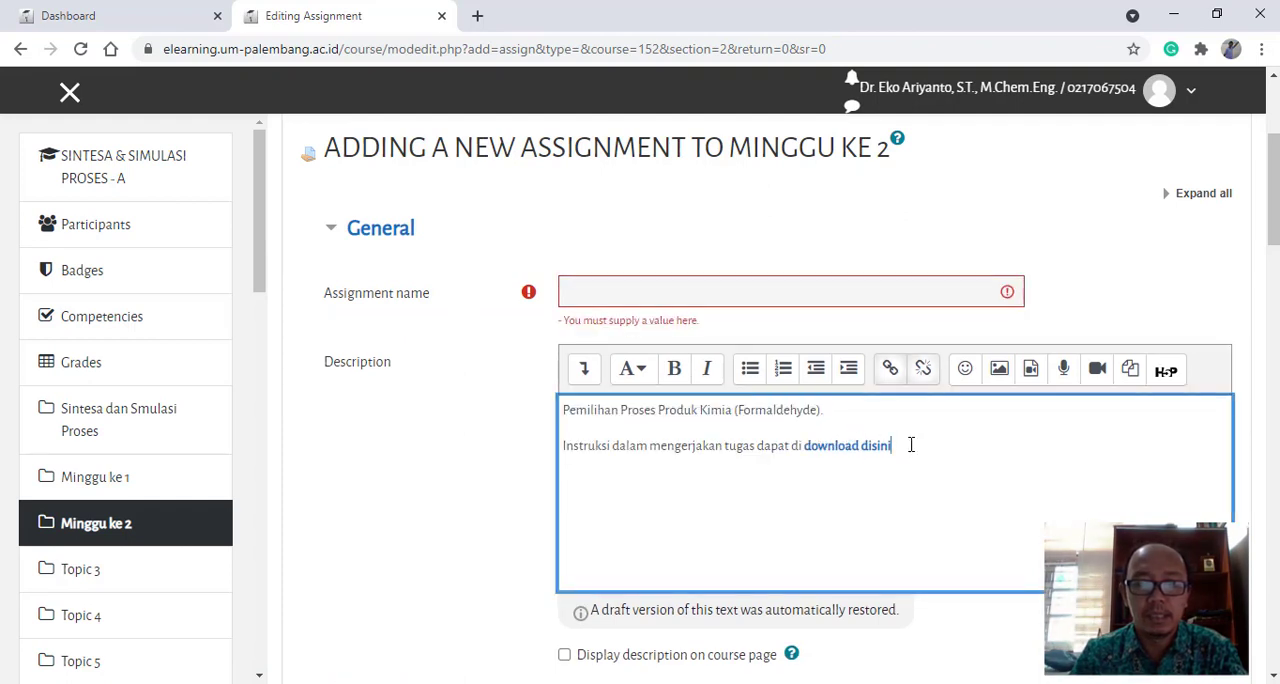
pyautogui.click(619, 287)
pyautogui.write('Ke')
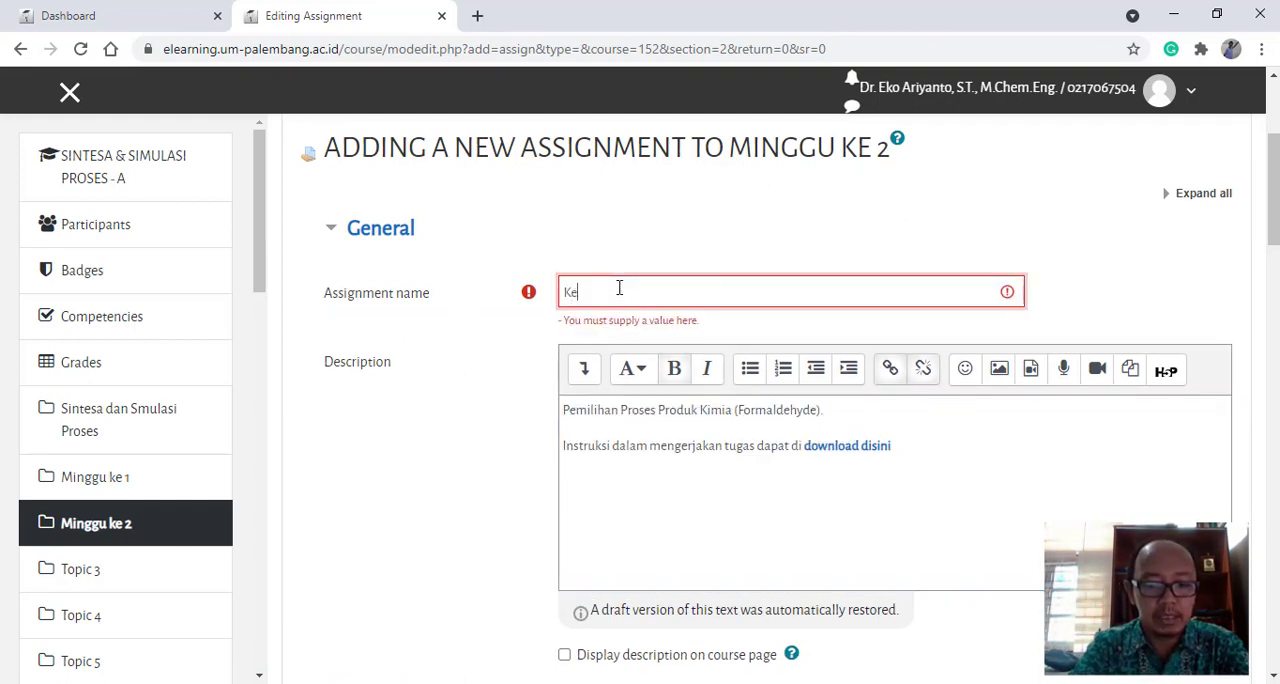
pyautogui.write('lompo')
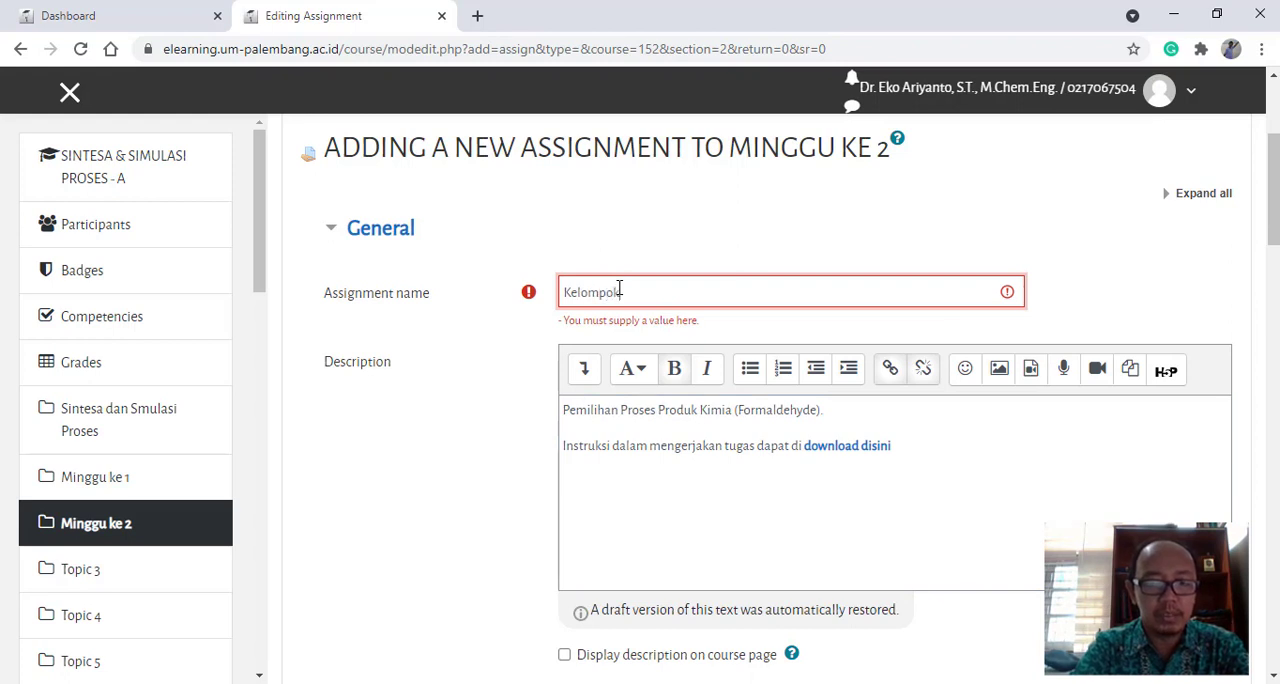
pyautogui.write('k A')
pyautogui.write('9')
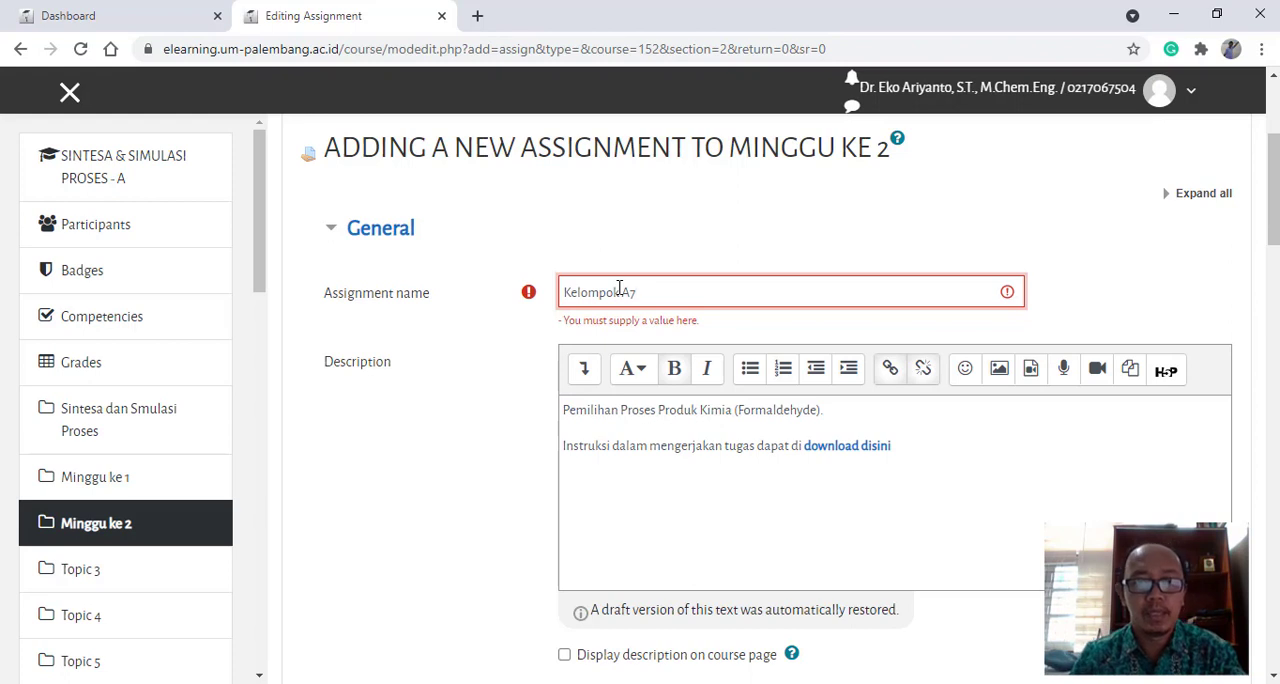
pyautogui.write('7')
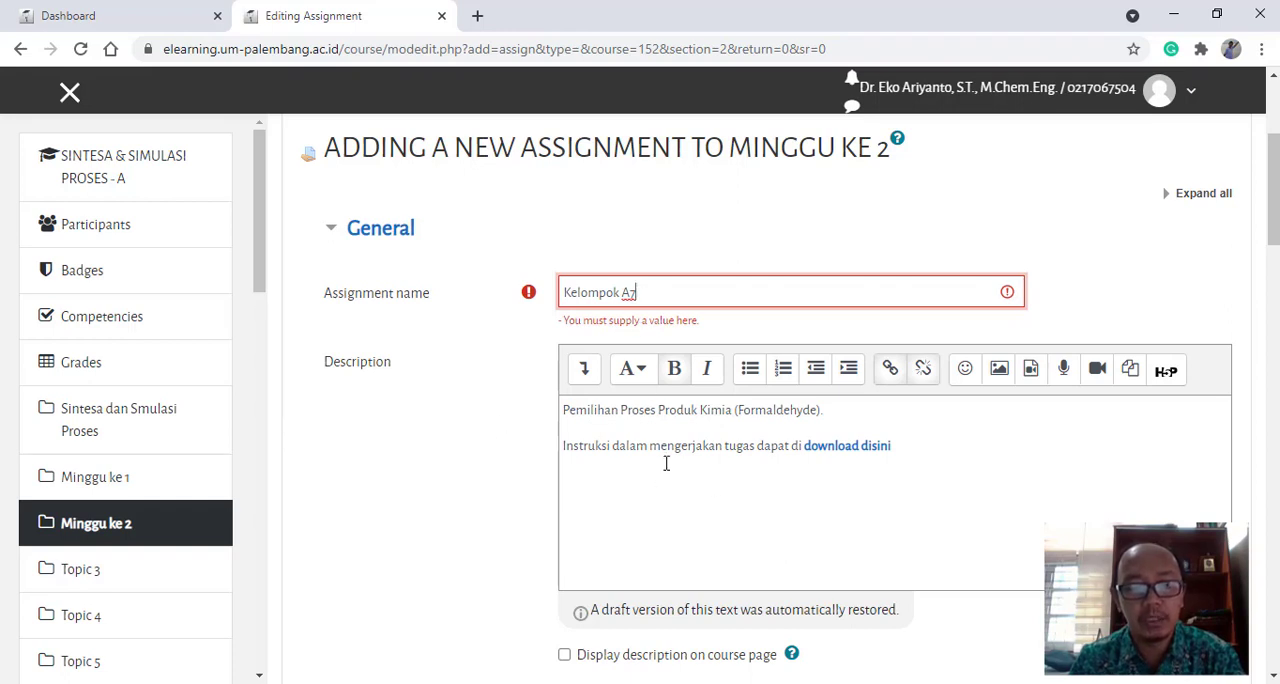
# - Switch to the Word document "Kelompok Tugas Mahasiswa Kelas A Lengkap" and copy the product name "Methyl Chloride" from the Kelompok 7 table
pyautogui.scroll(-1, 664, 484)
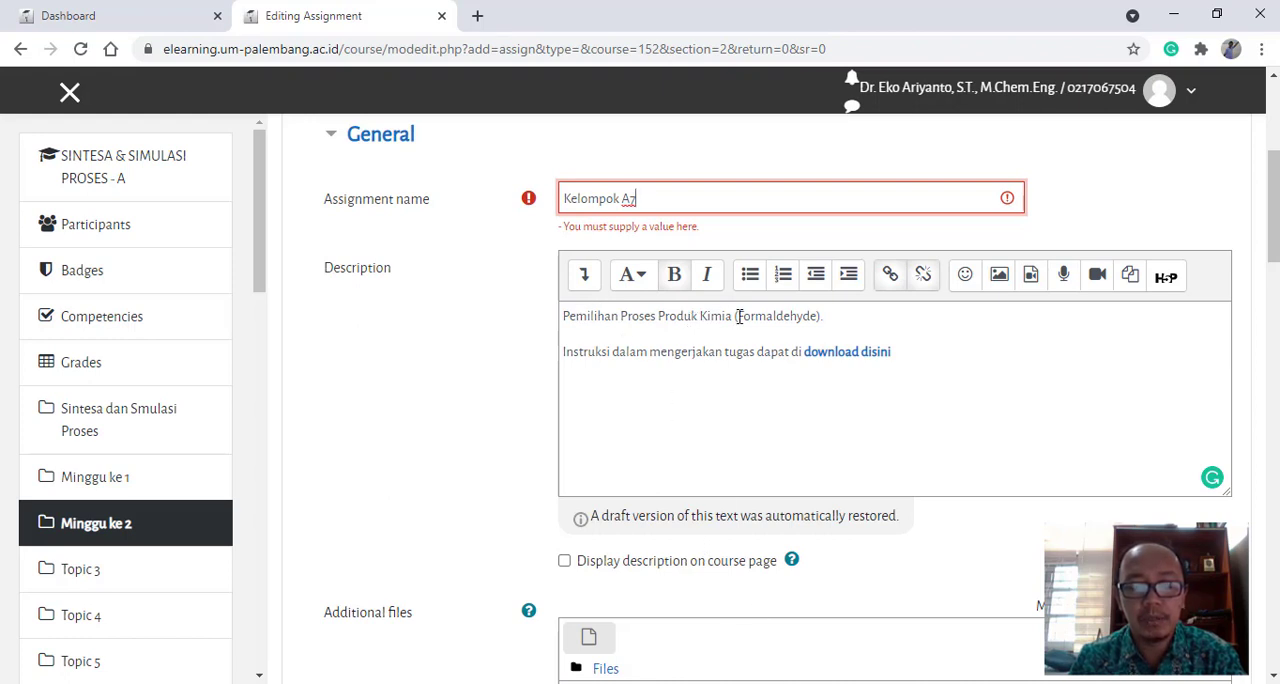
pyautogui.click(815, 683)
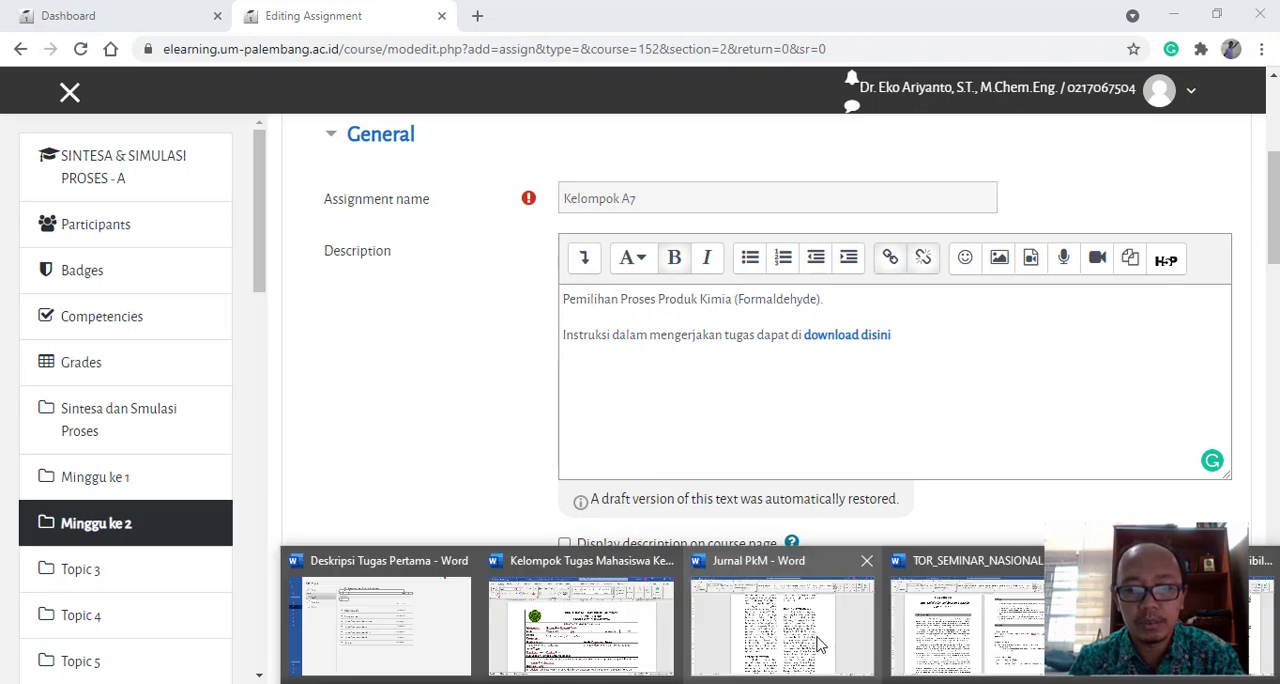
pyautogui.click(610, 628)
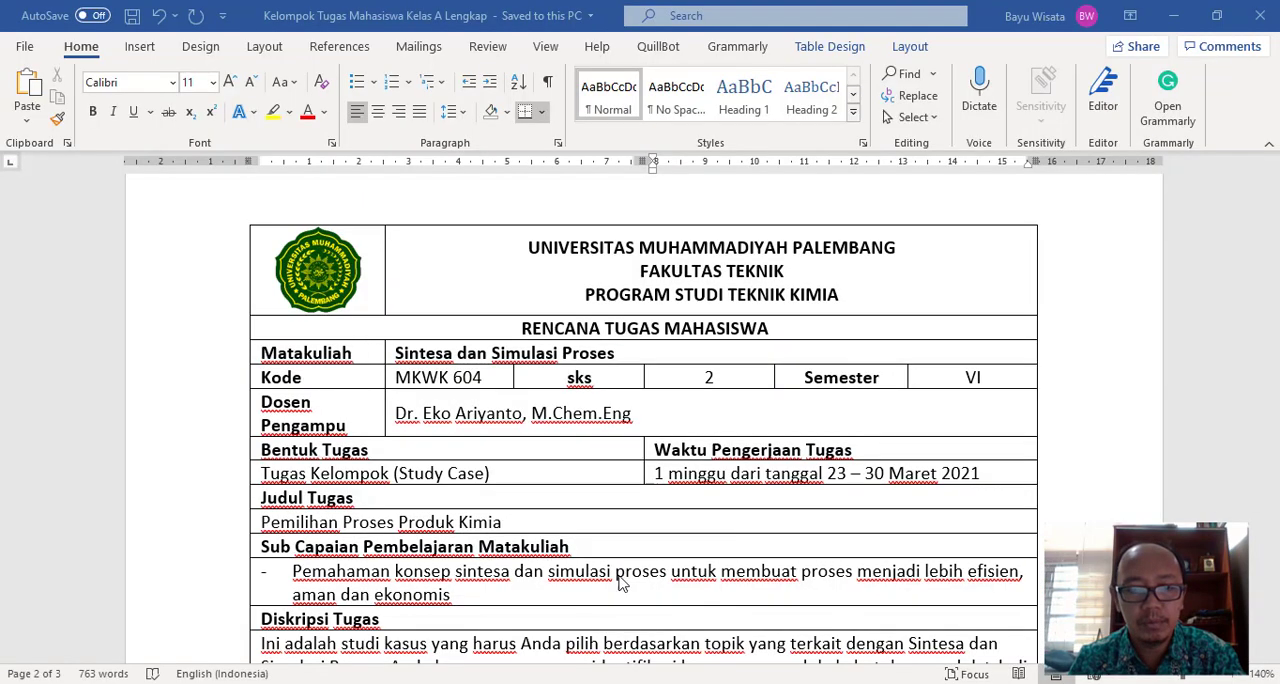
pyautogui.scroll(-10, 623, 558)
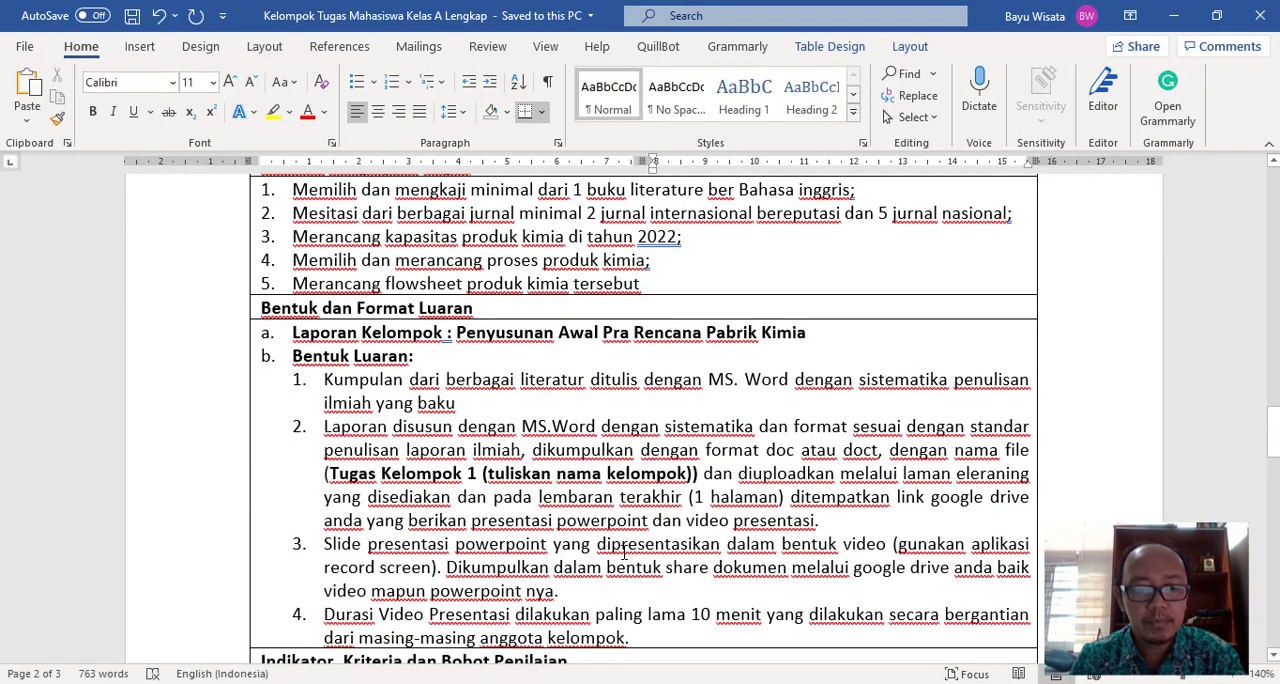
pyautogui.scroll(15, 623, 541)
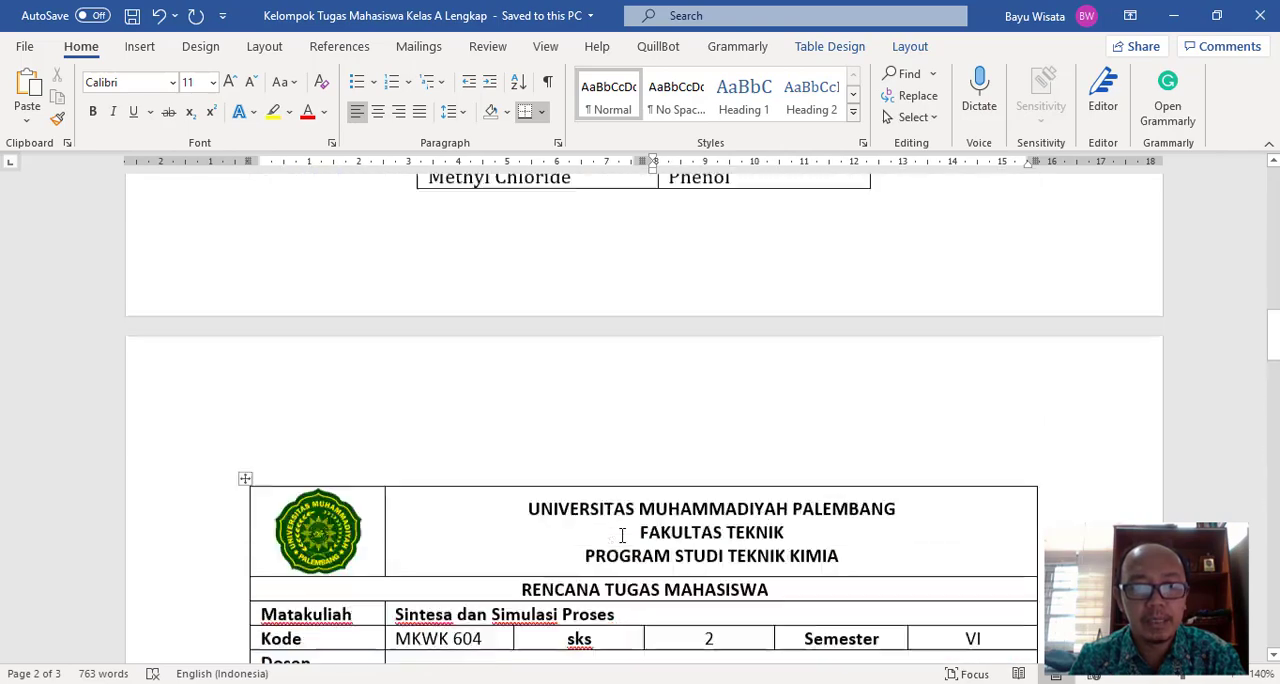
pyautogui.scroll(1, 622, 537)
pyautogui.scroll(-3, 503, 517)
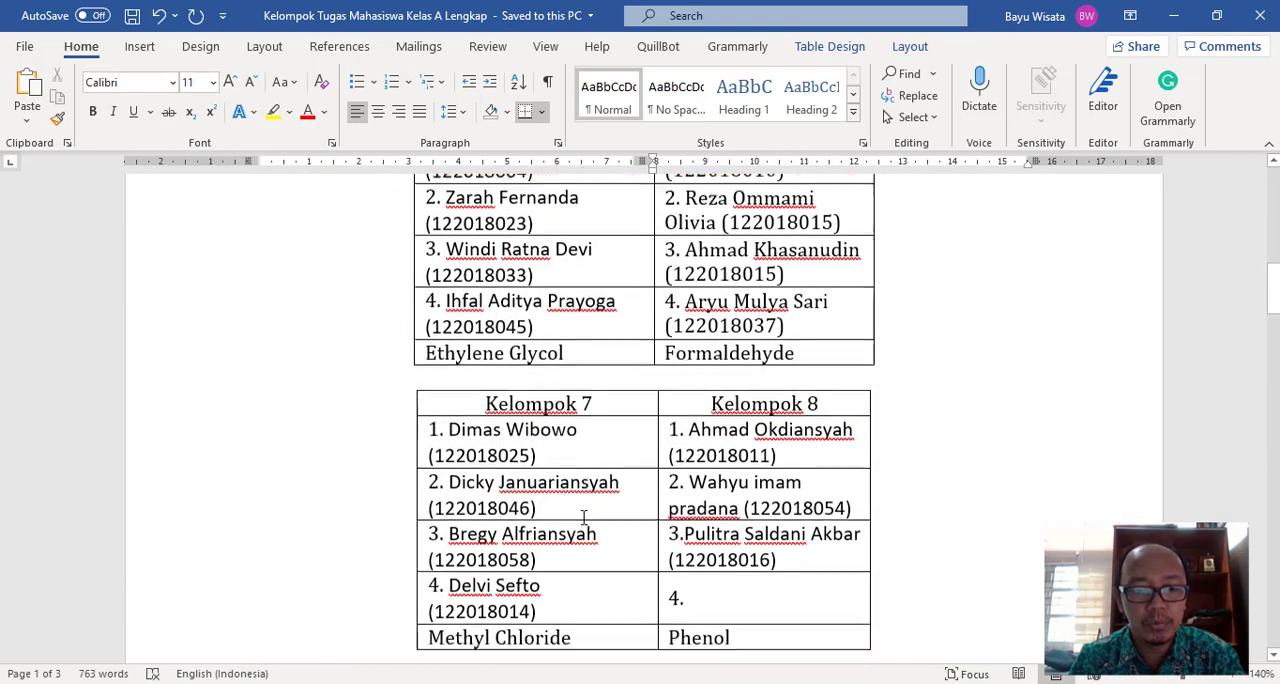
pyautogui.moveTo(464, 533); pyautogui.dragTo(572, 536)
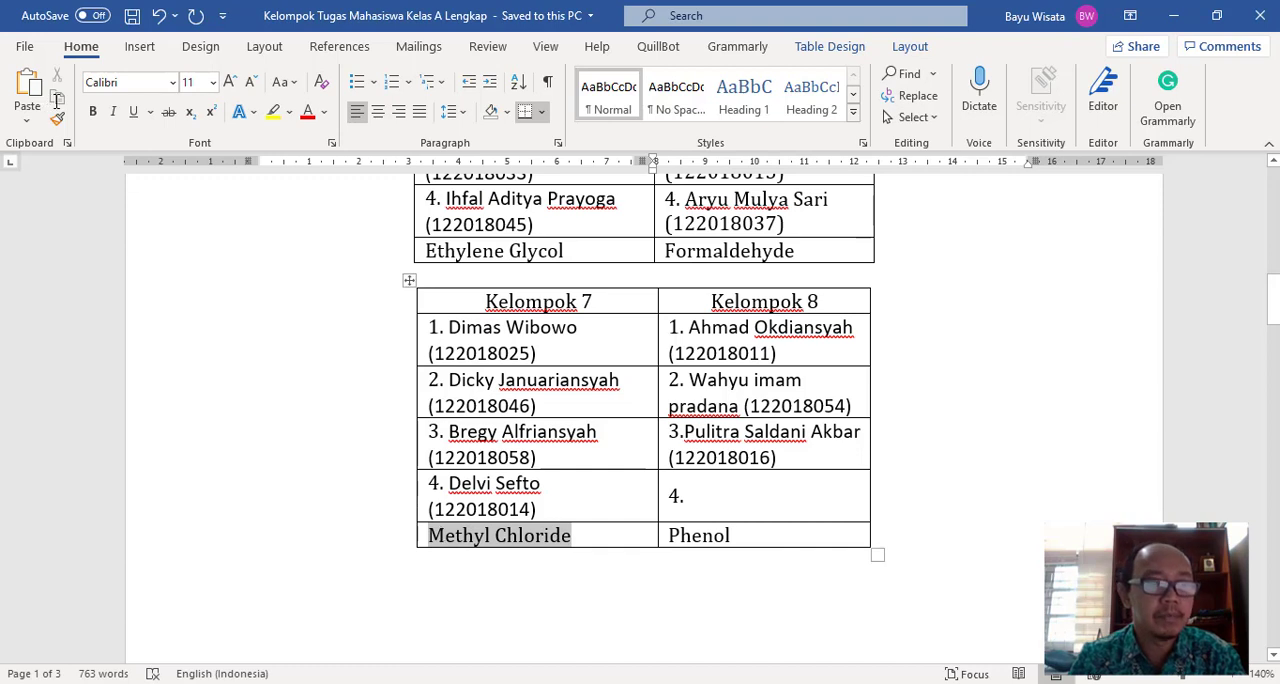
pyautogui.click(57, 98)
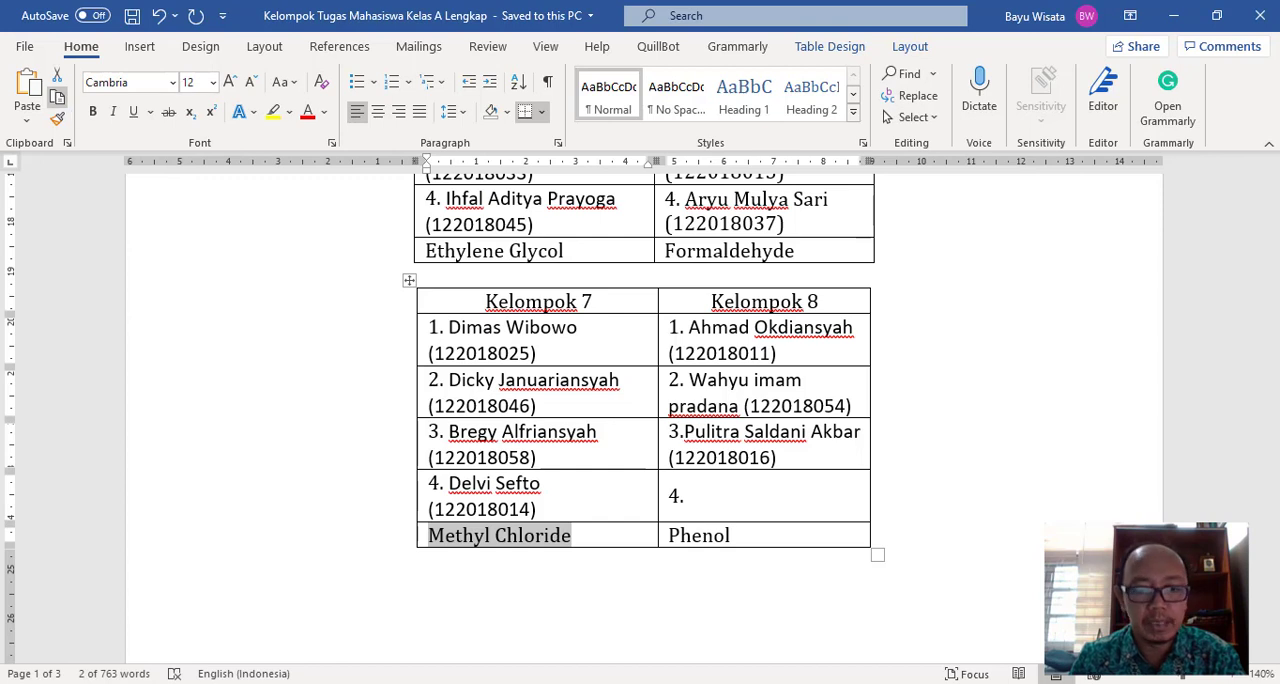
# - Return to the assignment form in Chrome and replace "Formaldehyde" in the description with the copied text "Methyl Chloride"
pyautogui.click(714, 683)
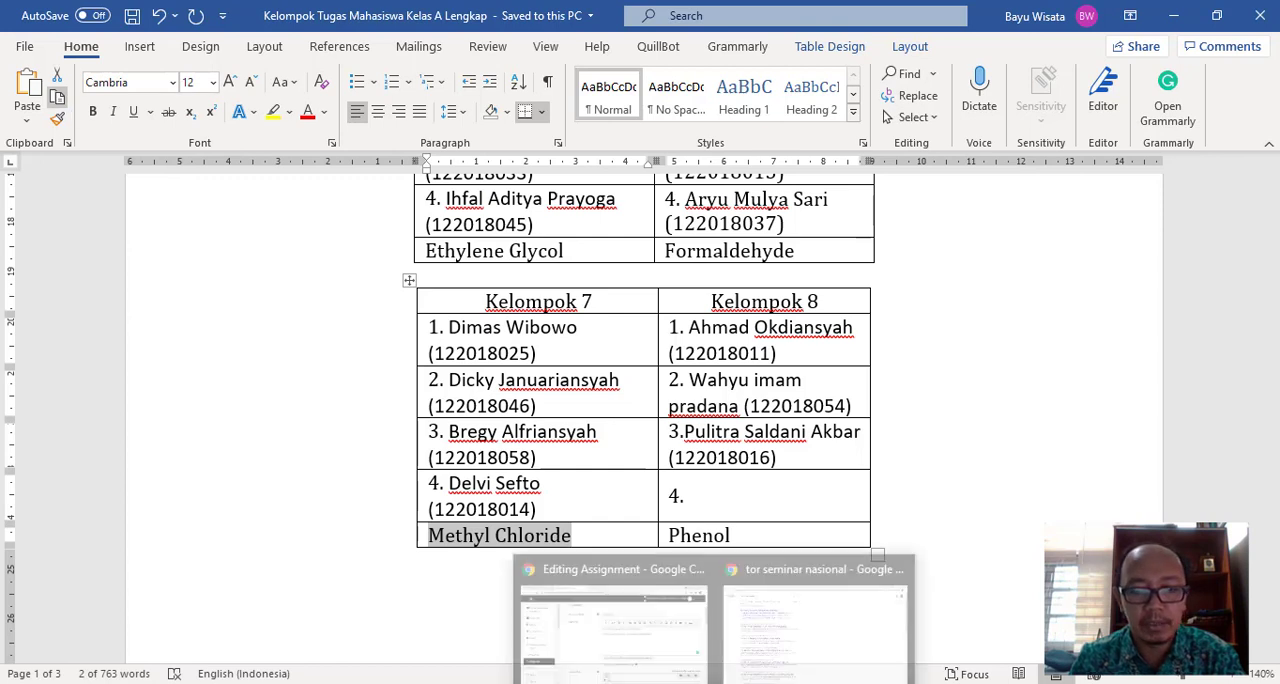
pyautogui.click(674, 626)
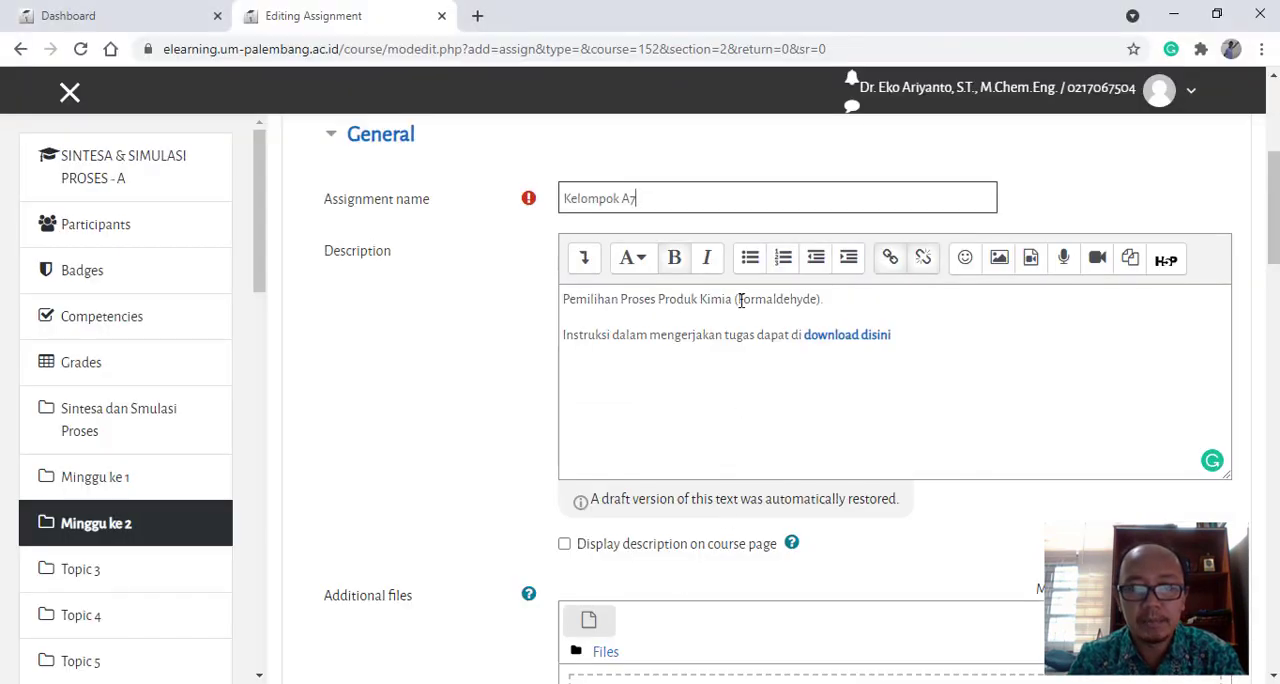
pyautogui.moveTo(739, 300); pyautogui.dragTo(817, 303)
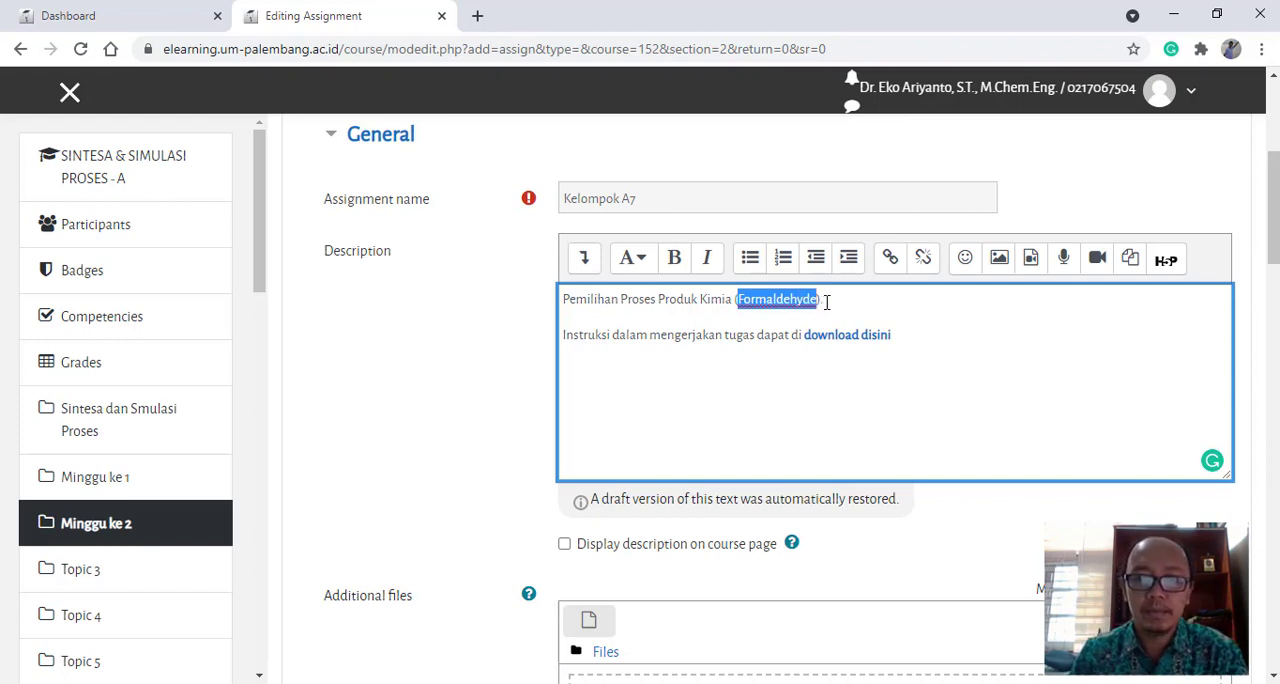
pyautogui.hotkey('ctrl', 'v')
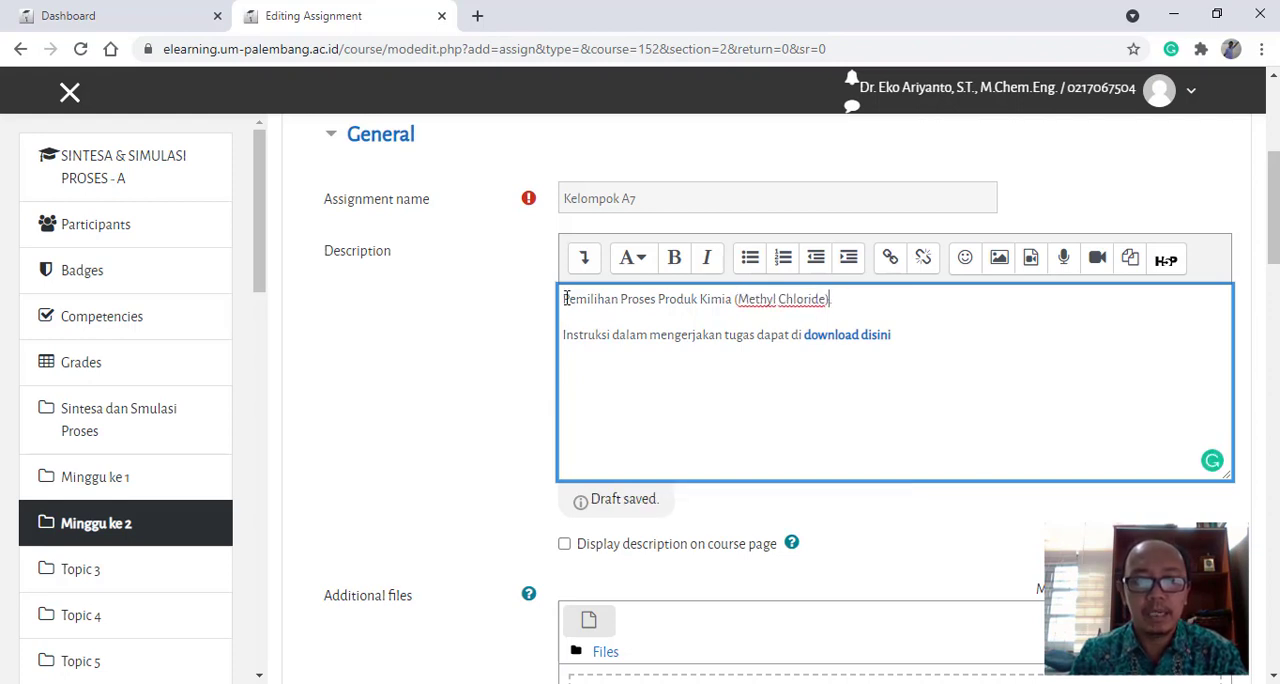
# - Remove the hyperlink from the words "download disini" in the assignment description
pyautogui.moveTo(567, 298); pyautogui.dragTo(902, 338)
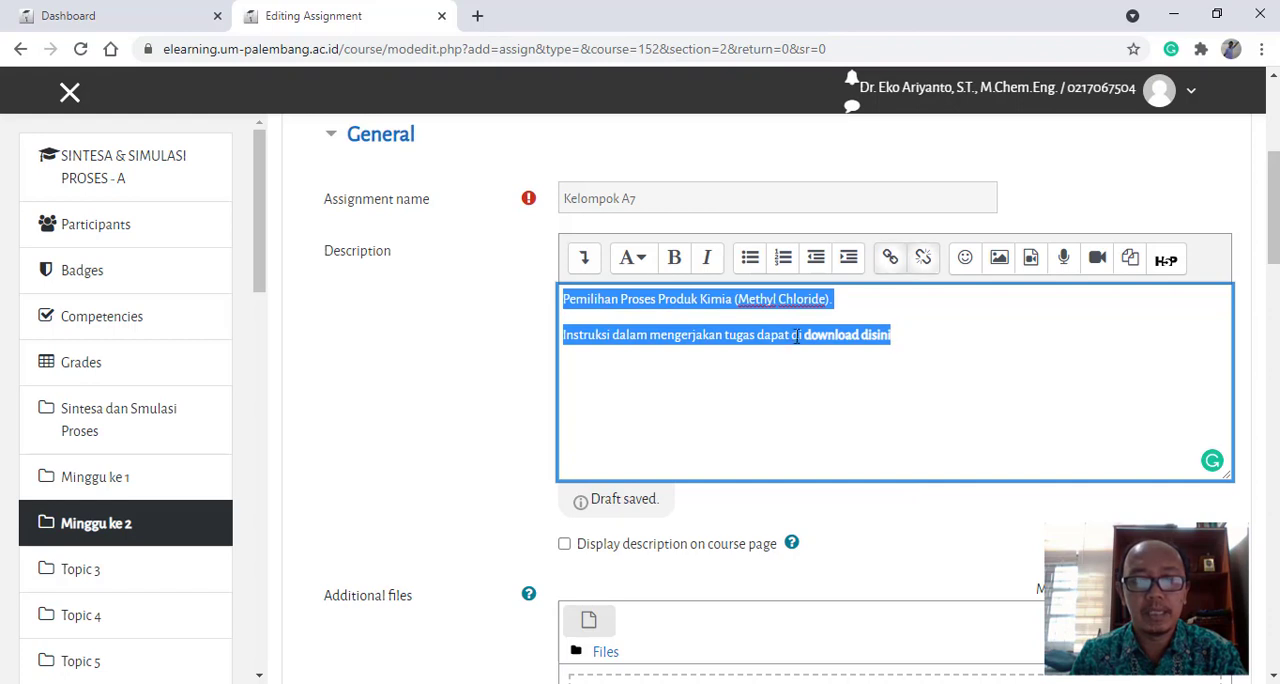
pyautogui.click(591, 298)
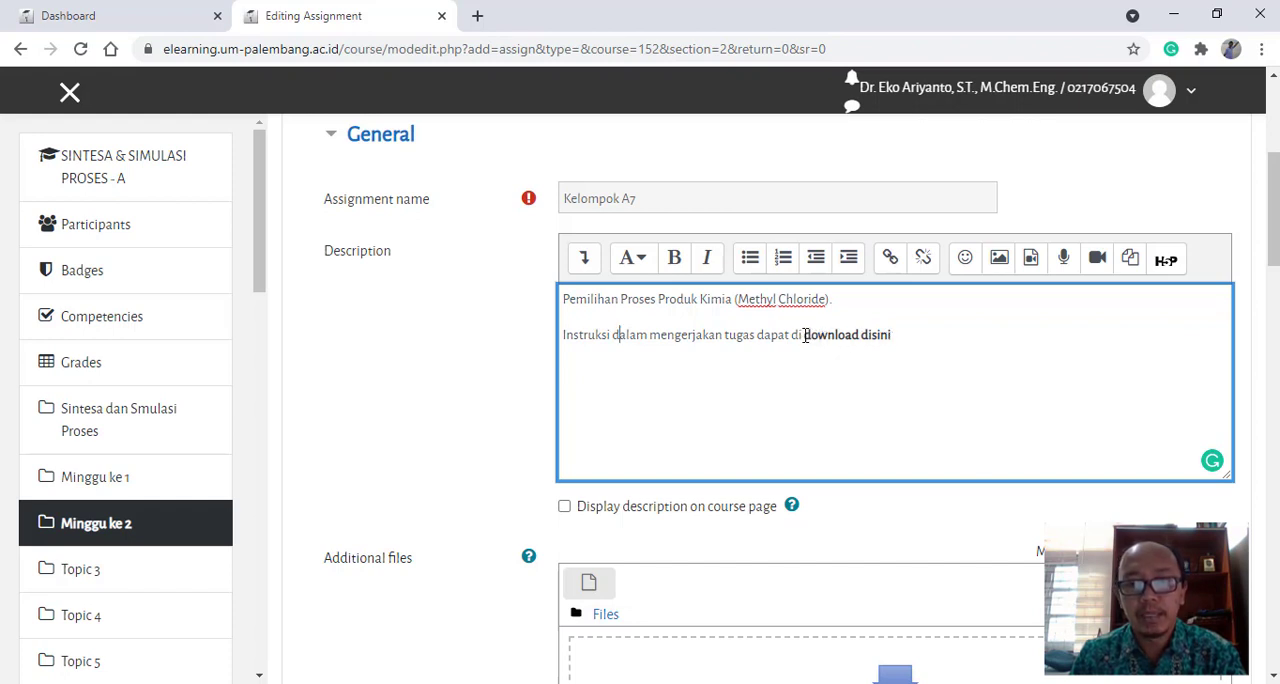
pyautogui.moveTo(804, 335); pyautogui.dragTo(898, 336)
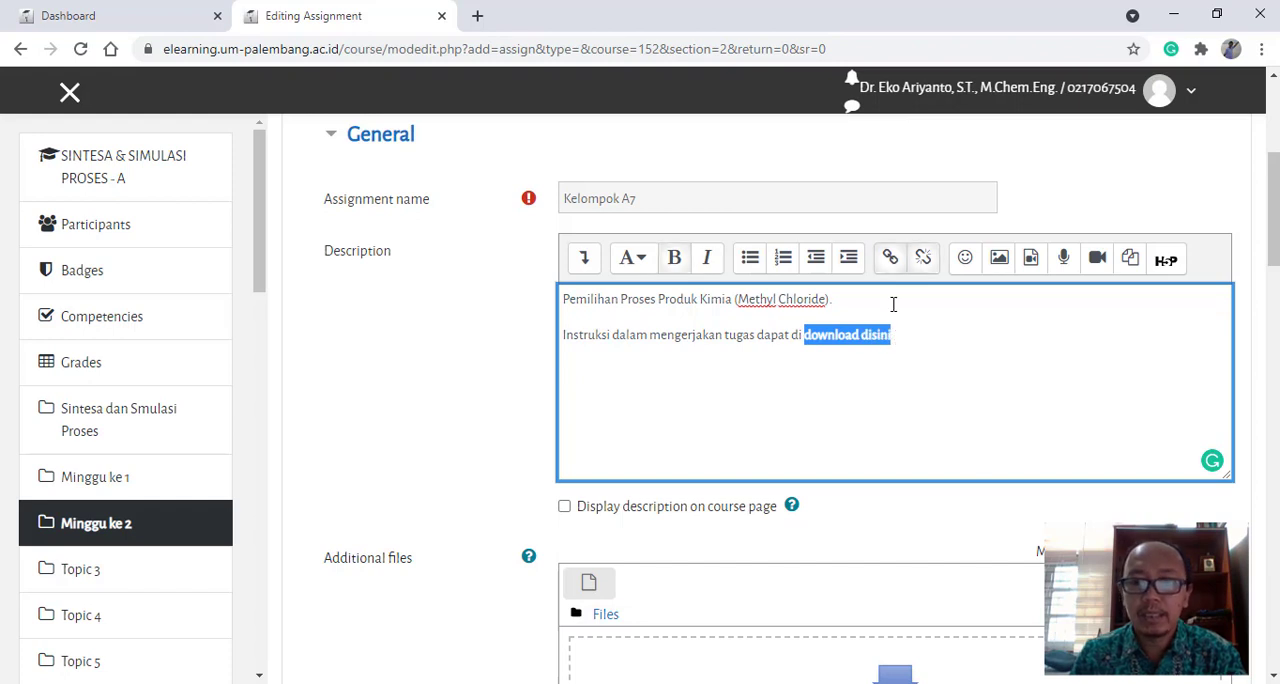
pyautogui.click(922, 264)
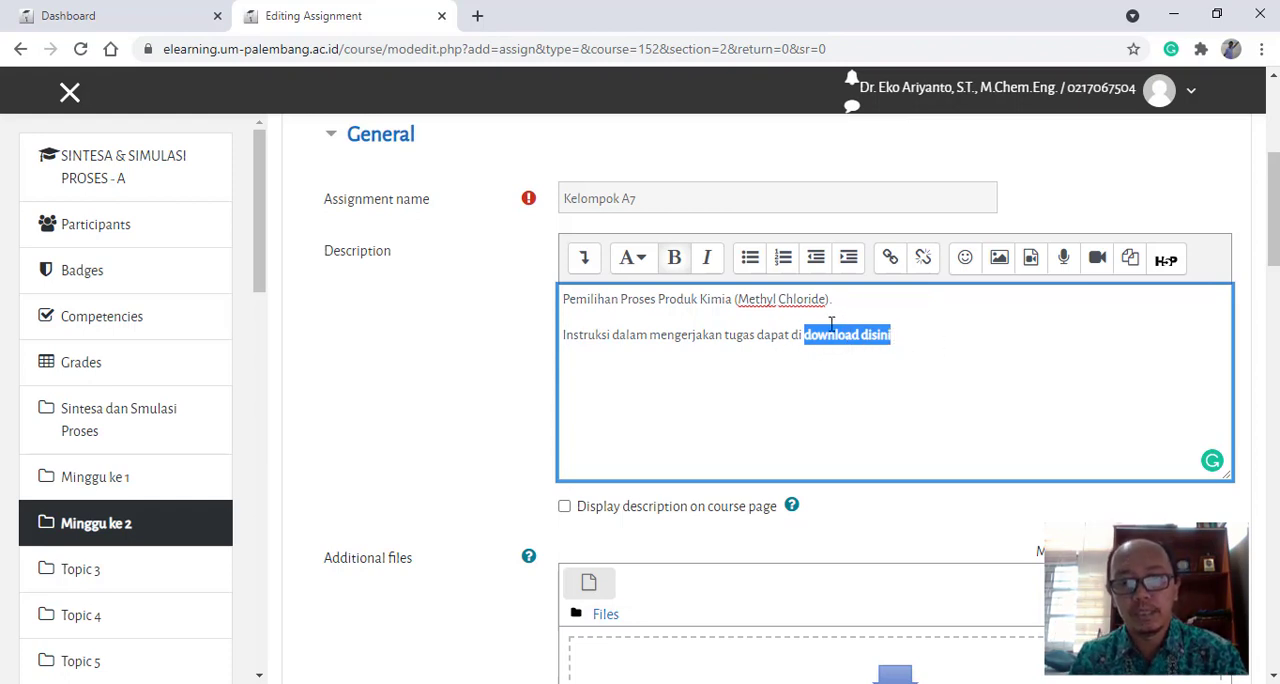
pyautogui.click(912, 336)
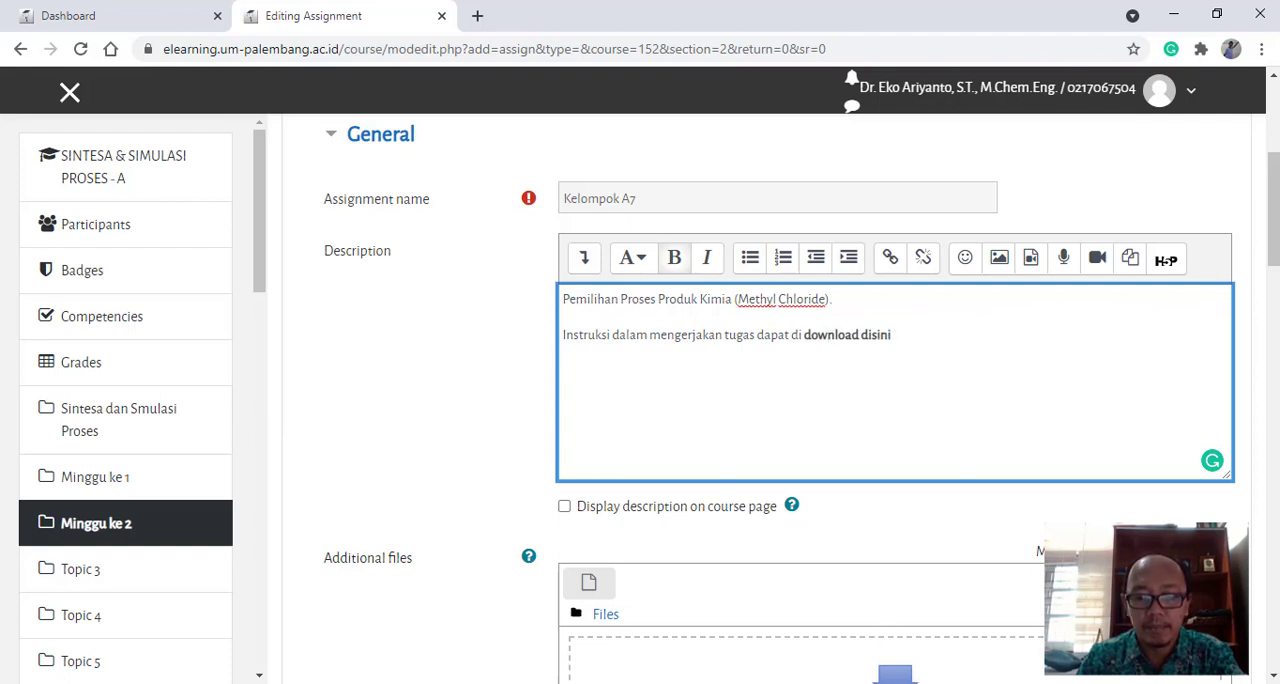
# - Switch back to the "Kelompok Tugas Mahasiswa Kelas A Lengkap" Word document and review its task schedule, description, working method and output format
pyautogui.moveTo(748, 682)
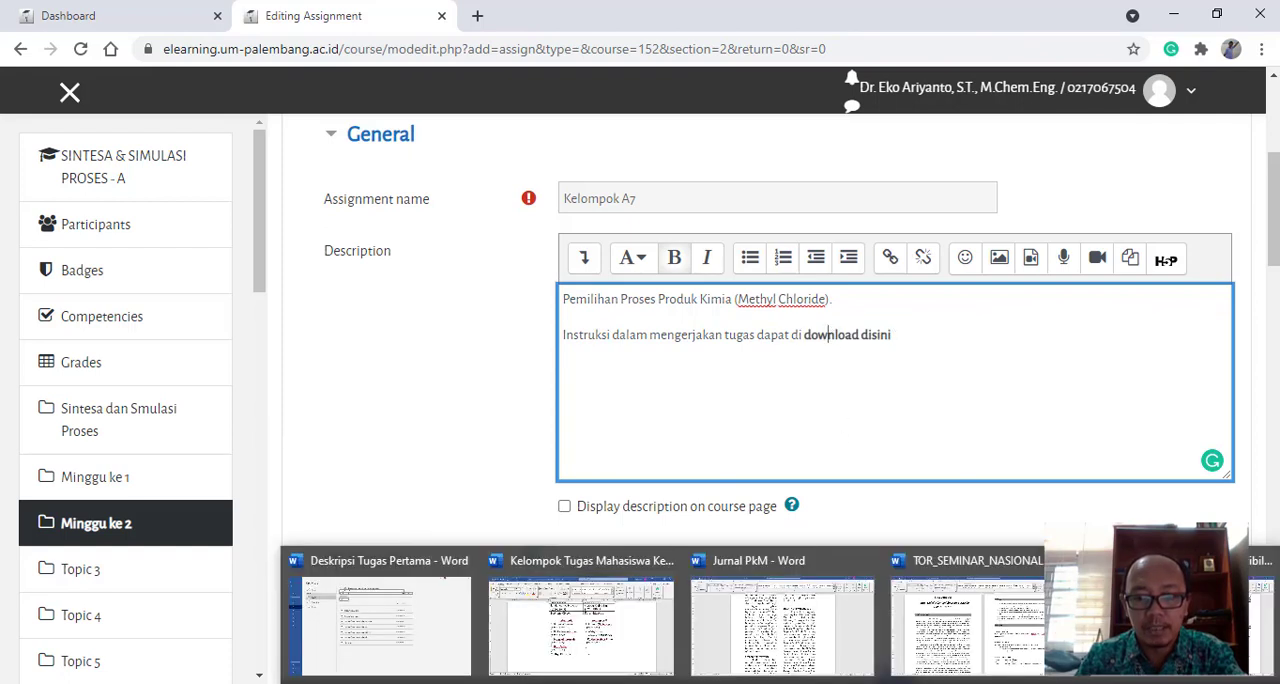
pyautogui.click(603, 640)
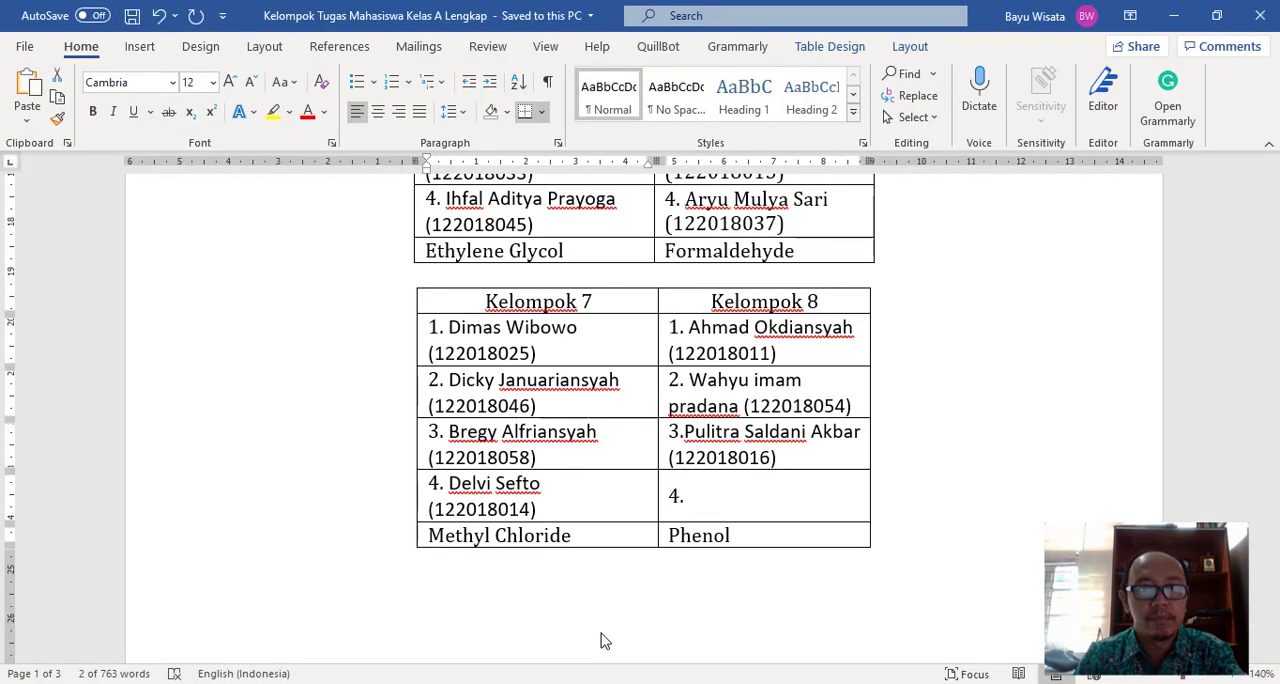
pyautogui.scroll(-5, 628, 524)
pyautogui.scroll(-2, 634, 524)
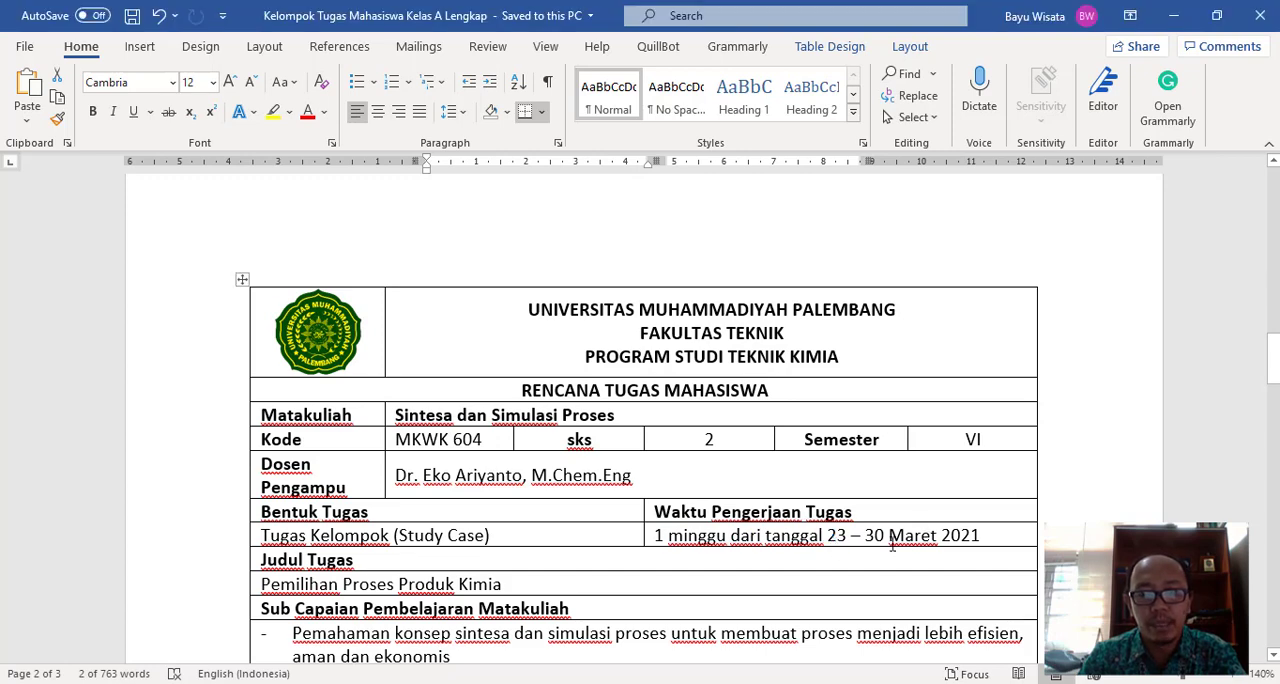
pyautogui.scroll(-4, 866, 545)
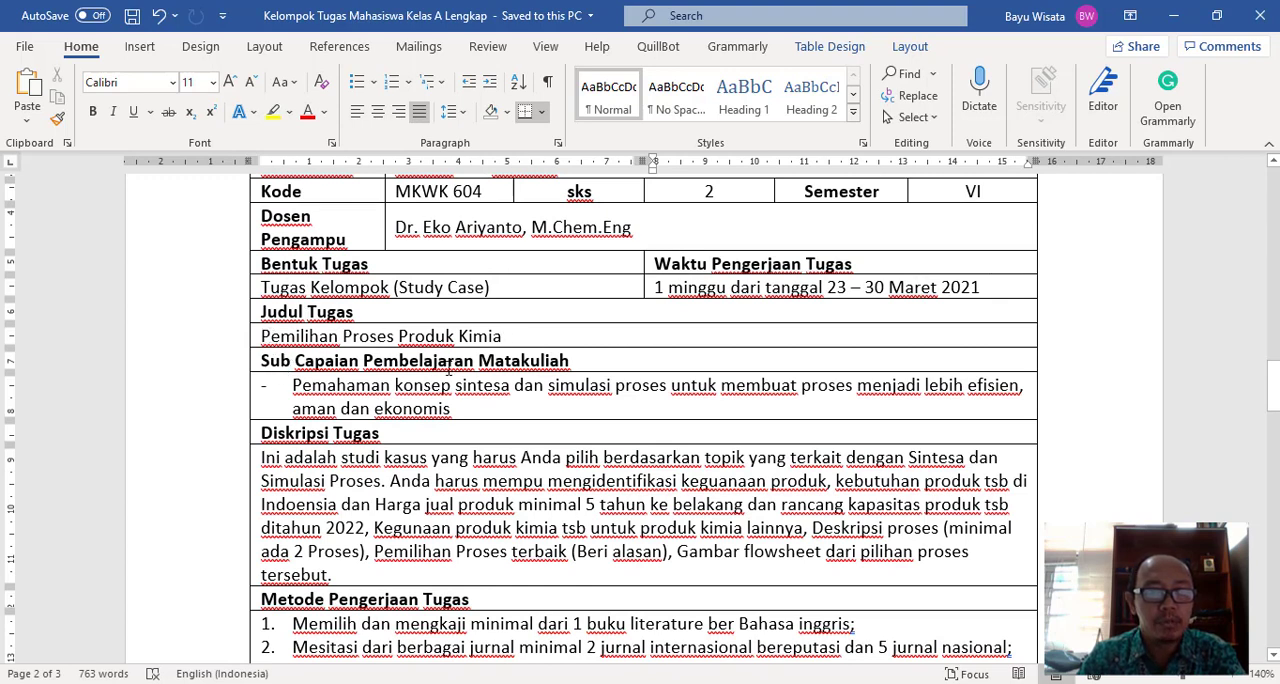
pyautogui.scroll(-2, 414, 440)
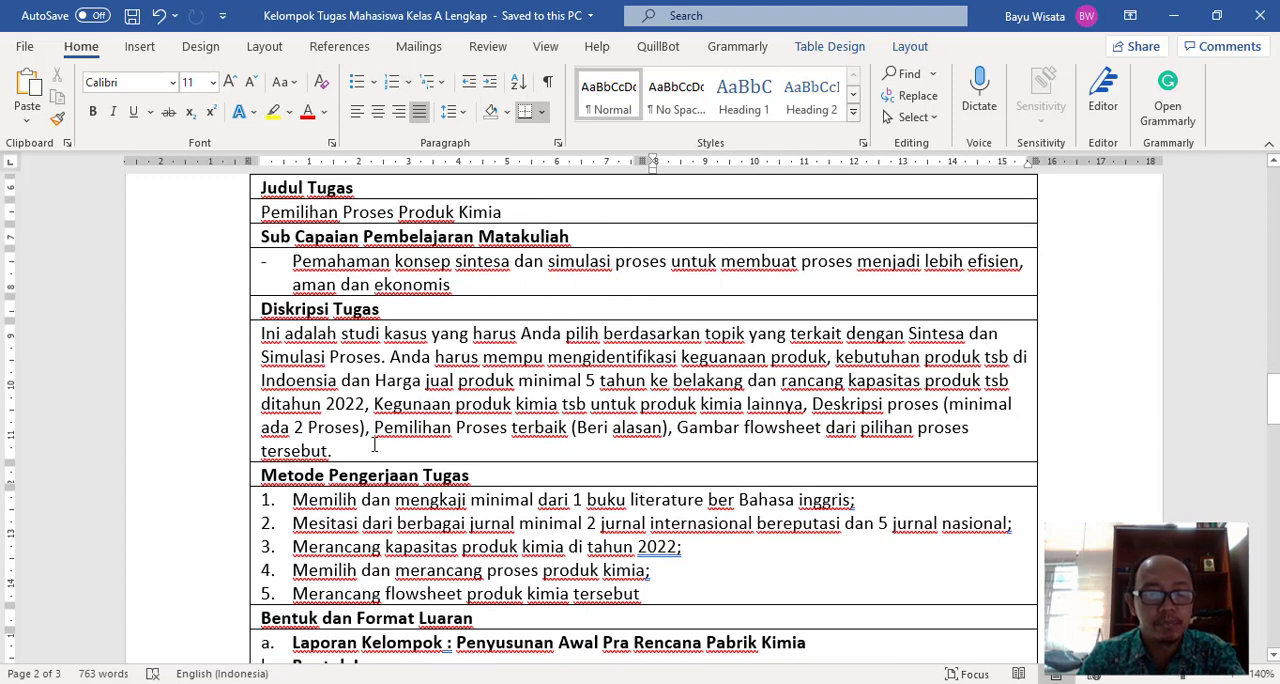
pyautogui.scroll(-4, 375, 445)
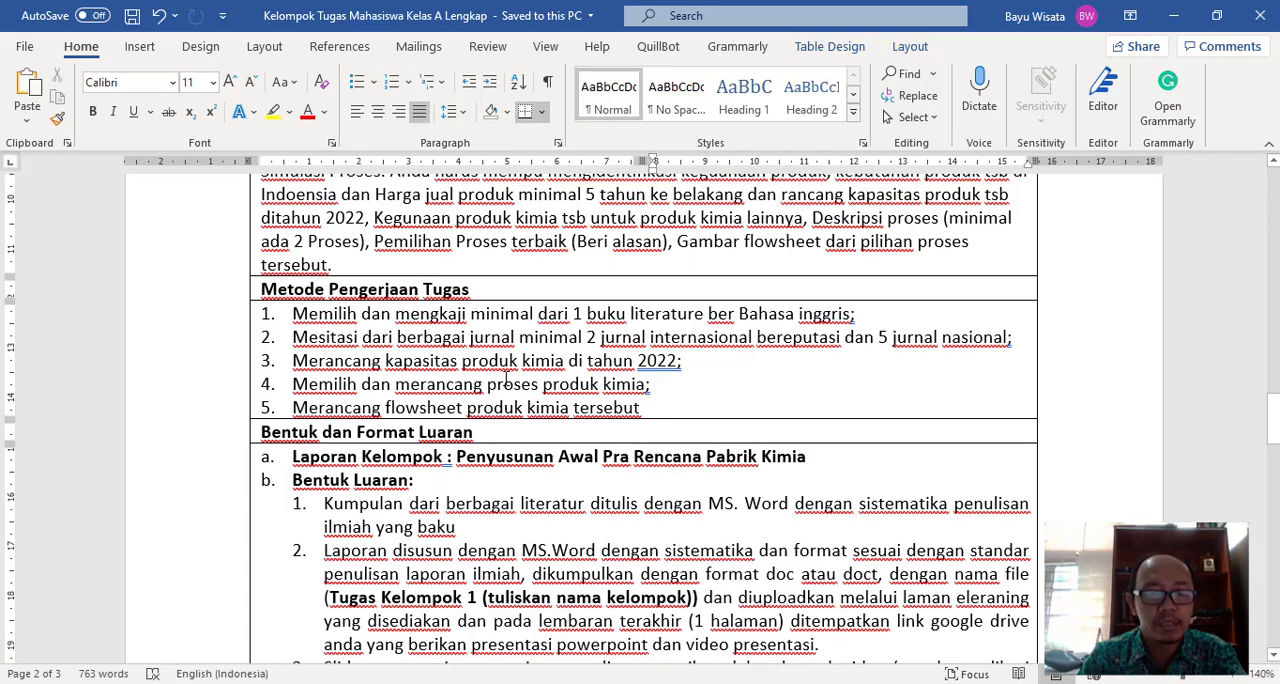
pyautogui.scroll(-3, 506, 381)
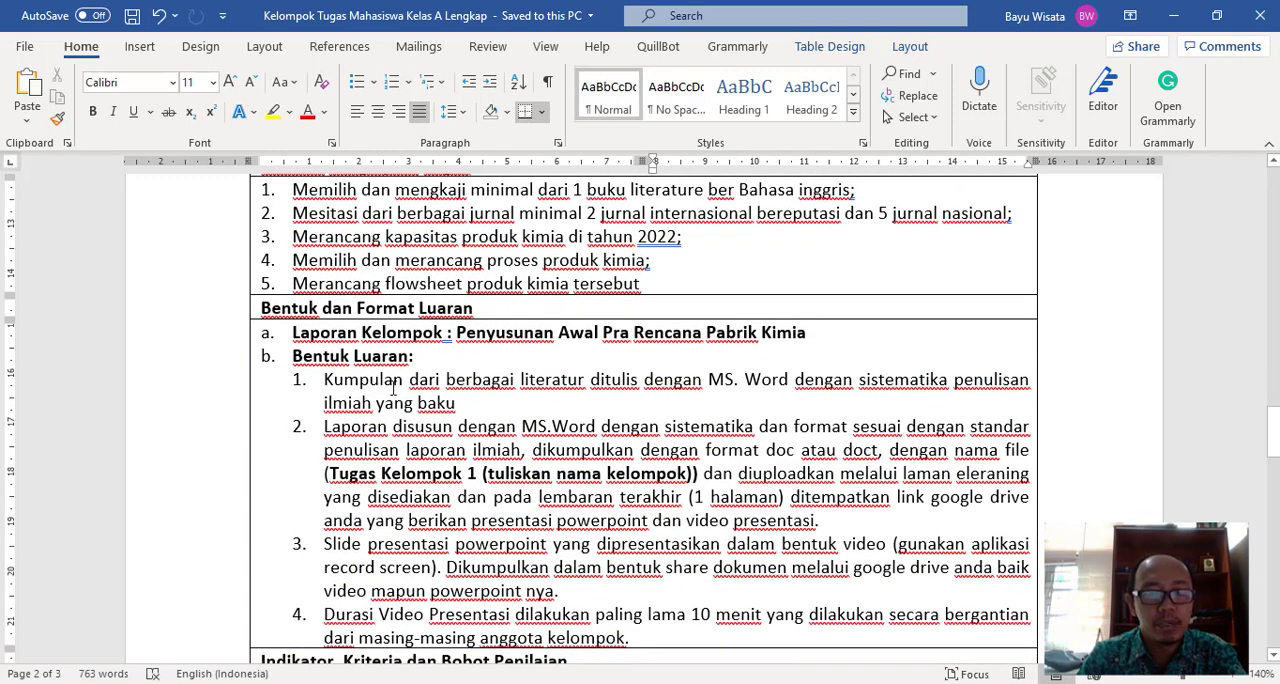
pyautogui.scroll(-3, 394, 386)
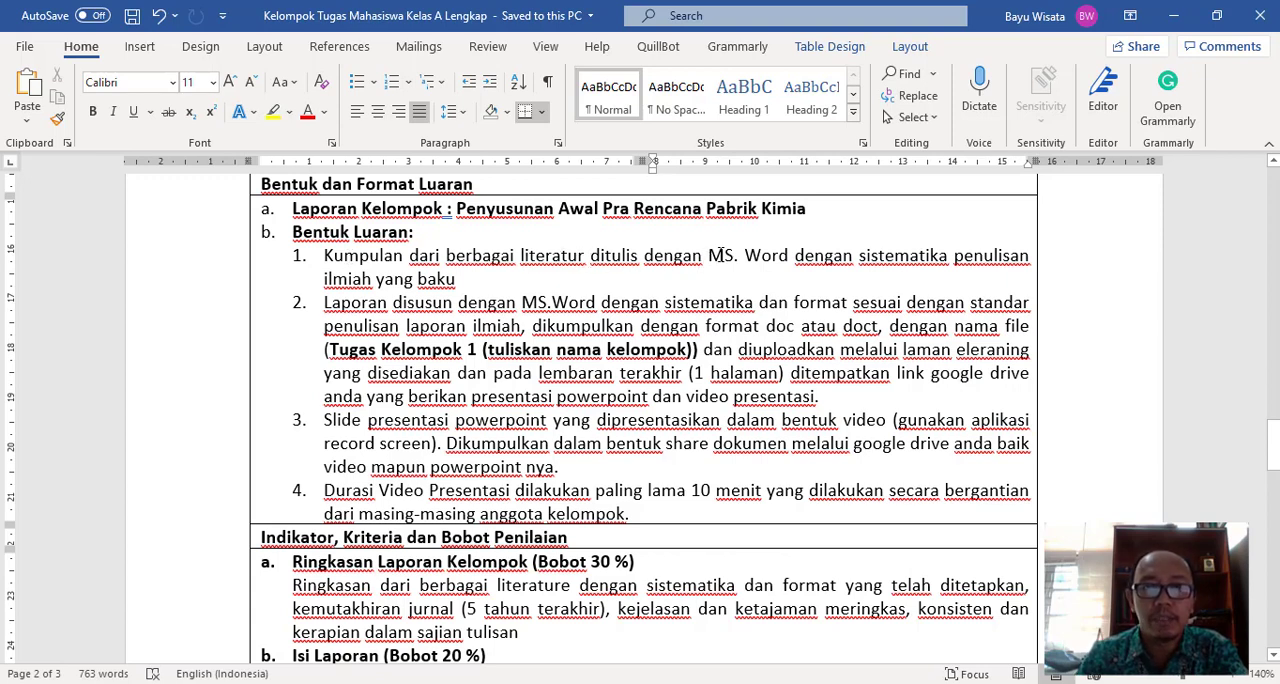
pyautogui.moveTo(709, 255); pyautogui.dragTo(786, 256)
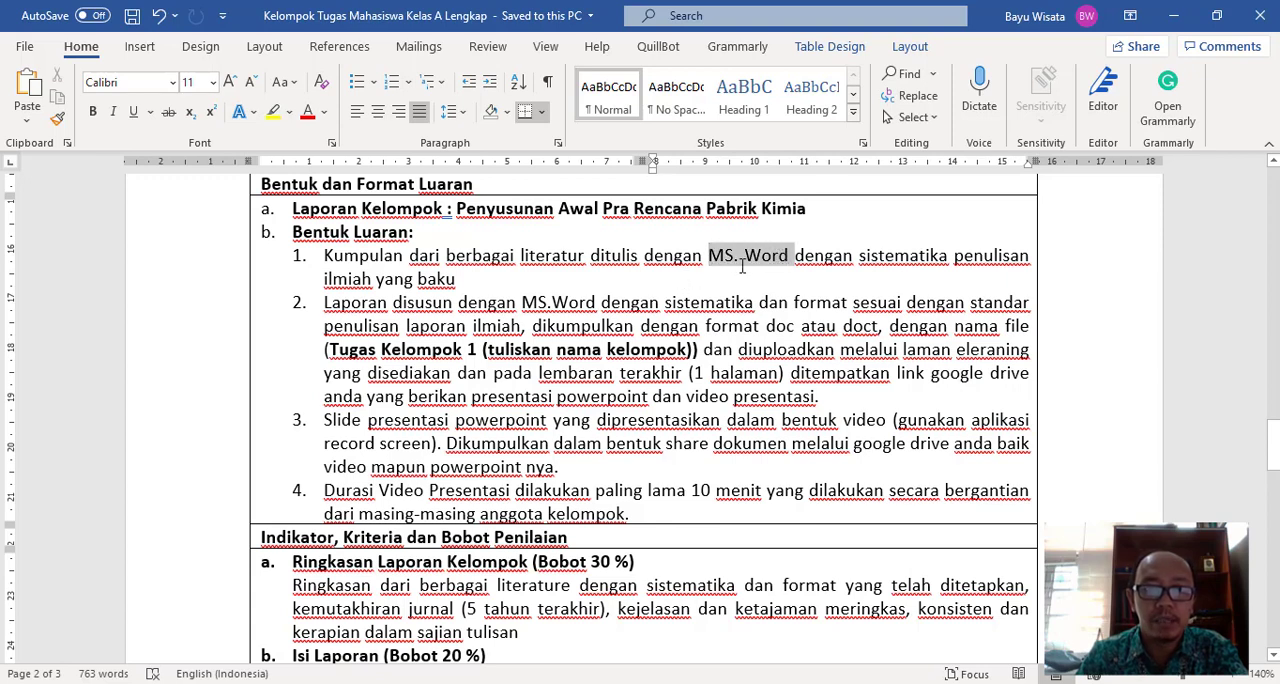
pyautogui.moveTo(742, 262)
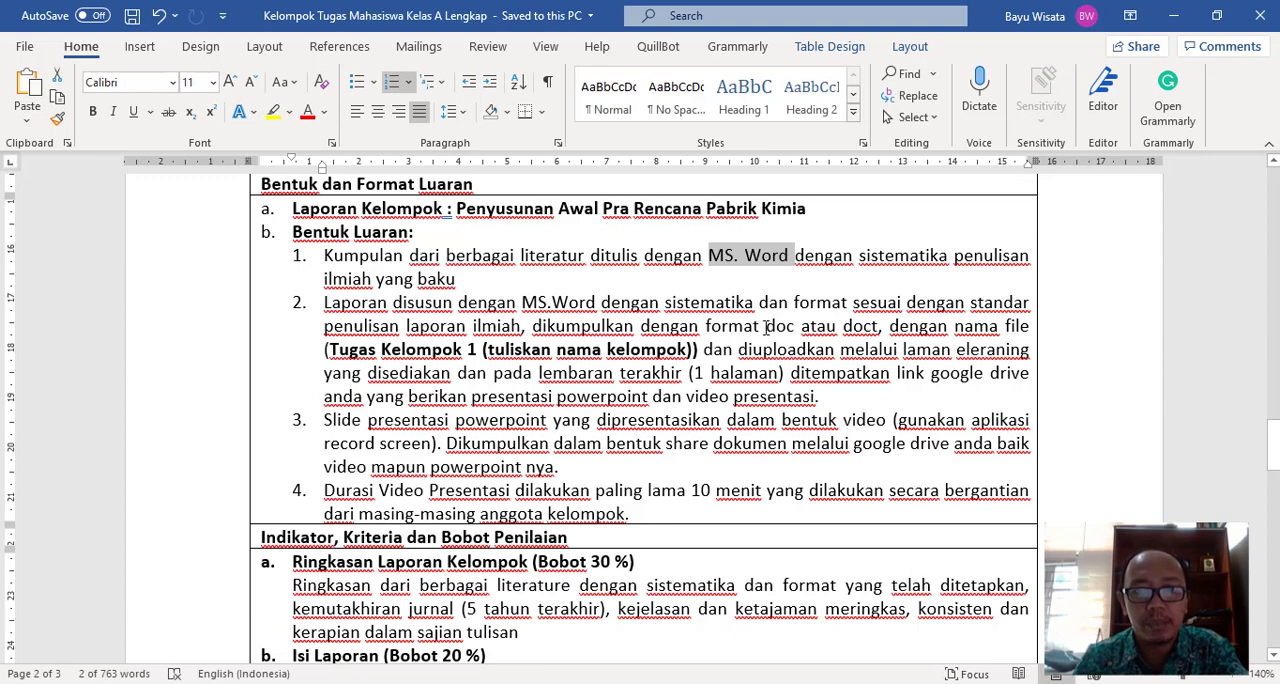
# - Add "atau pdf" after "doc atau doct" in item 2 of the Bentuk Luaran list
pyautogui.moveTo(765, 327); pyautogui.dragTo(795, 328)
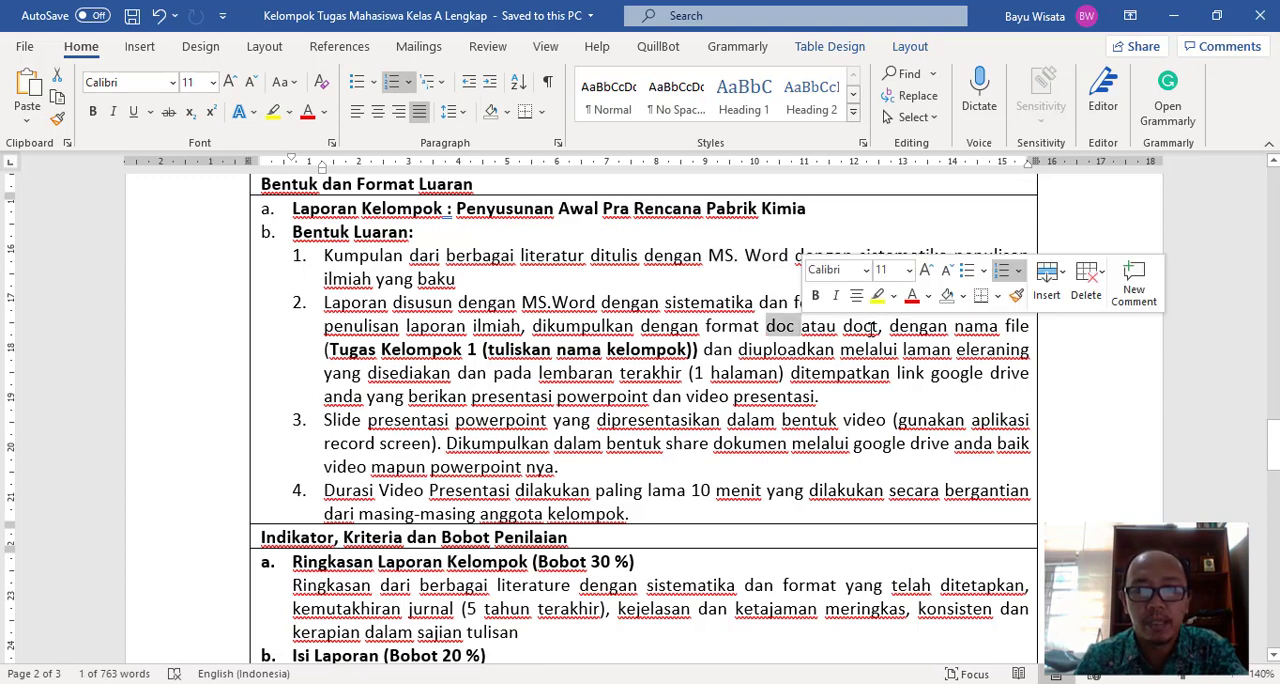
pyautogui.click(877, 327)
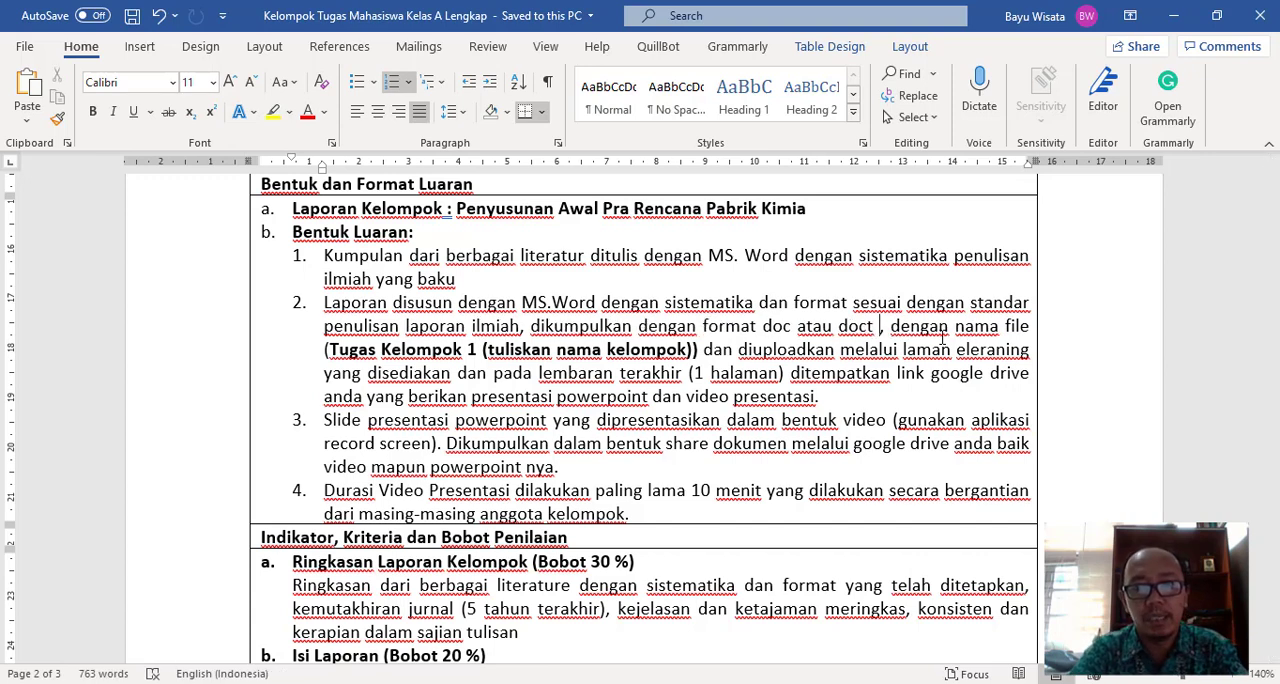
pyautogui.write('a')
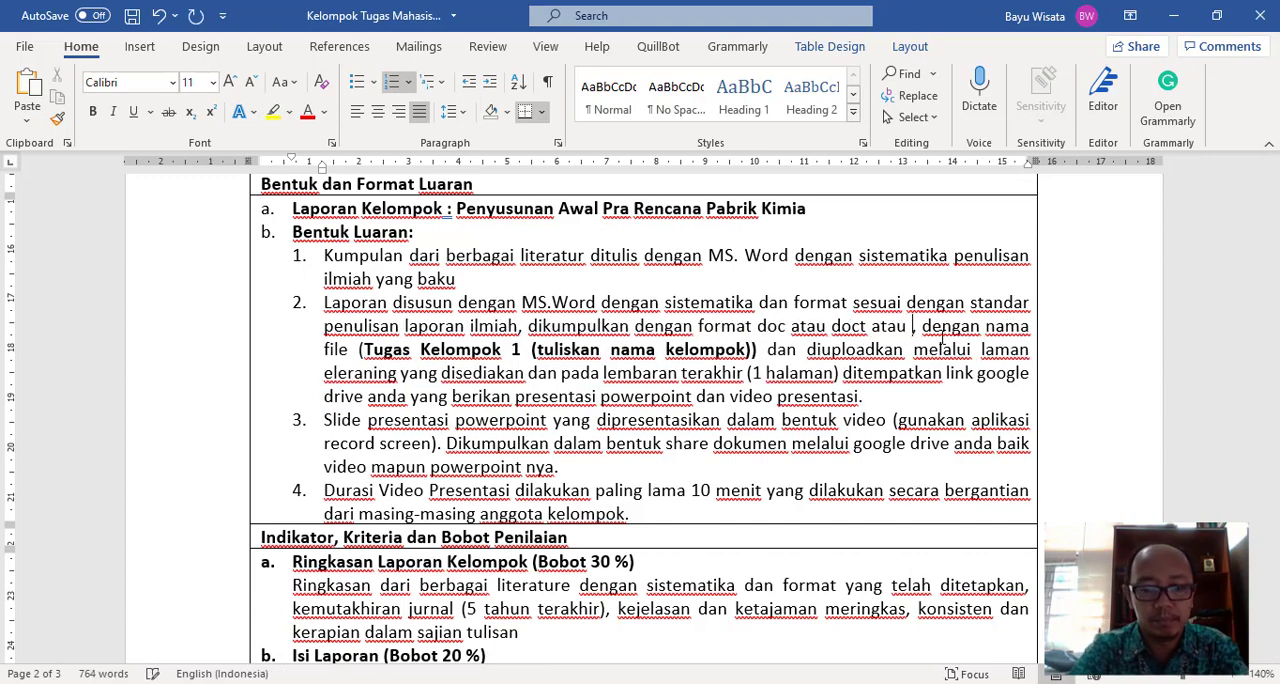
pyautogui.write('tau pdf')
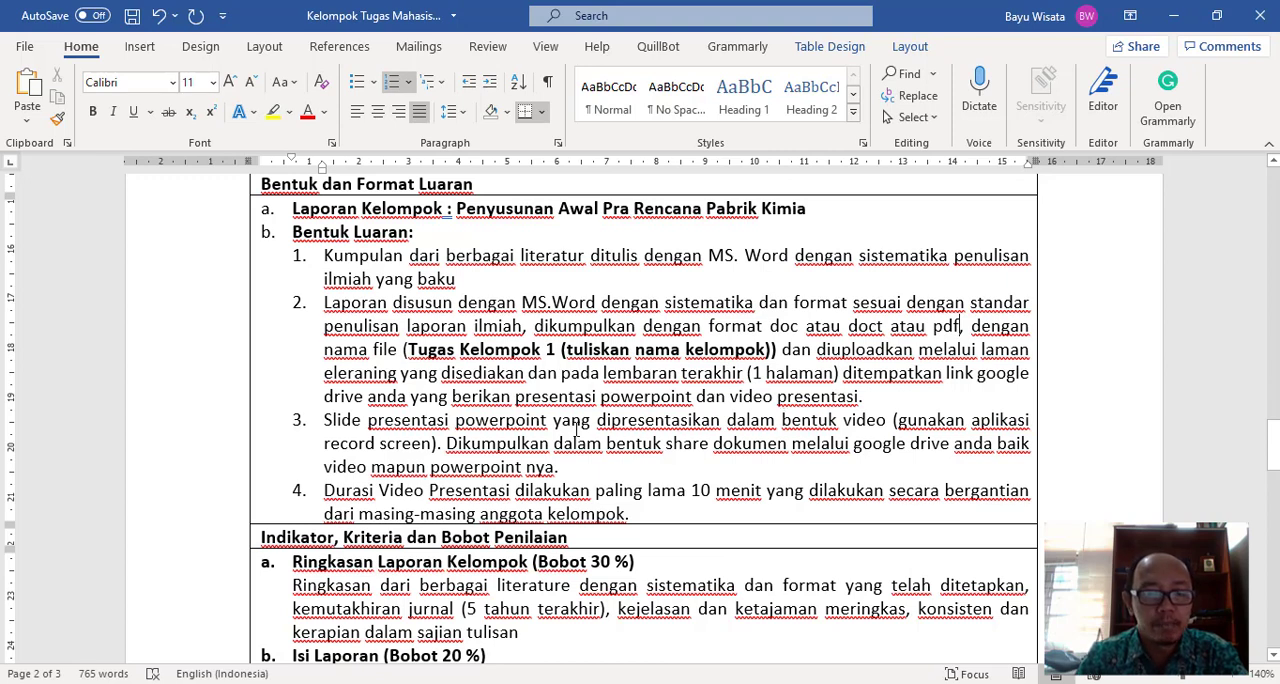
# - Review the rest of the Word document, from output format and grading criteria to schedule and references, and return to its header table
pyautogui.scroll(-3, 575, 428)
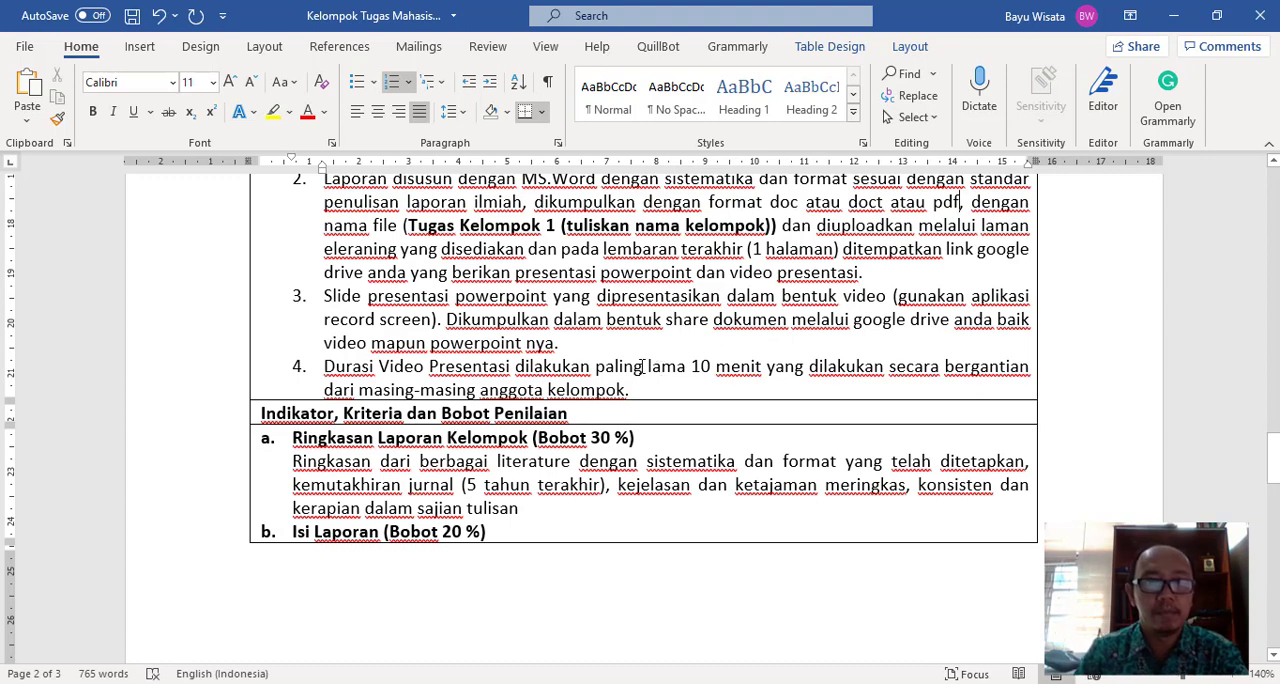
pyautogui.scroll(-2, 587, 373)
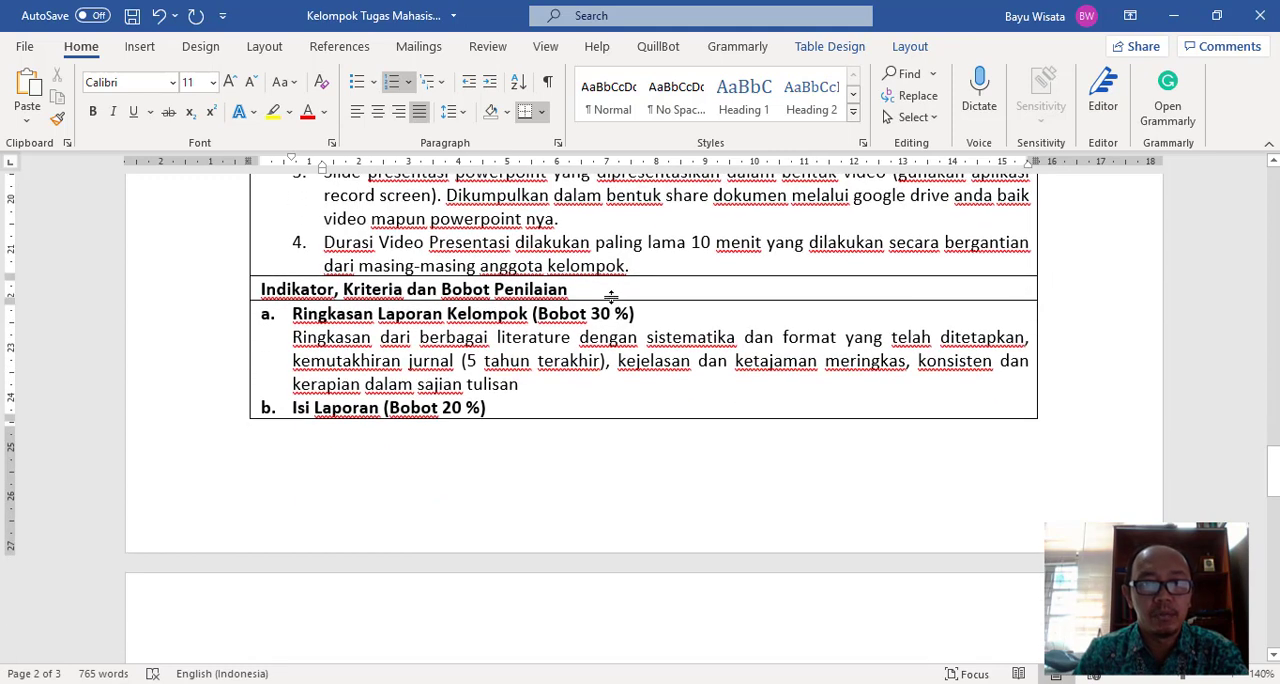
pyautogui.scroll(-2, 670, 260)
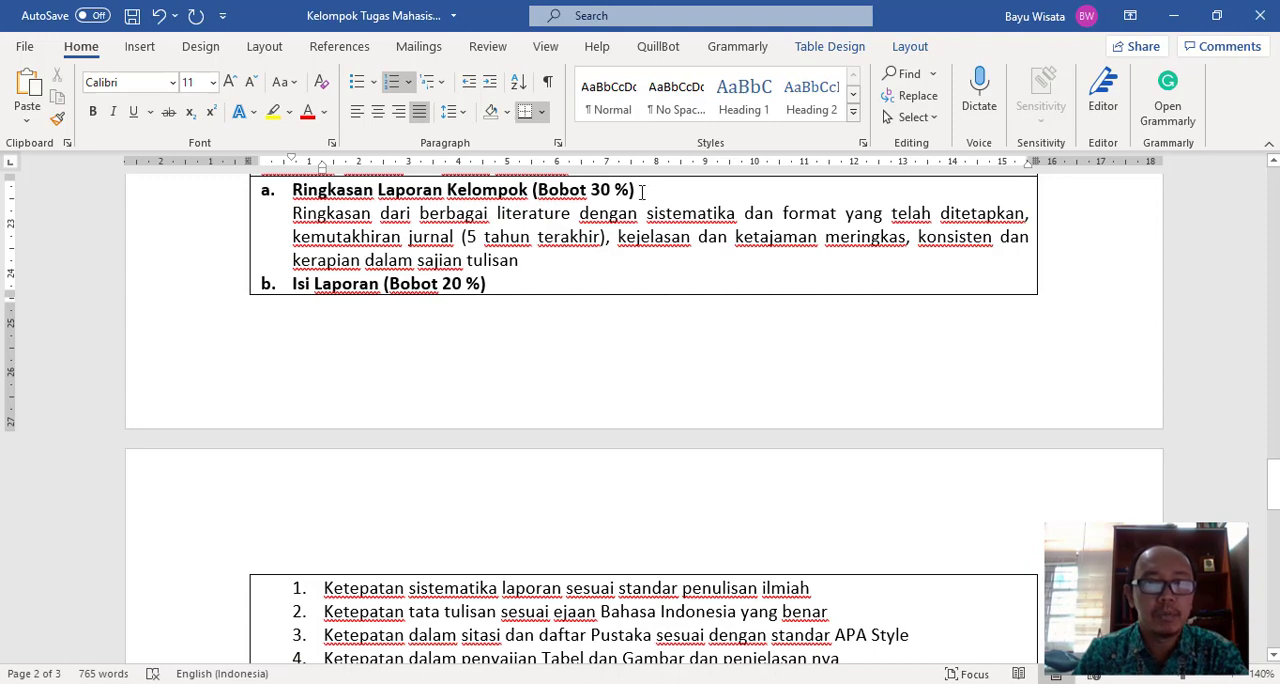
pyautogui.scroll(-2, 503, 278)
pyautogui.scroll(2, 450, 250)
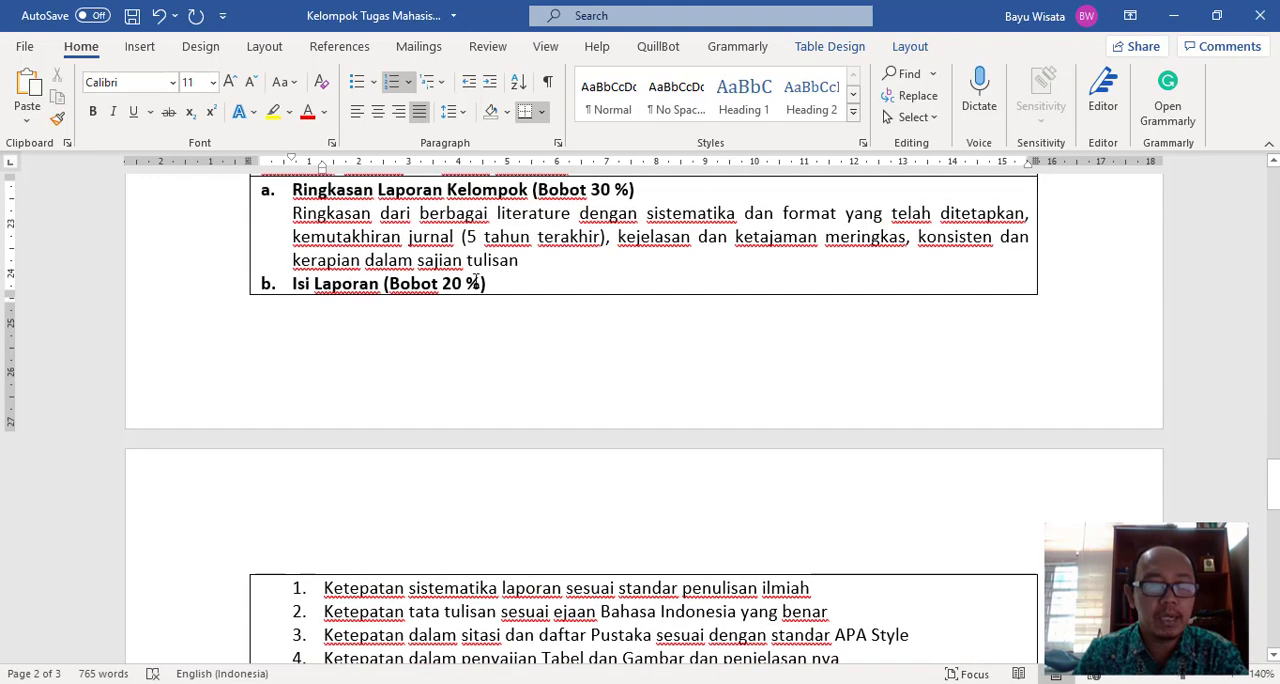
pyautogui.scroll(-3, 457, 300)
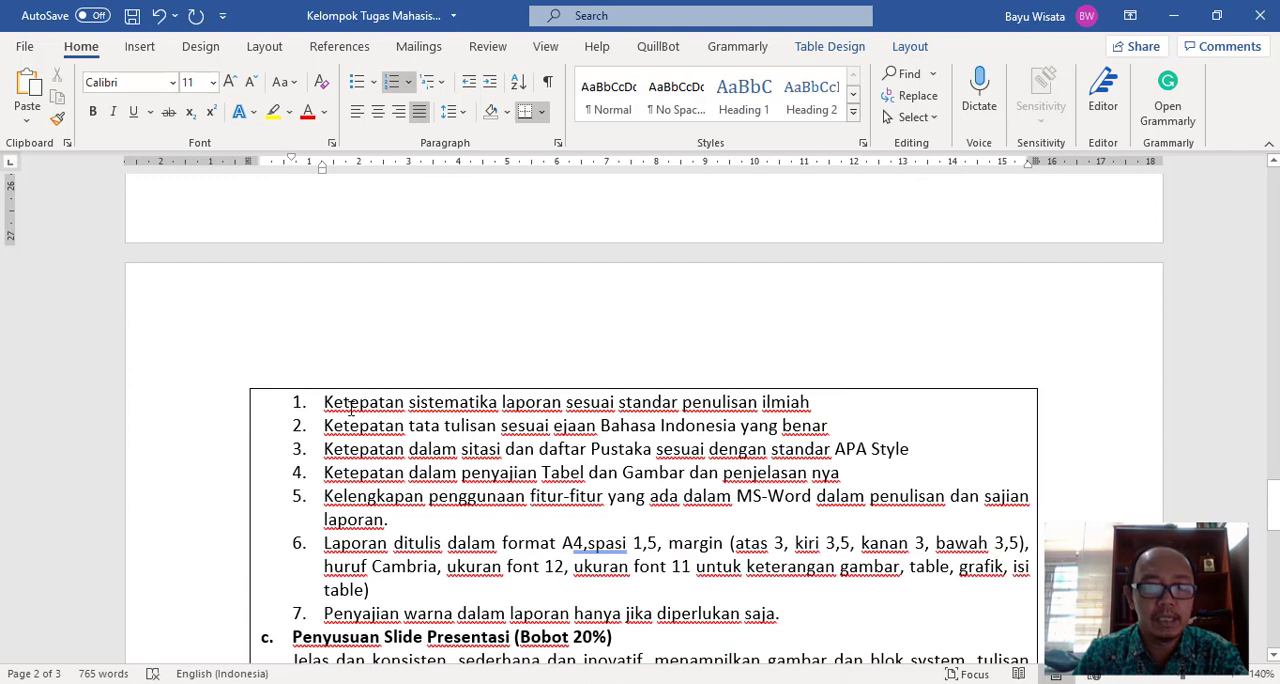
pyautogui.scroll(-1, 350, 408)
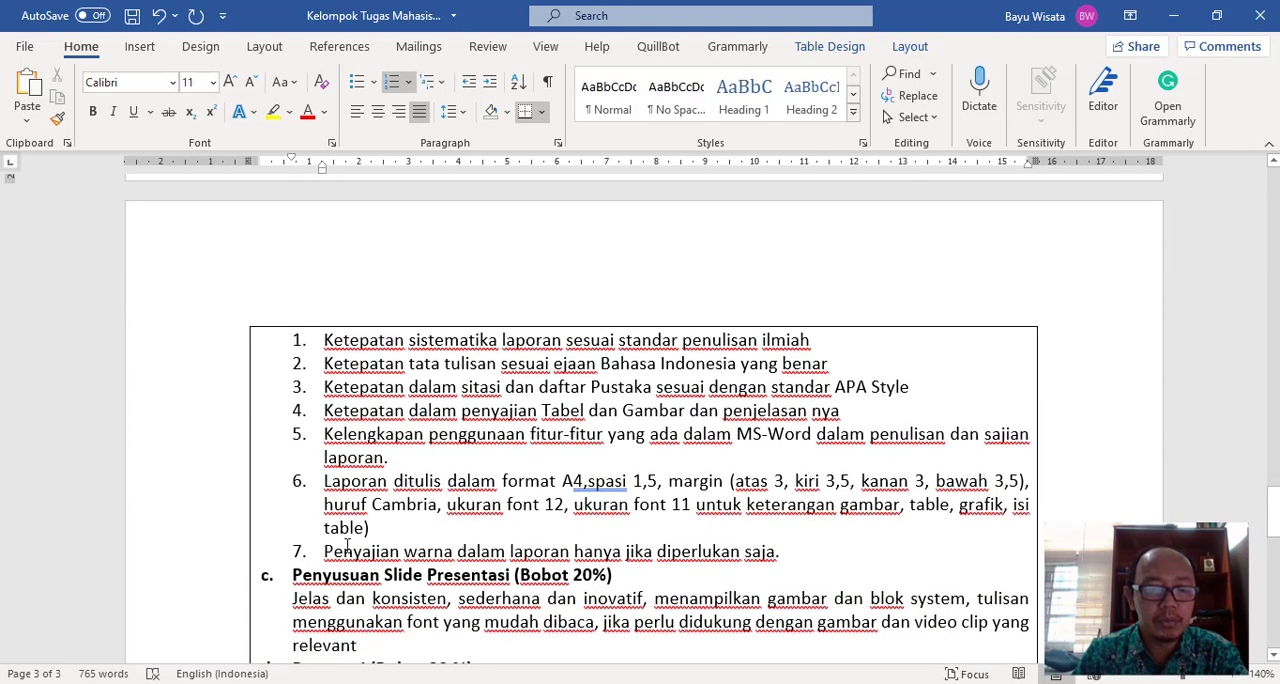
pyautogui.scroll(-3, 347, 545)
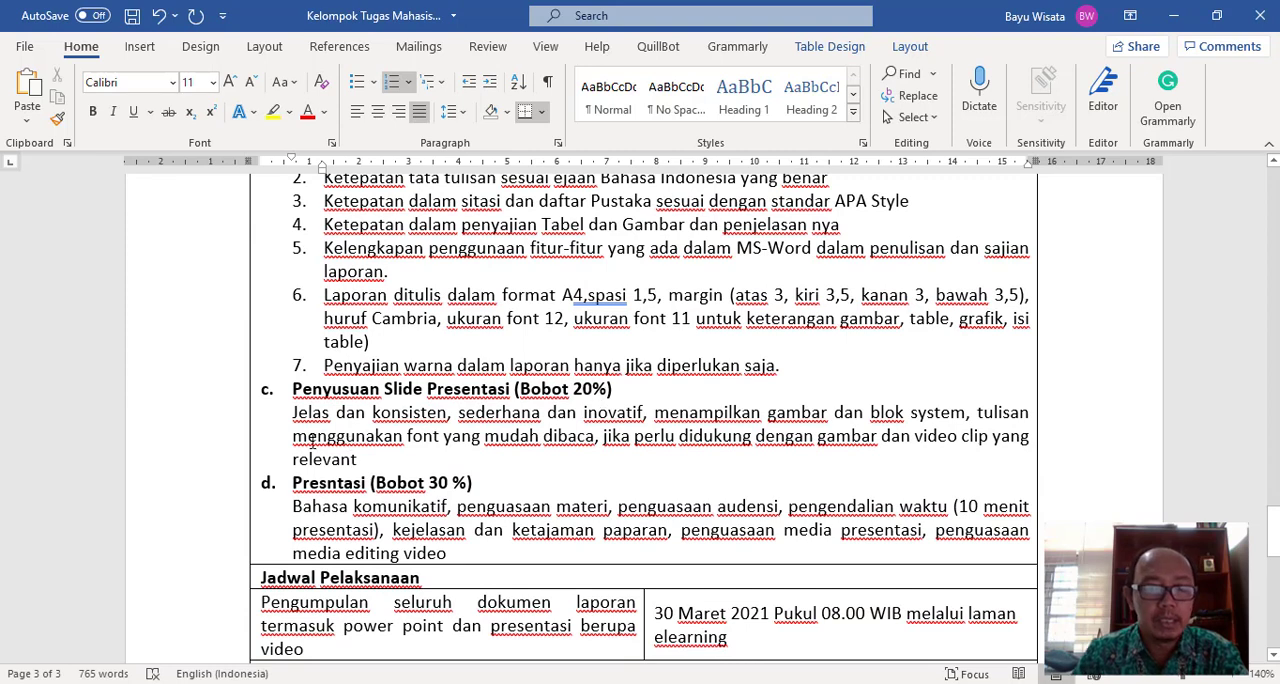
pyautogui.scroll(-3, 359, 455)
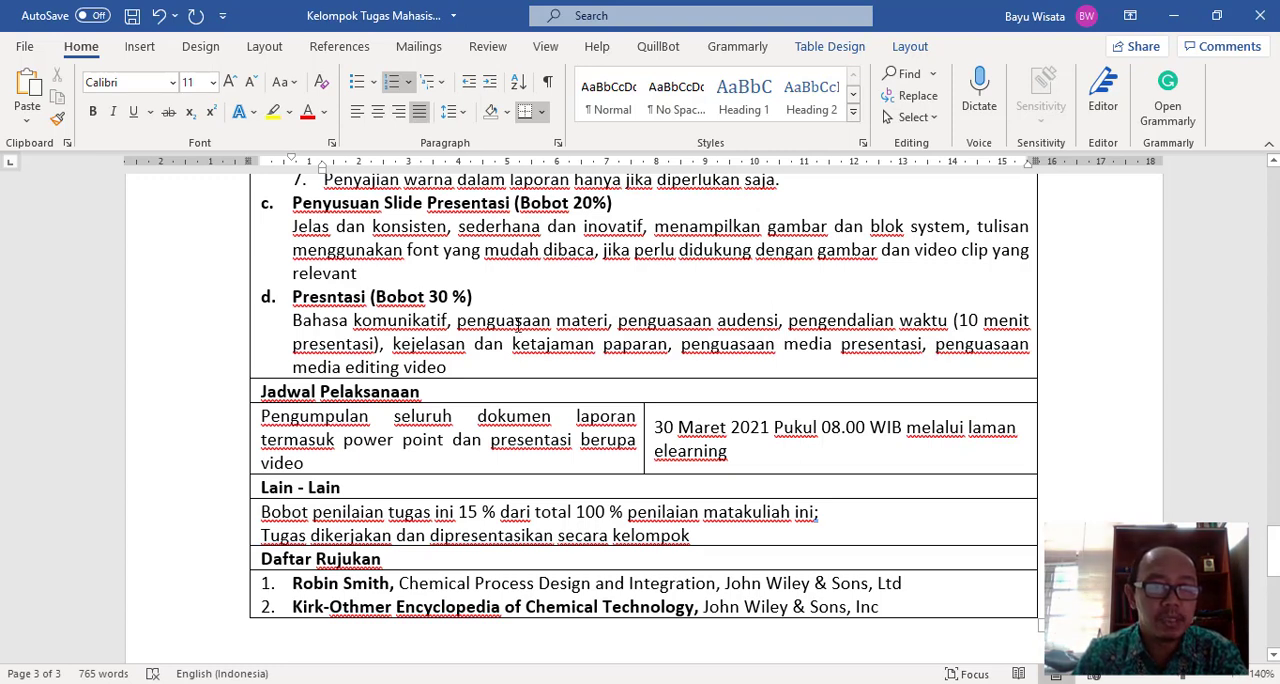
pyautogui.scroll(-3, 519, 320)
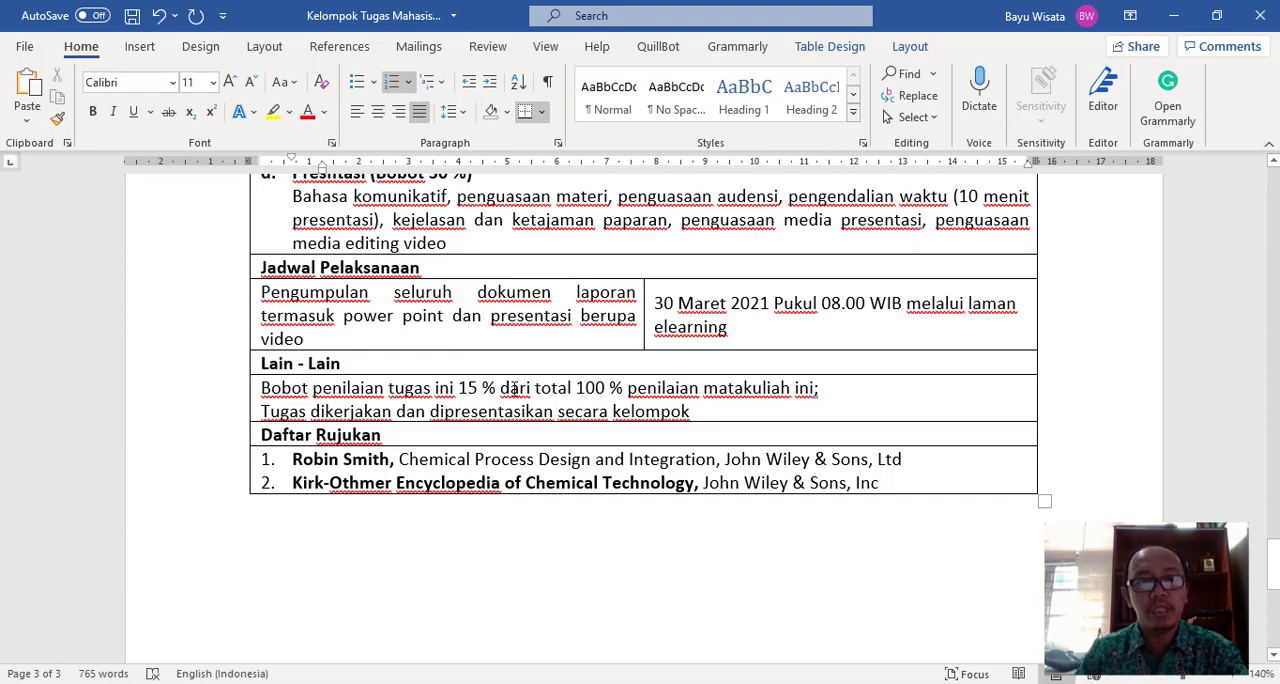
pyautogui.scroll(-3, 524, 390)
pyautogui.scroll(20, 524, 390)
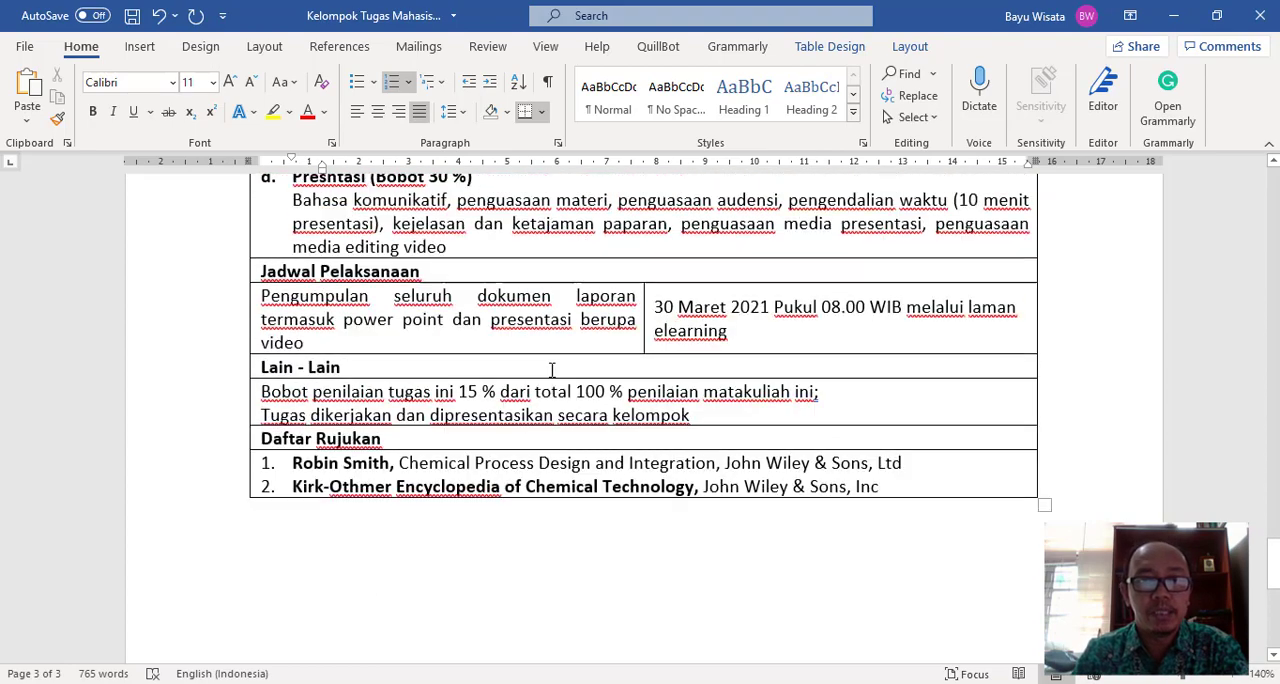
pyautogui.scroll(20, 551, 370)
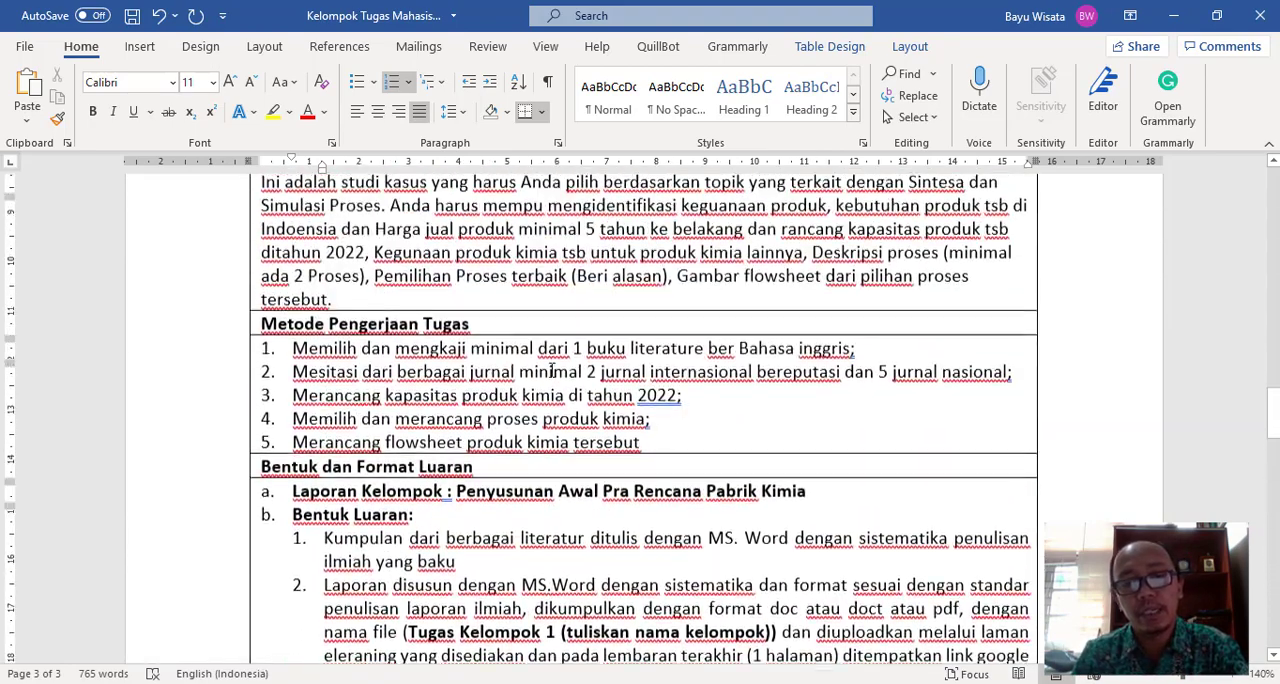
pyautogui.scroll(2, 551, 370)
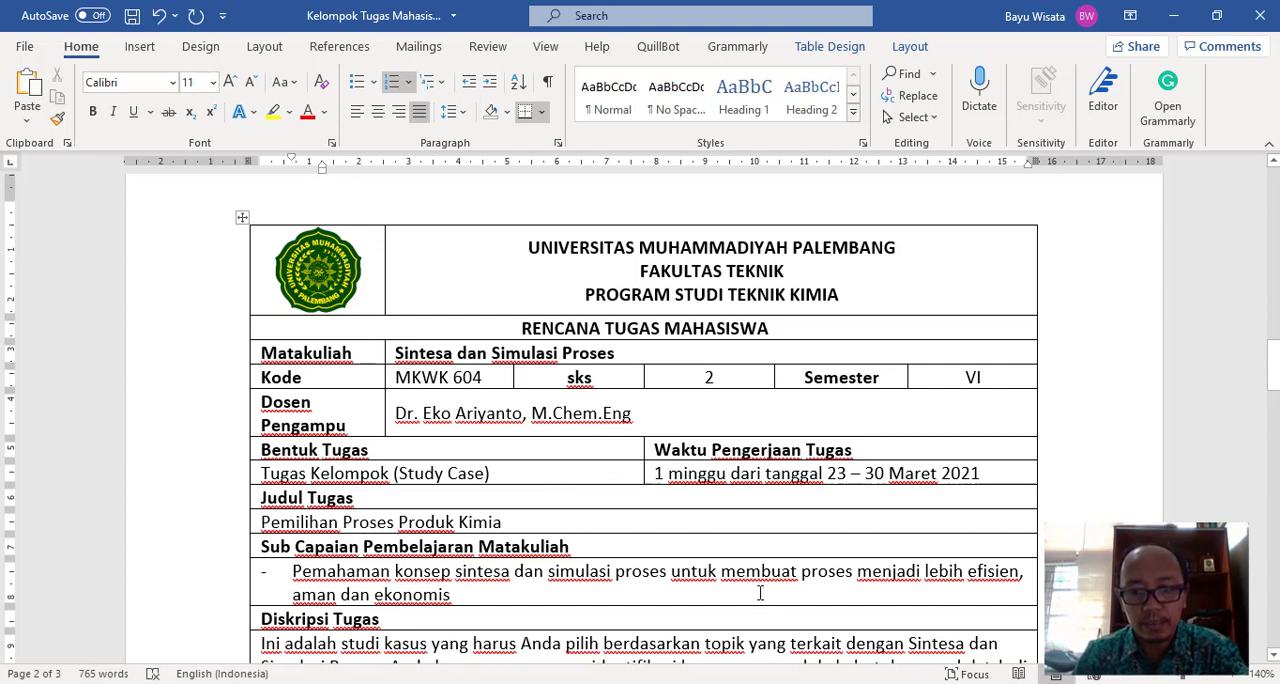
# - Switch to the Chrome window with the assignment form and open Google Drive in a new tab via google.com
pyautogui.moveTo(714, 682)
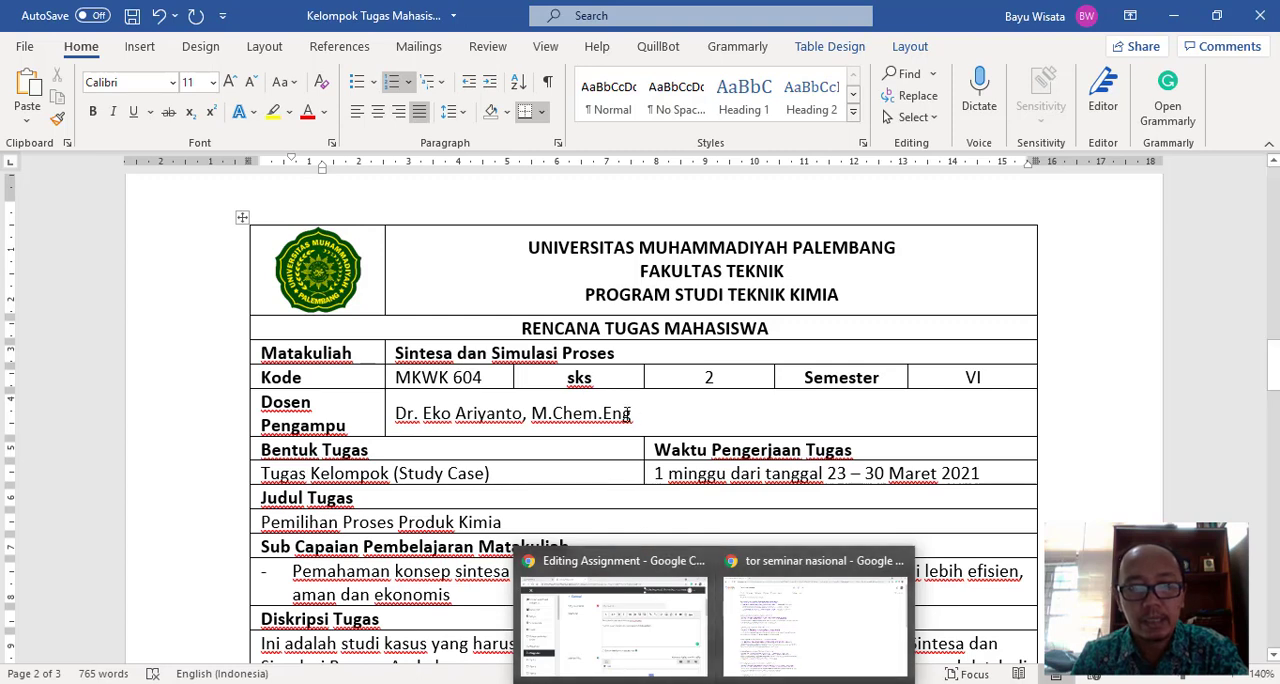
pyautogui.click(615, 475)
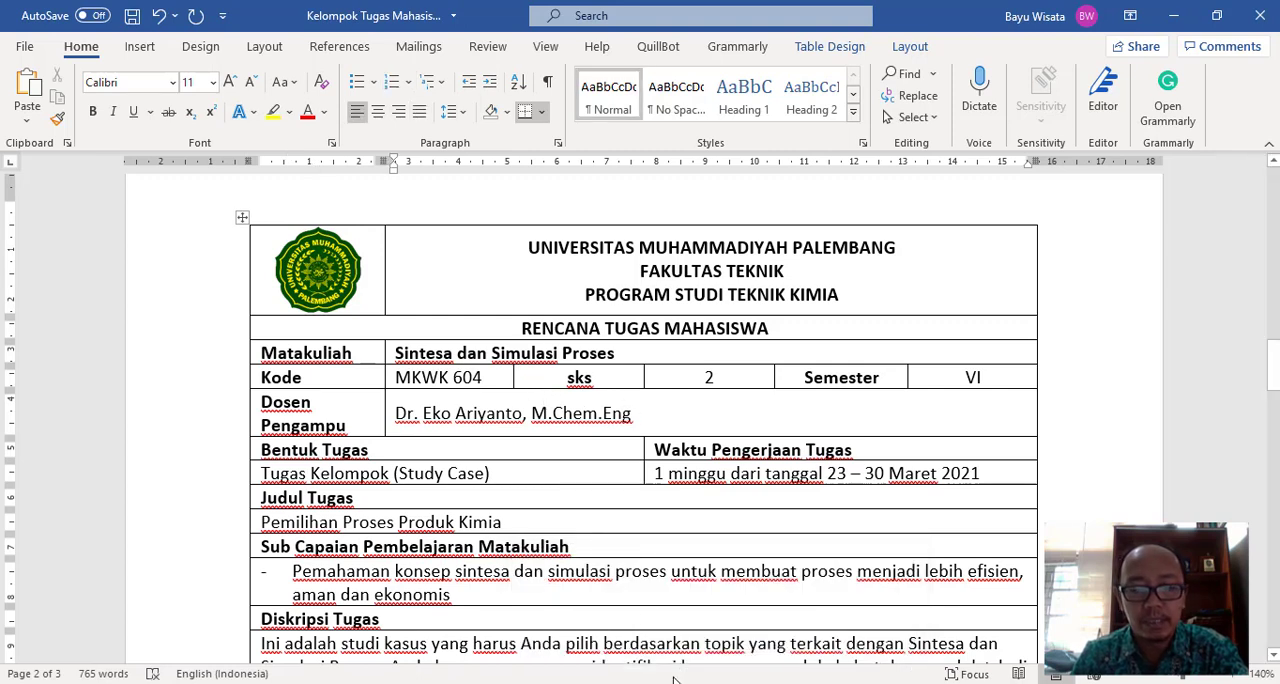
pyautogui.moveTo(678, 682)
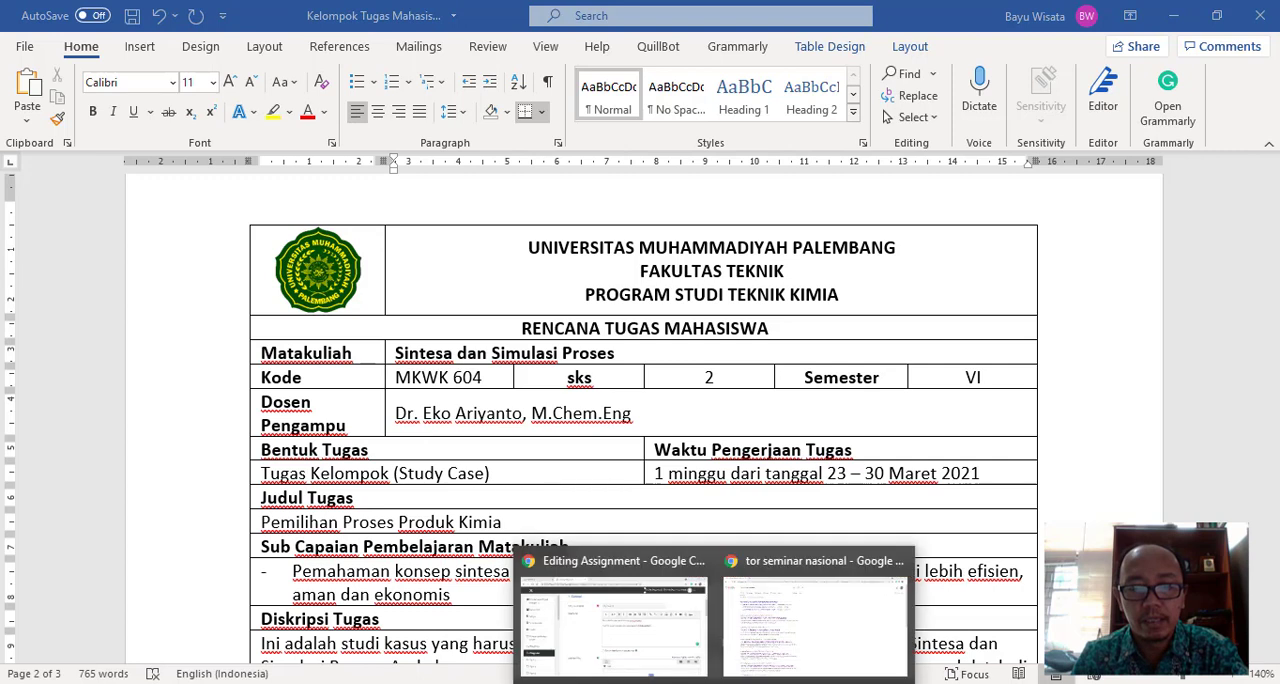
pyautogui.click(640, 630)
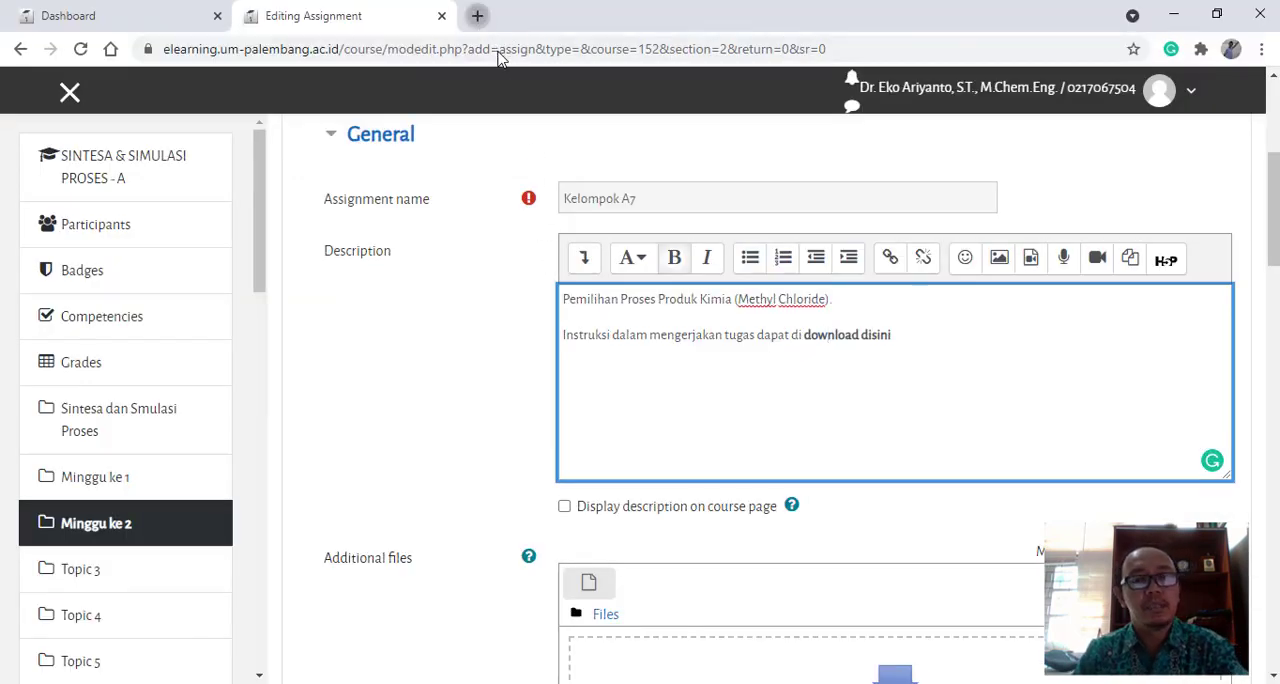
pyautogui.hotkey('ctrl', 't')
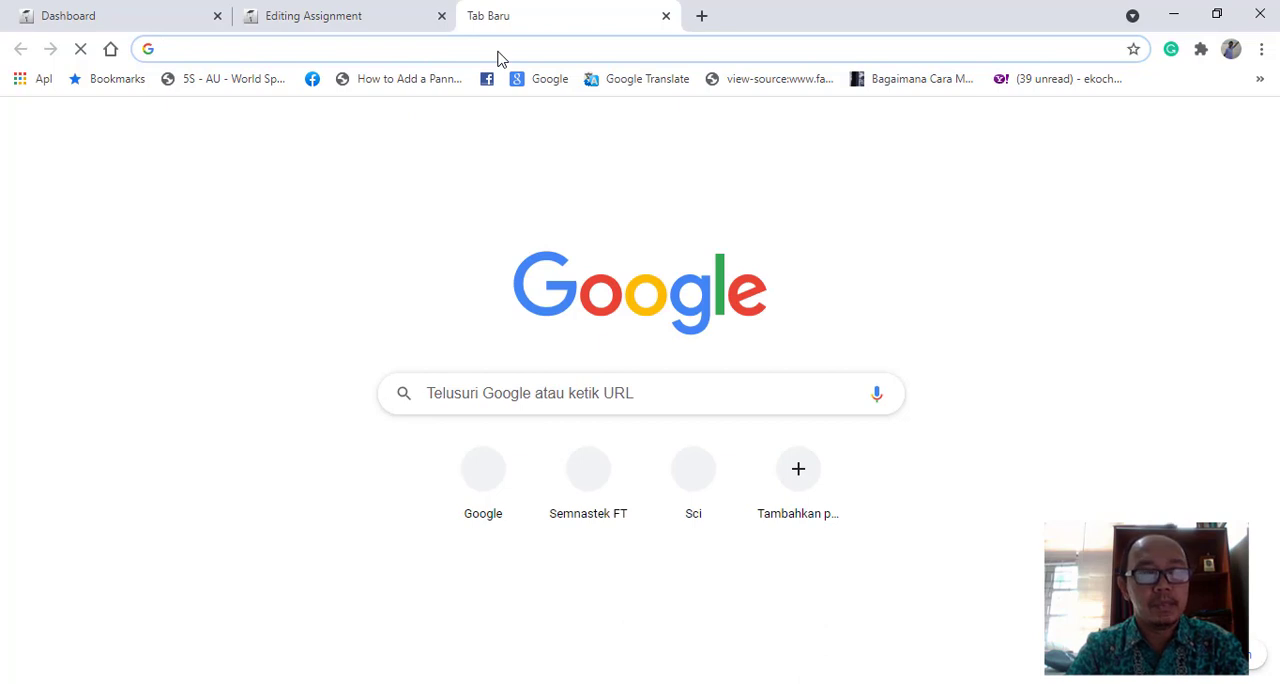
pyautogui.write('google.com')
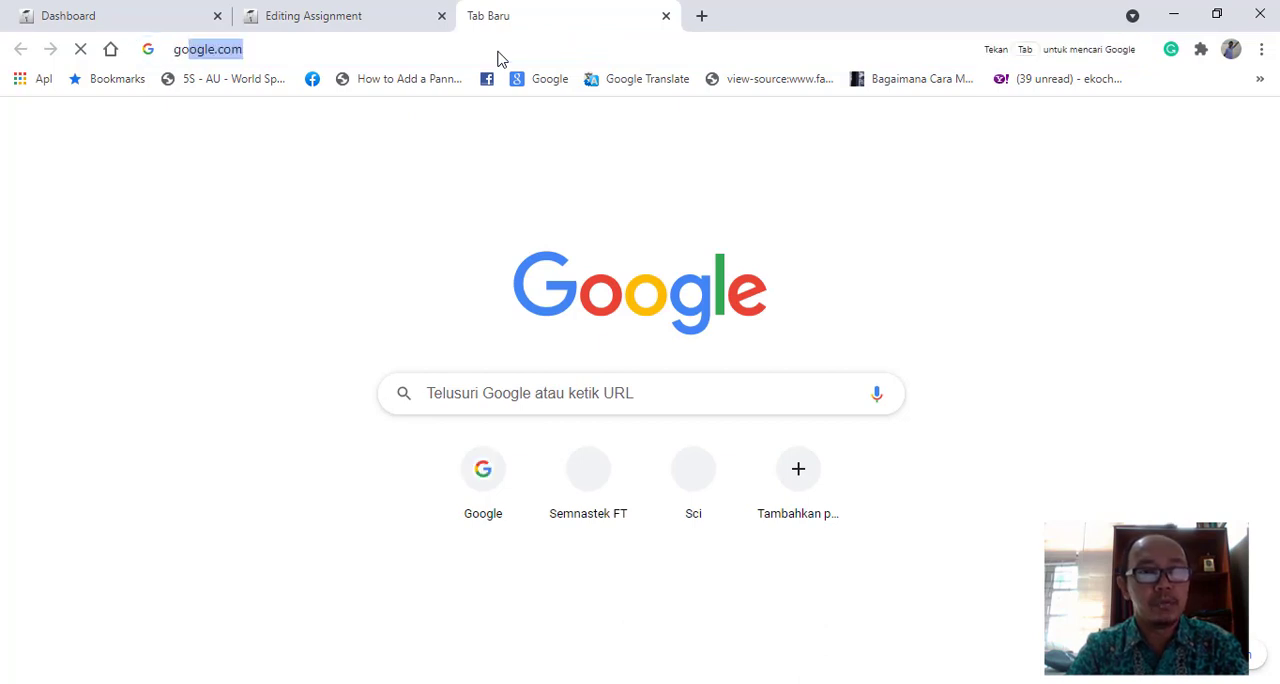
pyautogui.press('Right')
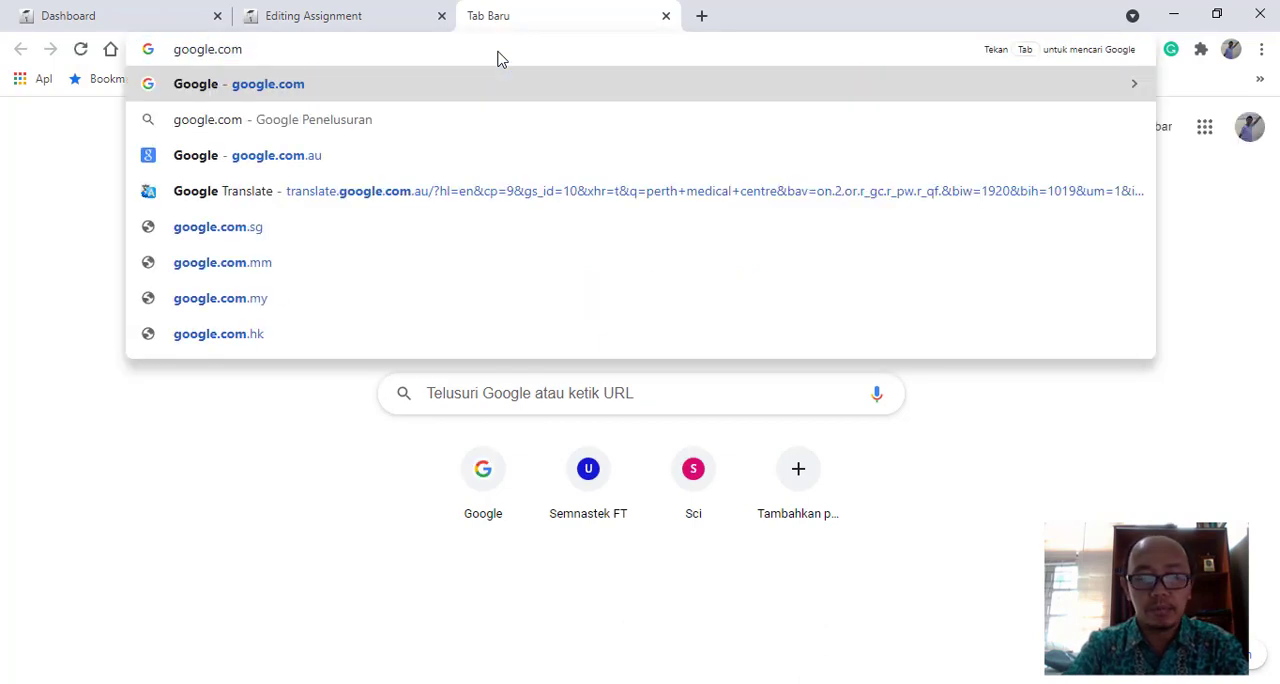
pyautogui.press('Return')
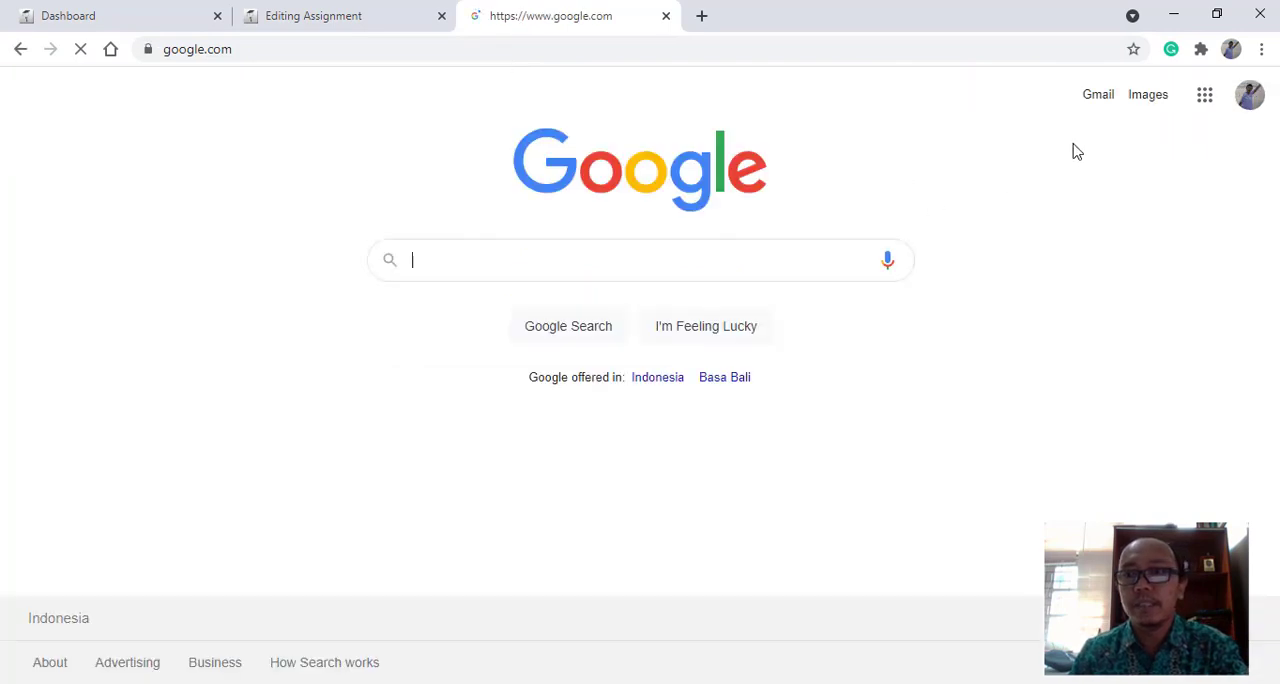
pyautogui.click(1205, 100)
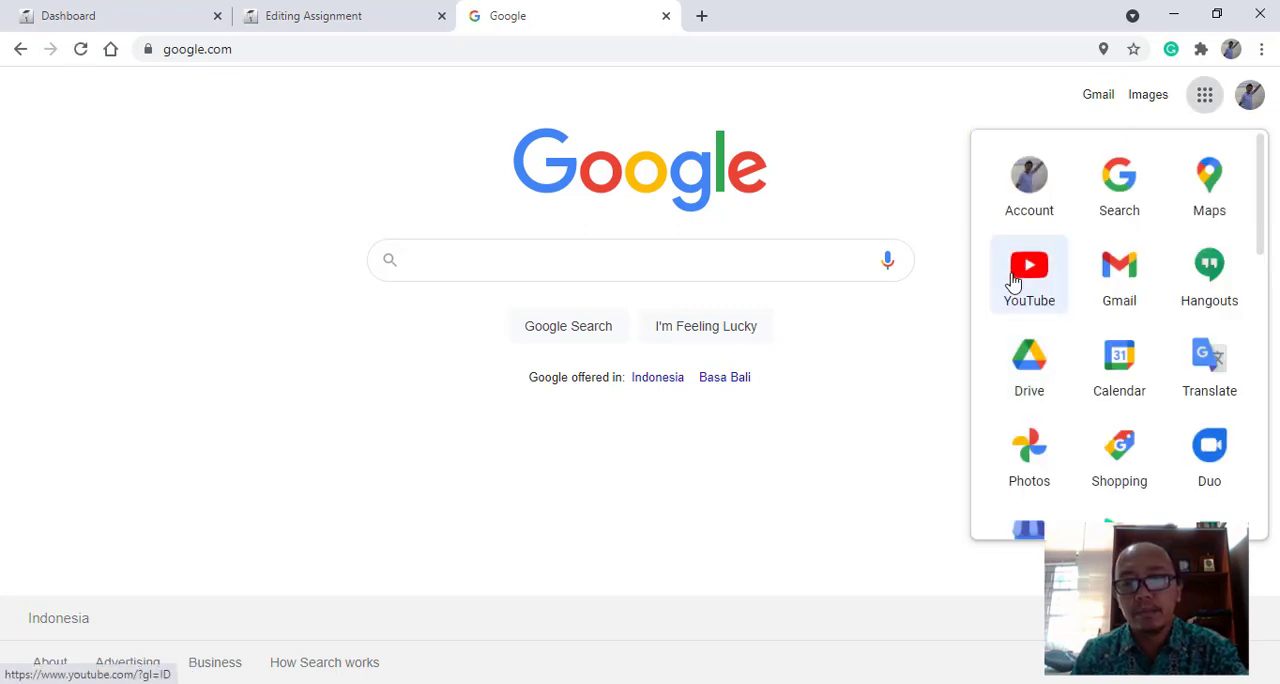
pyautogui.click(1029, 377)
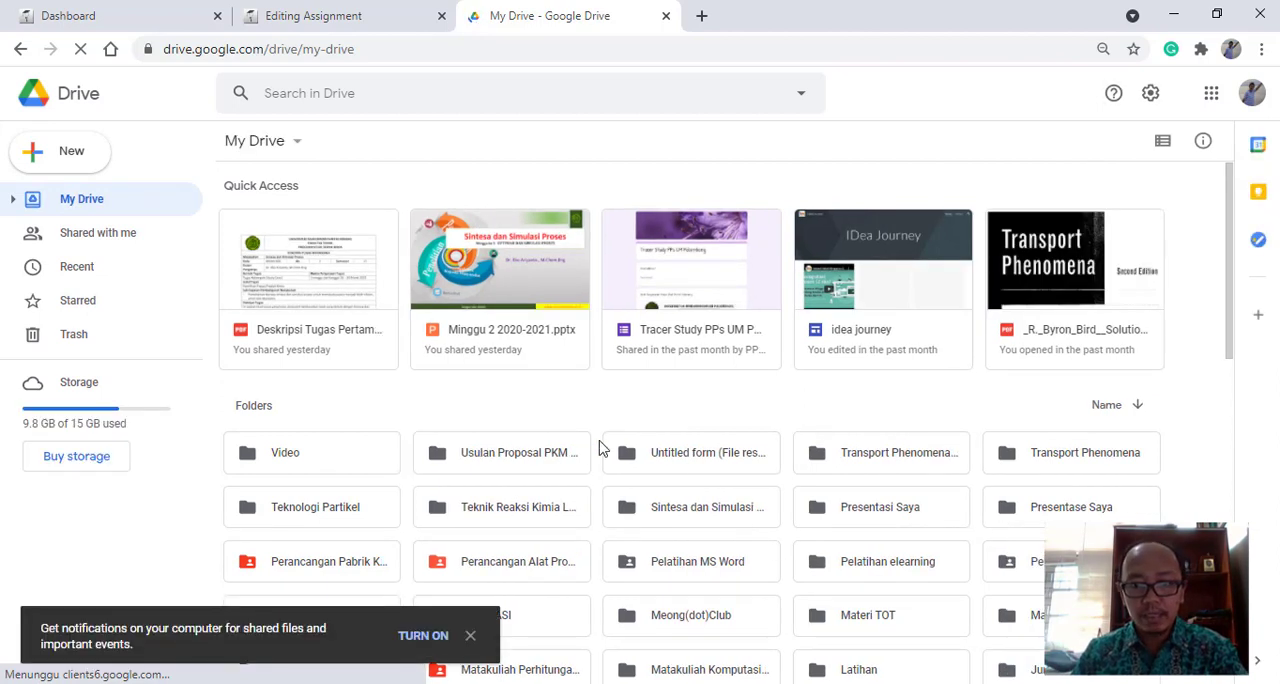
# - Open the "Sintesa dan Simulasi Proses 2019" folder in My Drive and its "TA 2020/2021" subfolder
pyautogui.scroll(-2, 685, 450)
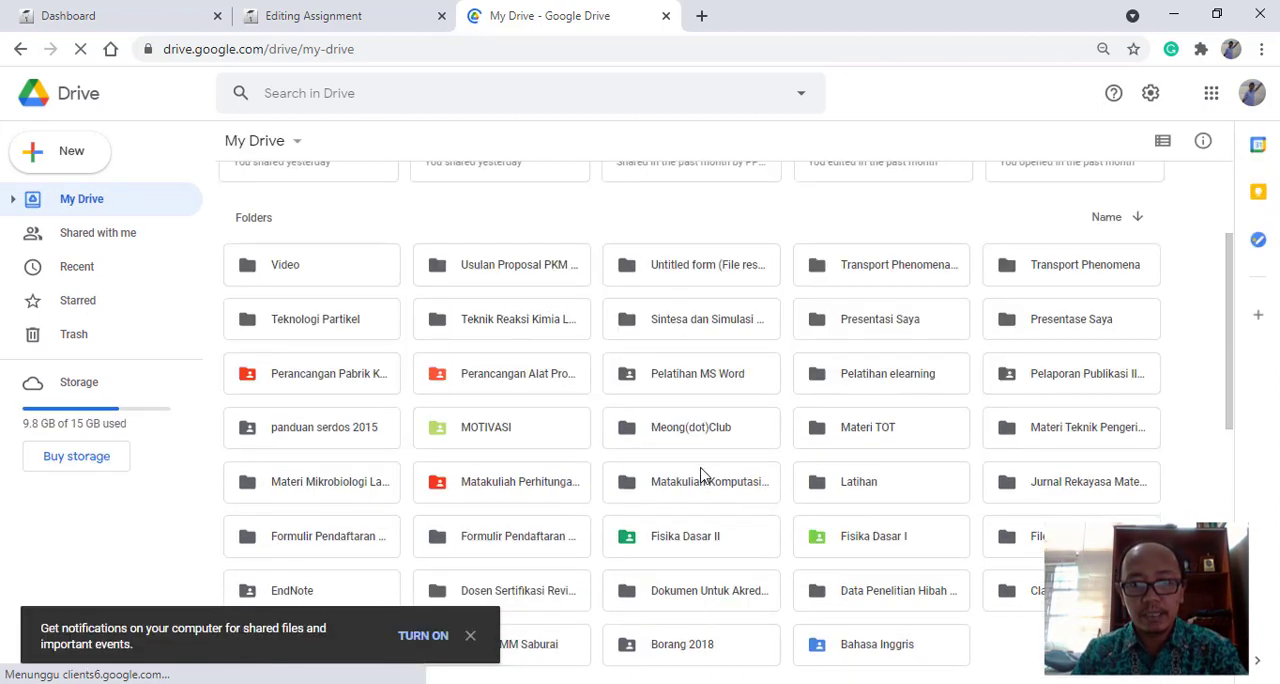
pyautogui.doubleClick(707, 328)
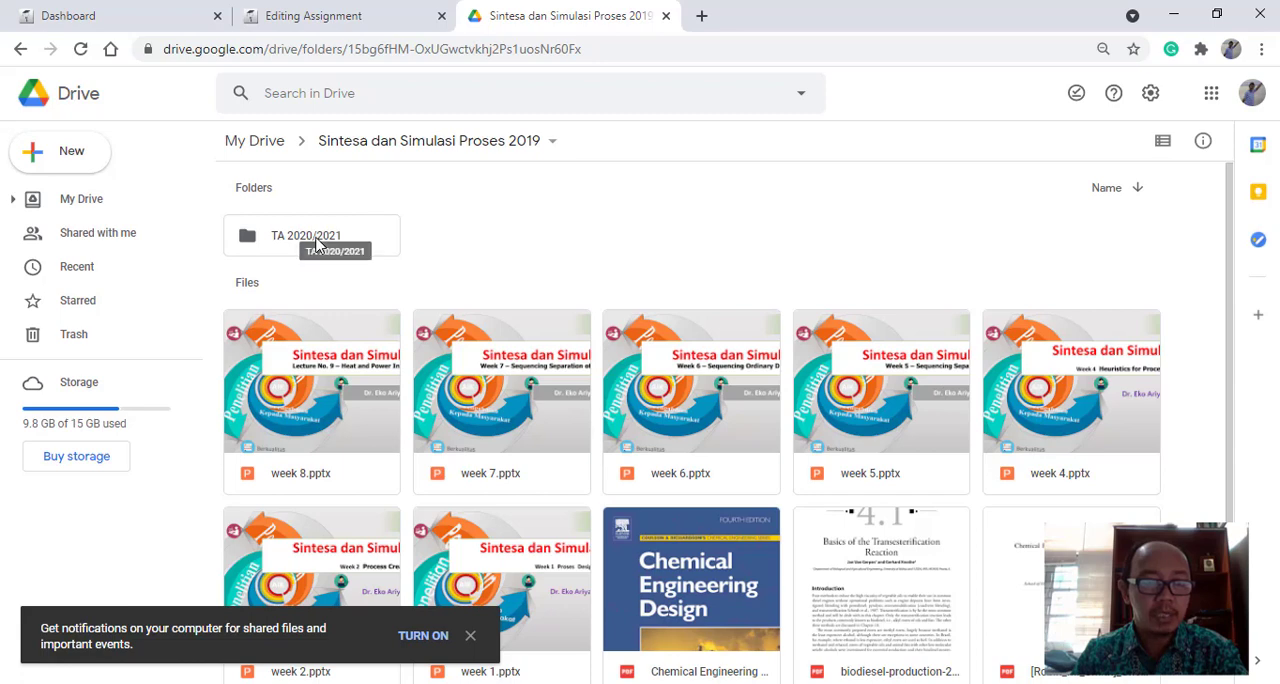
pyautogui.click(318, 245)
pyautogui.doubleClick(318, 245)
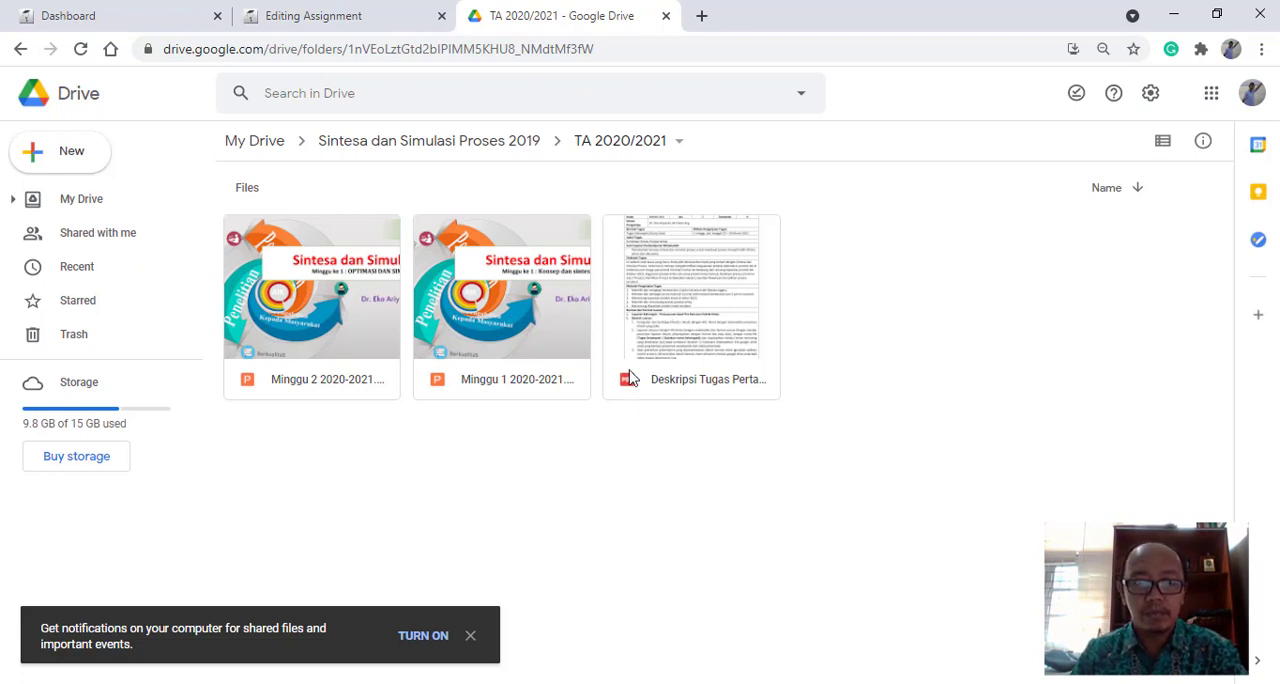
# - Dismiss the notification prompt and open the link-sharing settings of the "Deskripsi Tugas" PDF
pyautogui.click(678, 287)
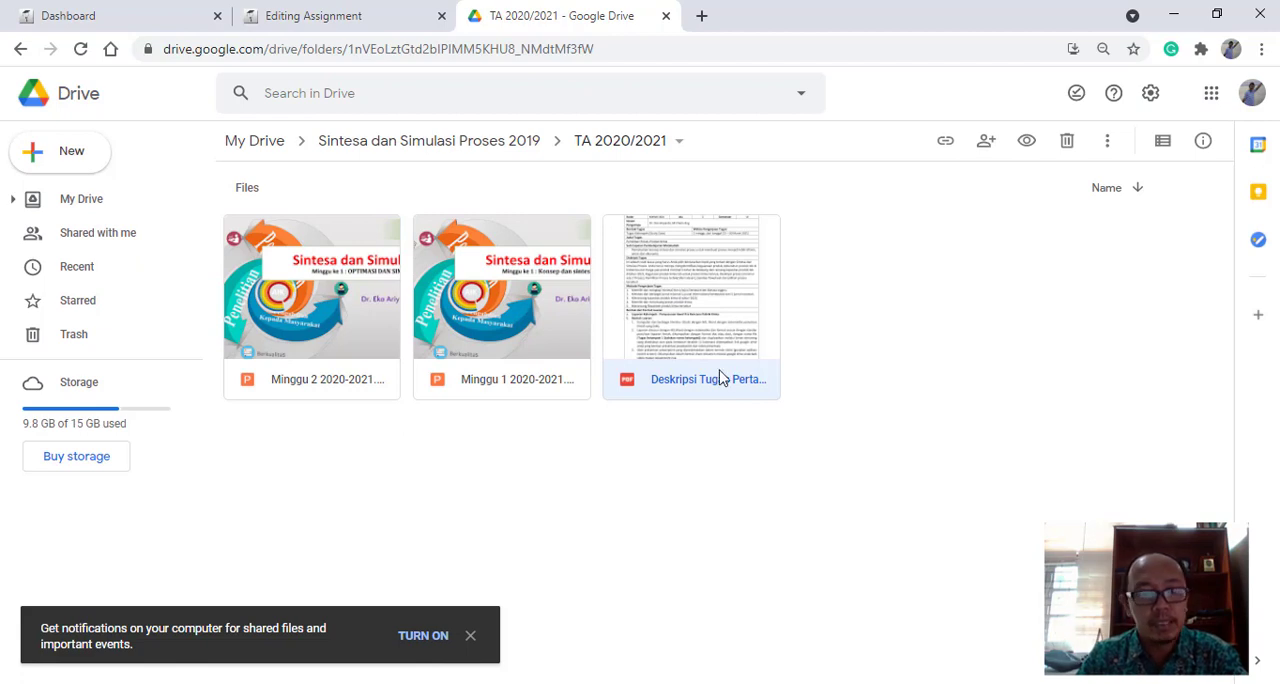
pyautogui.click(470, 636)
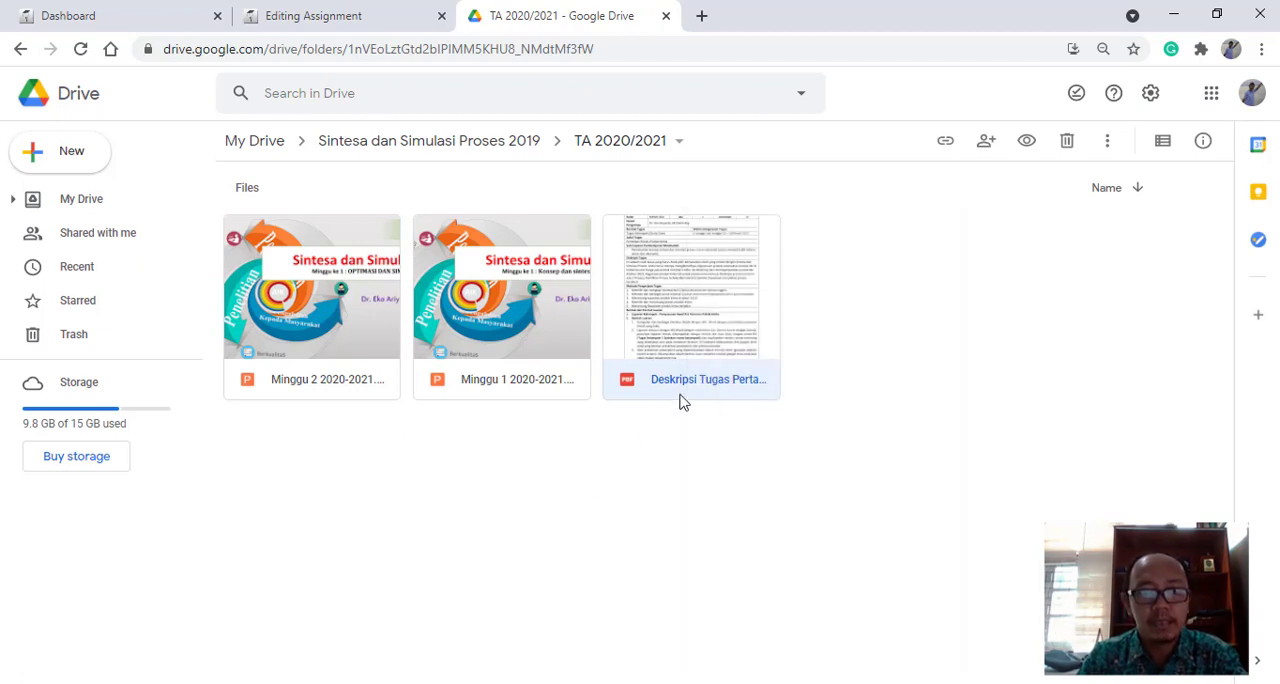
pyautogui.rightClick(694, 322)
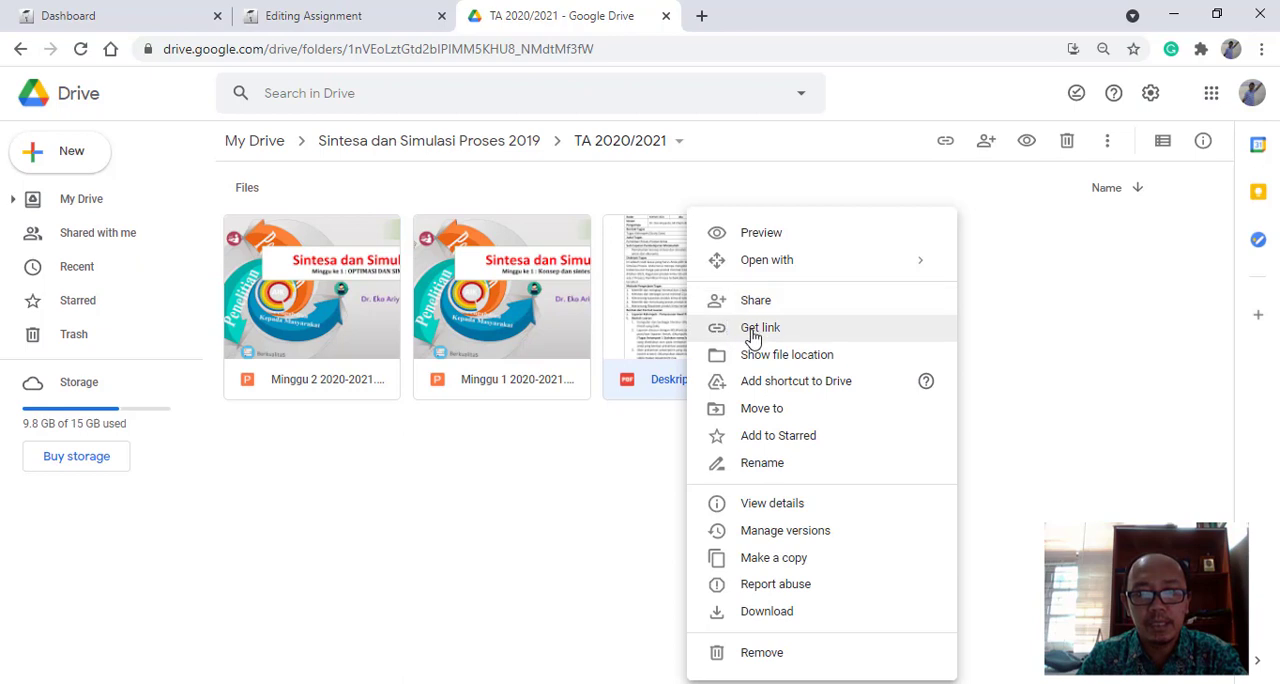
pyautogui.click(753, 337)
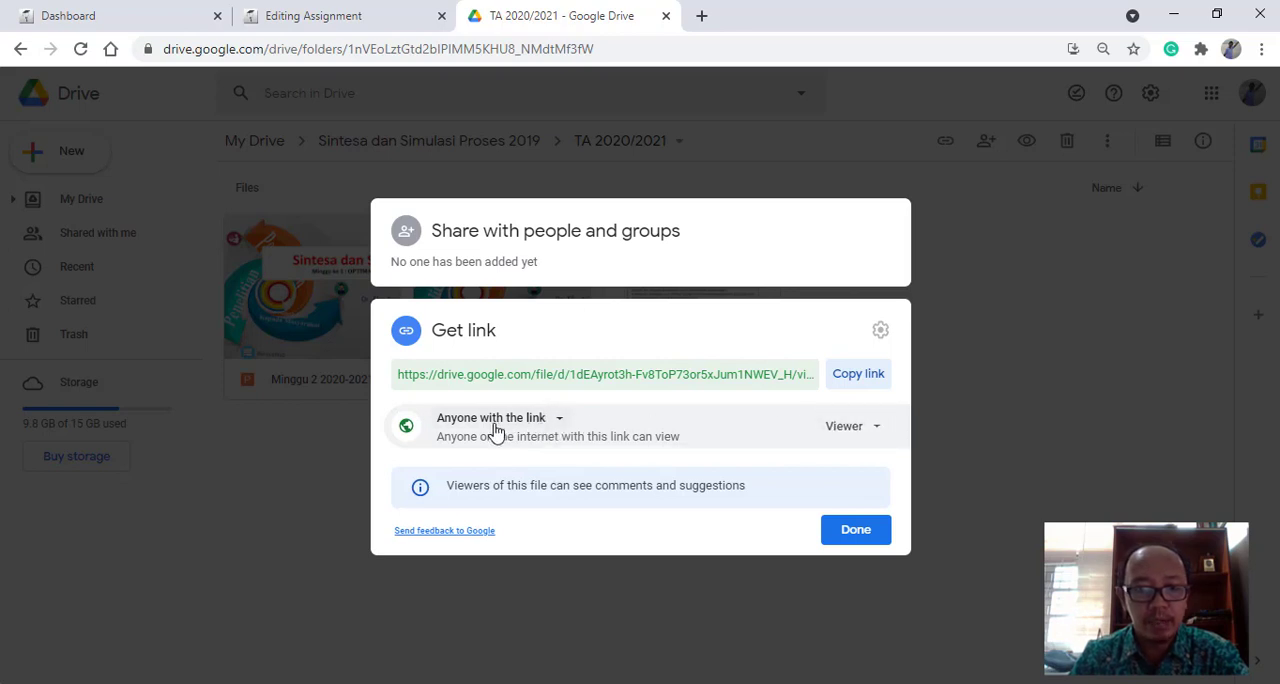
# - Examine the available access levels and viewer roles for the PDF's sharing link without changing them
pyautogui.click(876, 430)
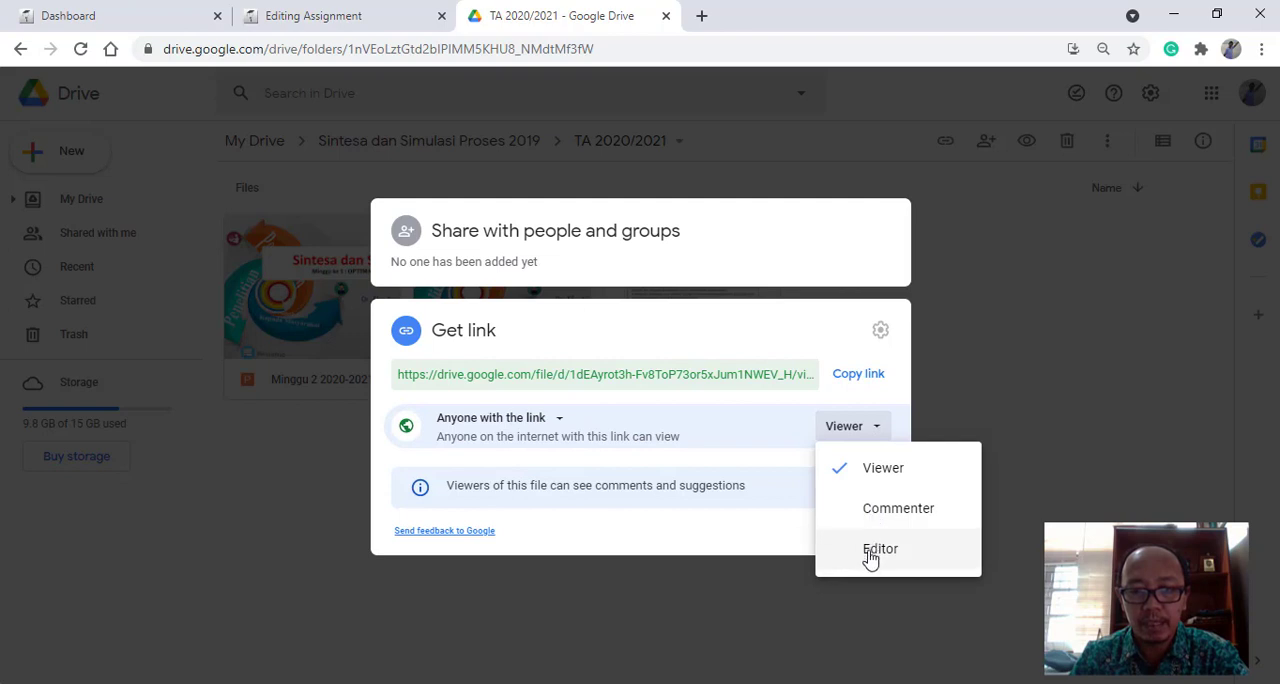
pyautogui.click(651, 519)
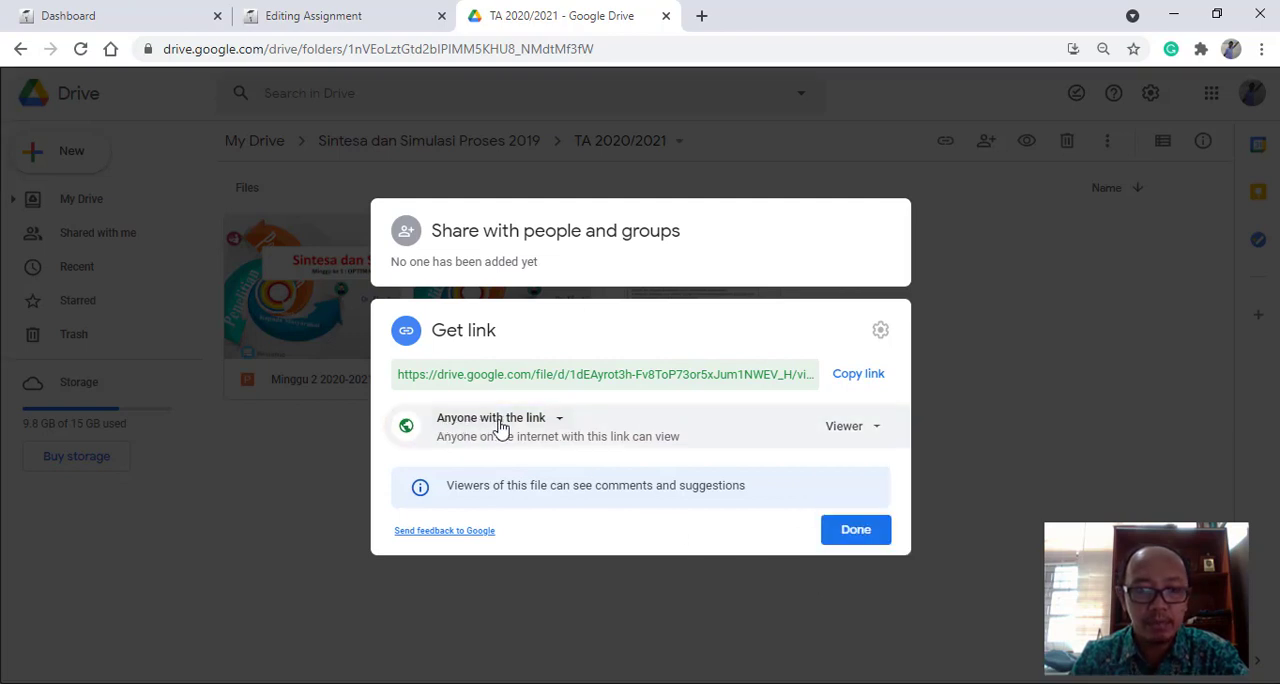
pyautogui.click(558, 422)
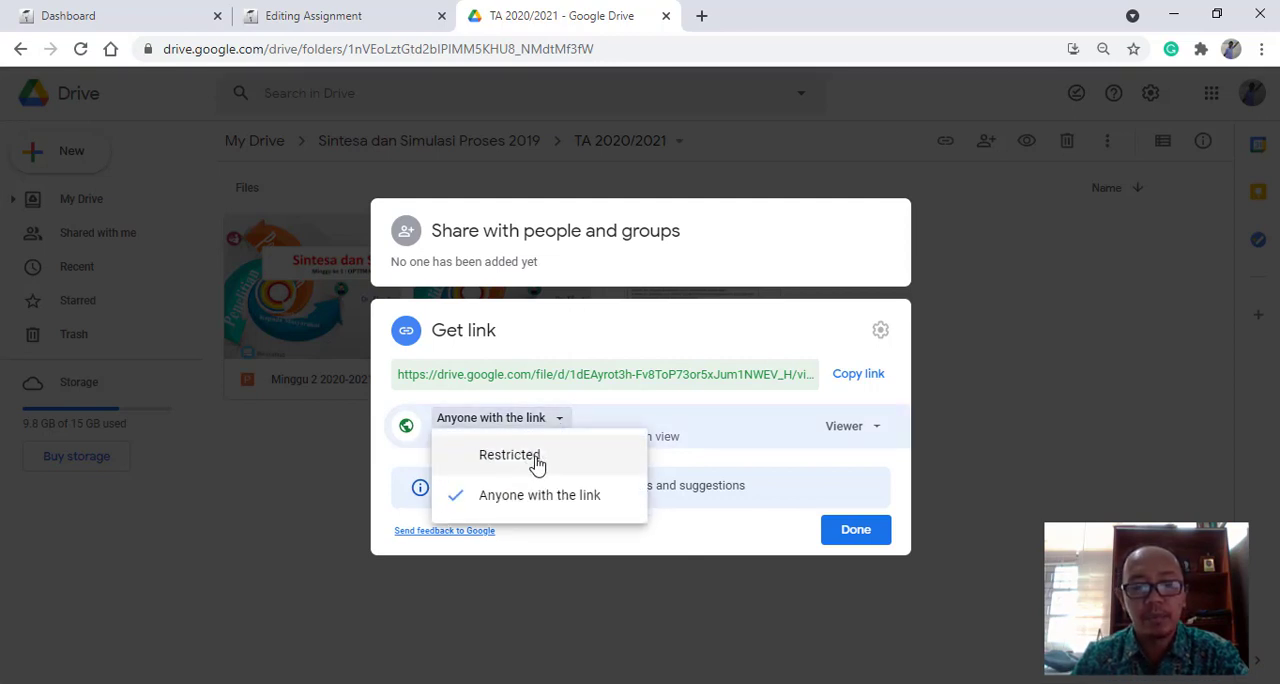
pyautogui.click(700, 407)
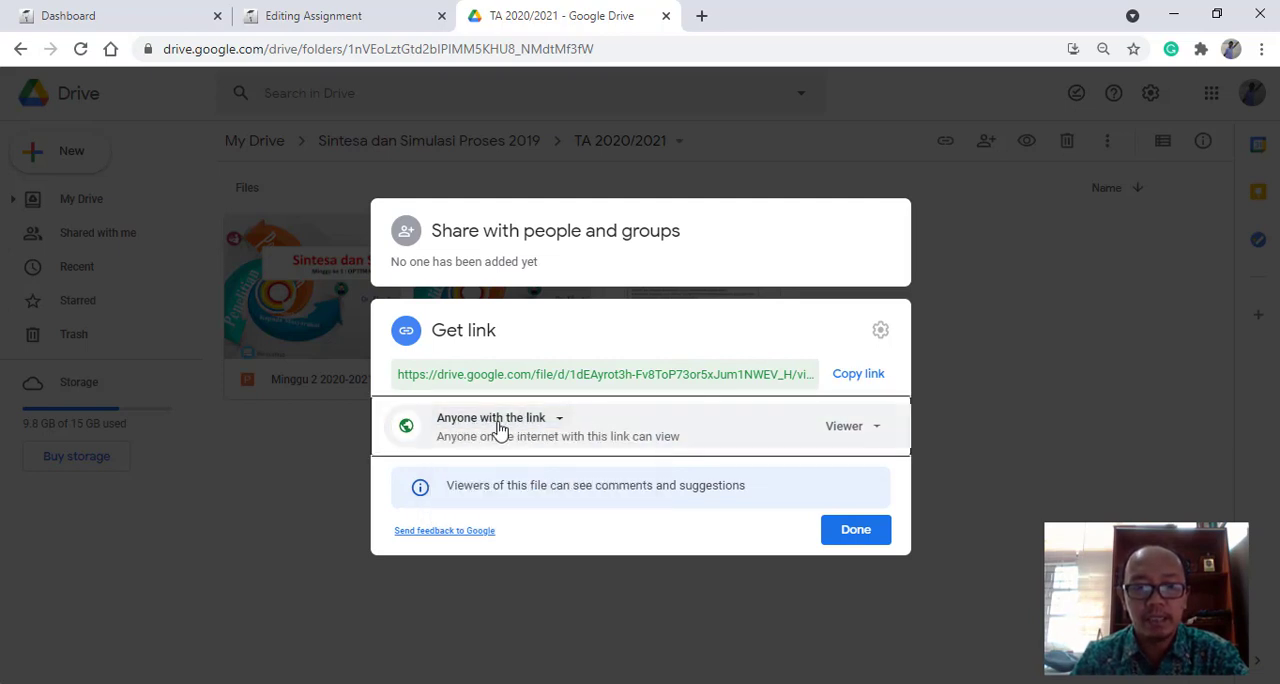
pyautogui.click(875, 432)
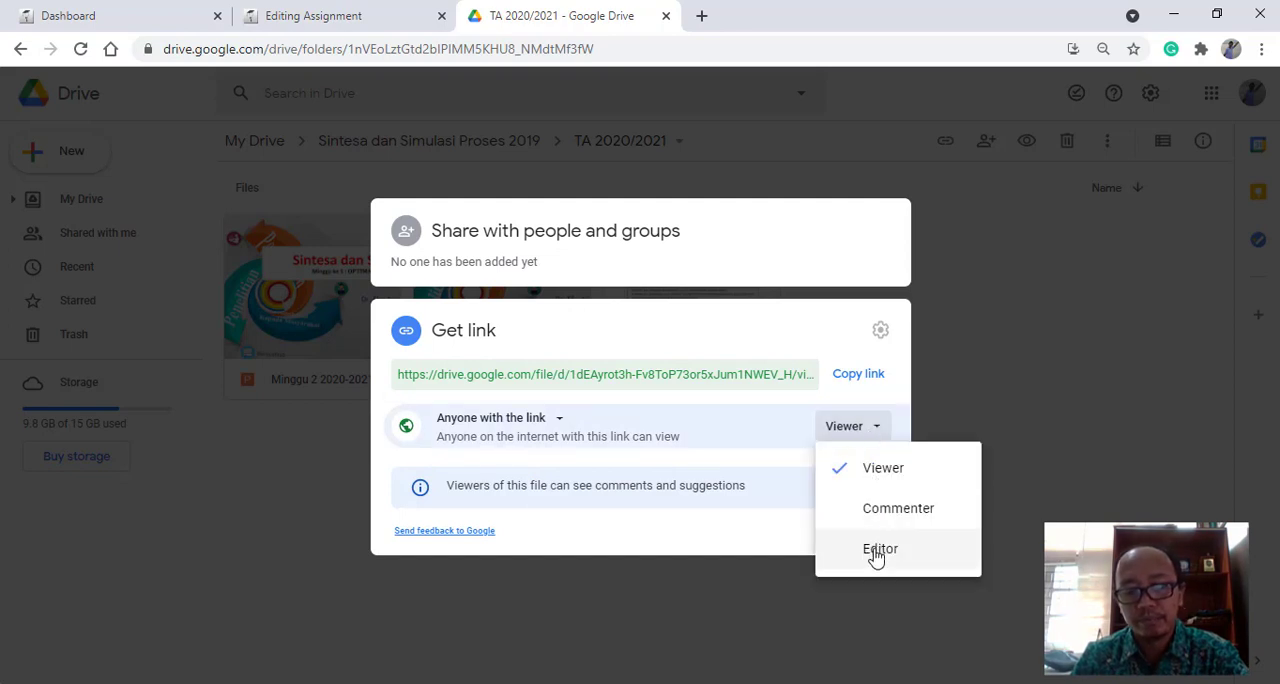
pyautogui.click(752, 532)
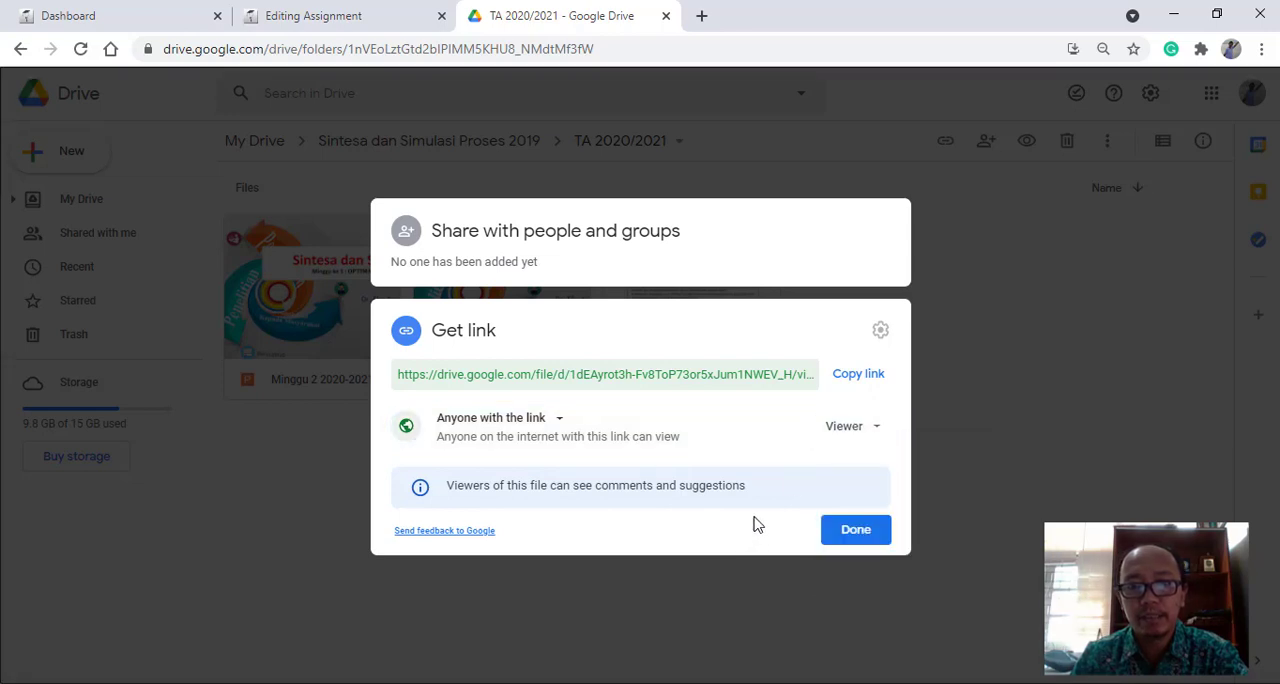
# - Copy the sharing link of the "Deskripsi Tugas" PDF, close the sharing settings and return to the assignment form
pyautogui.click(855, 380)
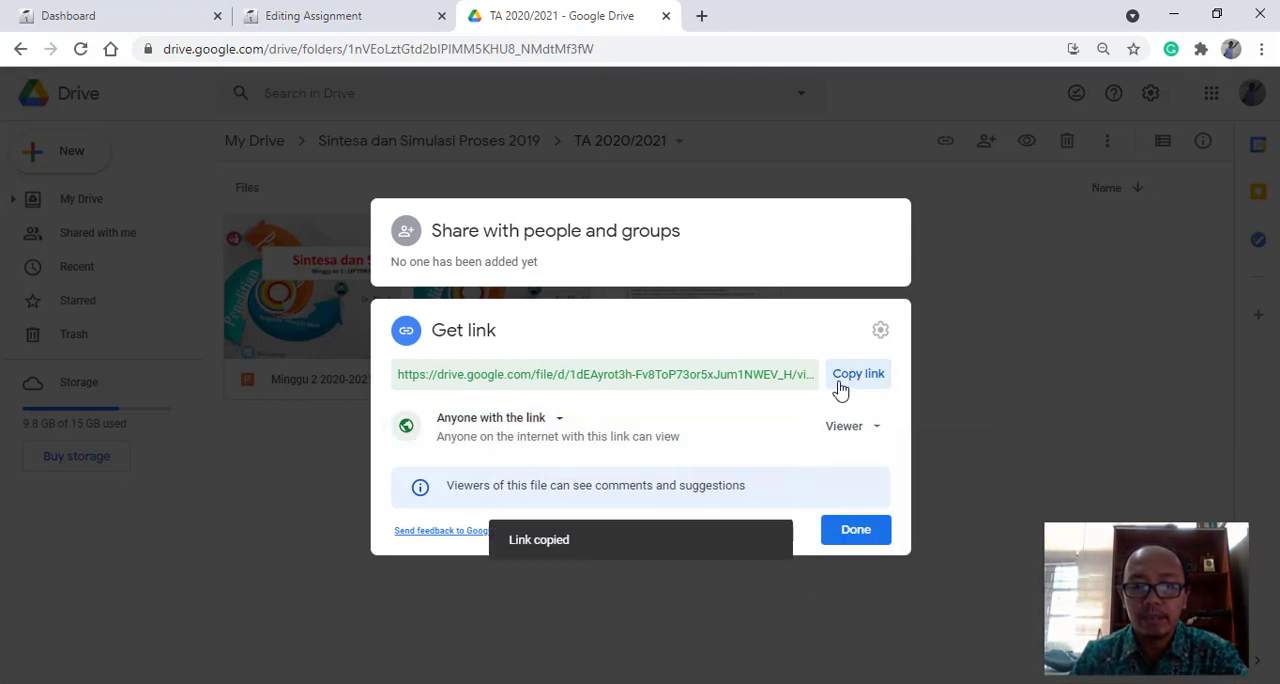
pyautogui.click(853, 535)
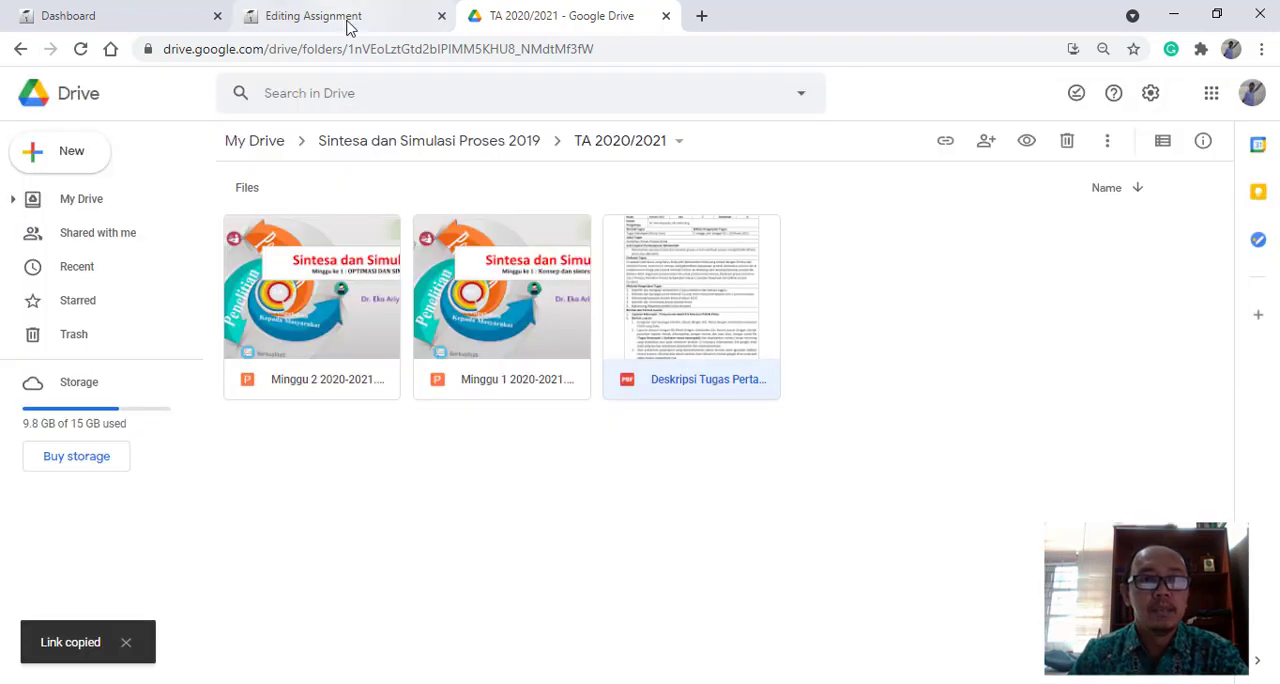
pyautogui.click(346, 22)
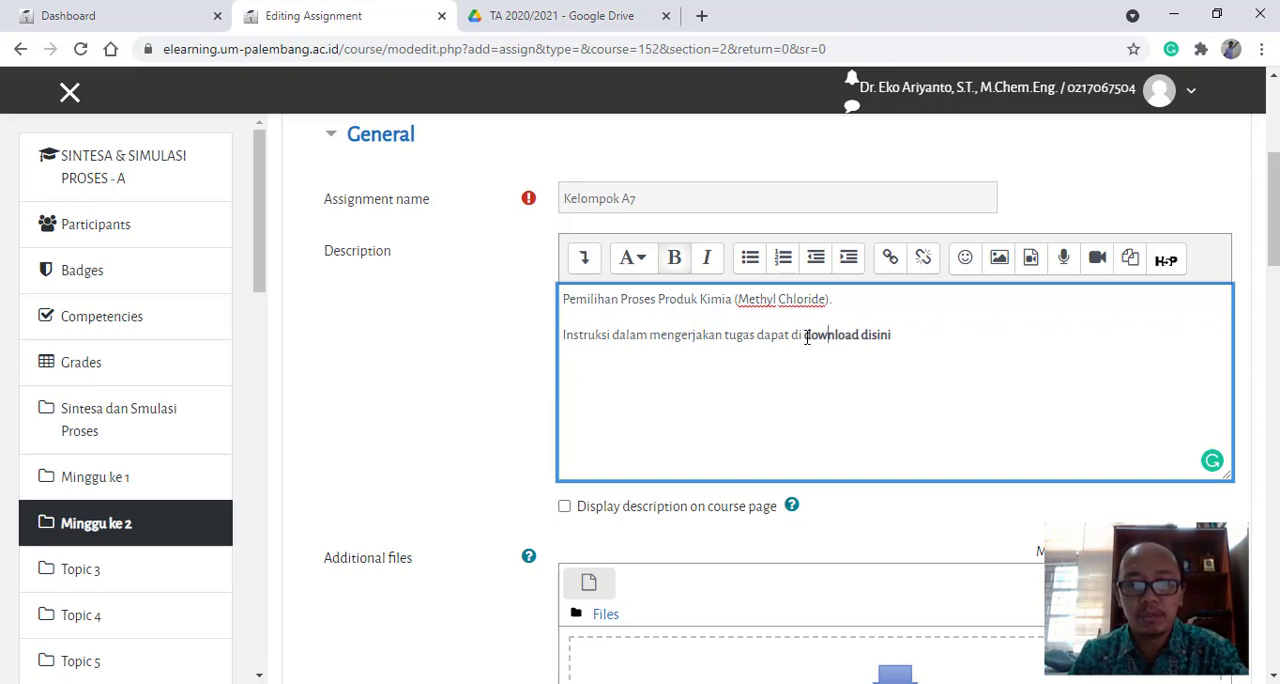
# - Link the description text "download disini" to the copied Google Drive URL, set to open in a new window
pyautogui.moveTo(806, 337); pyautogui.dragTo(891, 336)
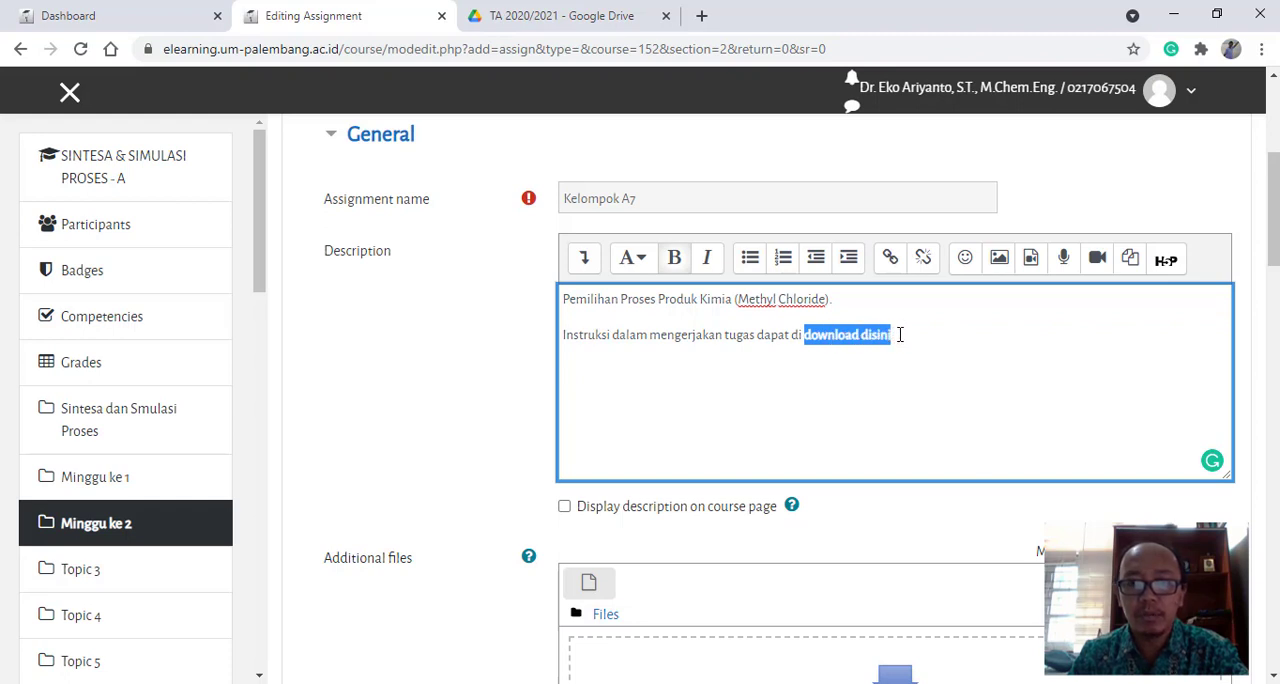
pyautogui.click(891, 259)
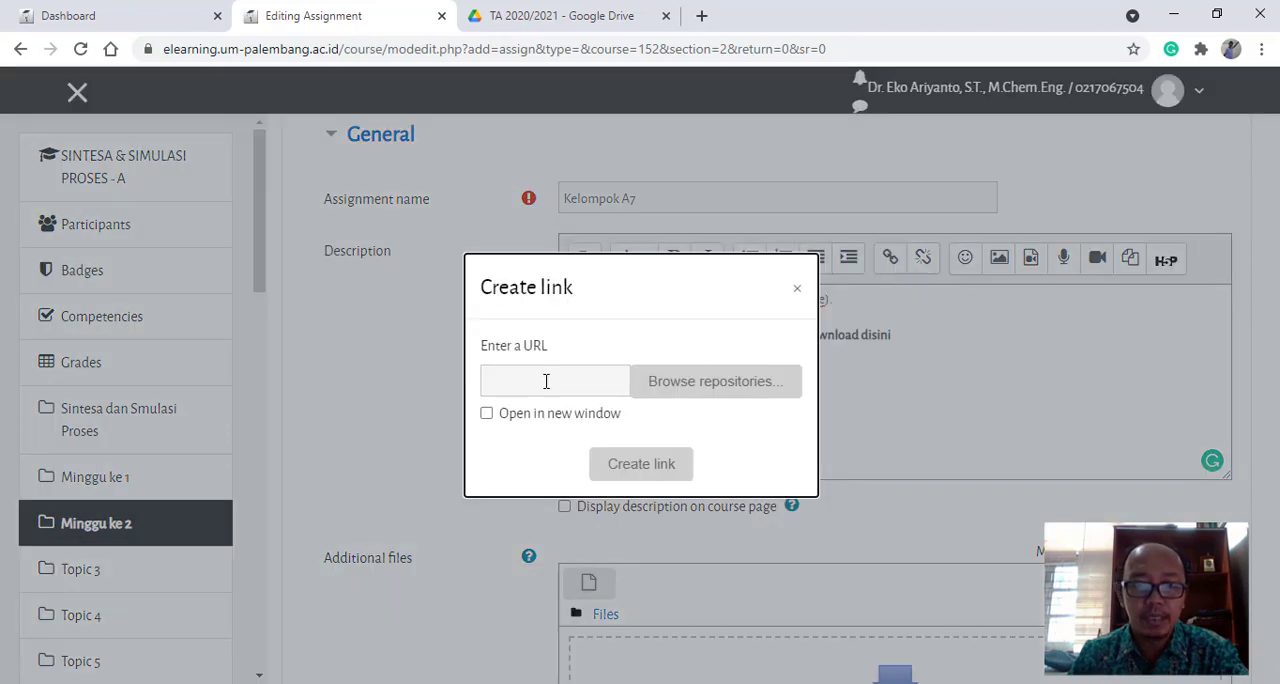
pyautogui.click(546, 380)
pyautogui.rightClick(546, 380)
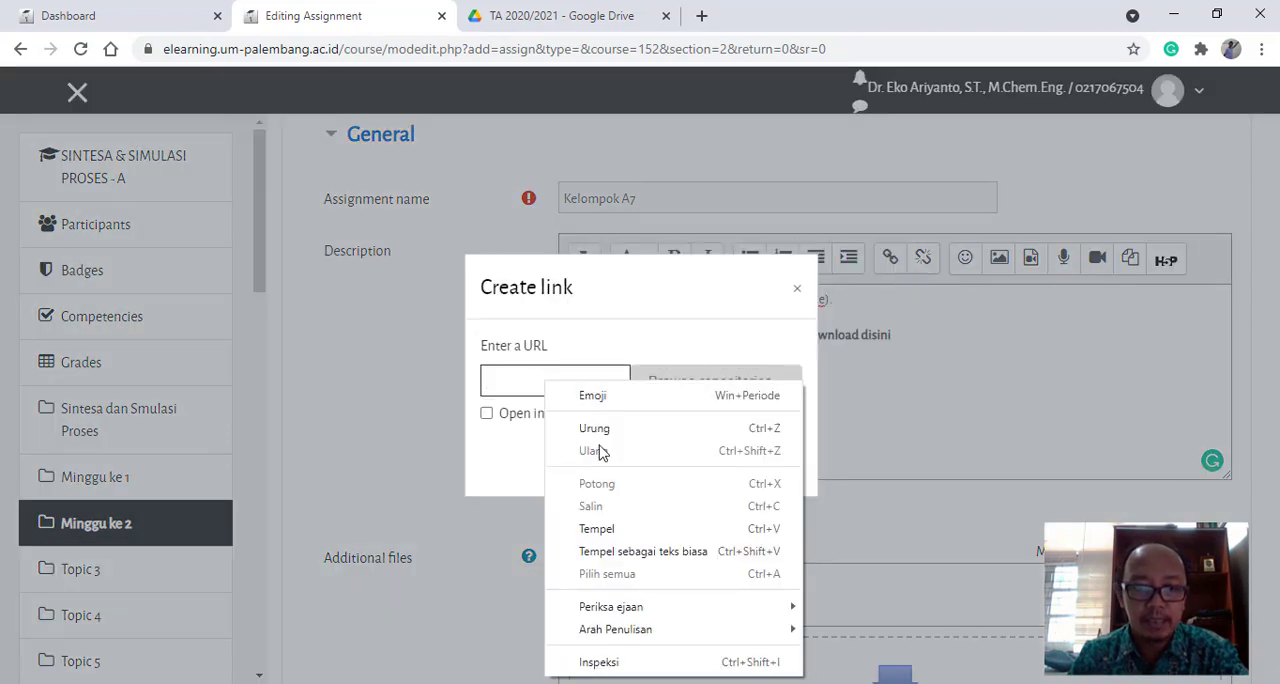
pyautogui.click(608, 530)
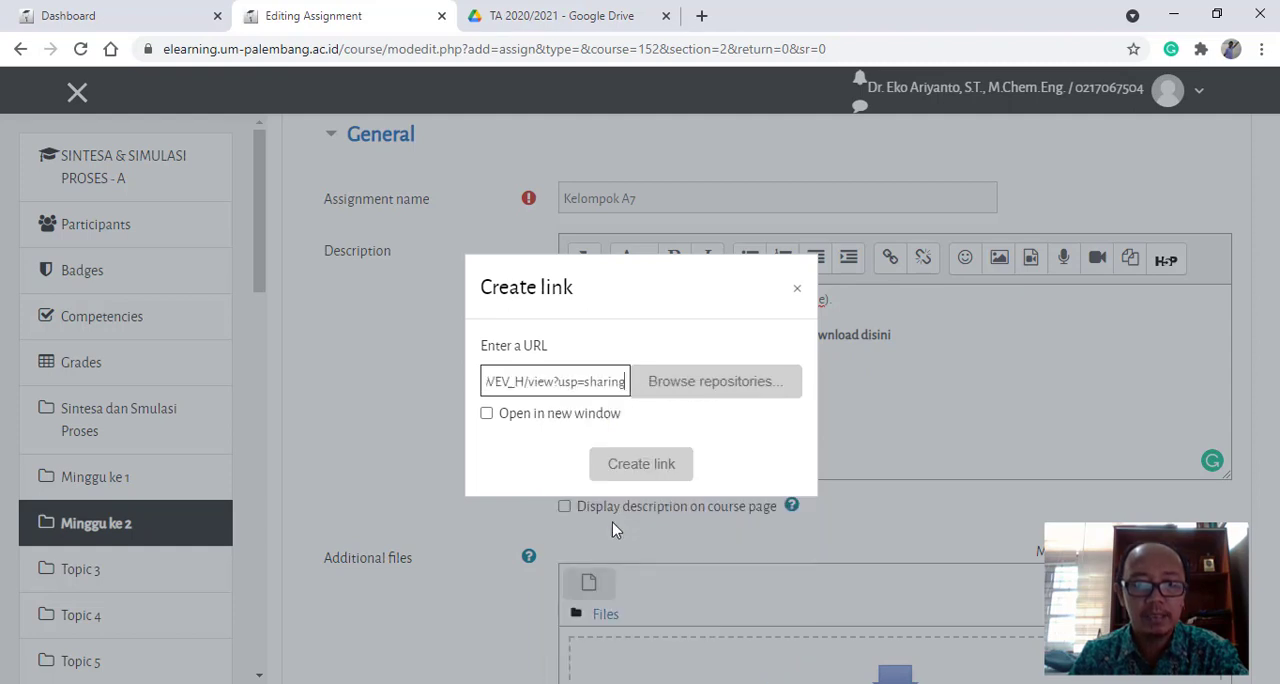
pyautogui.click(487, 414)
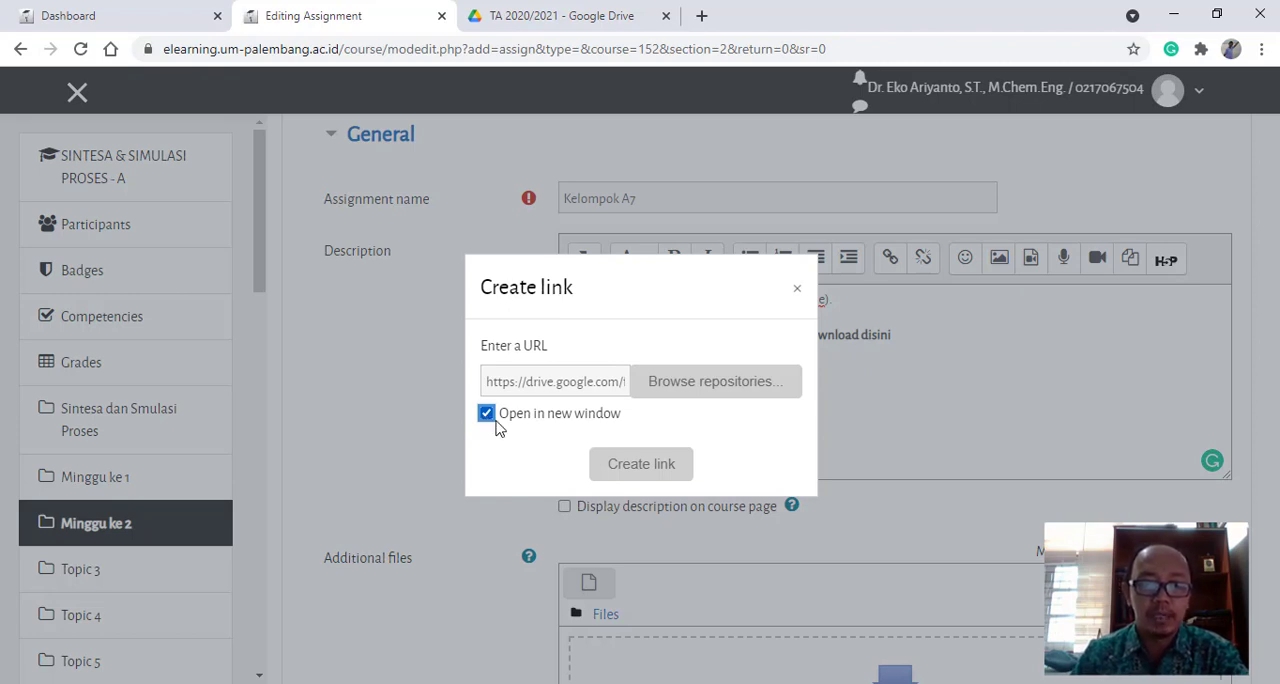
pyautogui.click(655, 464)
# - Enable displaying the assignment description on the course page
pyautogui.scroll(-1, 514, 414)
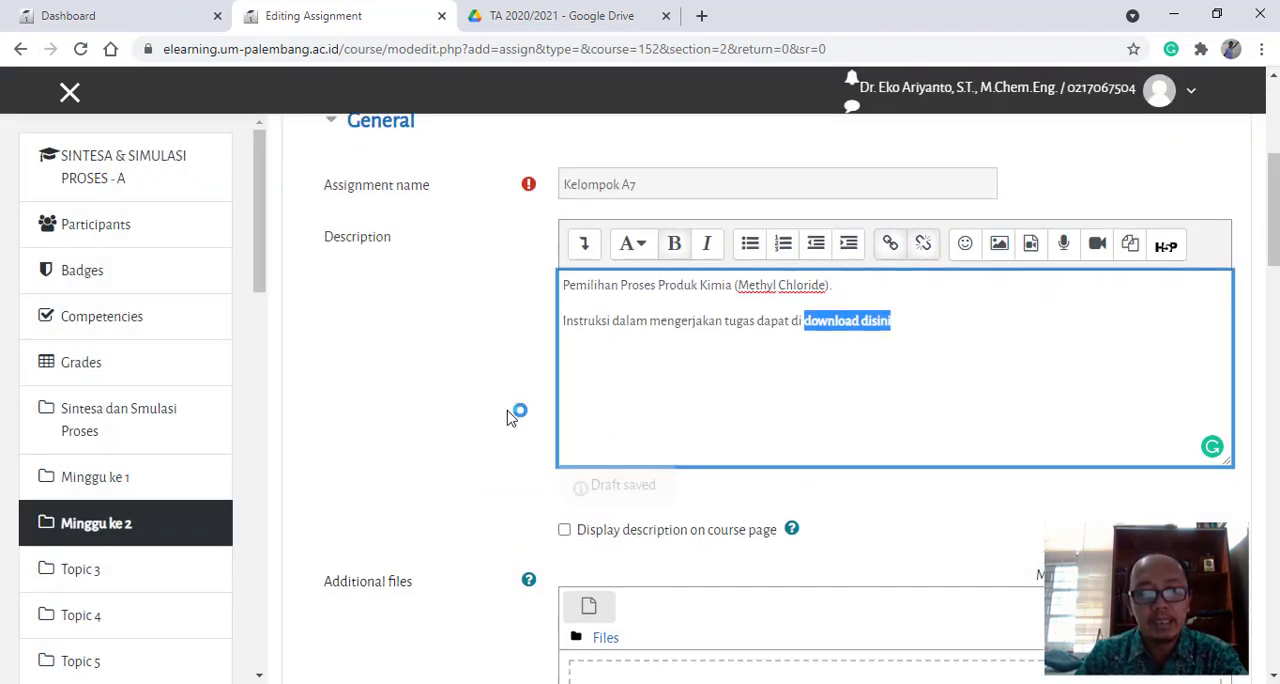
pyautogui.scroll(-1, 514, 418)
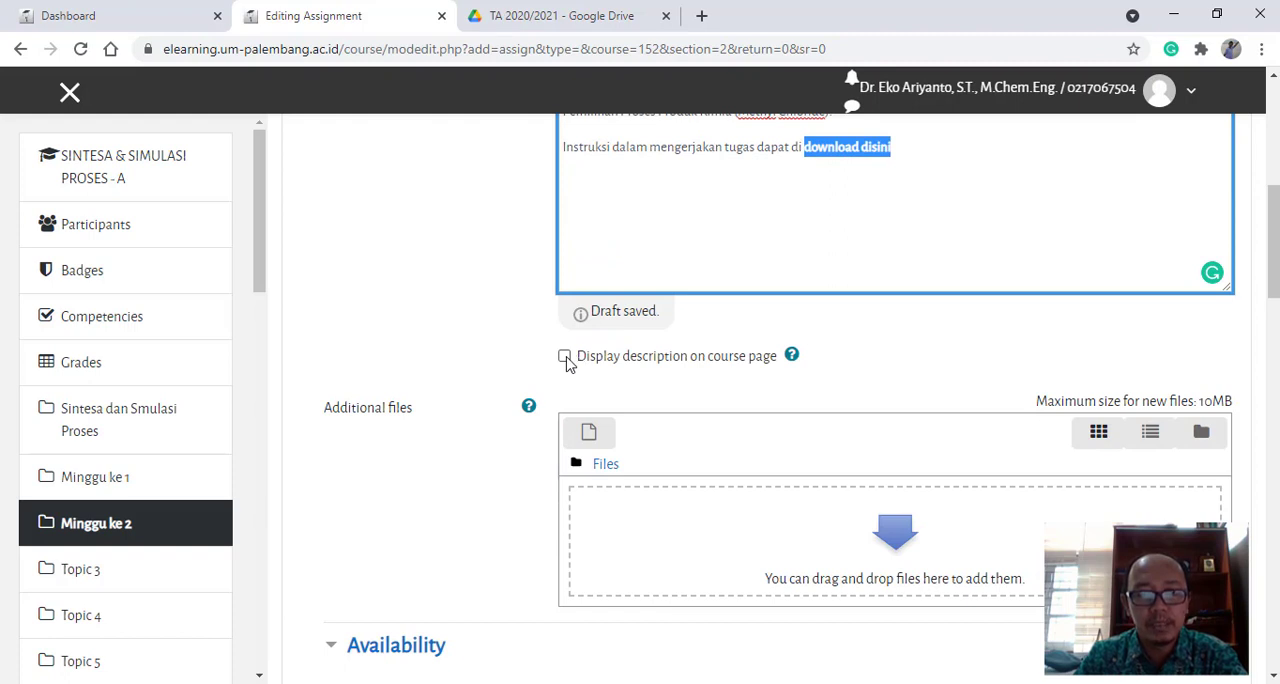
pyautogui.scroll(2, 771, 257)
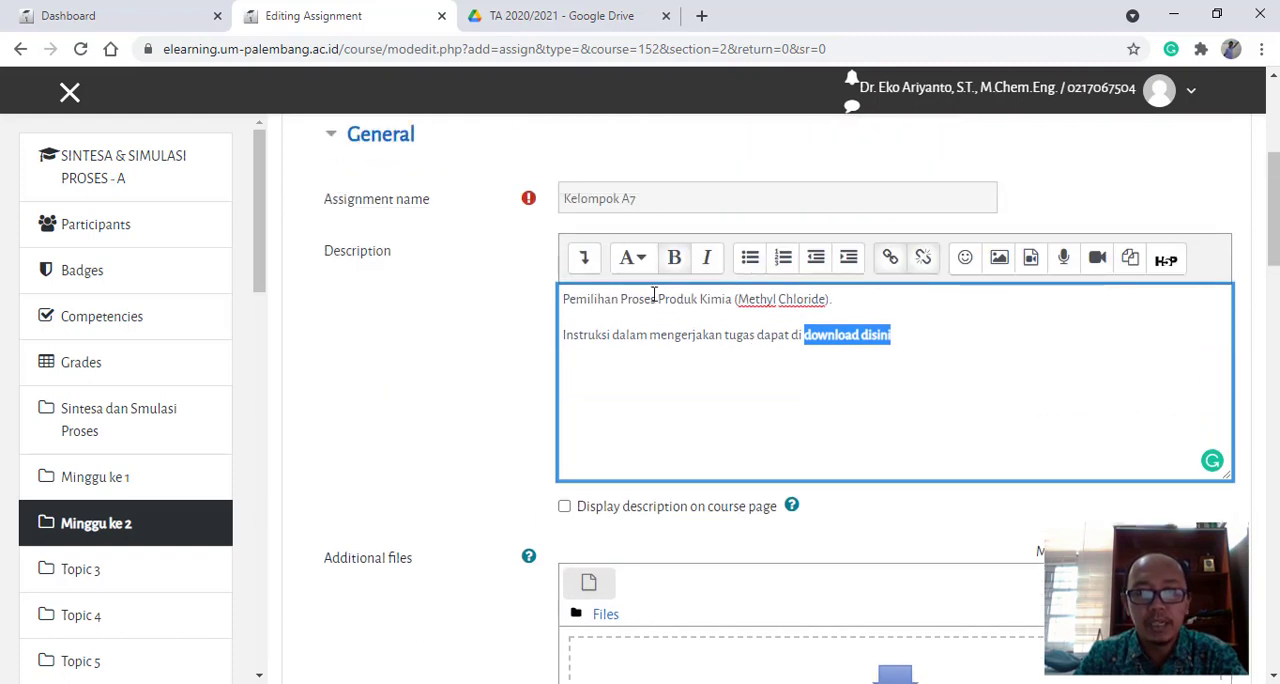
pyautogui.scroll(-1, 532, 430)
pyautogui.click(565, 412)
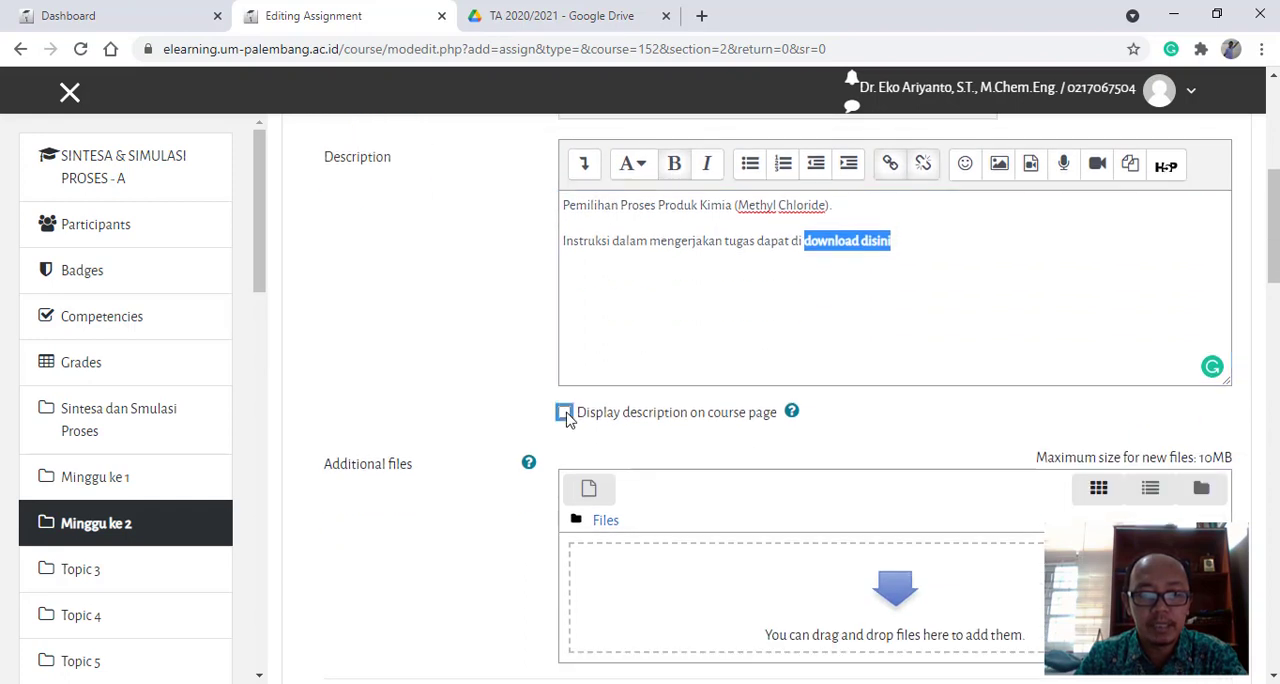
pyautogui.scroll(-2, 480, 413)
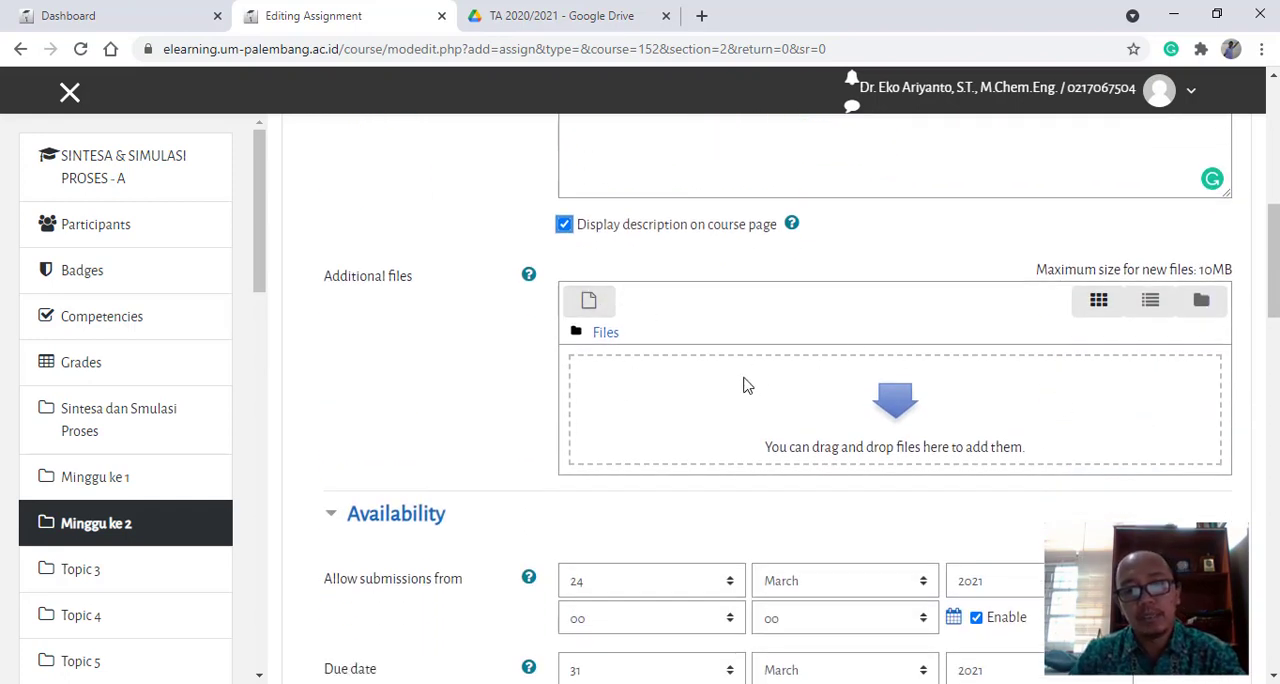
pyautogui.scroll(2, 830, 340)
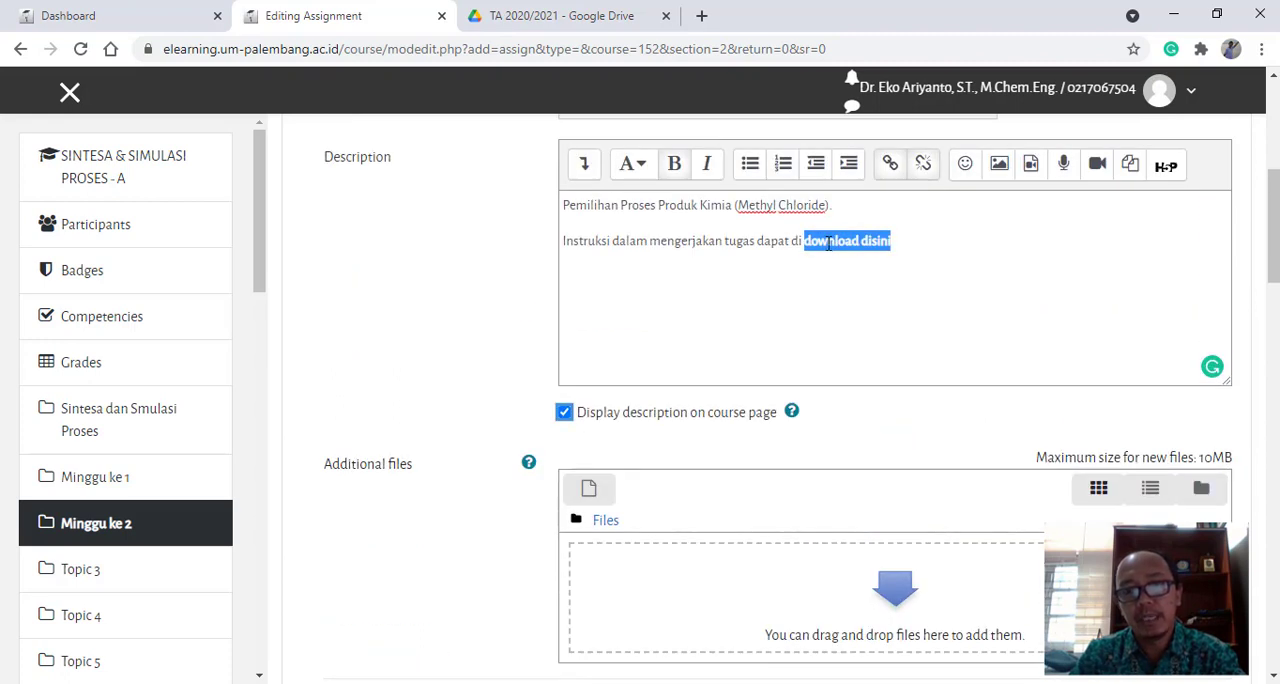
# - Set the hour from which submissions are allowed on 24 March 2021 to 10
pyautogui.scroll(-2, 875, 390)
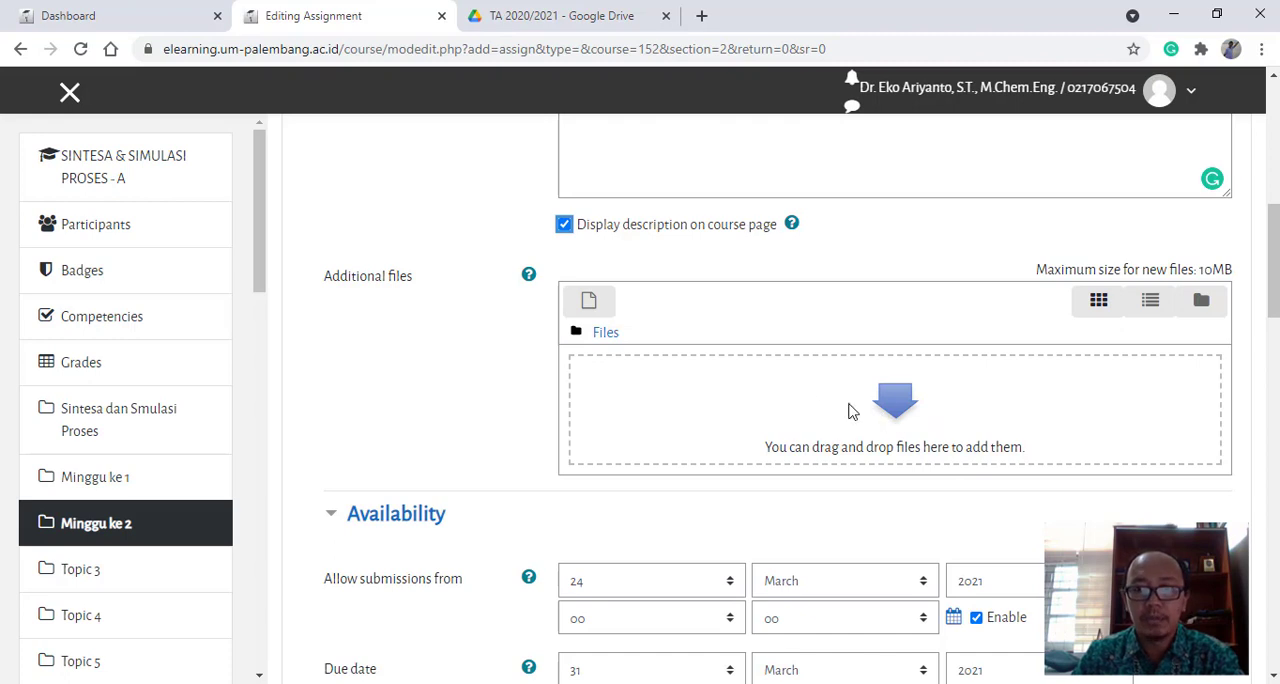
pyautogui.scroll(-2, 519, 405)
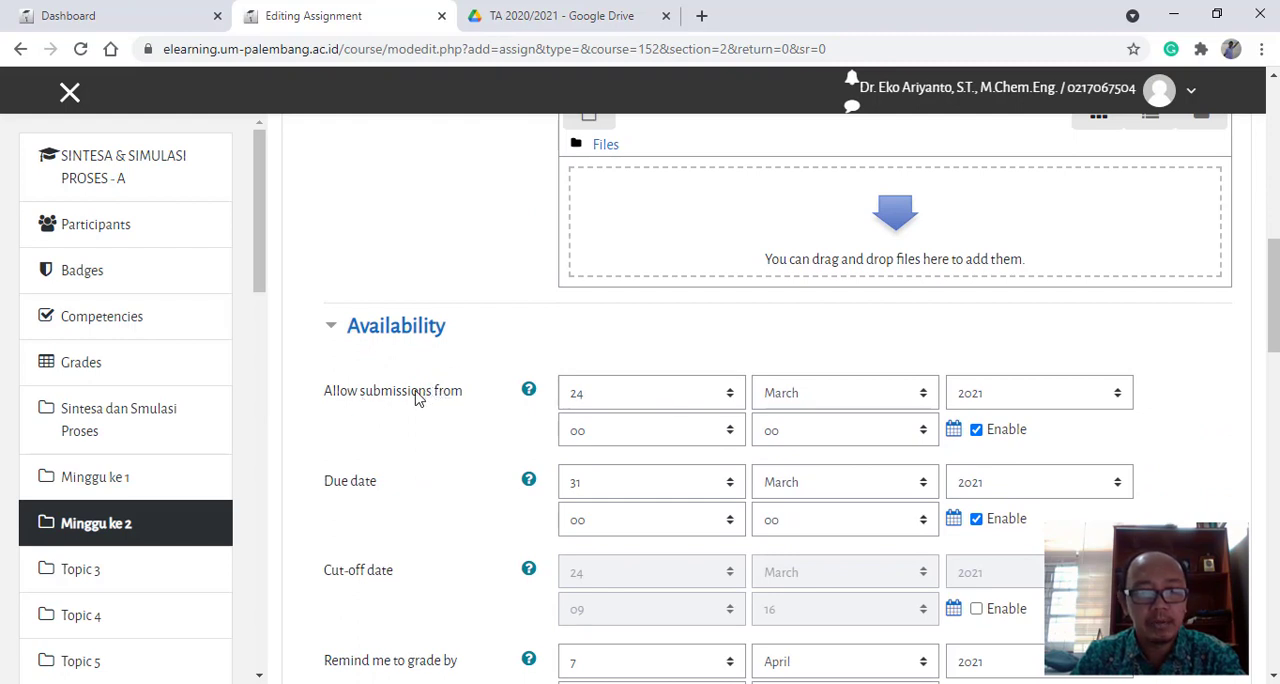
pyautogui.scroll(-1, 420, 403)
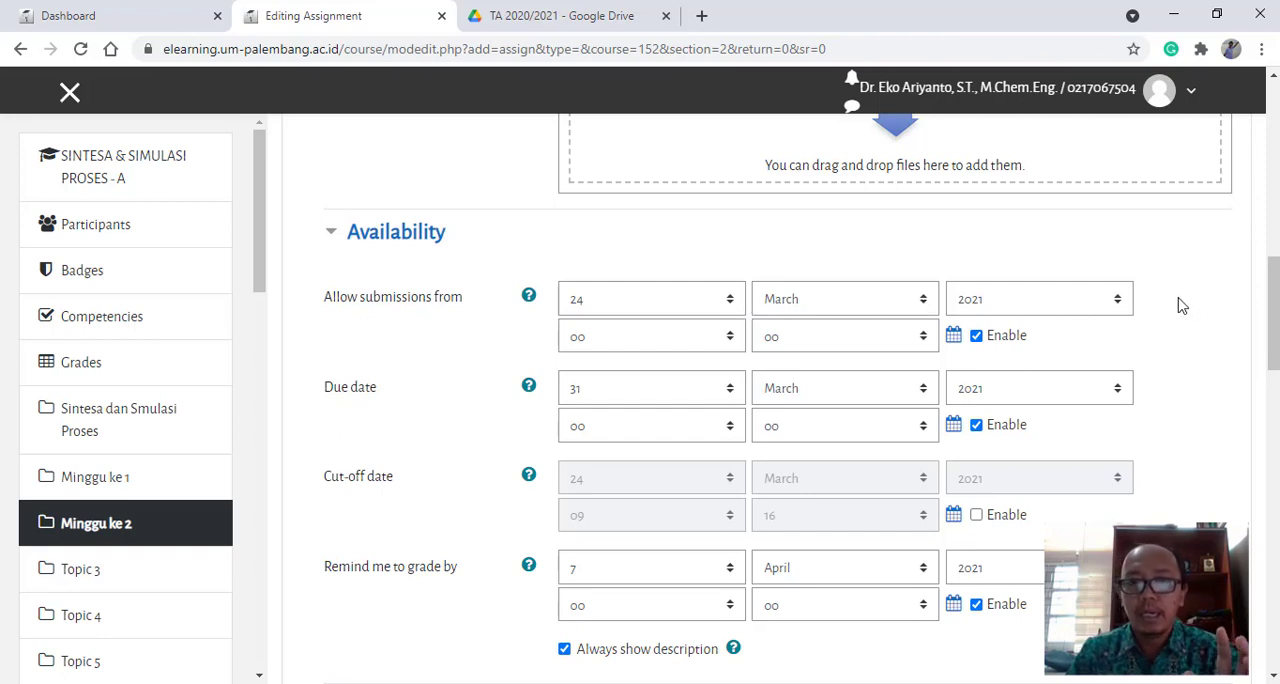
pyautogui.click(727, 341)
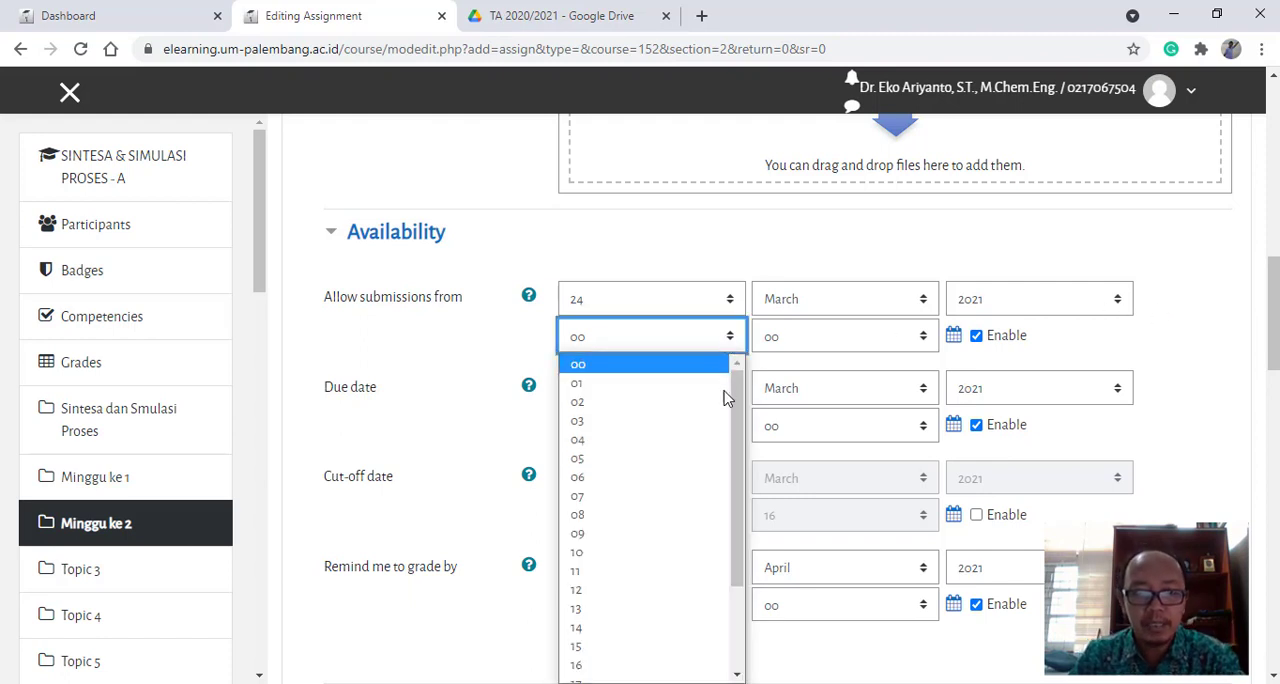
pyautogui.scroll(-1, 736, 420)
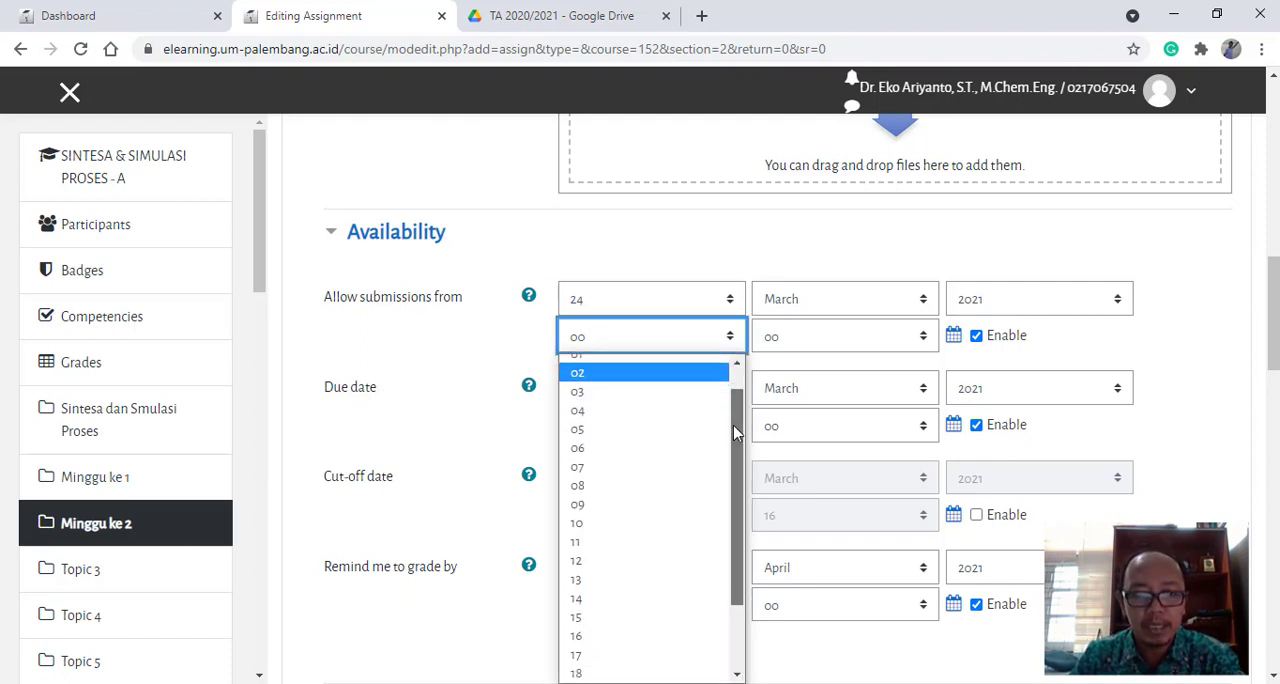
pyautogui.click(593, 523)
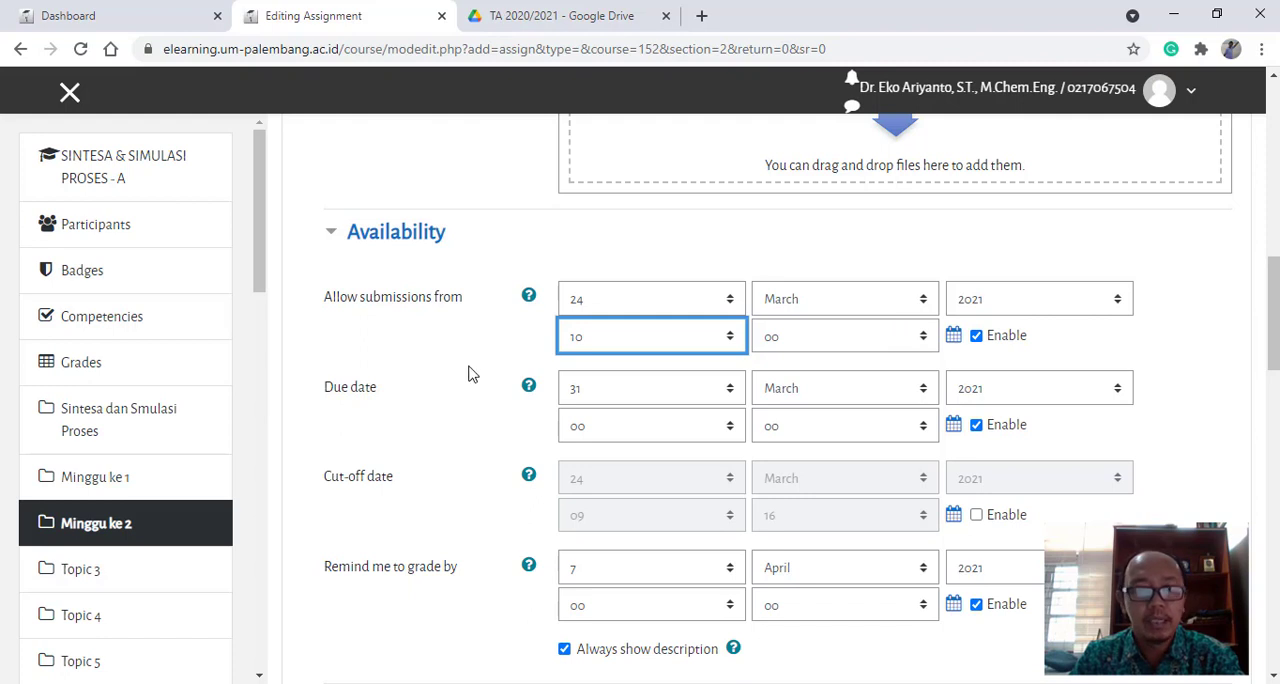
# - Set the assignment's due date to day 30 of March 2021 and its hour to 20
pyautogui.scroll(-2, 470, 372)
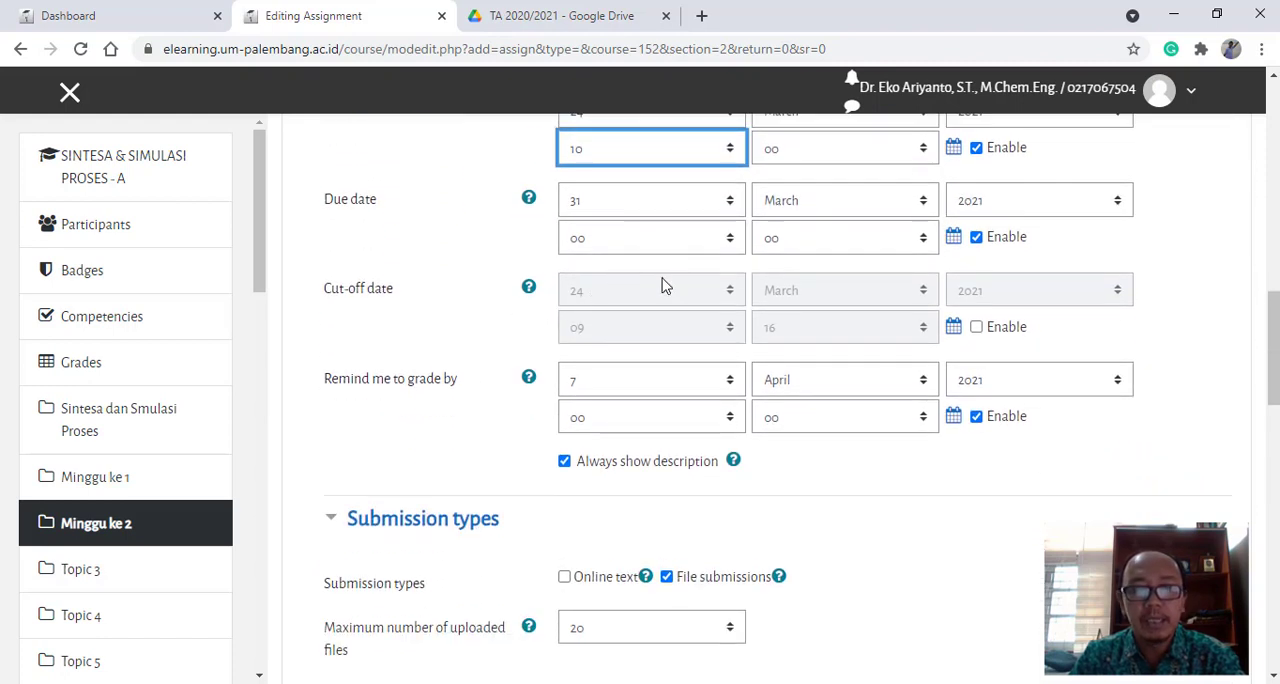
pyautogui.scroll(1, 670, 290)
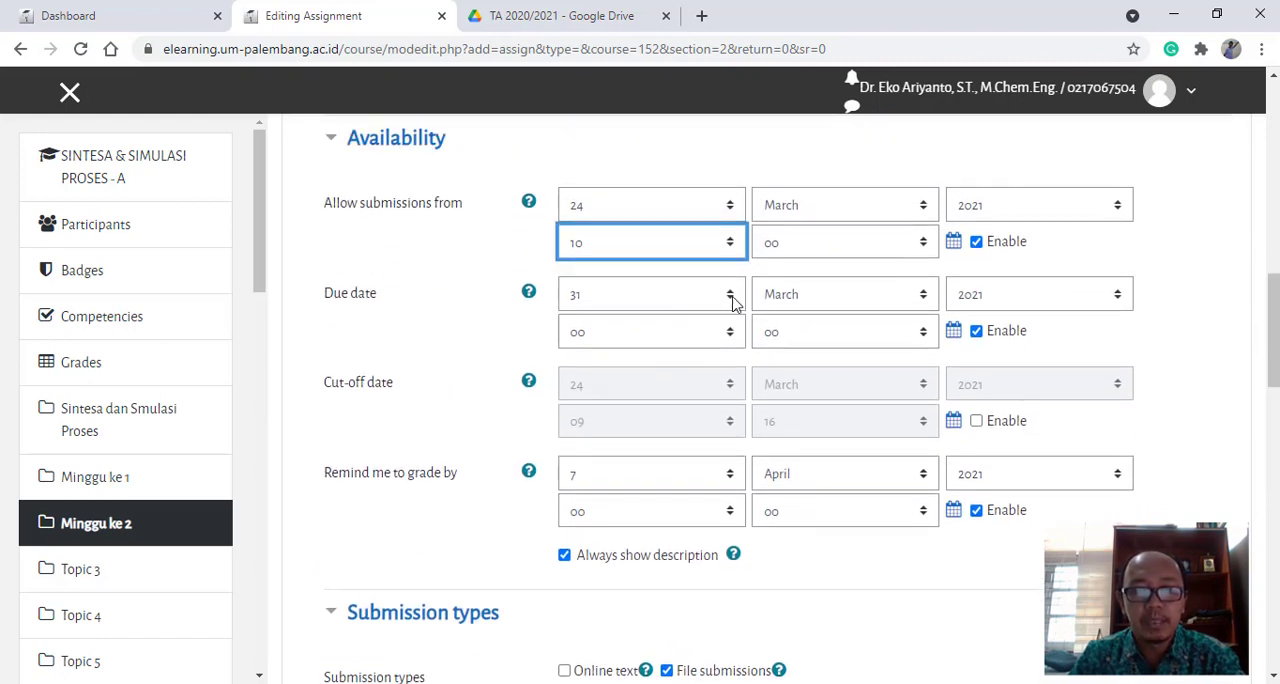
pyautogui.click(732, 298)
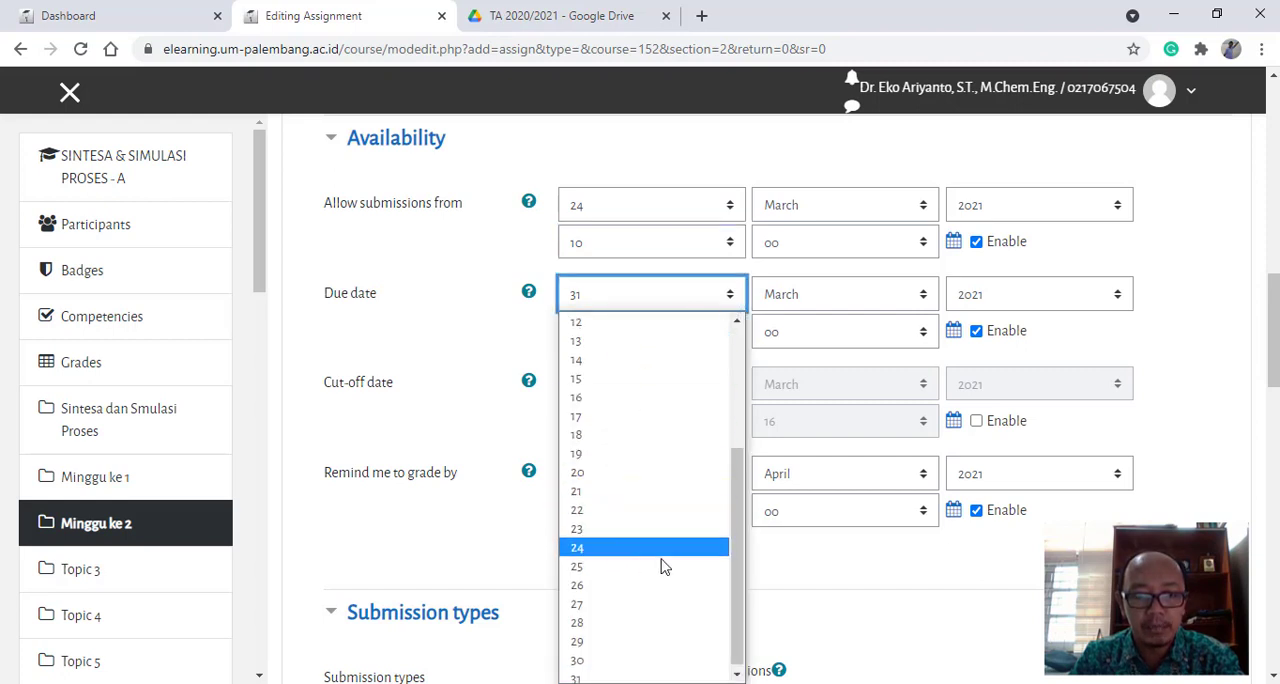
pyautogui.click(593, 657)
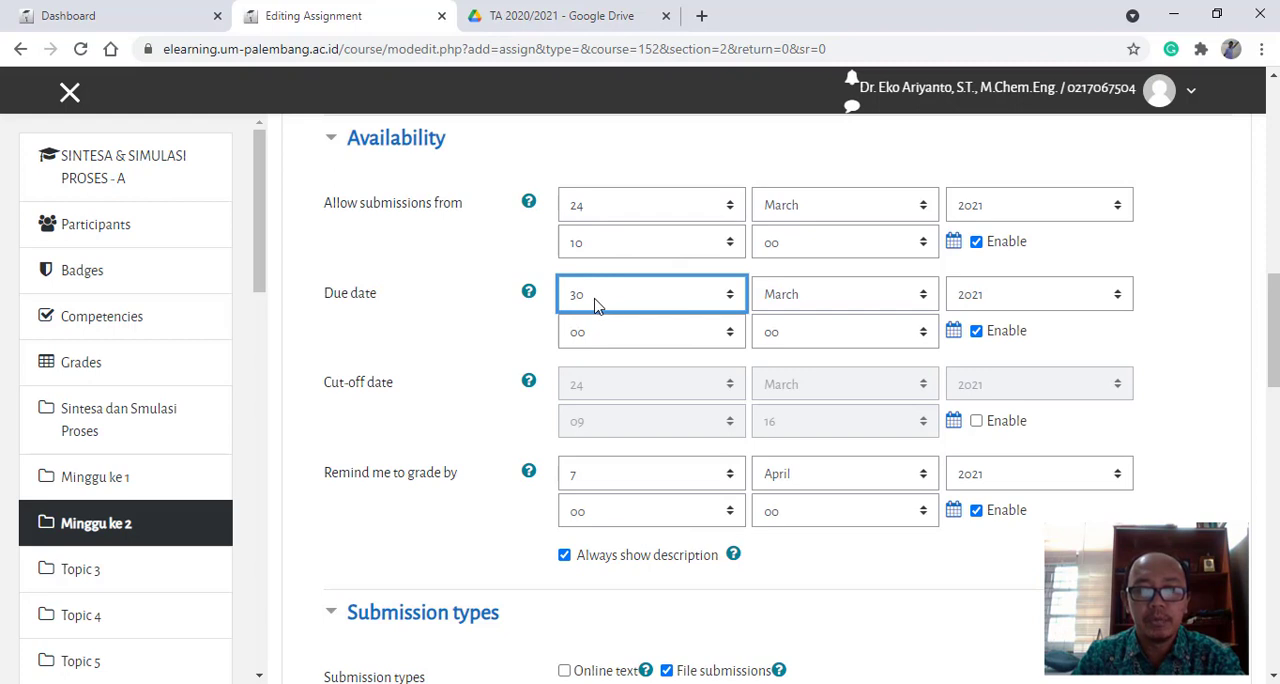
pyautogui.click(731, 341)
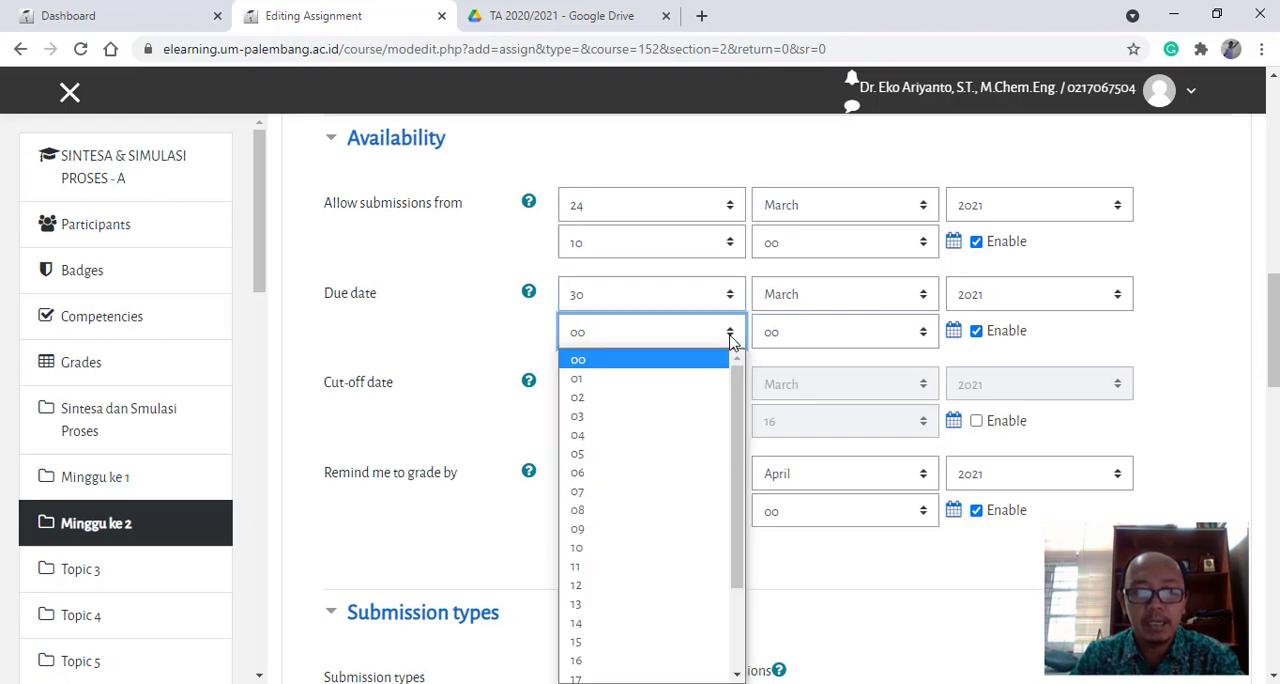
pyautogui.moveTo(734, 489); pyautogui.dragTo(742, 578)
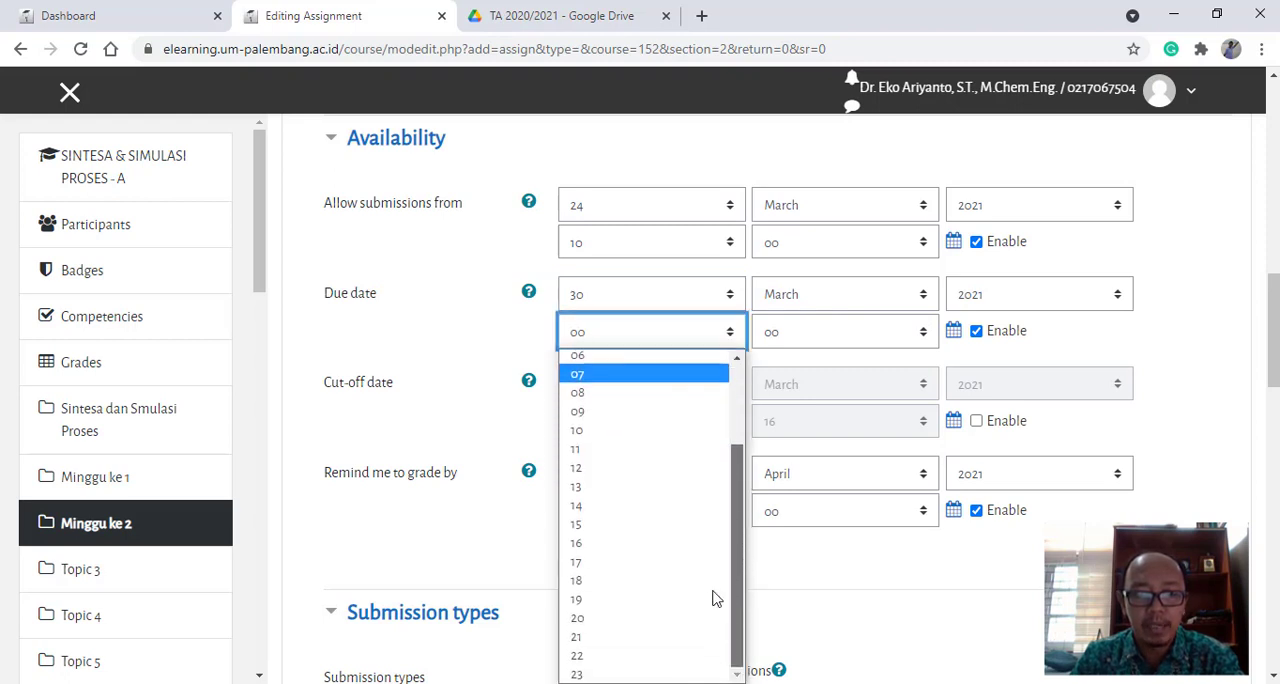
pyautogui.click(622, 620)
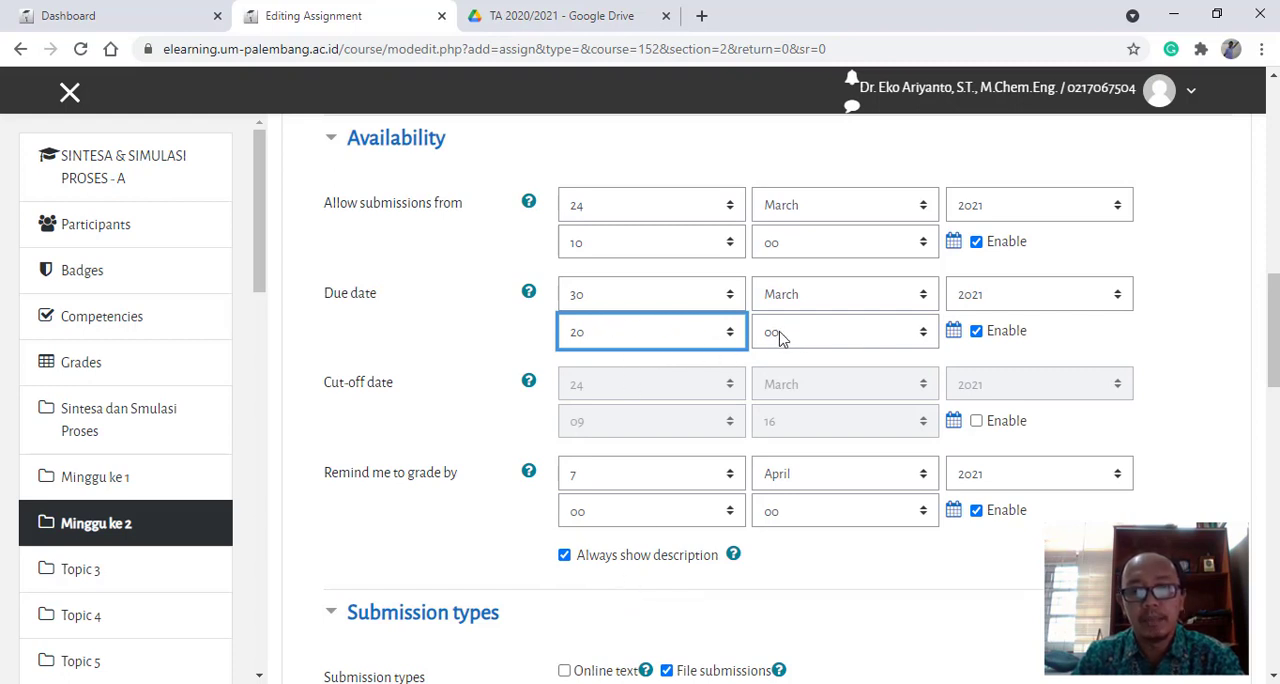
# - Set the grading reminder to day 1 of April 2021 and its hour to 09
pyautogui.scroll(-1, 486, 404)
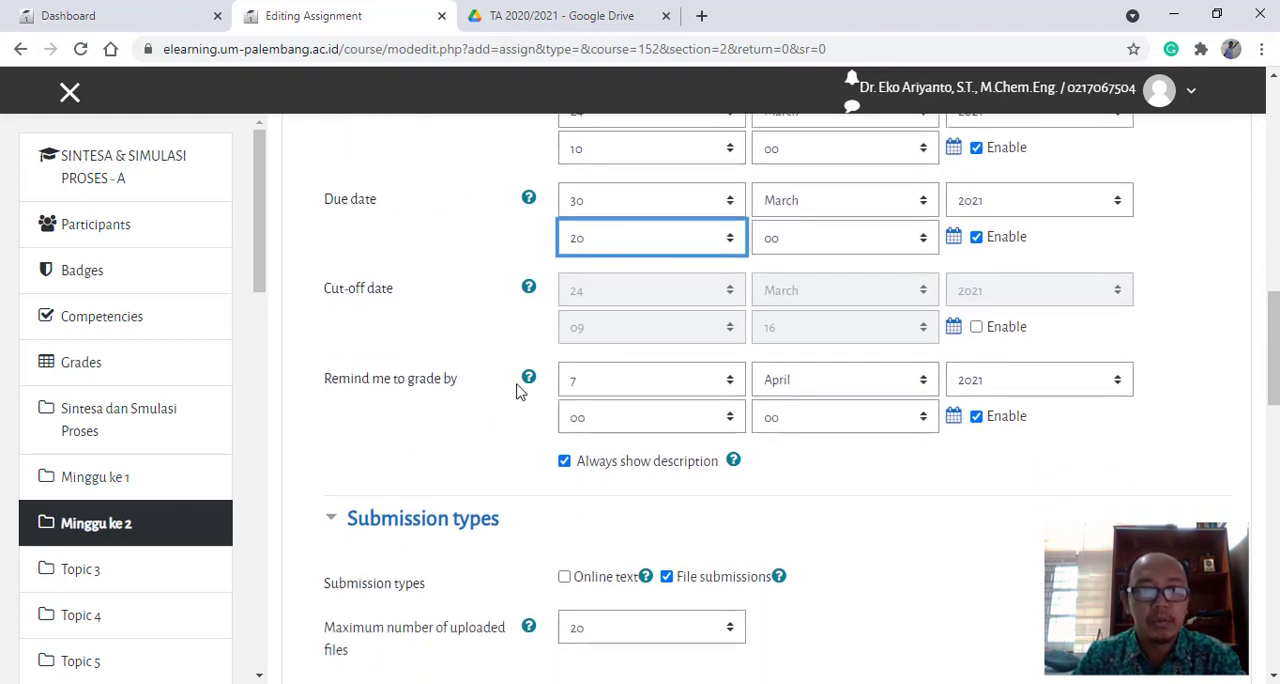
pyautogui.click(731, 390)
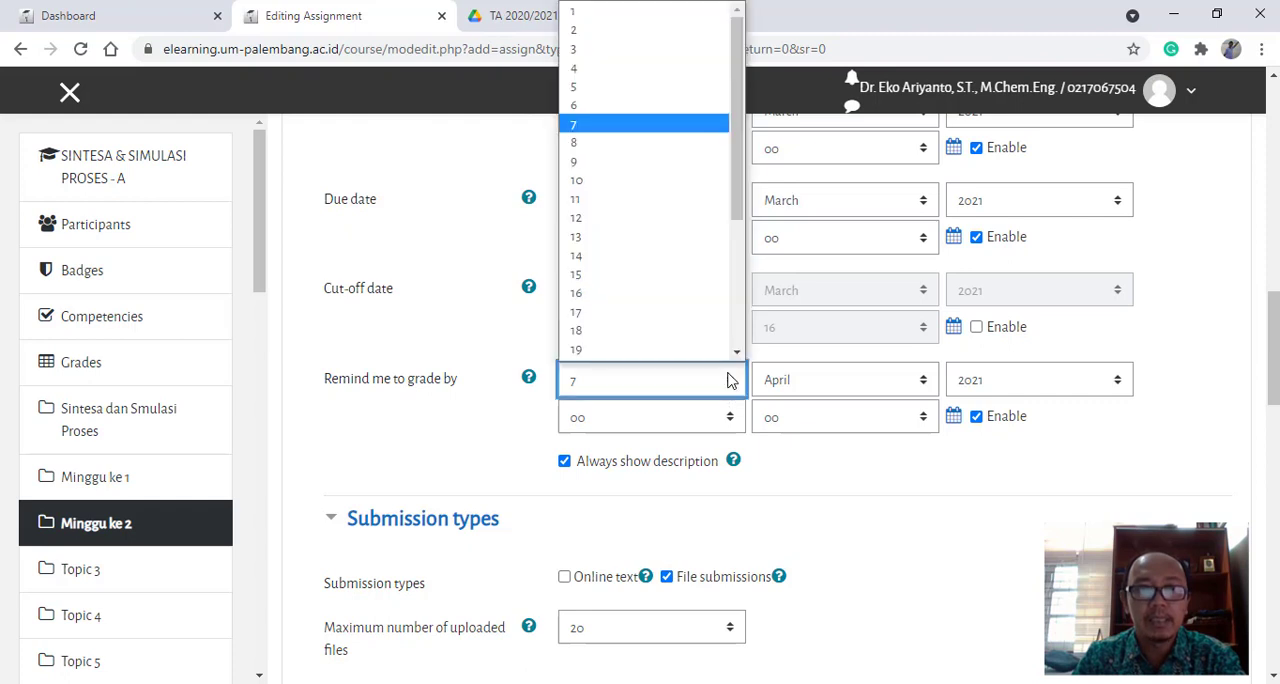
pyautogui.click(615, 11)
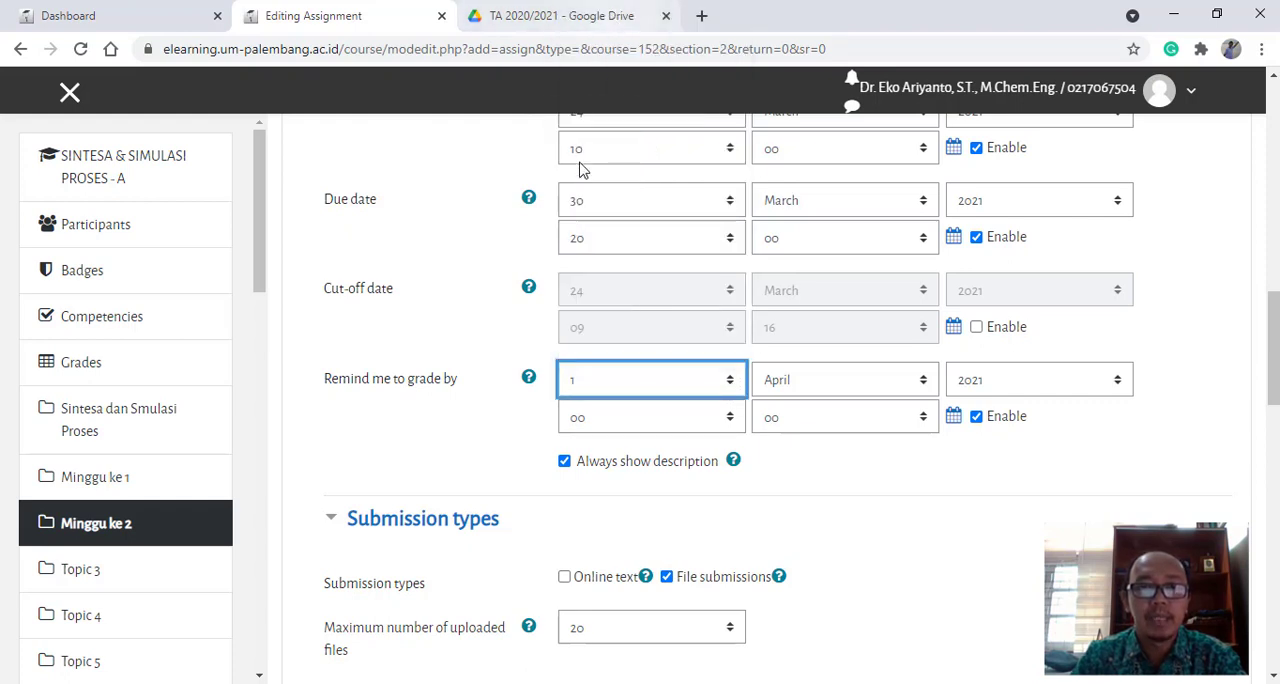
pyautogui.click(731, 418)
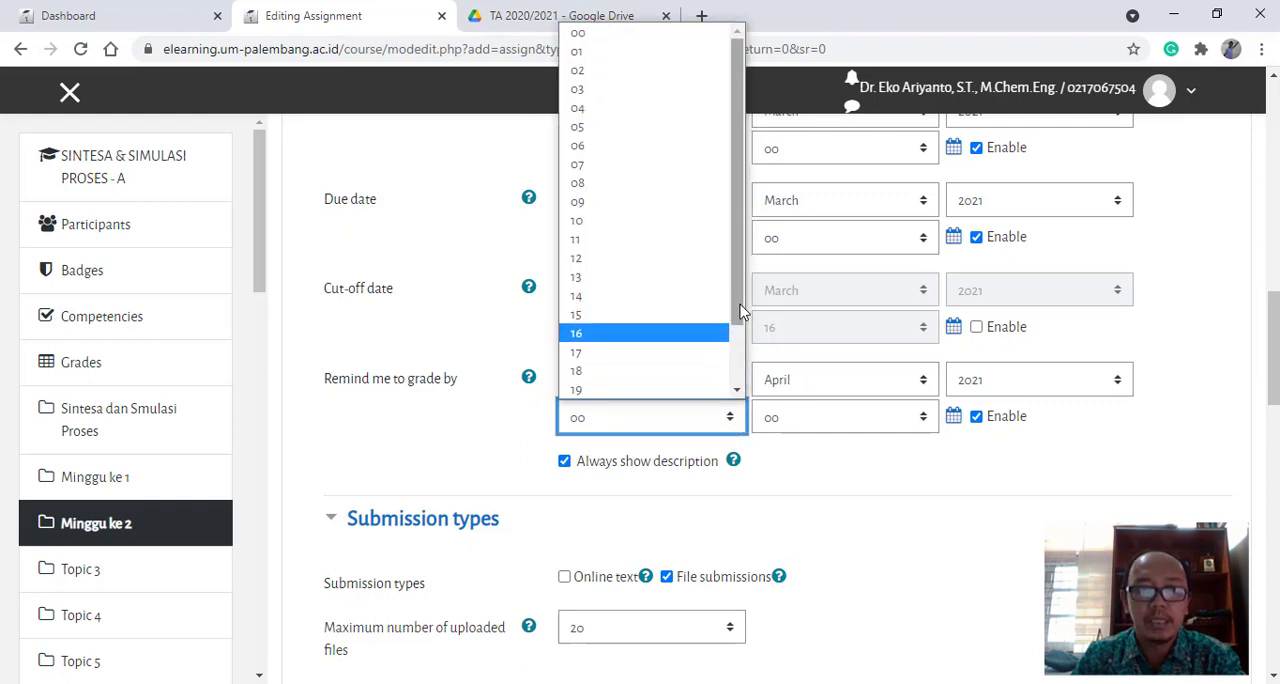
pyautogui.click(630, 201)
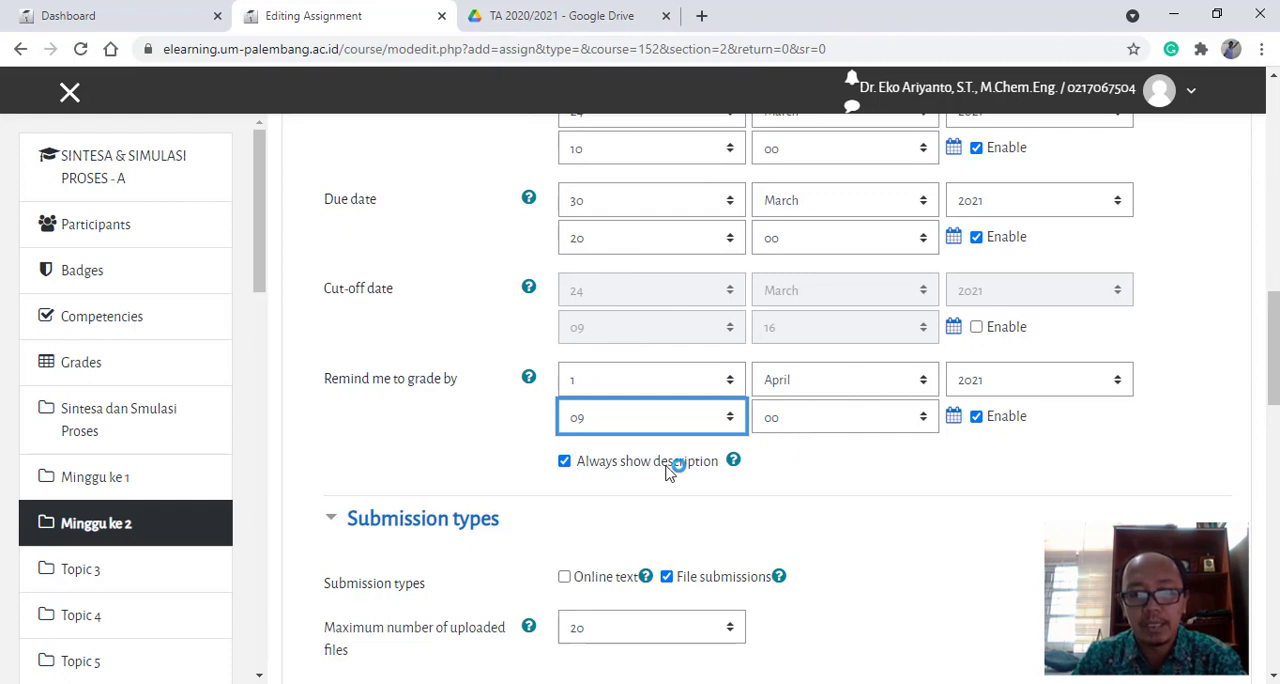
# - Limit file submissions to 1 uploaded file with a maximum submission size of 10MB
pyautogui.scroll(-2, 514, 475)
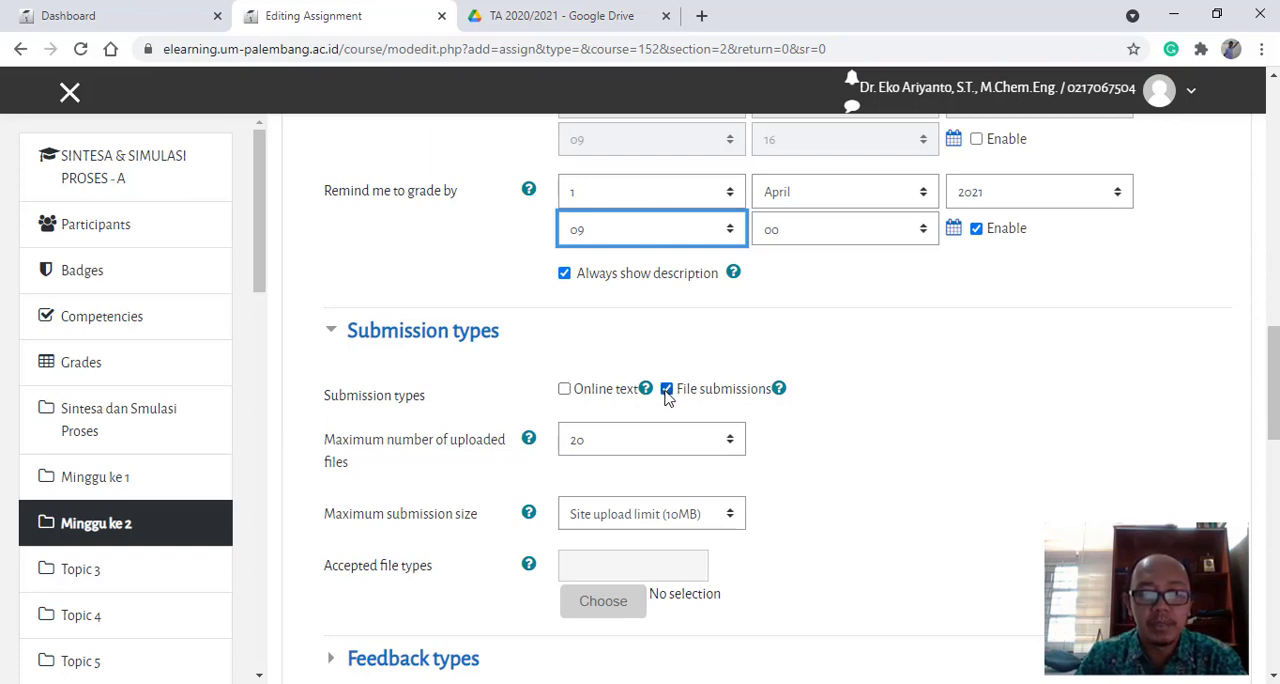
pyautogui.scroll(-1, 800, 420)
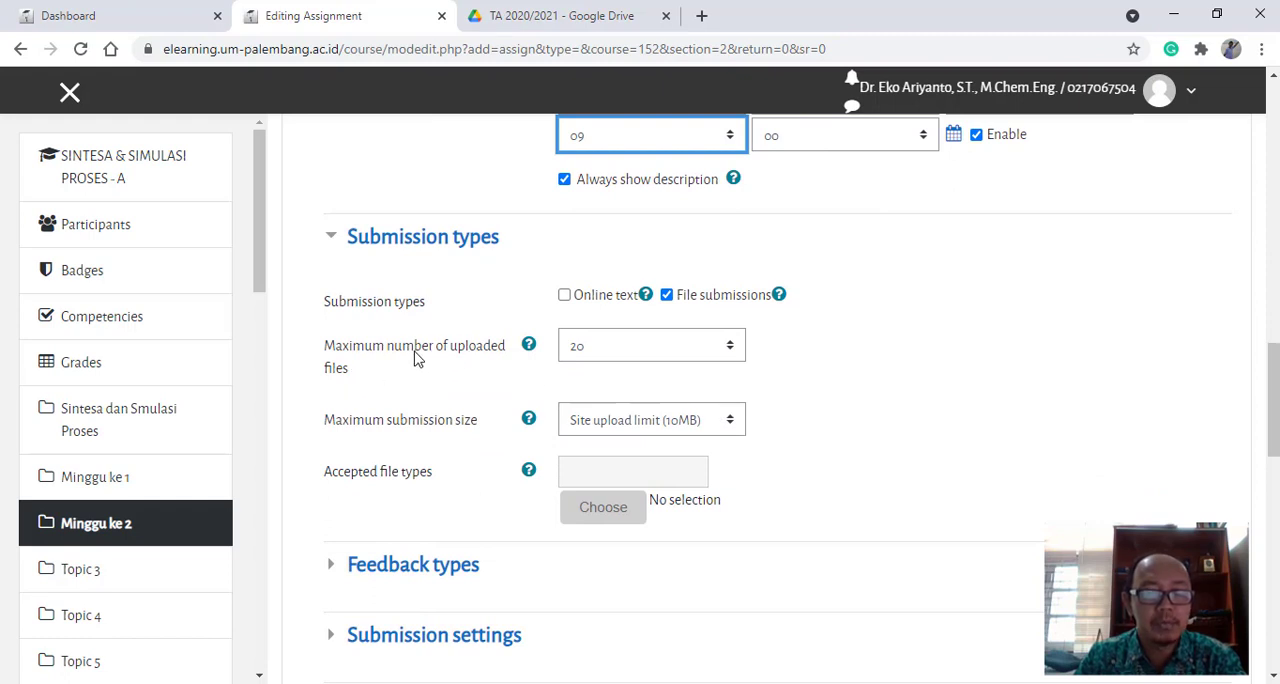
pyautogui.click(729, 352)
pyautogui.moveTo(757, 237); pyautogui.dragTo(763, 148)
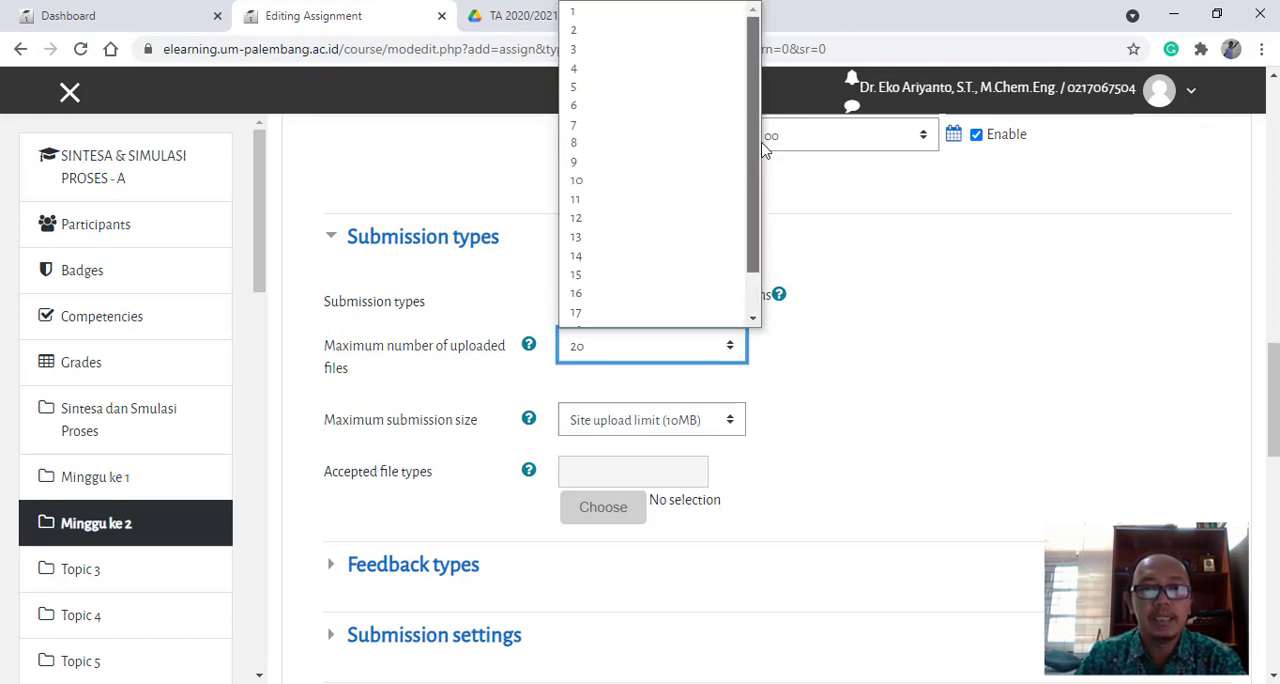
pyautogui.click(590, 22)
pyautogui.scroll(-1, 840, 400)
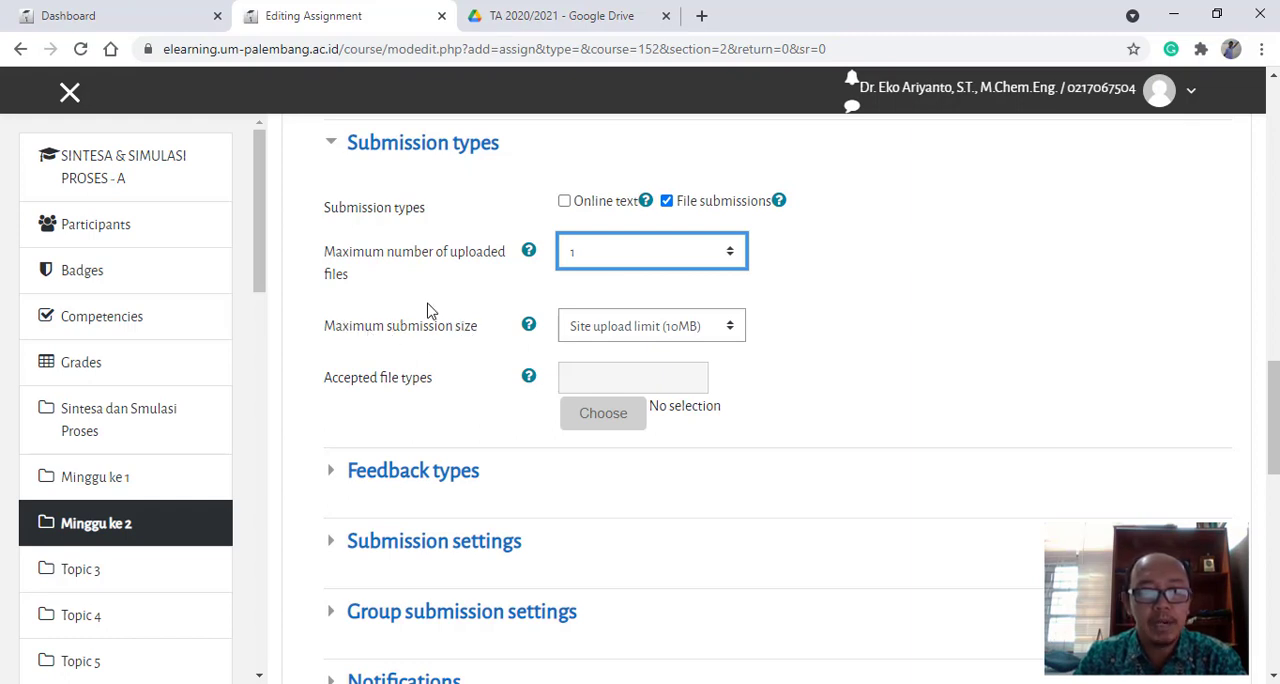
pyautogui.click(727, 338)
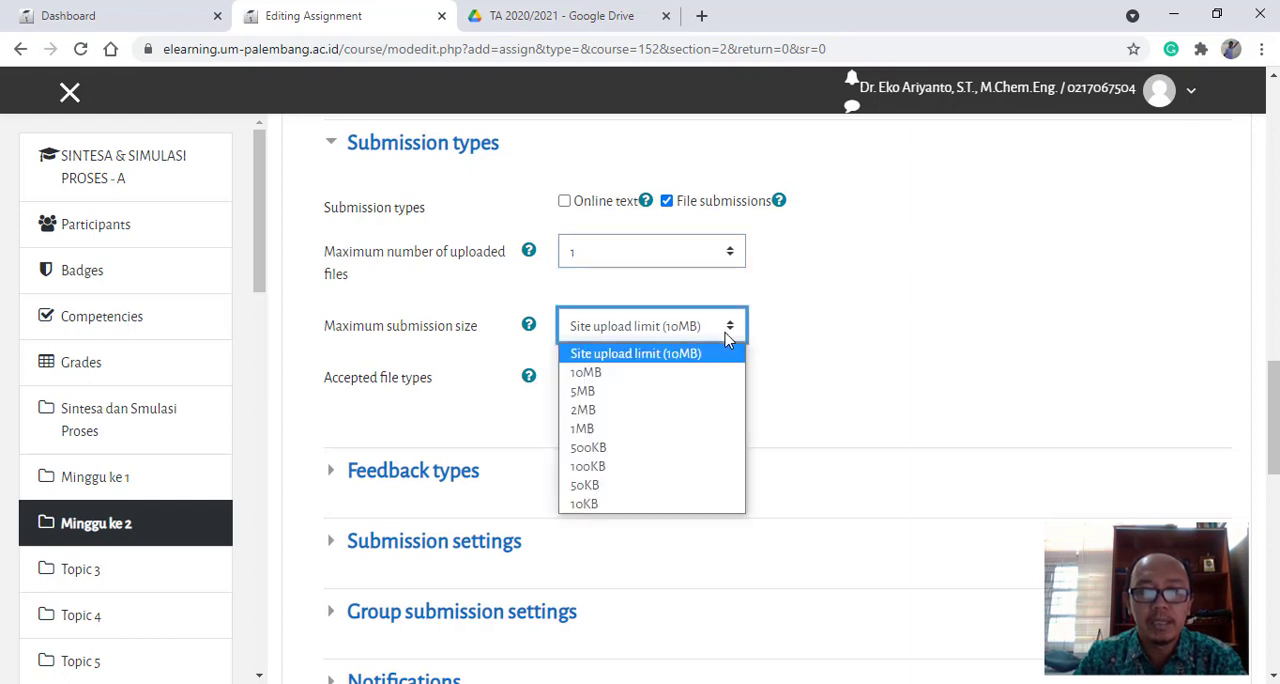
pyautogui.click(604, 378)
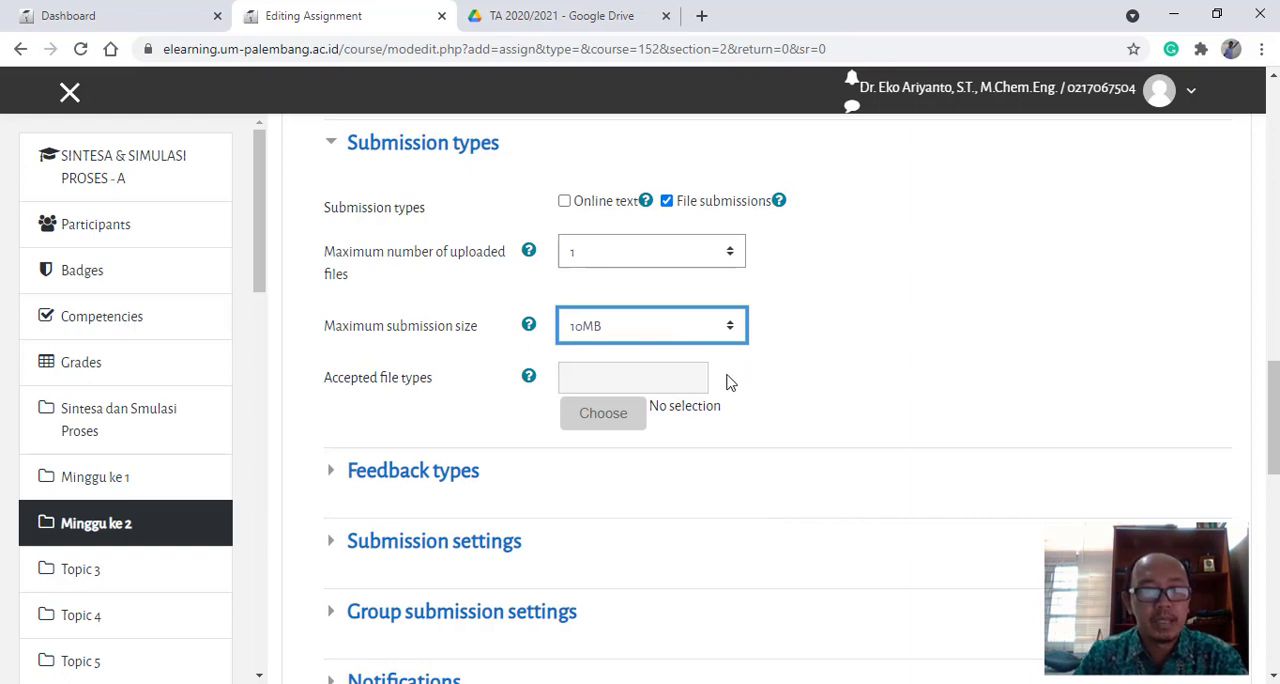
# - Select the Document files category among the assignment's accepted file types and expand its individual formats
pyautogui.click(601, 418)
pyautogui.scroll(-1, 578, 400)
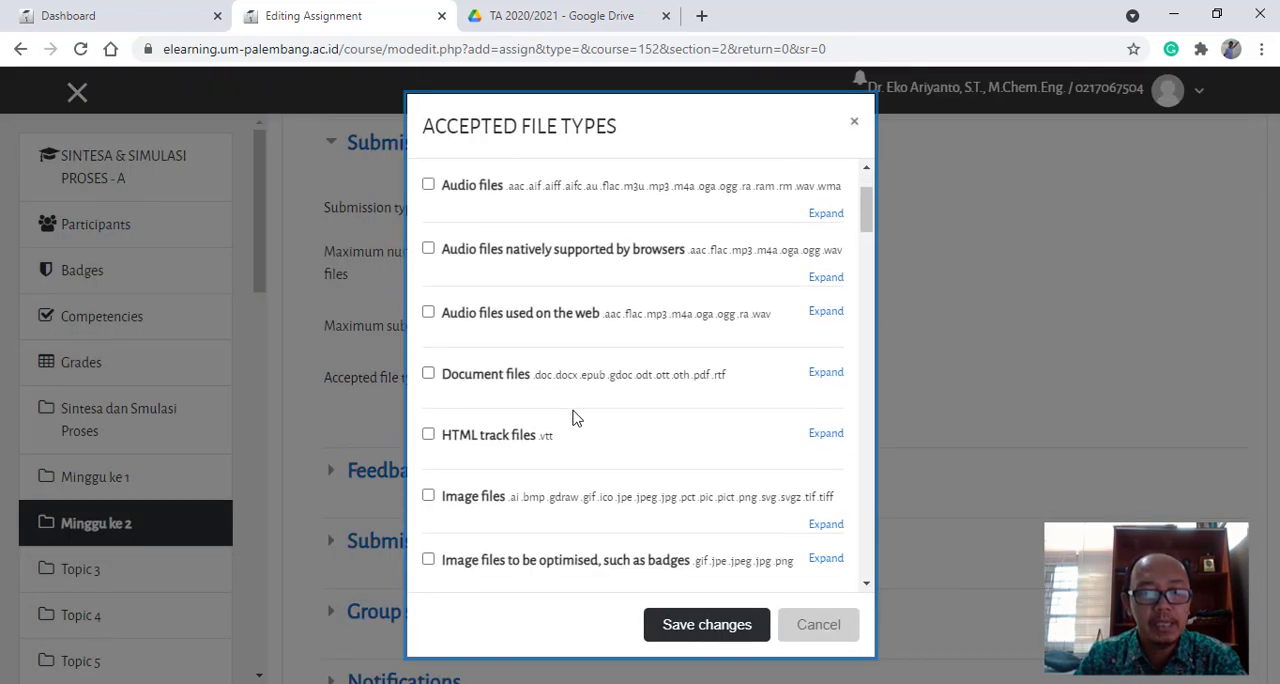
pyautogui.scroll(-1, 575, 418)
pyautogui.scroll(2, 563, 420)
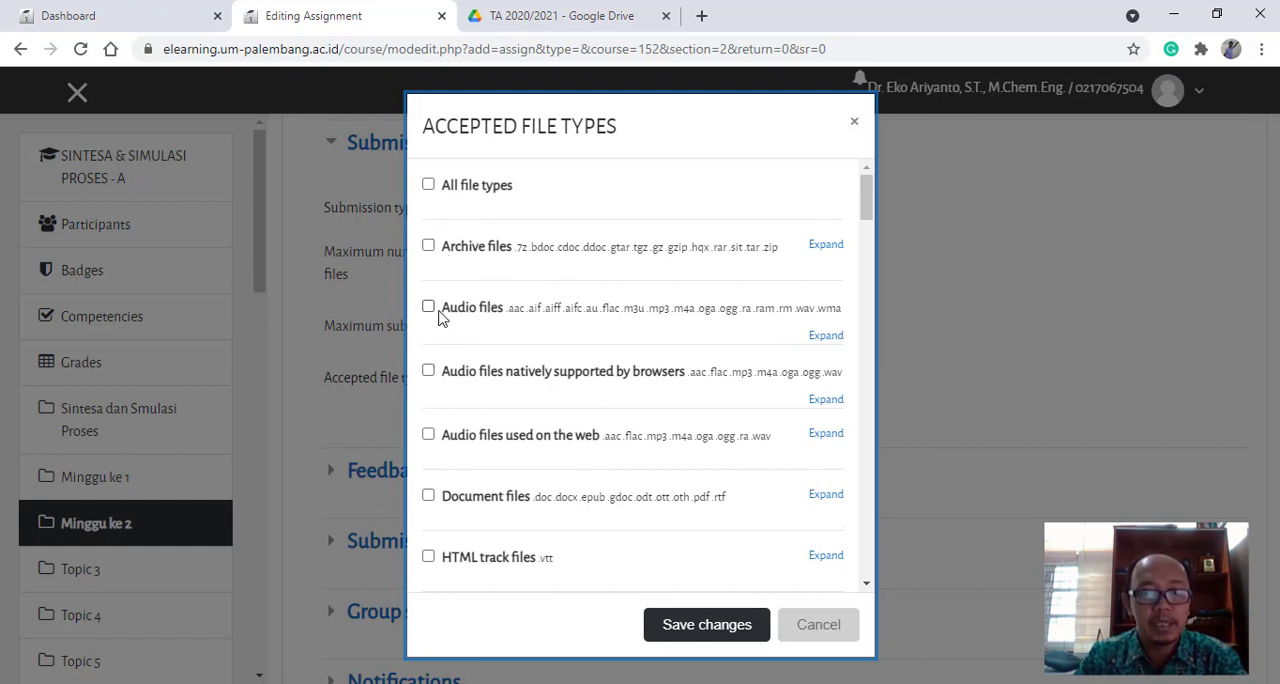
pyautogui.scroll(-2, 490, 335)
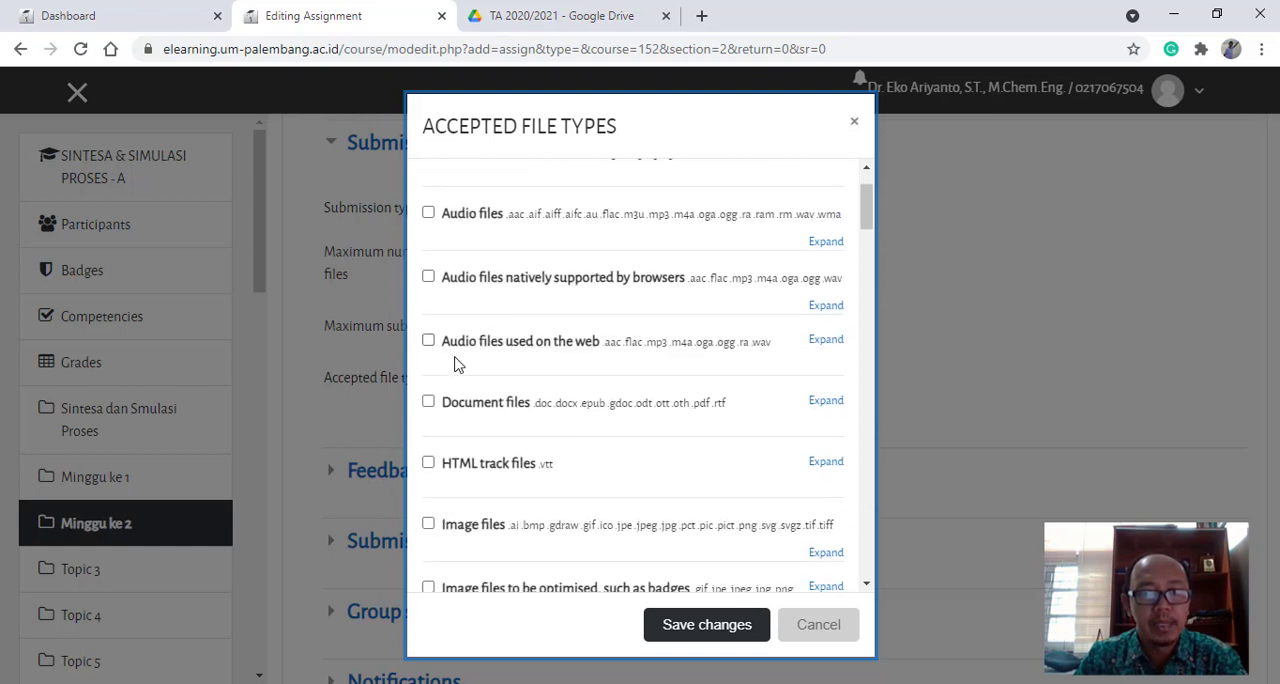
pyautogui.scroll(-1, 452, 352)
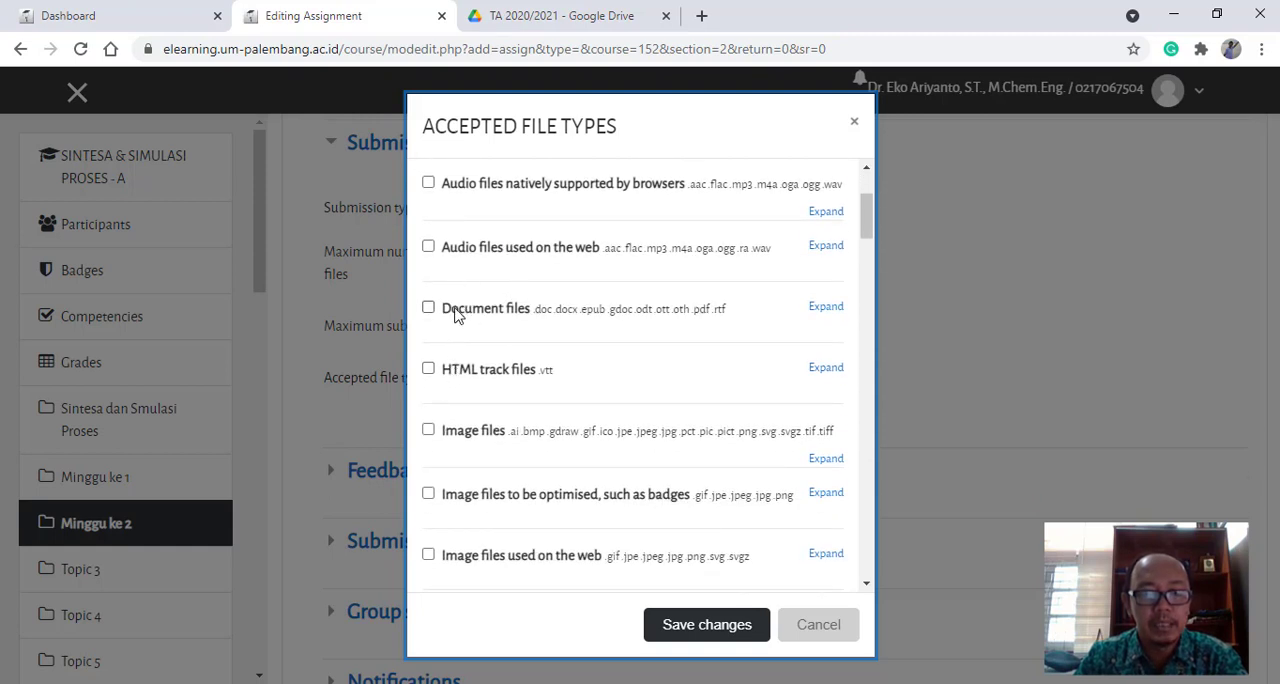
pyautogui.click(456, 309)
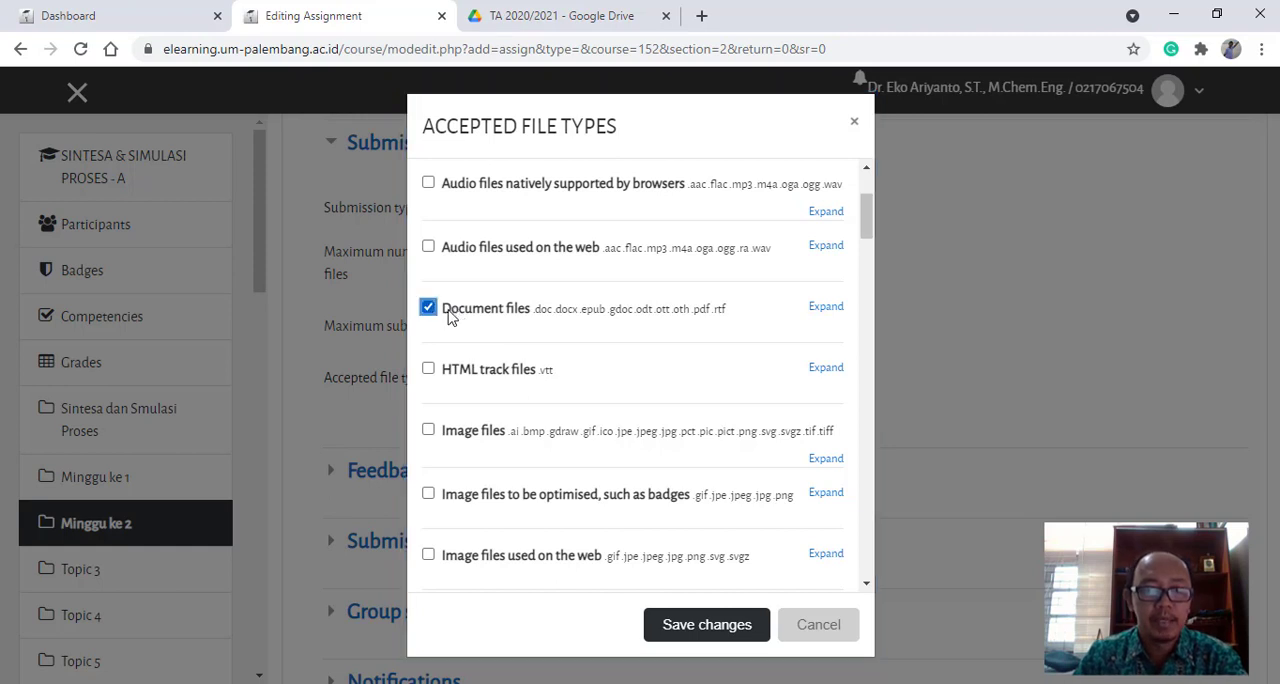
pyautogui.click(448, 309)
pyautogui.click(432, 307)
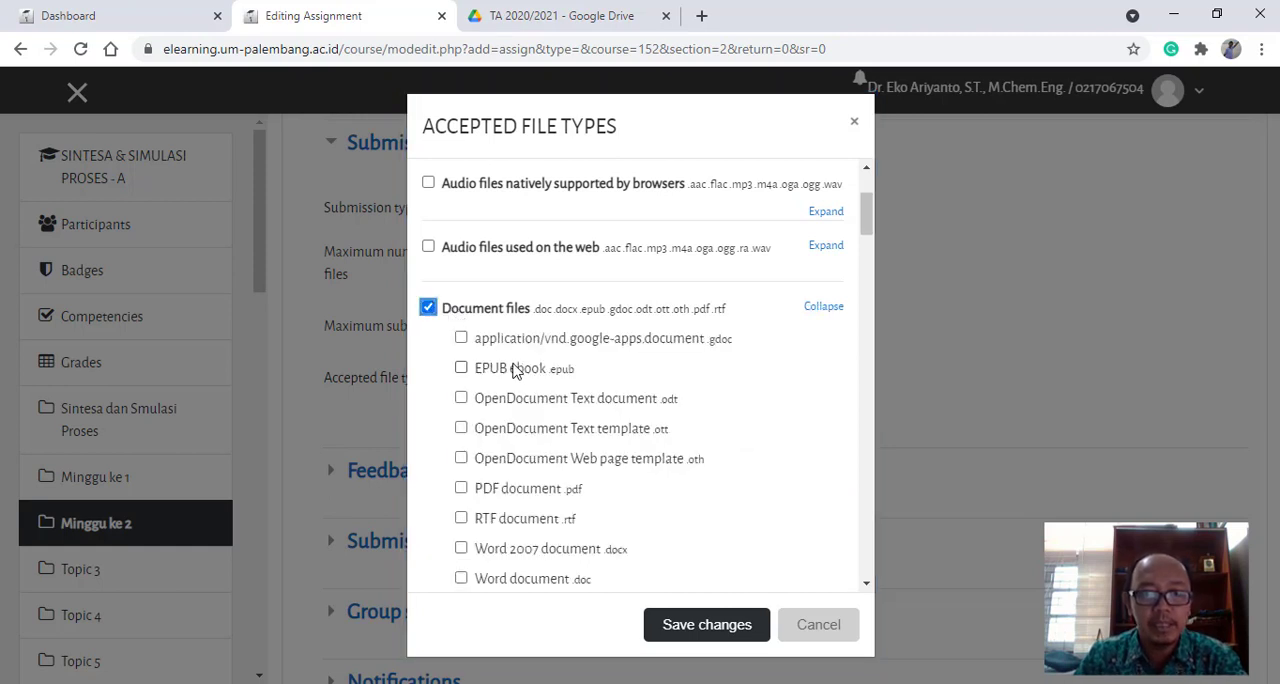
# - Add Word document .doc, Word 2007 document .docx and PDF document .pdf to the accepted file types and save the selection
pyautogui.scroll(-1, 520, 400)
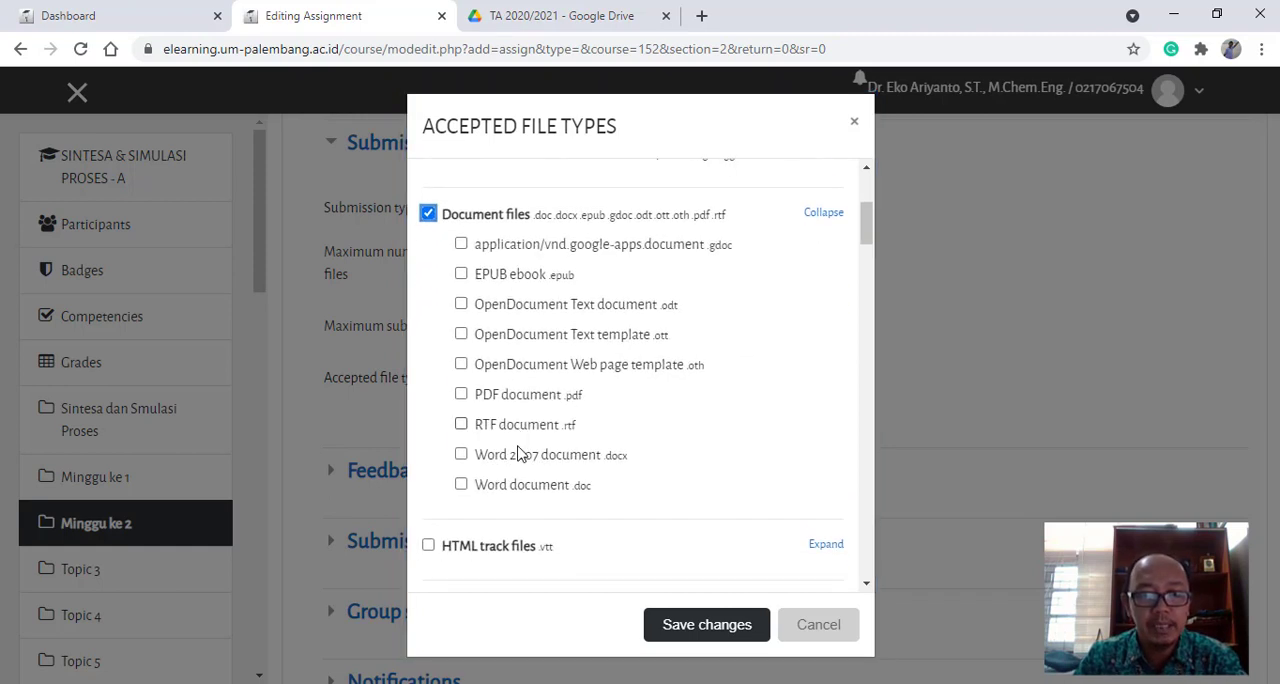
pyautogui.click(461, 485)
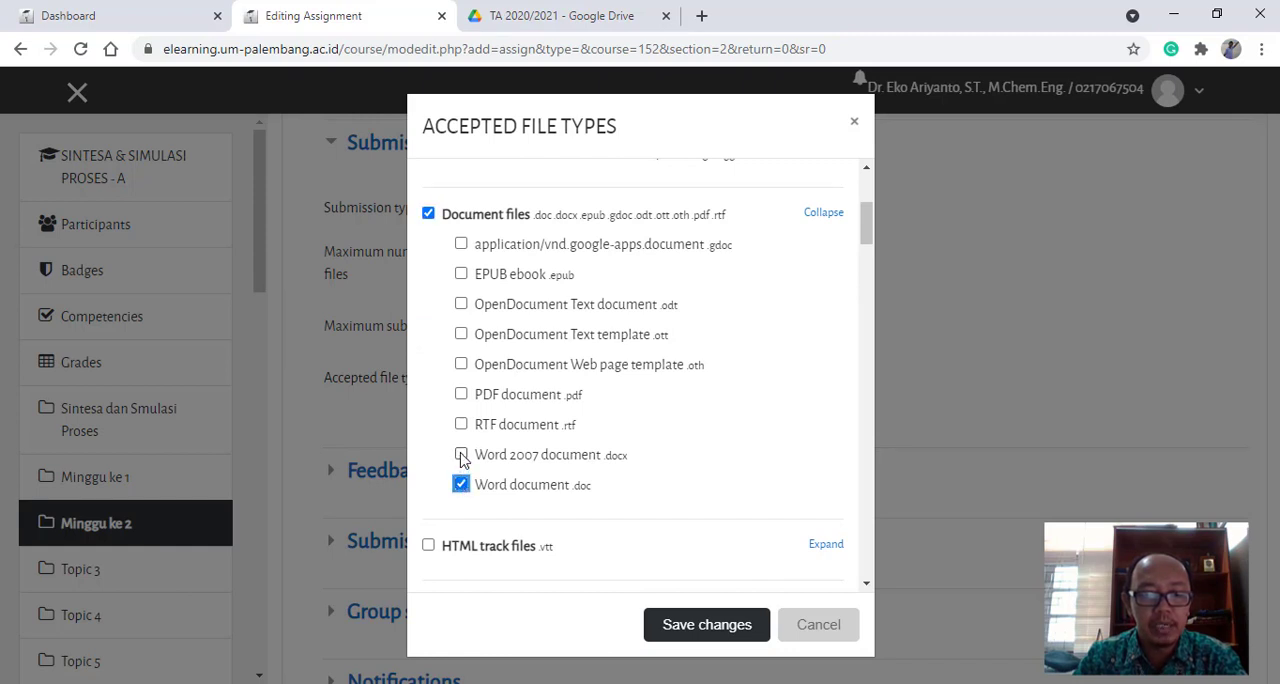
pyautogui.click(461, 455)
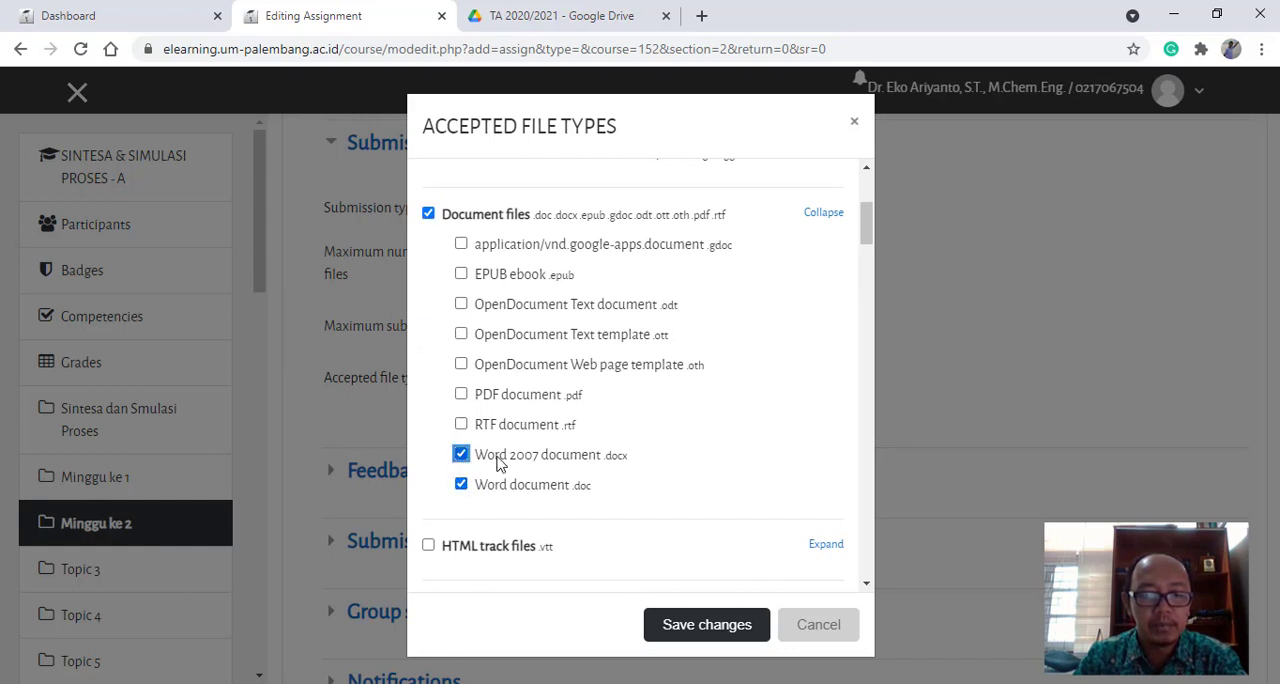
pyautogui.click(461, 395)
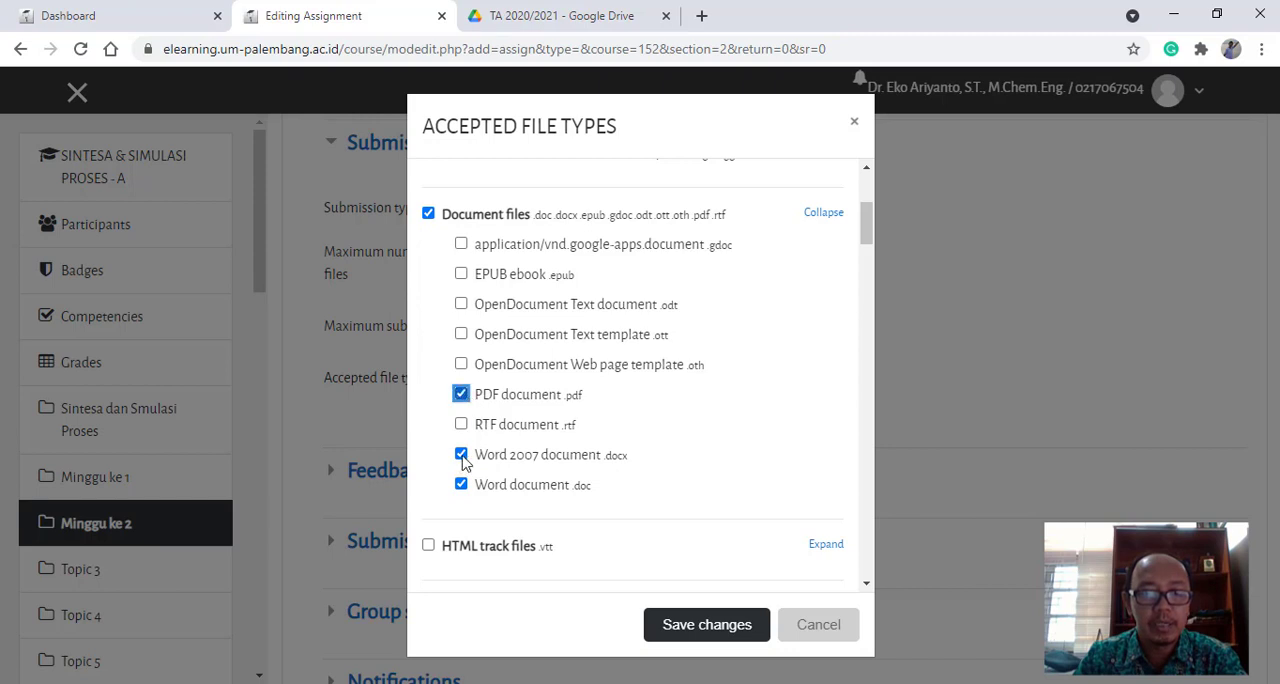
pyautogui.click(707, 625)
pyautogui.scroll(-2, 654, 508)
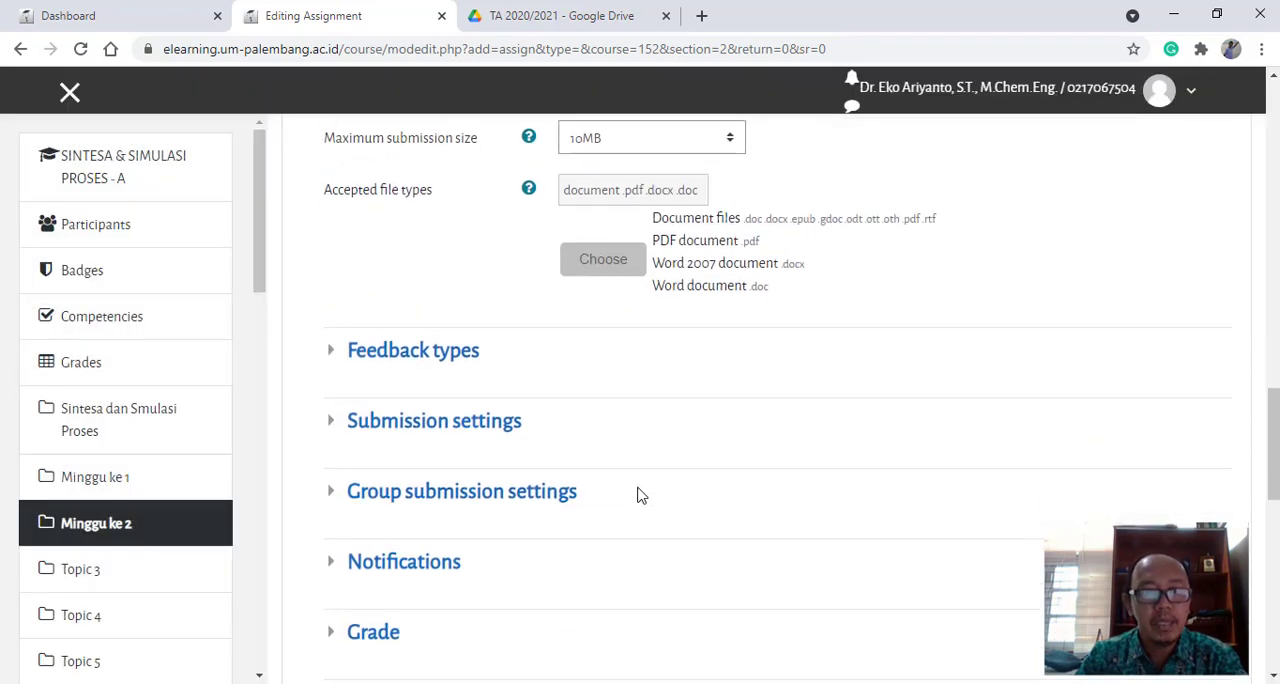
pyautogui.click(508, 426)
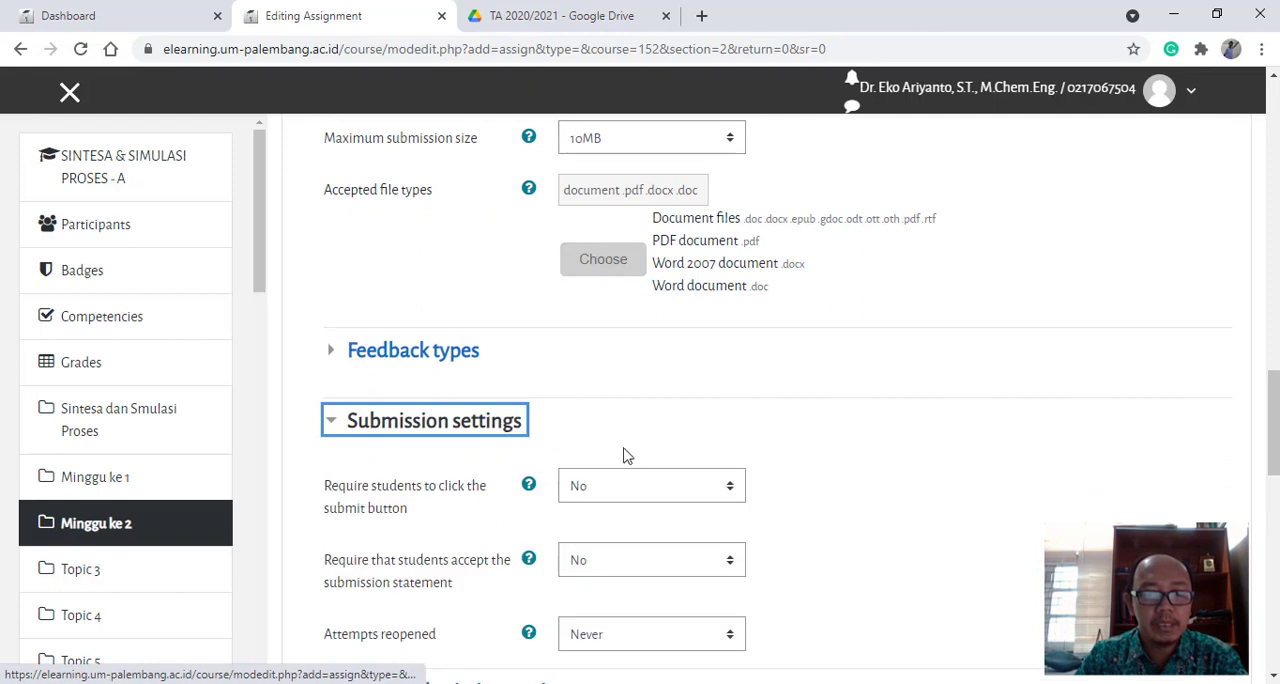
pyautogui.click(480, 425)
# - In the group submission settings, set students submitting in groups and requiring a group to make a submission to Yes
pyautogui.scroll(-2, 560, 430)
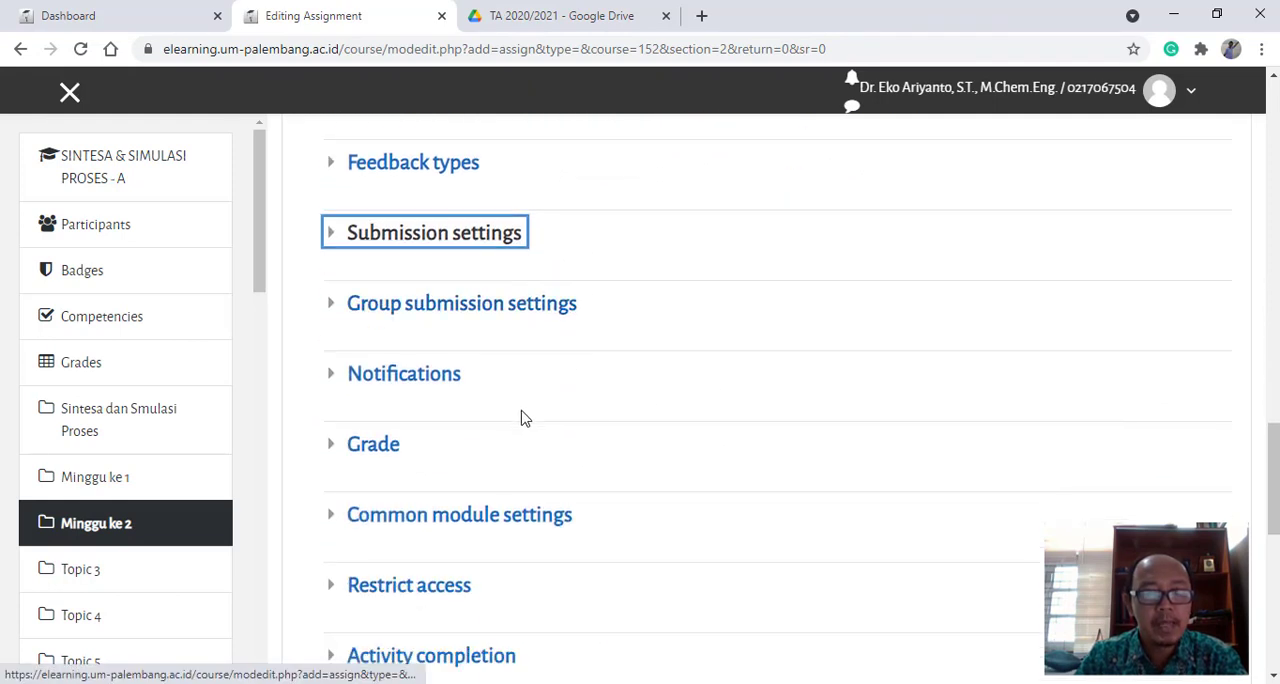
pyautogui.click(379, 313)
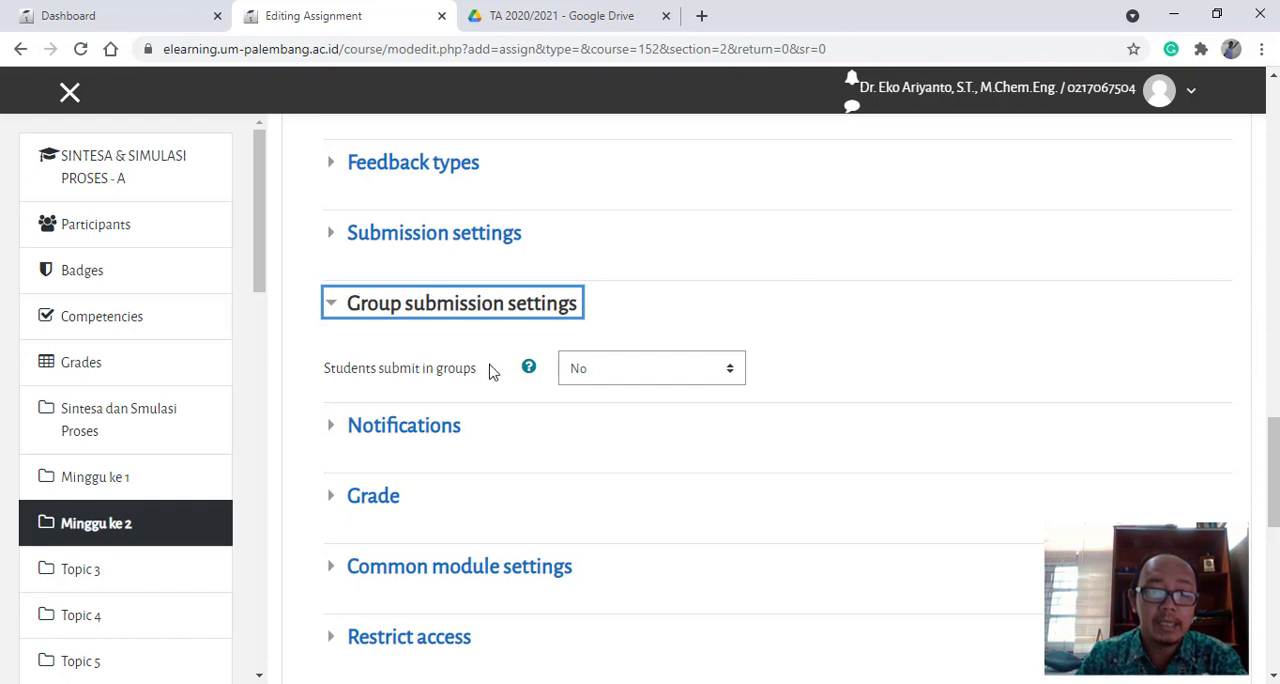
pyautogui.click(731, 377)
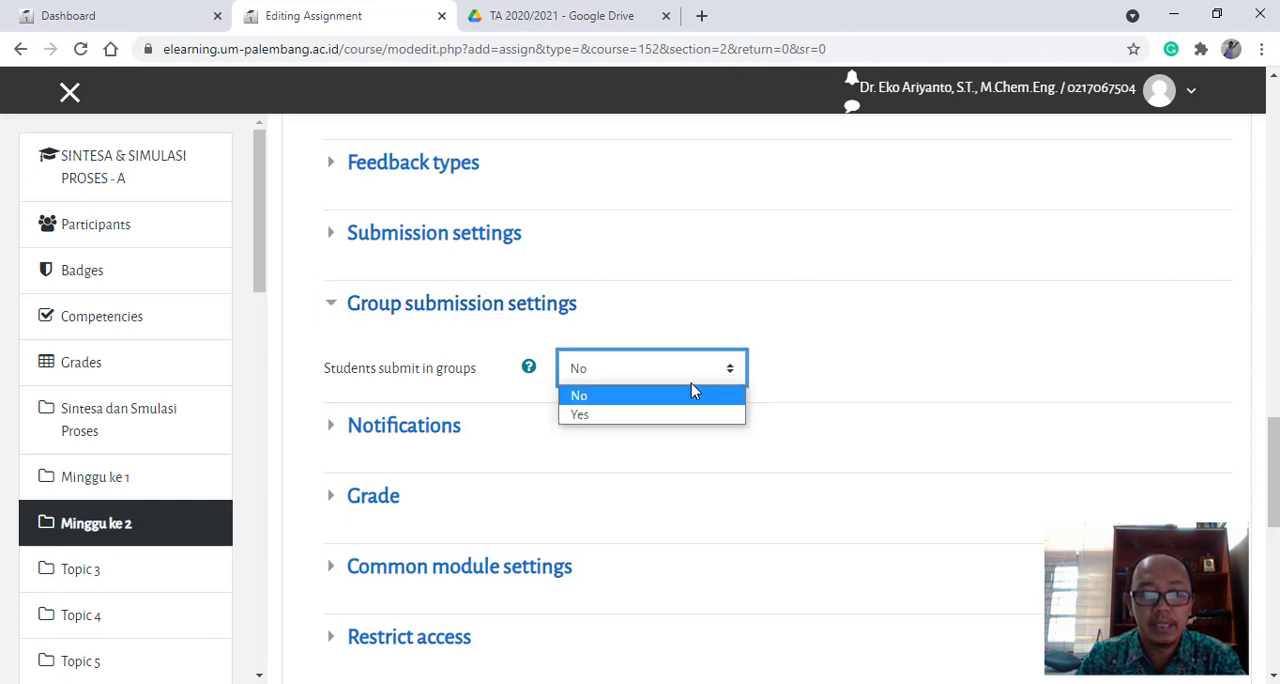
pyautogui.click(603, 418)
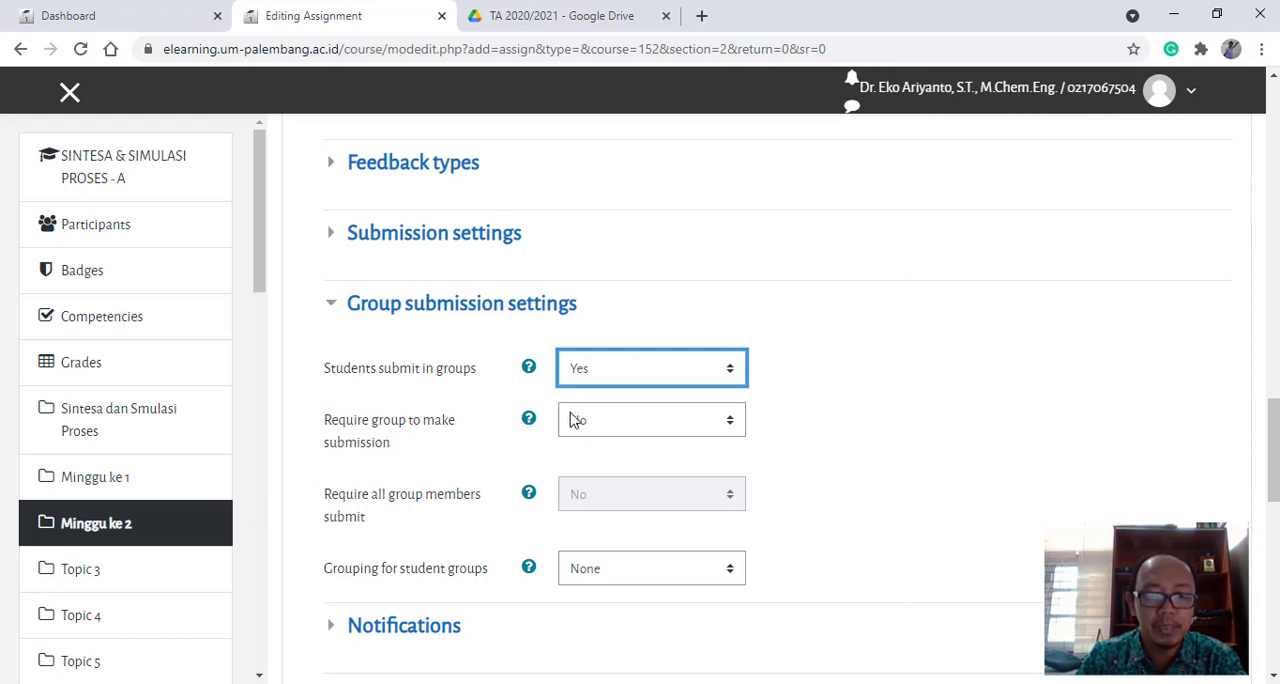
pyautogui.click(734, 430)
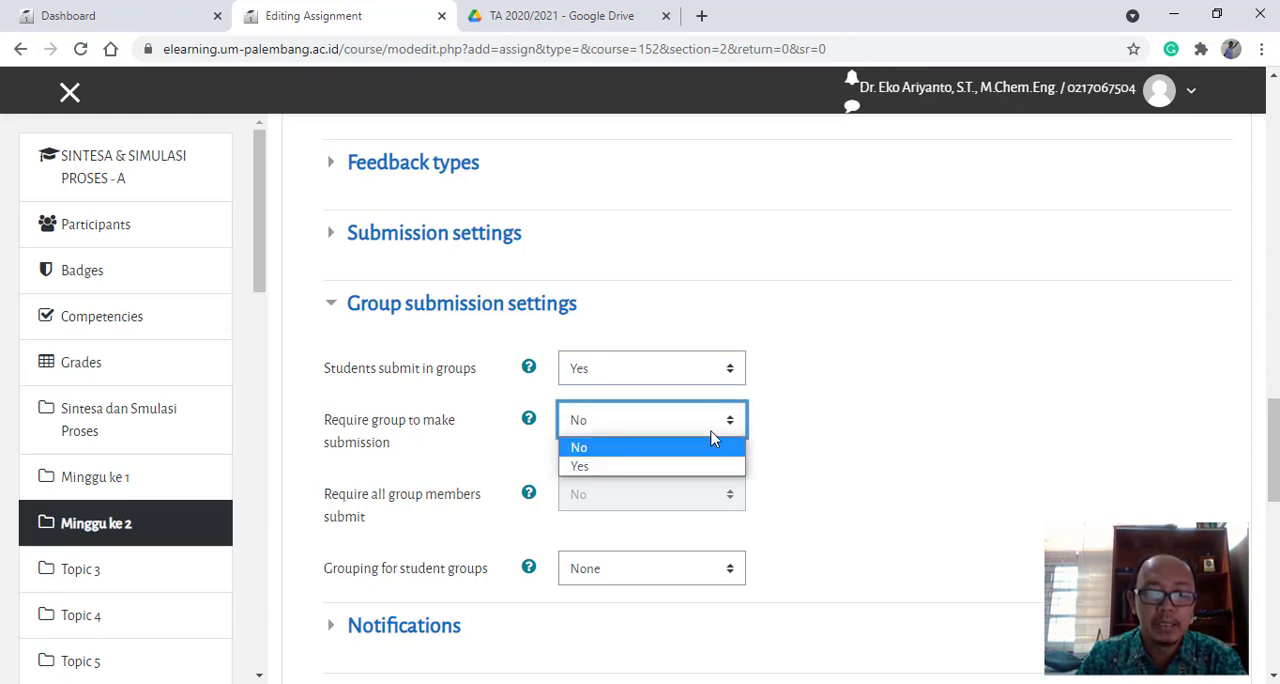
pyautogui.click(620, 468)
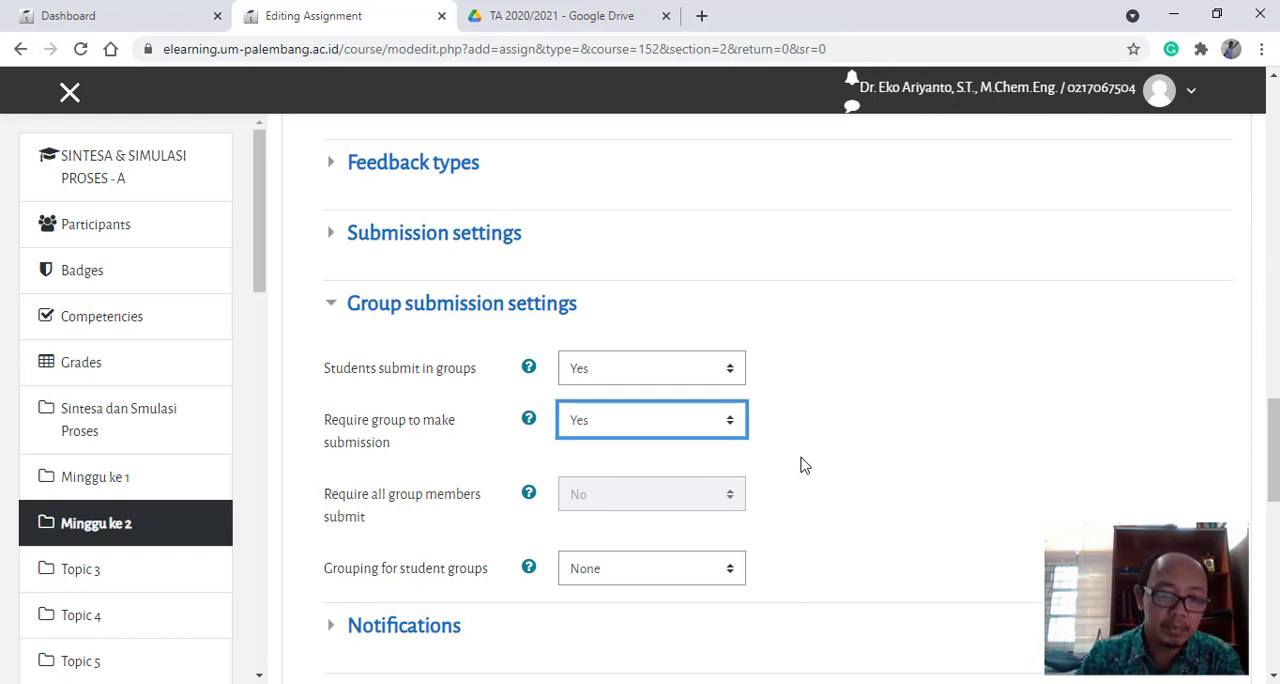
# - Check which groupings are available for the student groups
pyautogui.scroll(-1, 805, 465)
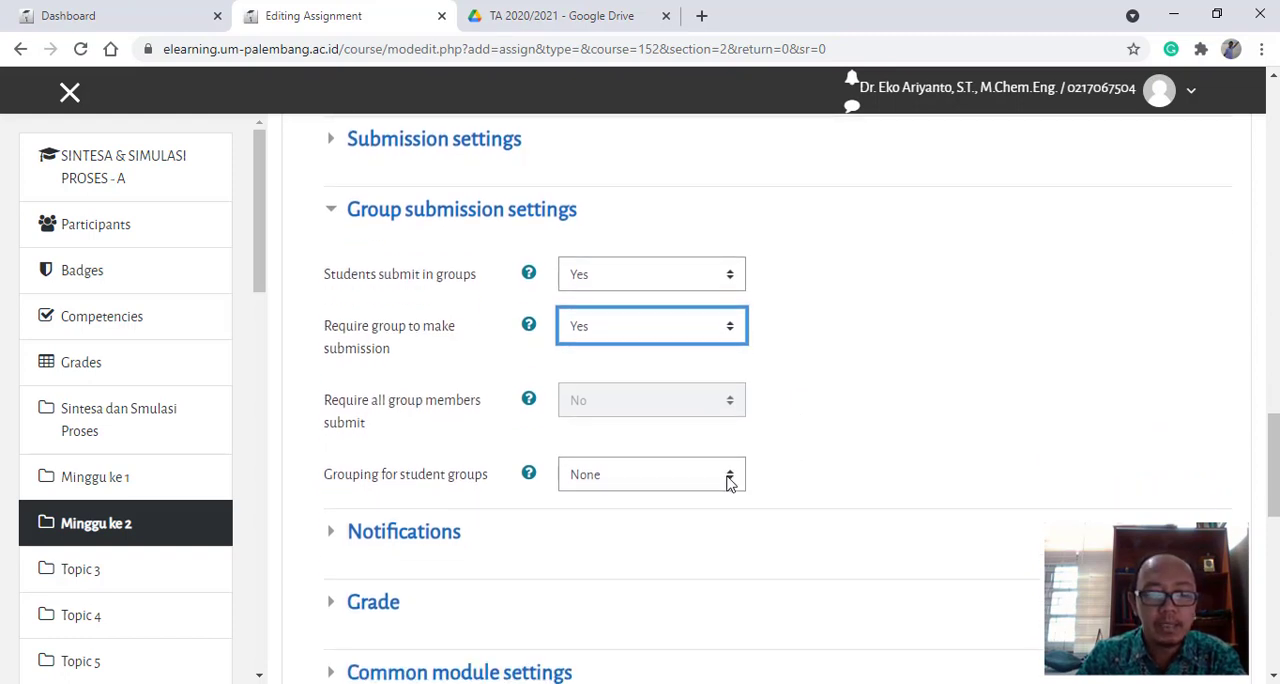
pyautogui.click(730, 482)
pyautogui.click(770, 470)
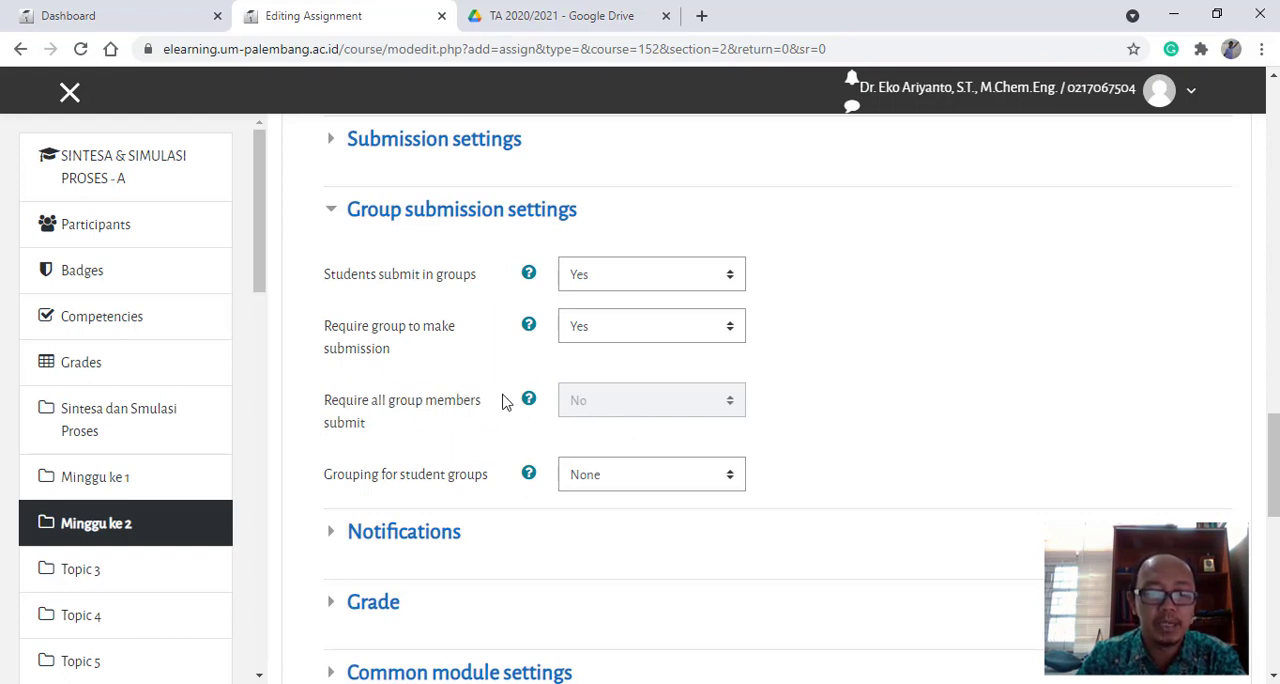
# - Add a Group condition to the assignment's access restrictions
pyautogui.scroll(-1, 827, 421)
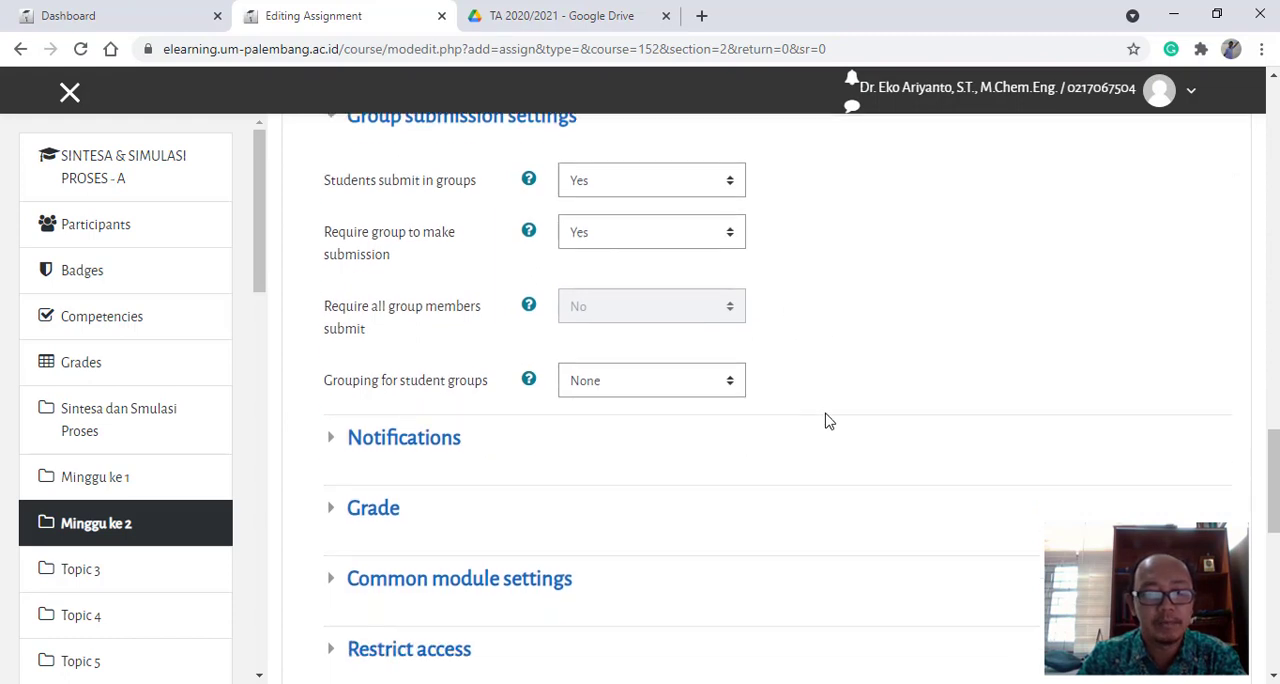
pyautogui.scroll(-2, 481, 393)
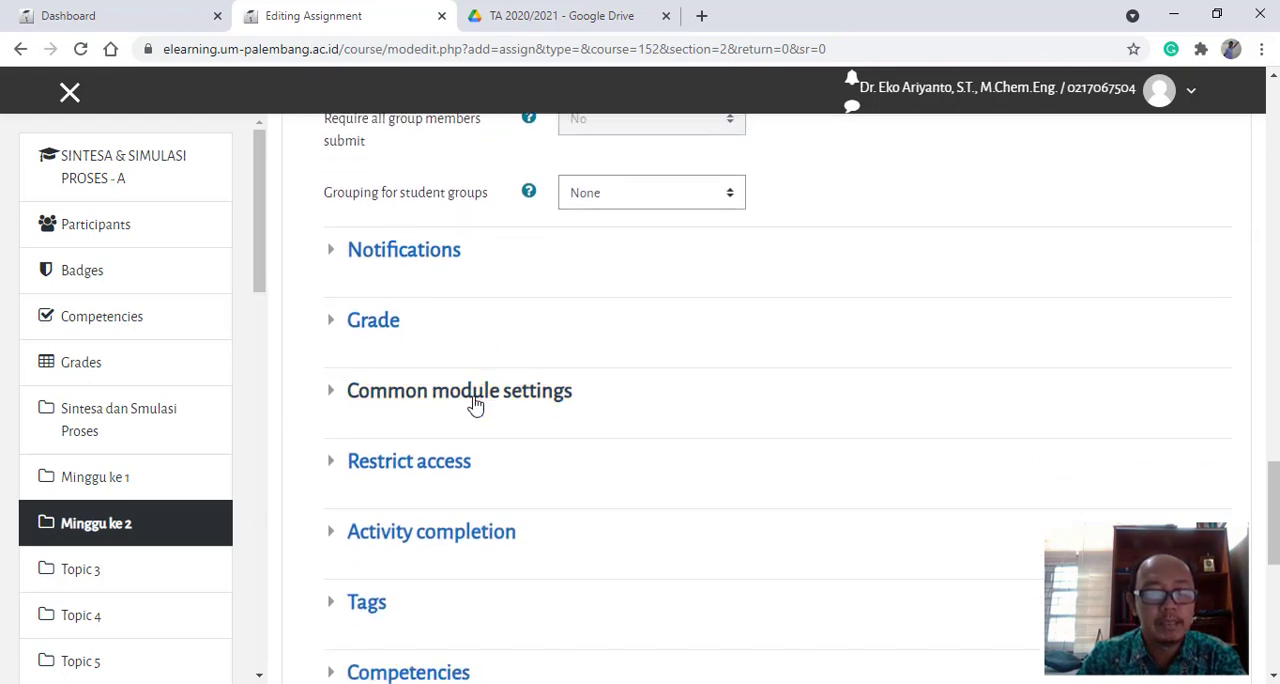
pyautogui.click(400, 466)
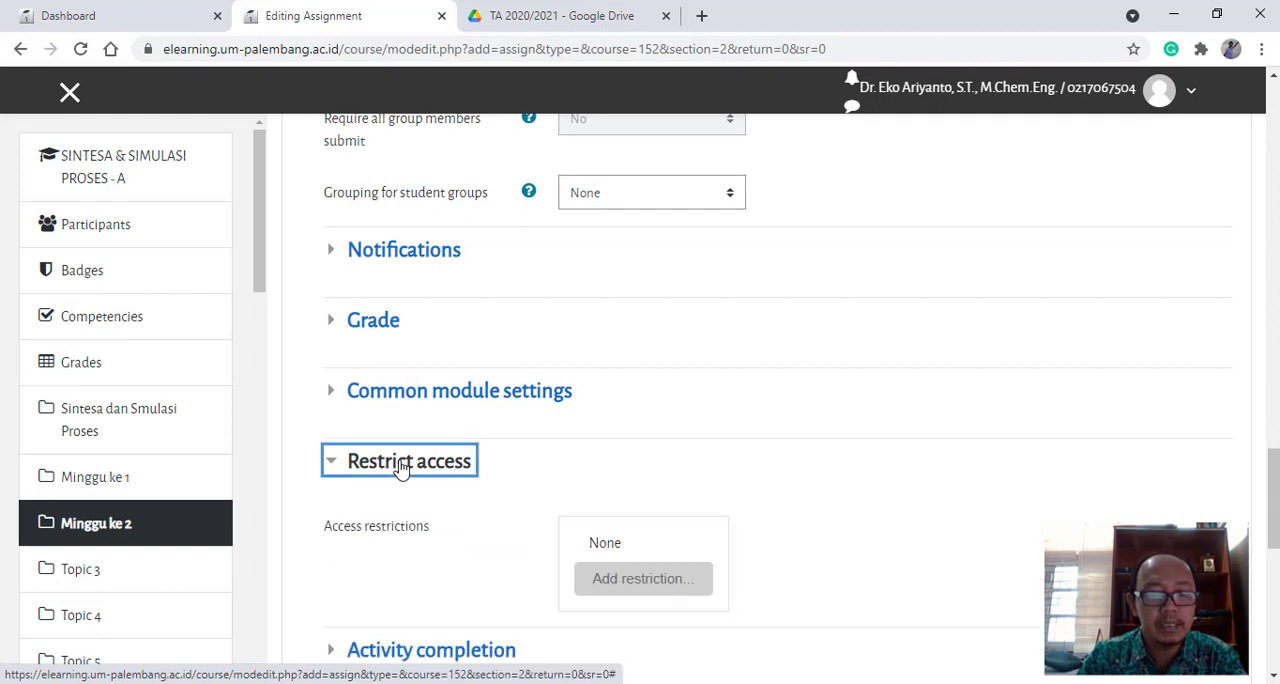
pyautogui.scroll(-1, 691, 469)
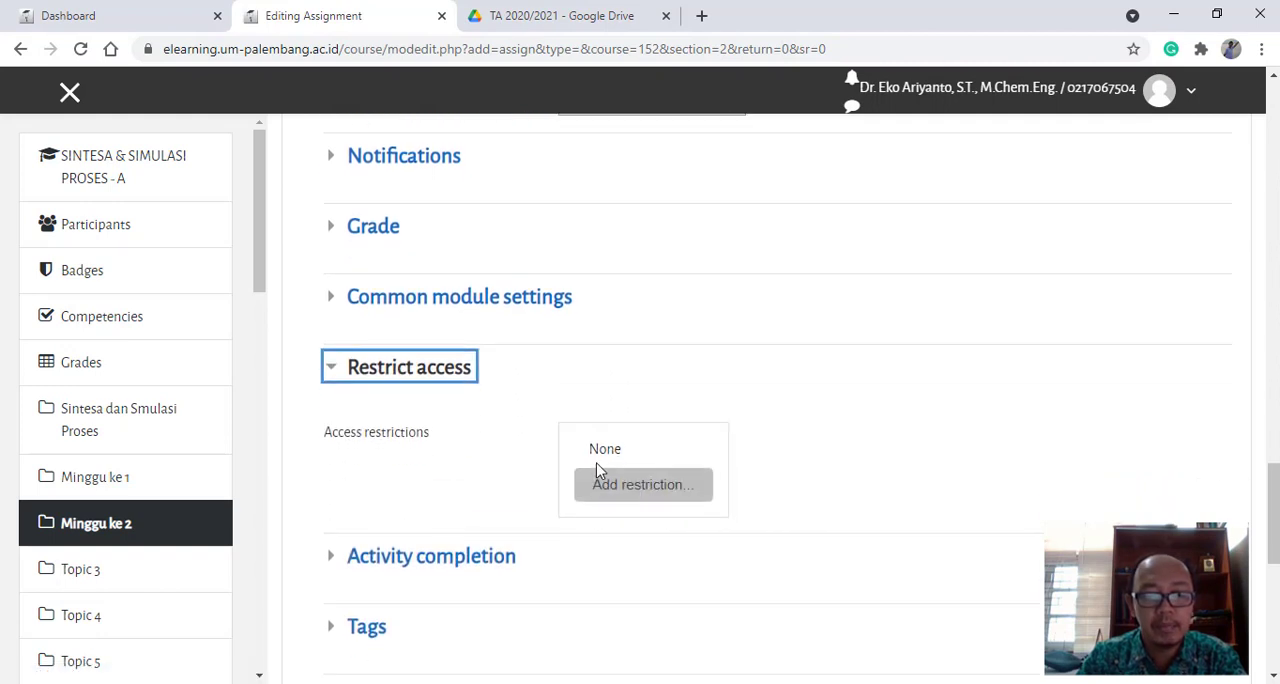
pyautogui.click(646, 484)
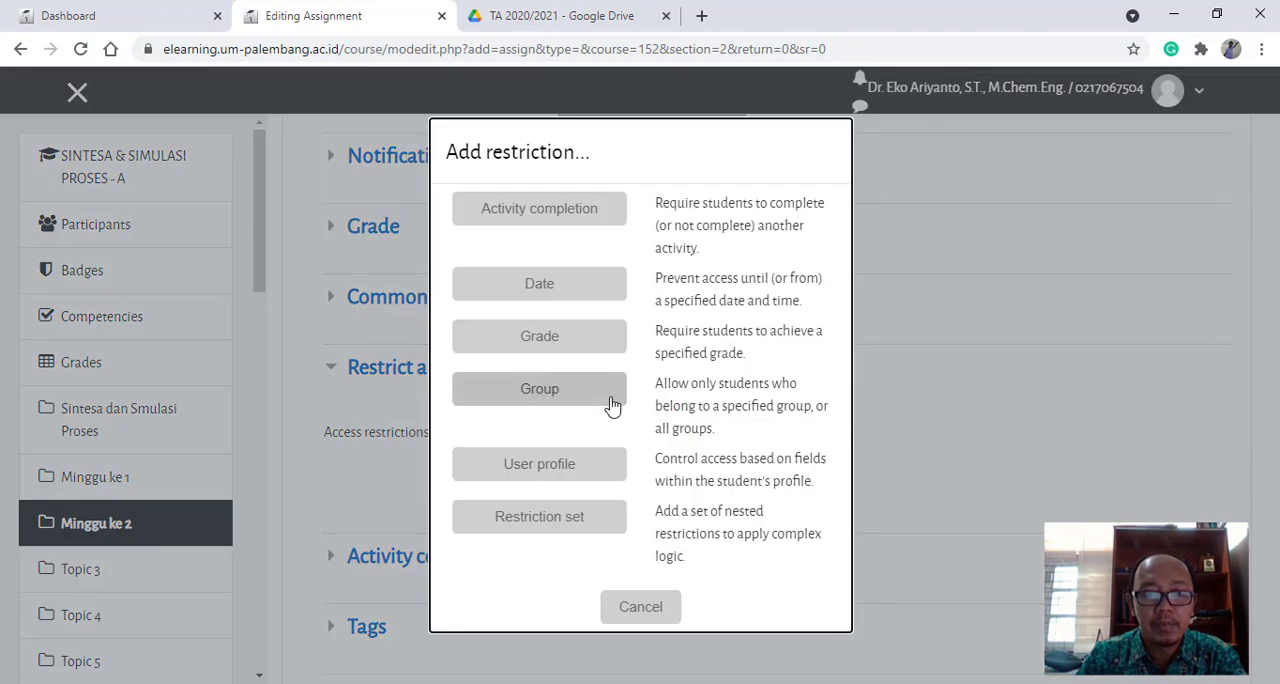
pyautogui.click(645, 612)
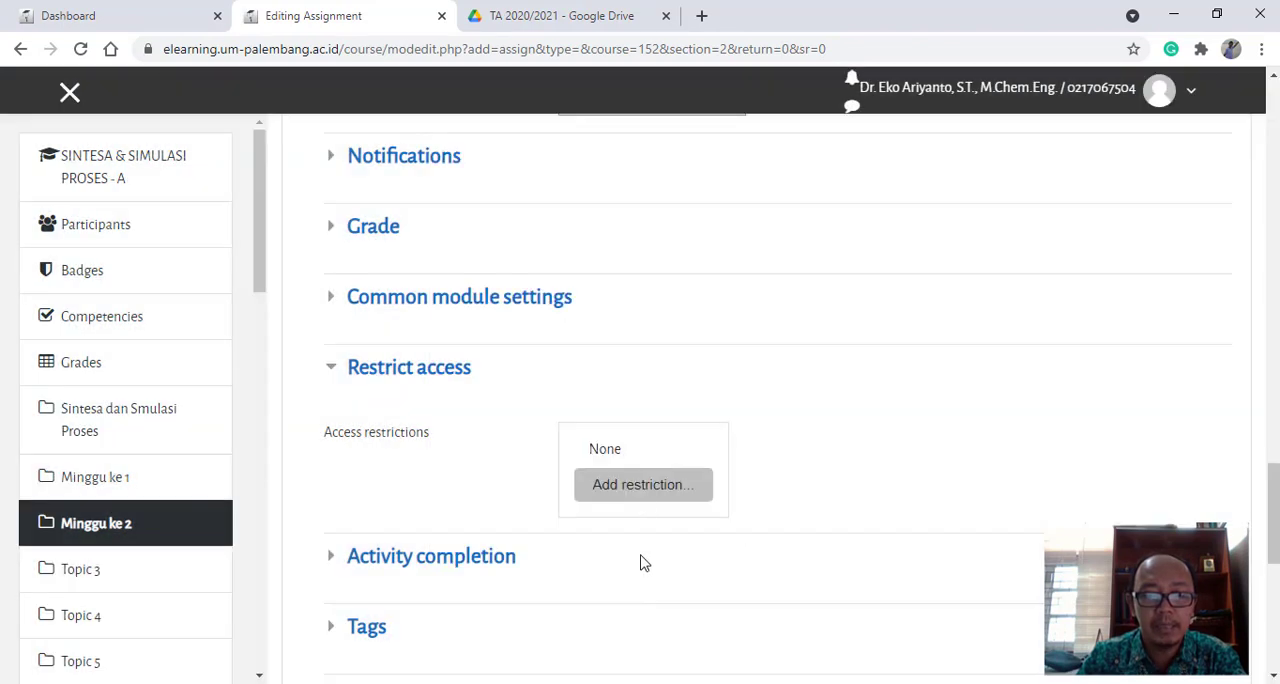
pyautogui.click(636, 493)
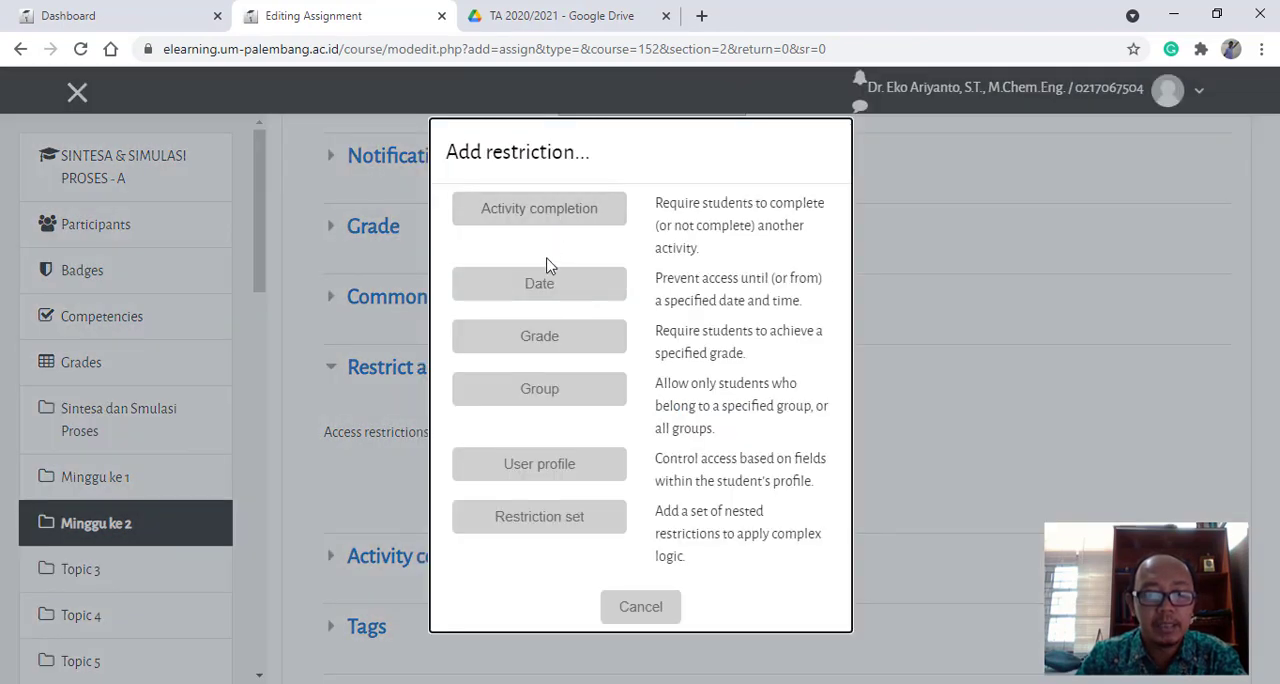
pyautogui.click(535, 389)
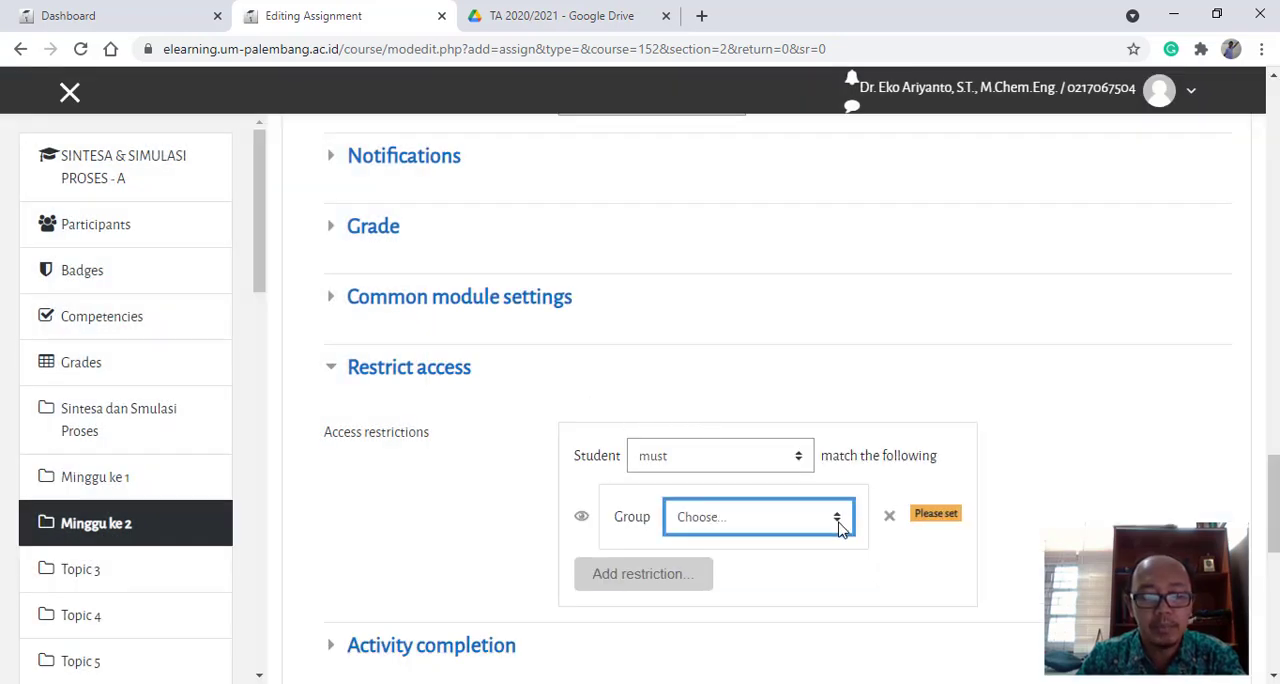
pyautogui.scroll(5, 557, 400)
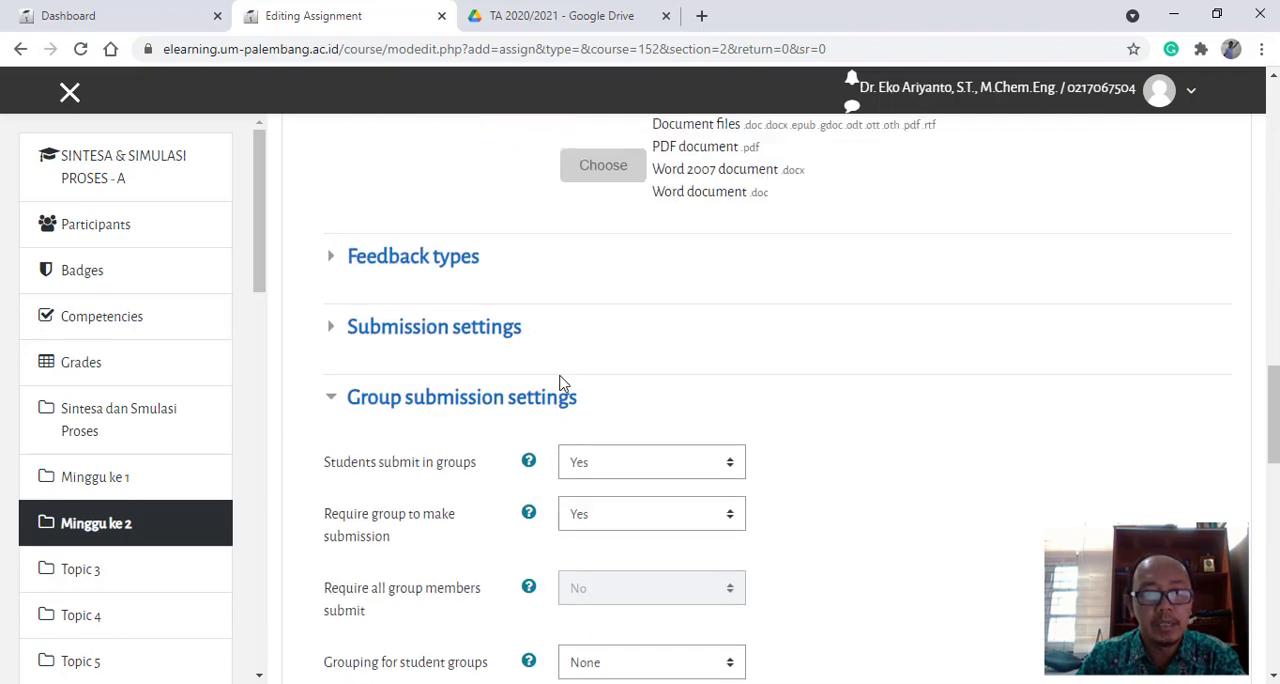
# - Restrict the assignment's access to the group Kelompok A7, then save it and return to the course
pyautogui.scroll(-4, 578, 390)
pyautogui.scroll(-3, 583, 407)
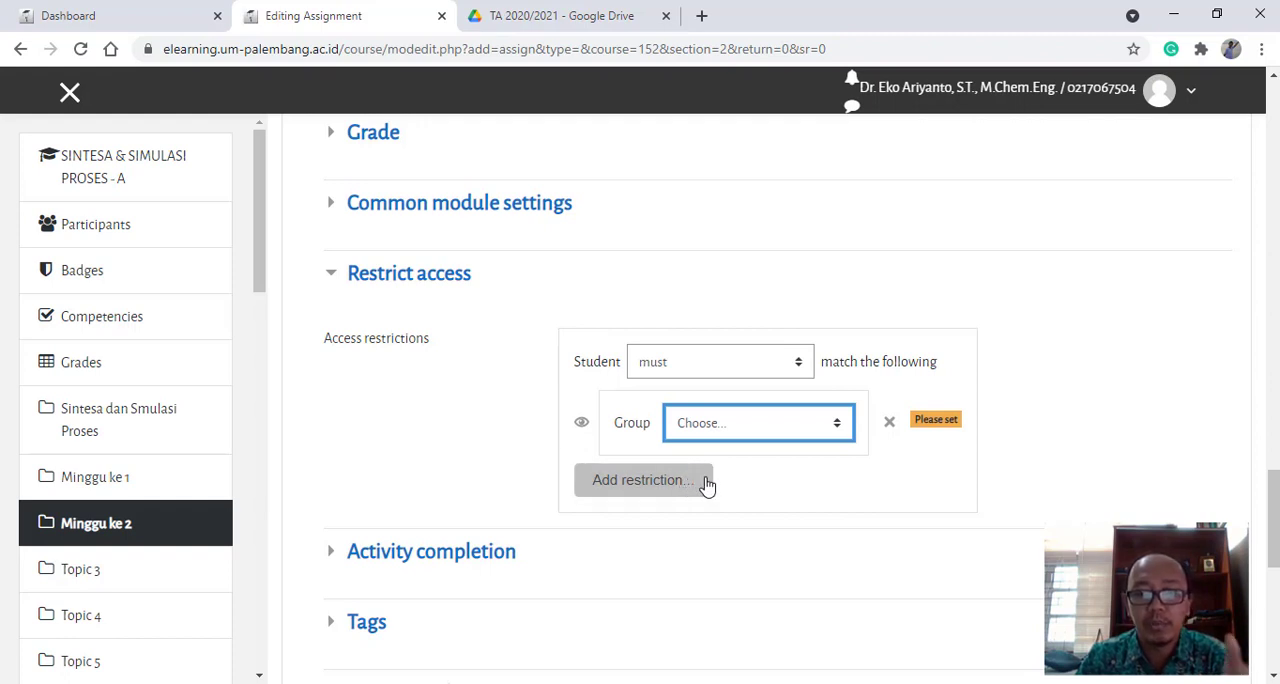
pyautogui.click(838, 432)
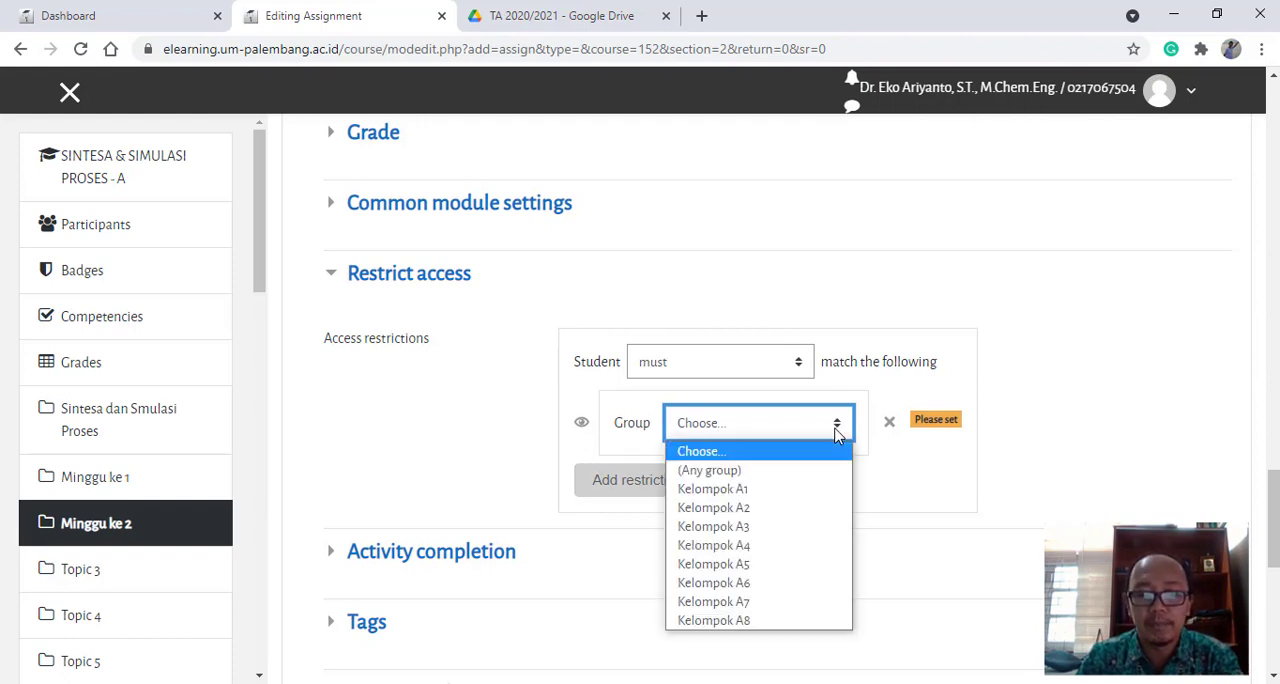
pyautogui.click(762, 604)
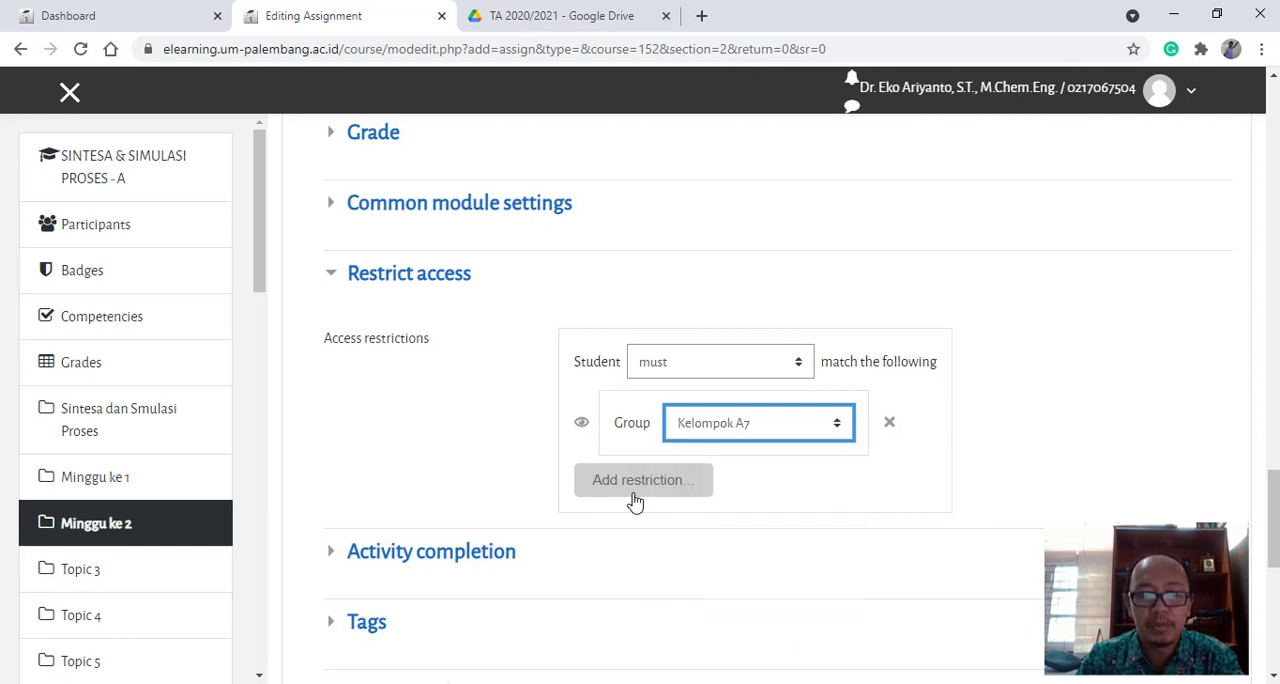
pyautogui.scroll(-3, 631, 495)
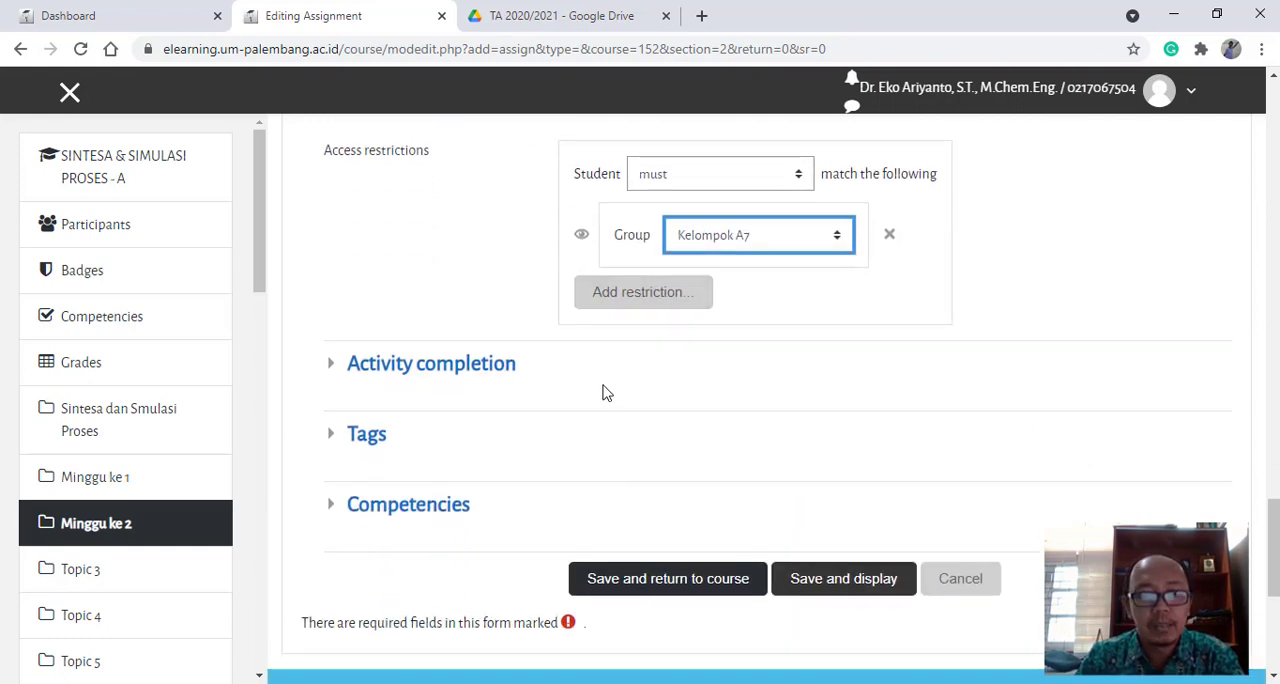
pyautogui.click(697, 580)
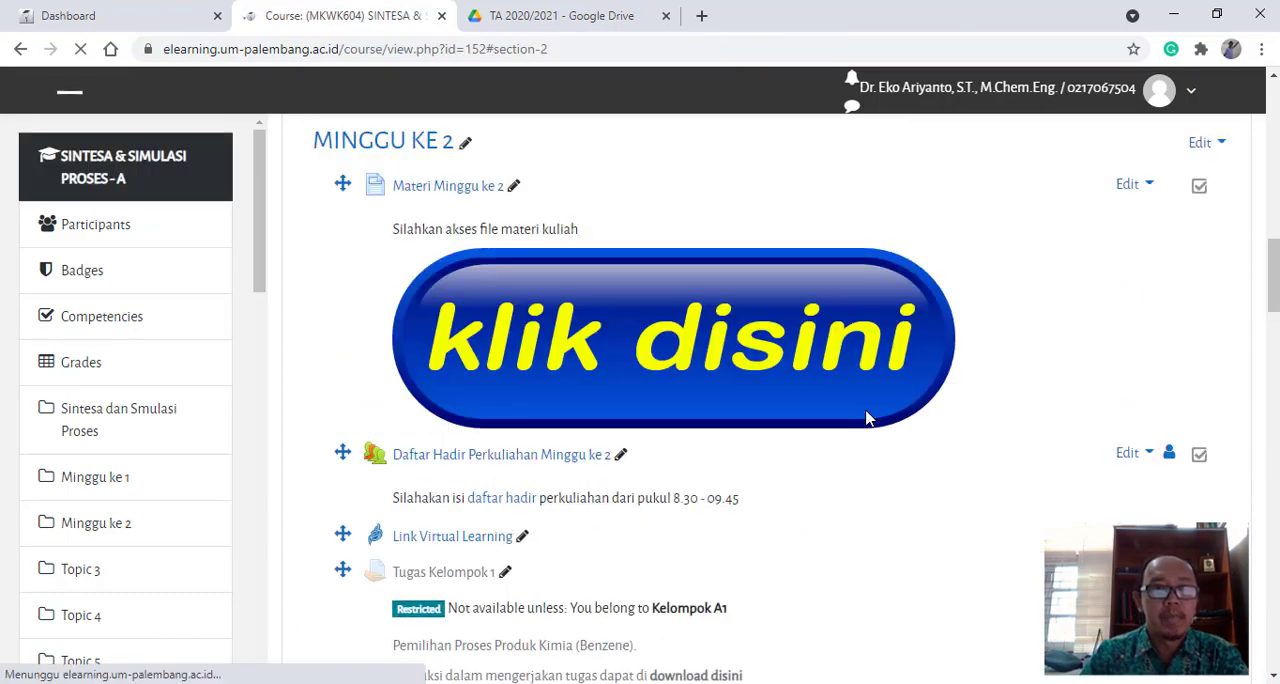
# - Add a new assignment to Minggu ke 2 and name it Kelompok A8
pyautogui.scroll(-7, 866, 415)
pyautogui.scroll(-6, 862, 416)
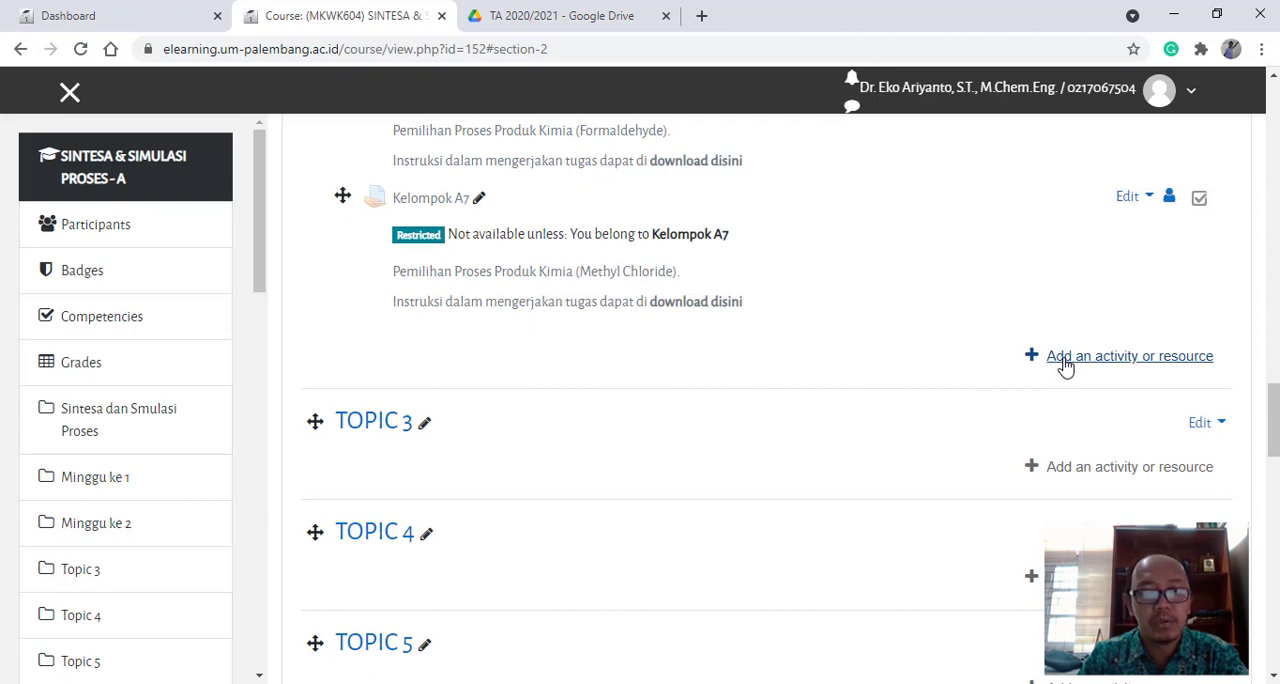
pyautogui.click(1065, 368)
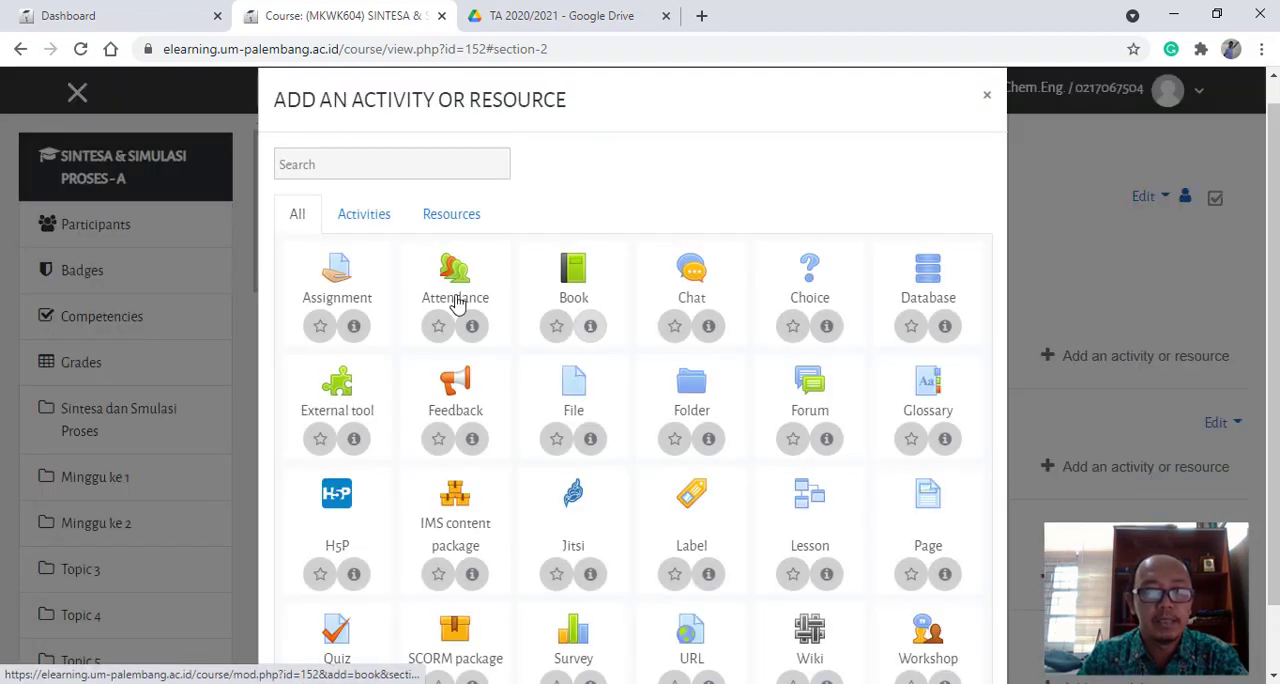
pyautogui.click(398, 293)
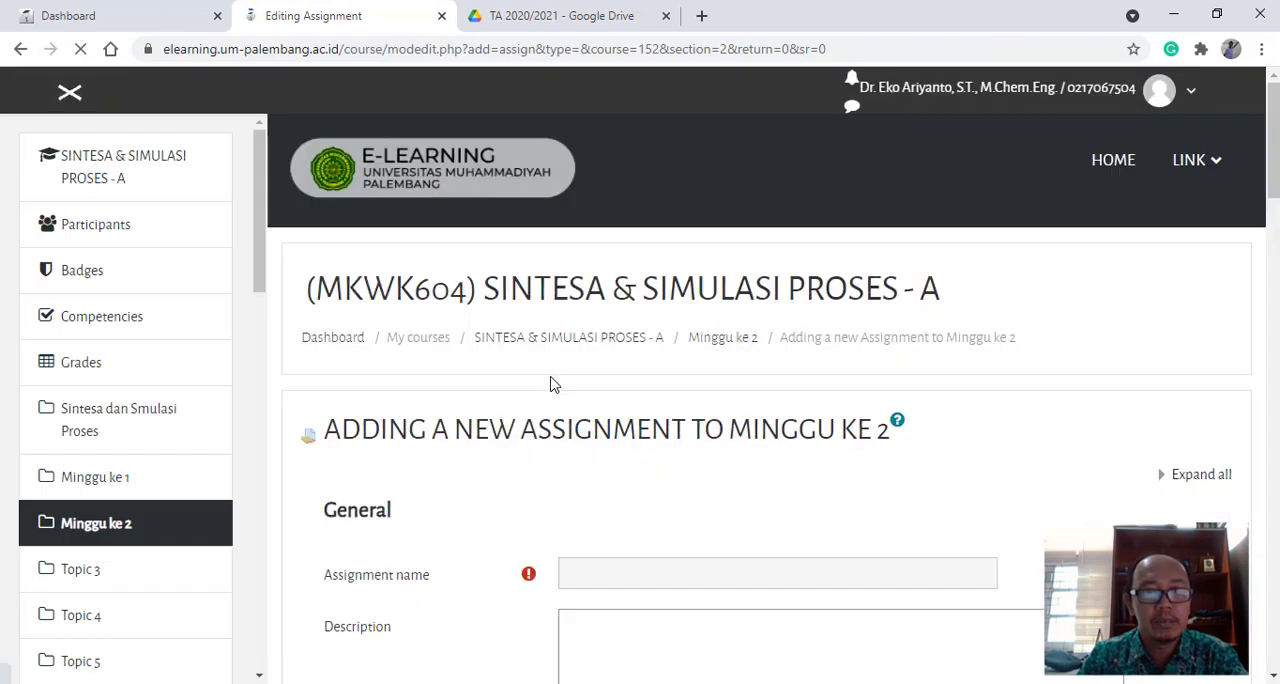
pyautogui.scroll(-4, 580, 360)
pyautogui.click(608, 191)
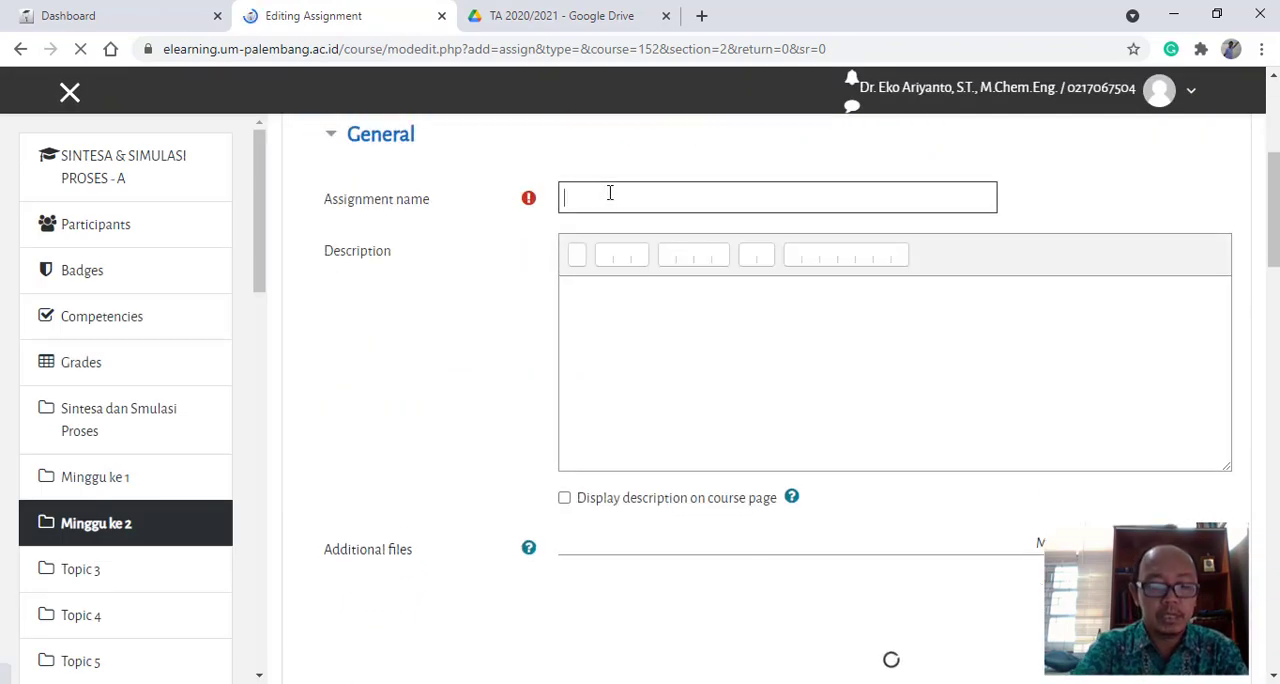
pyautogui.write('Kelom')
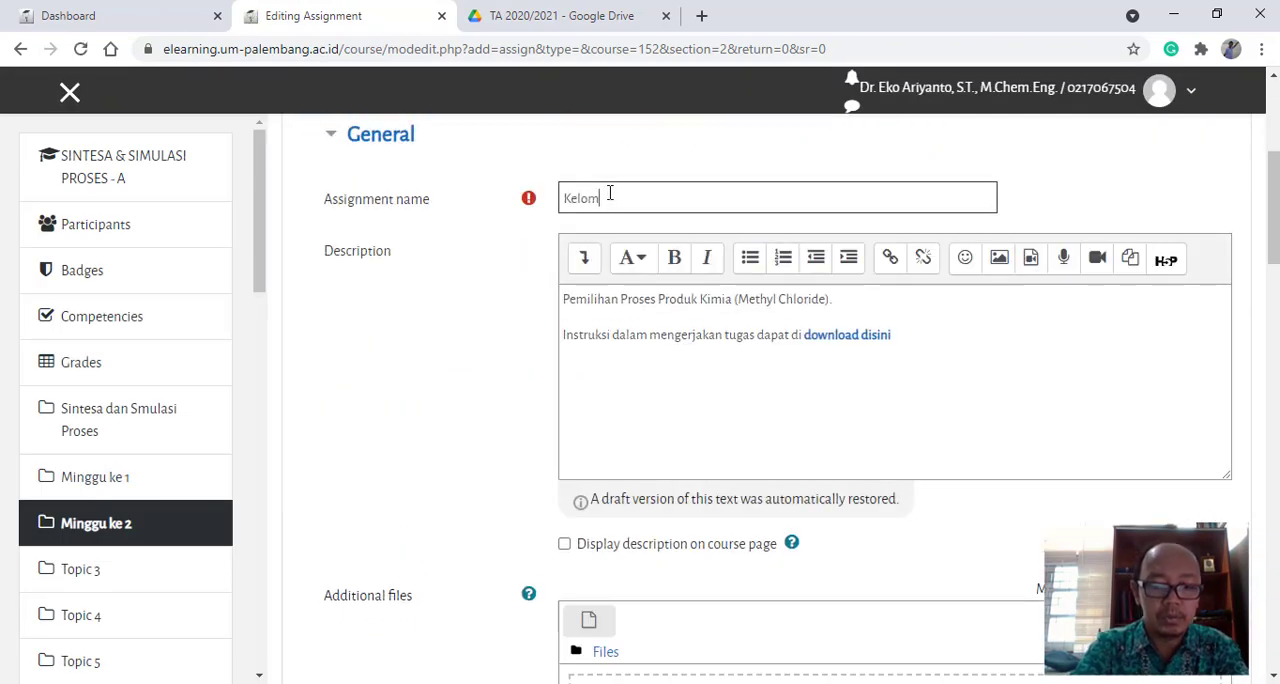
pyautogui.write('pok A8')
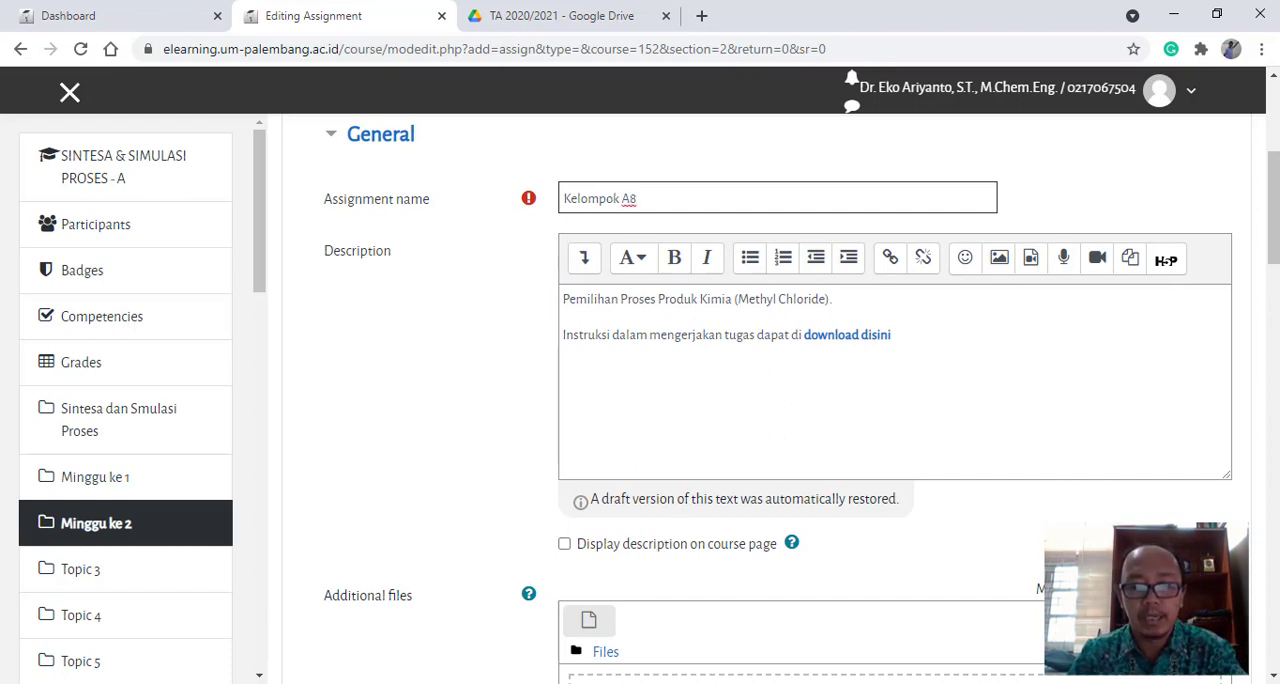
# - Switch to the student task group document in Word and copy Kelompok 8's topic, Phenol, from its group table
pyautogui.click(862, 682)
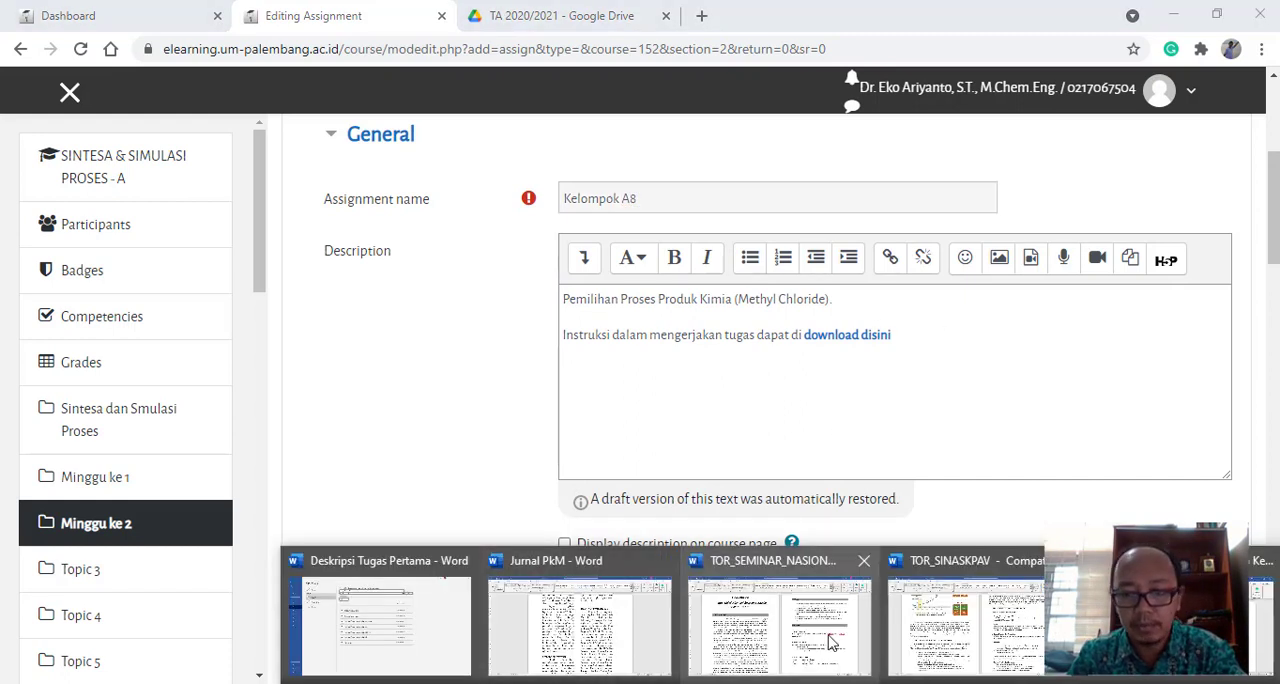
pyautogui.click(1262, 610)
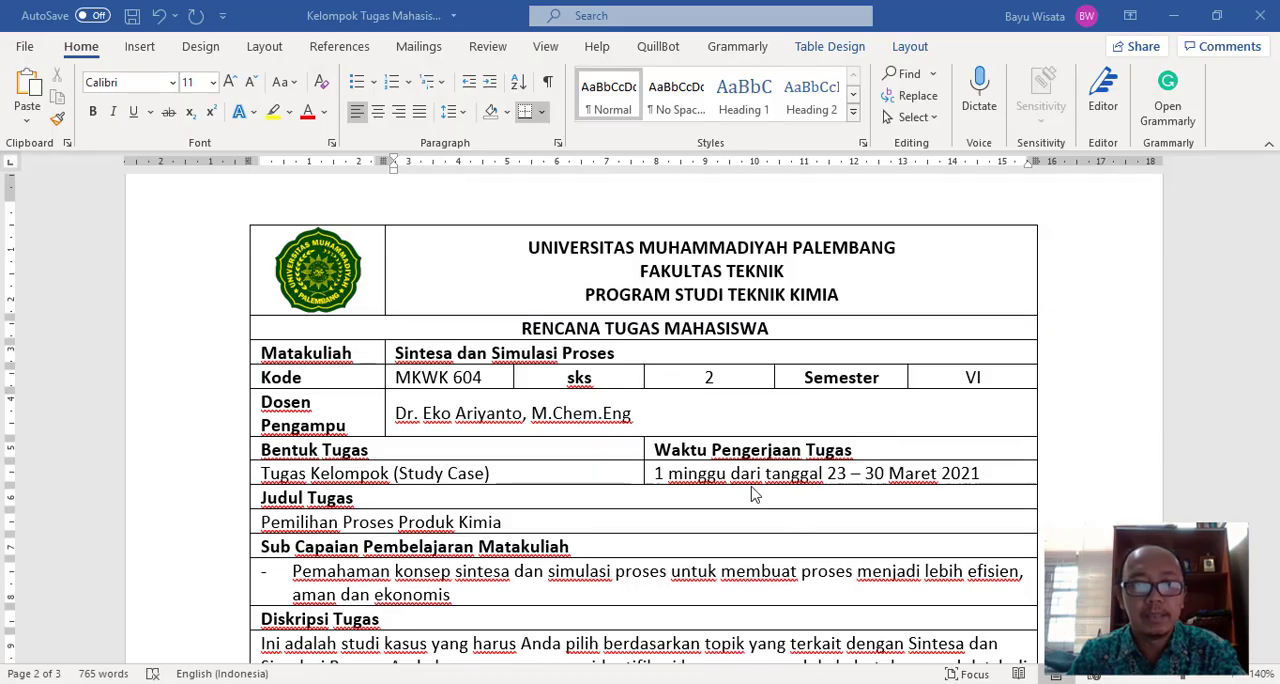
pyautogui.scroll(-10, 705, 430)
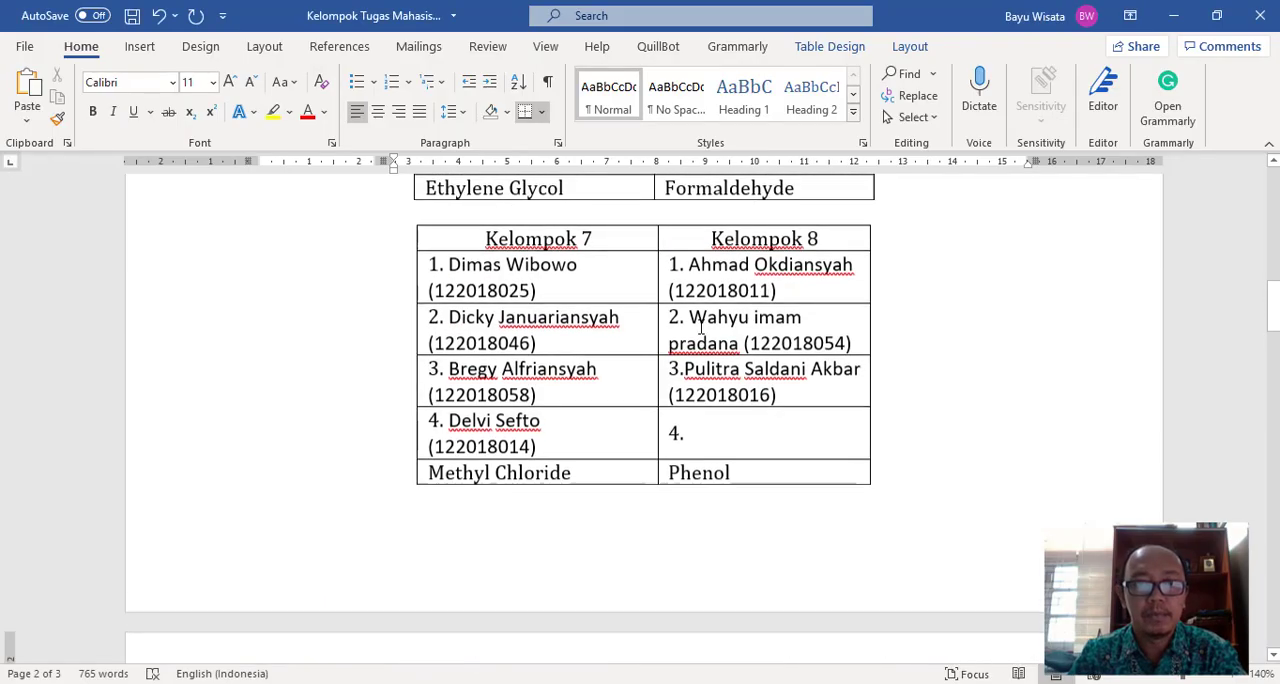
pyautogui.doubleClick(708, 474)
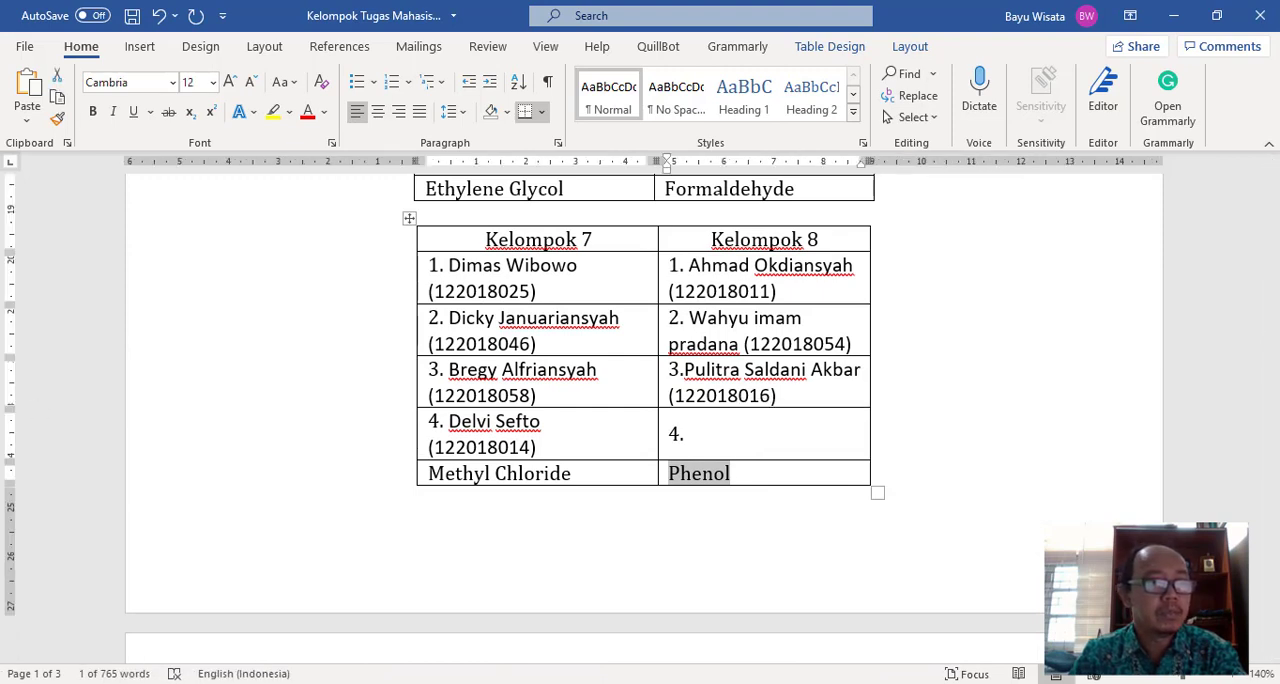
pyautogui.hotkey('alt', 'Tab')
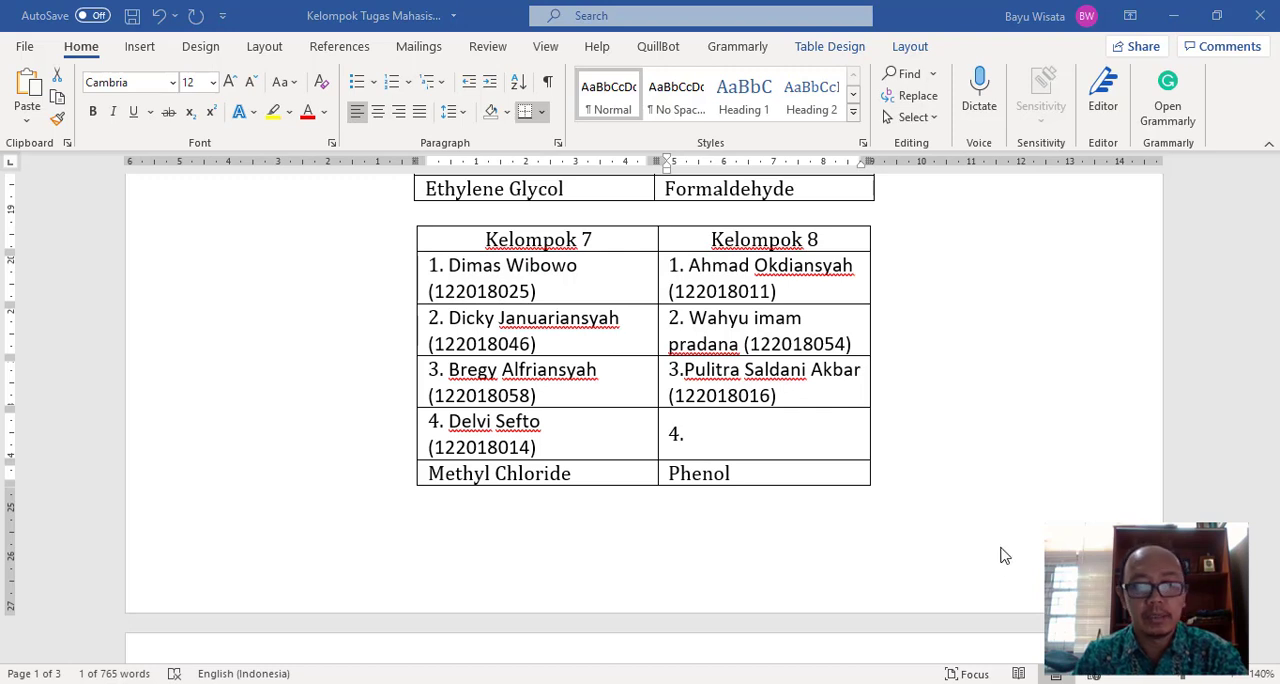
pyautogui.click(731, 473)
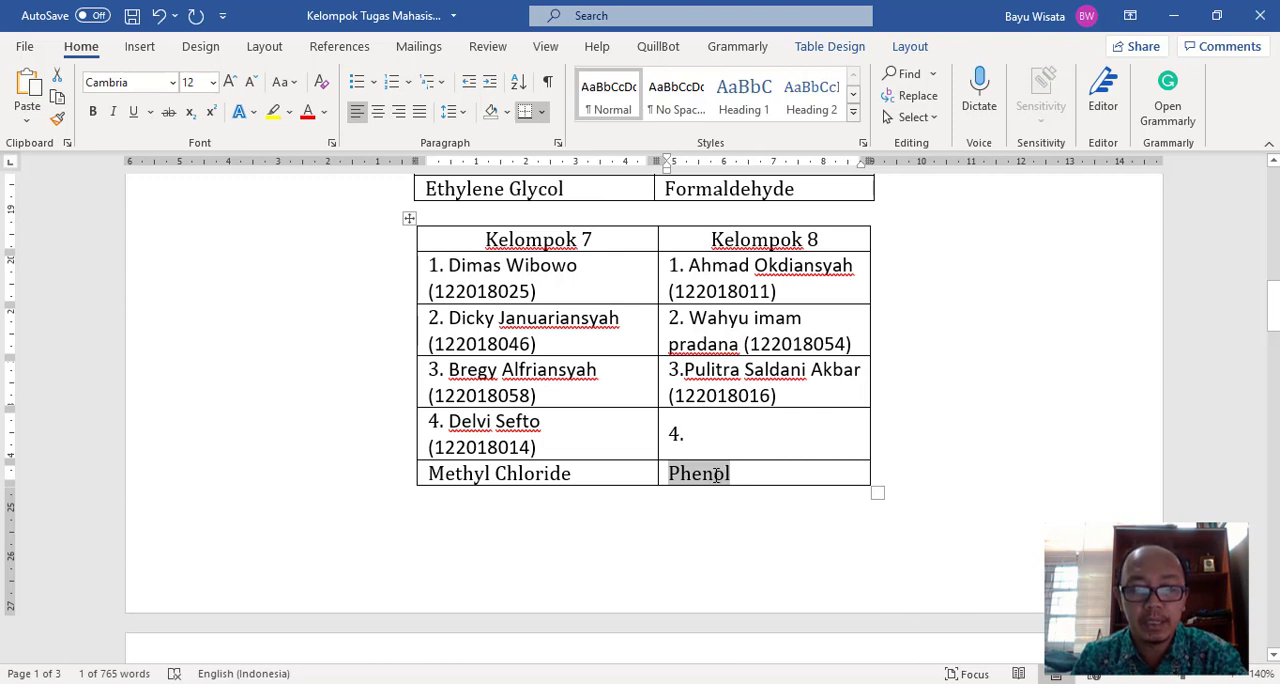
pyautogui.rightClick(716, 474)
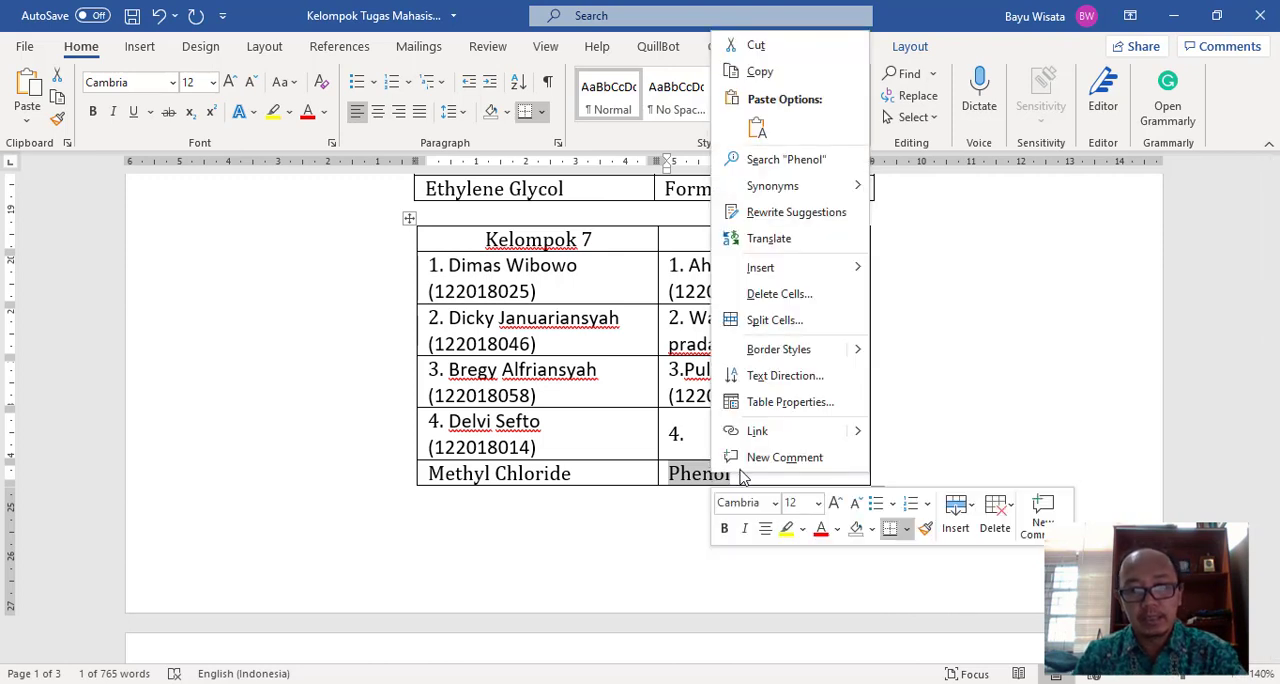
pyautogui.click(778, 72)
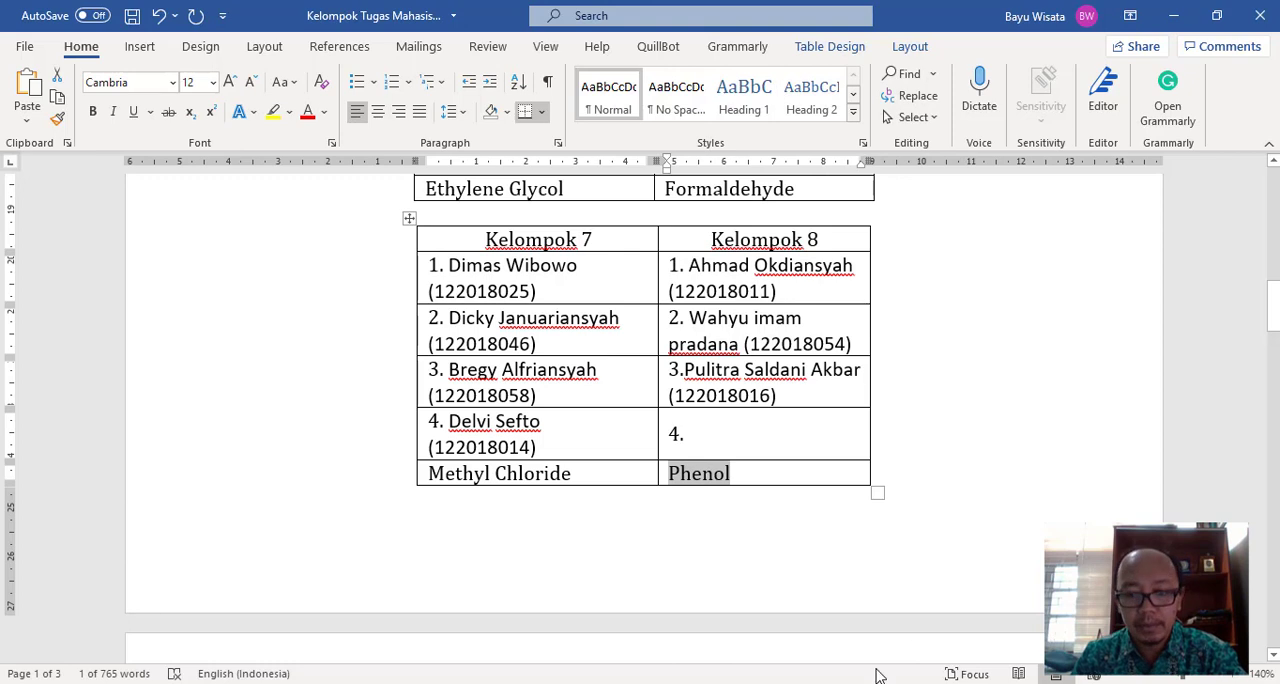
# - Back in the Chrome assignment form, replace Methyl Chloride with Phenol in the description and have the description displayed on the course page
pyautogui.moveTo(714, 682)
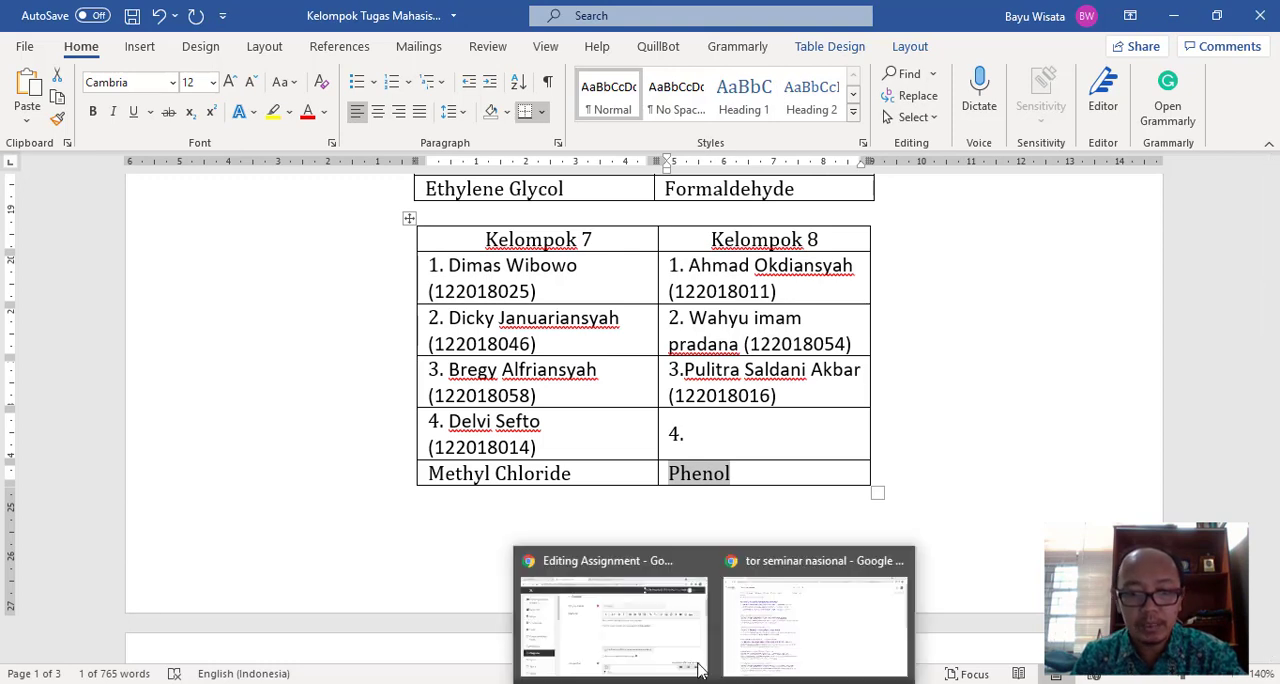
pyautogui.click(659, 637)
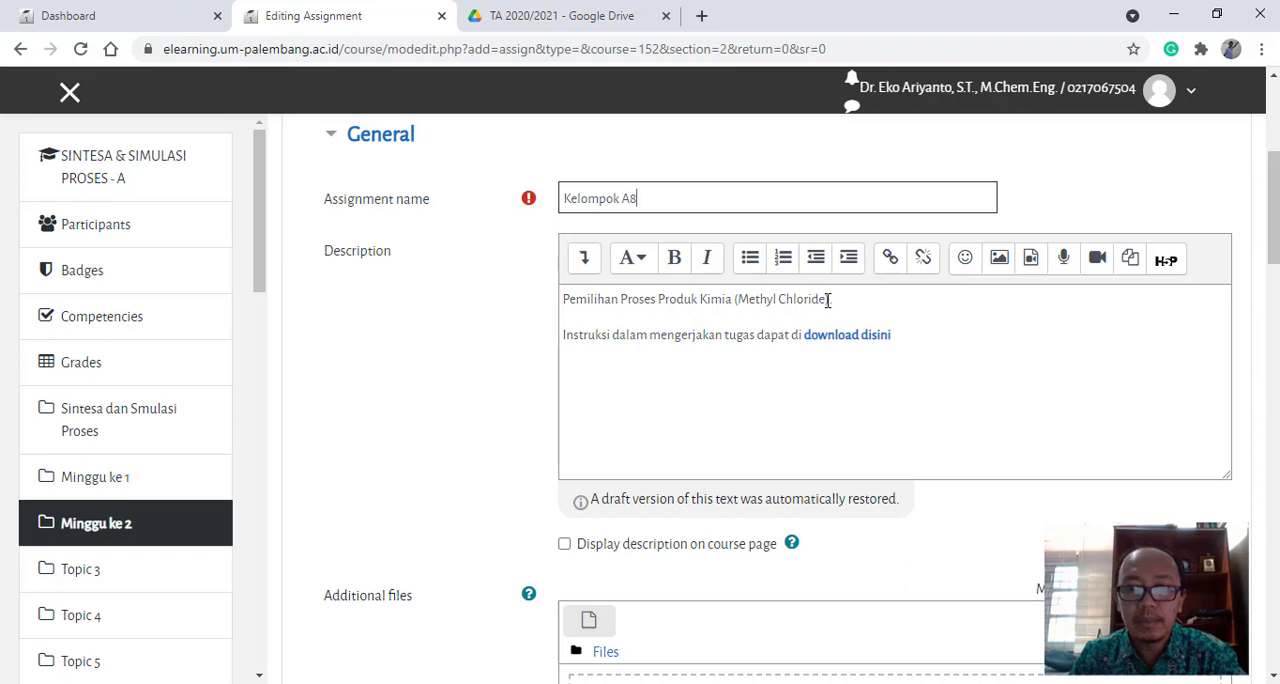
pyautogui.moveTo(828, 300); pyautogui.dragTo(740, 299)
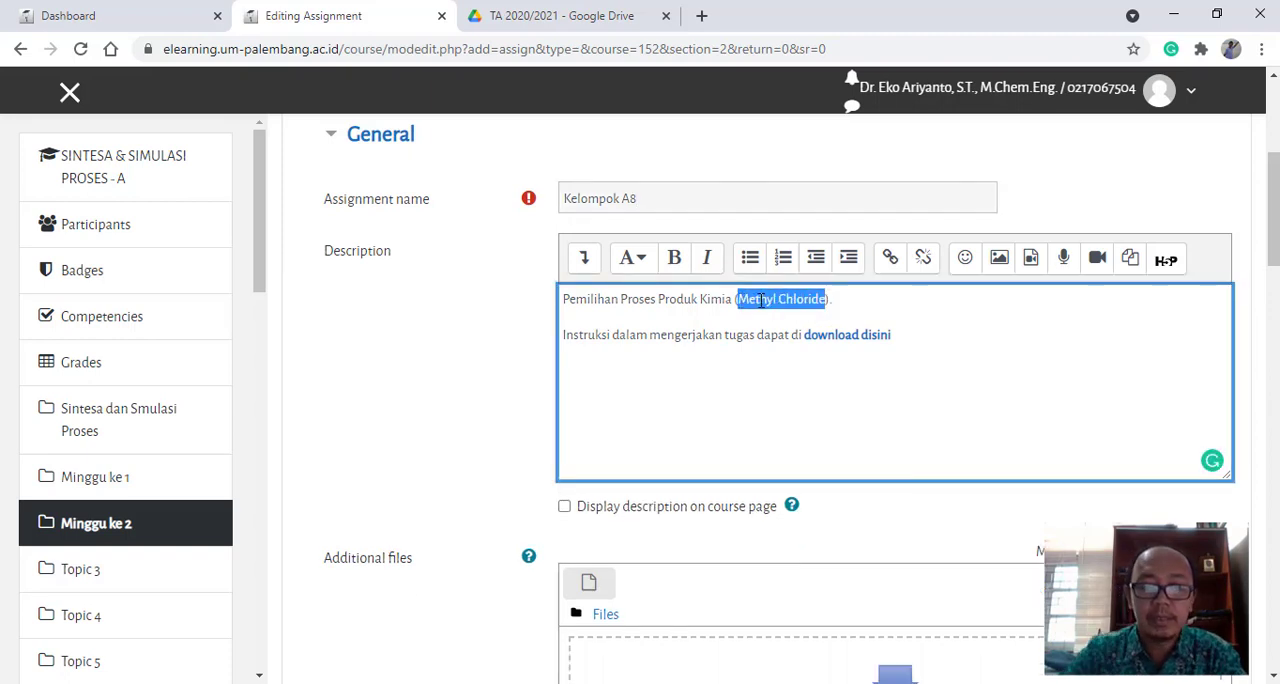
pyautogui.write('Phenol')
pyautogui.scroll(-2, 640, 490)
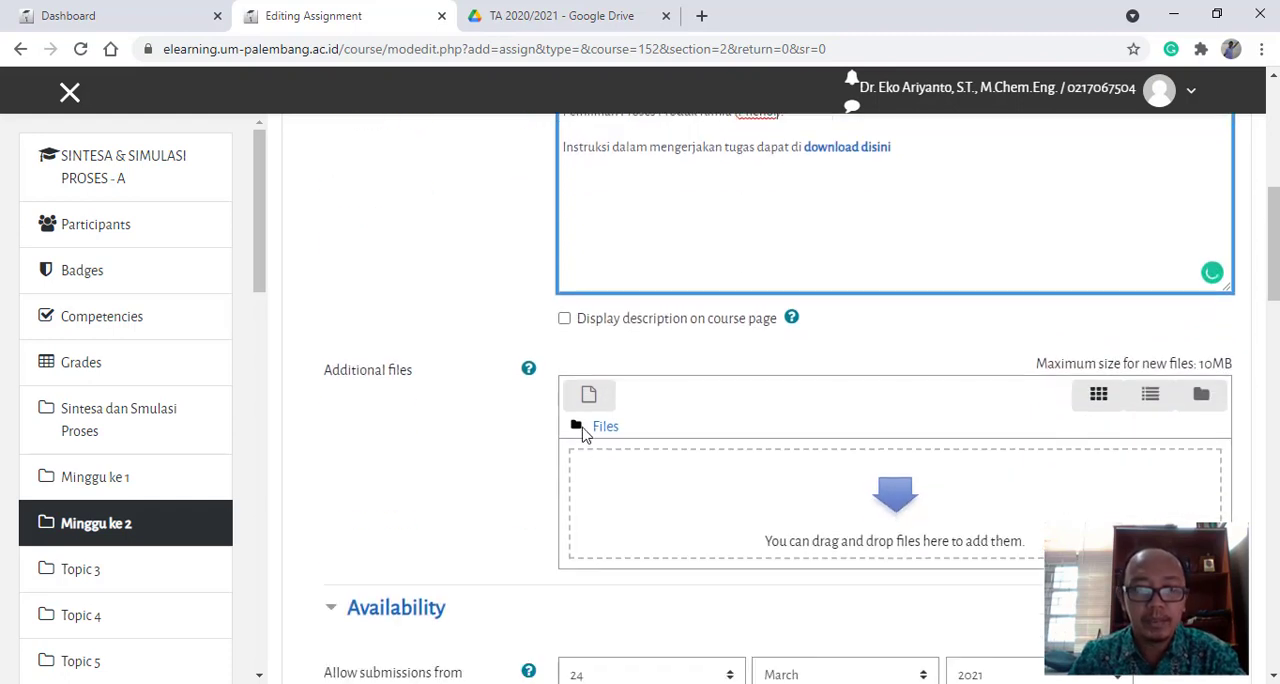
pyautogui.click(564, 317)
# - Set the submission opening time to 08:00 and the due date to 30 March 2021 at 20:00
pyautogui.scroll(-1, 520, 420)
pyautogui.scroll(-2, 512, 448)
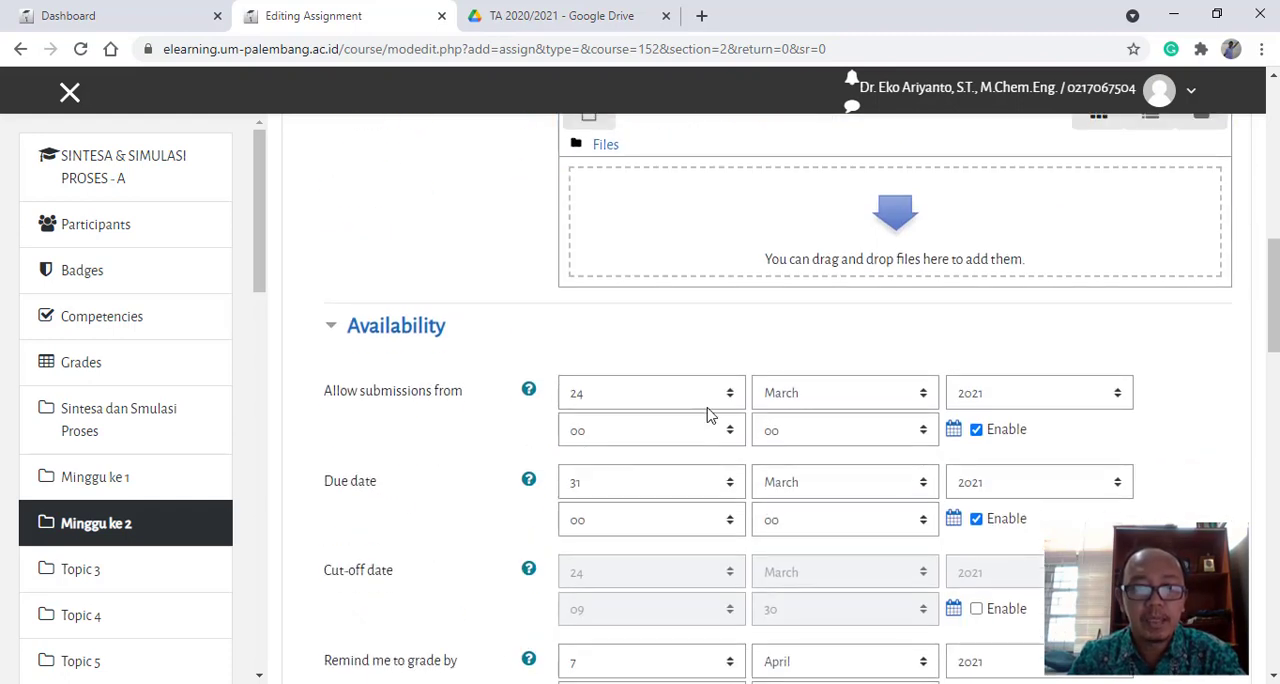
pyautogui.click(730, 492)
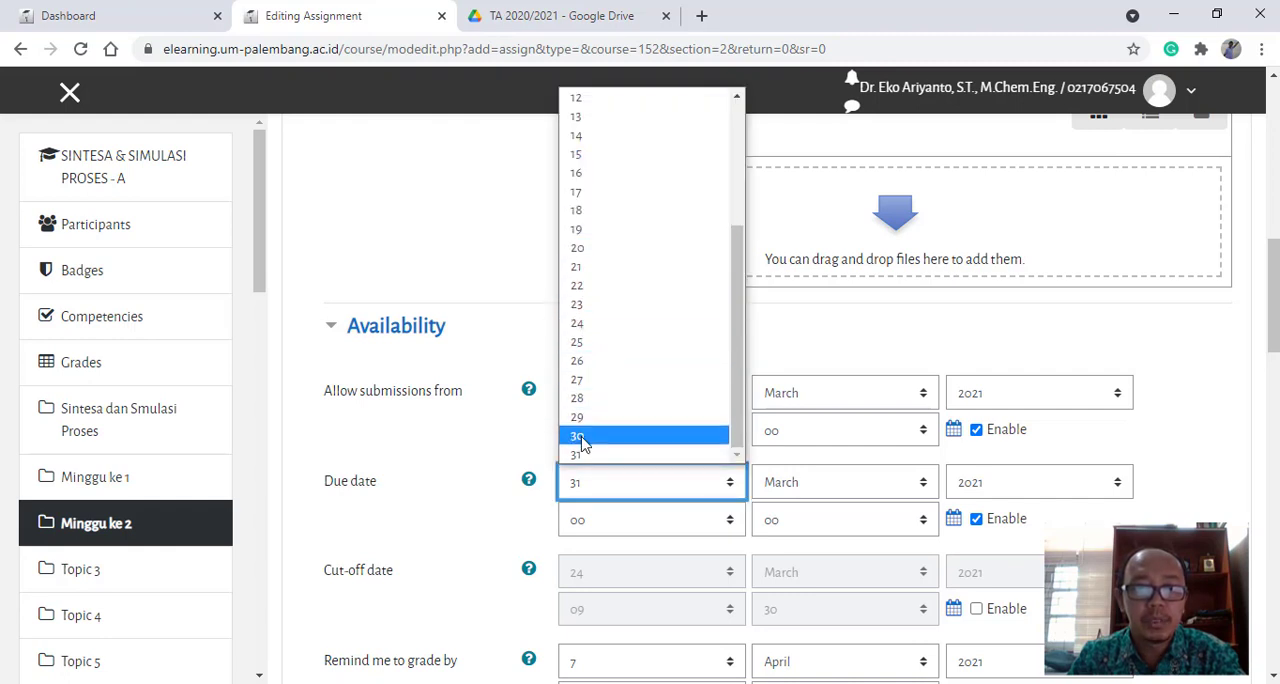
pyautogui.click(650, 437)
pyautogui.click(730, 430)
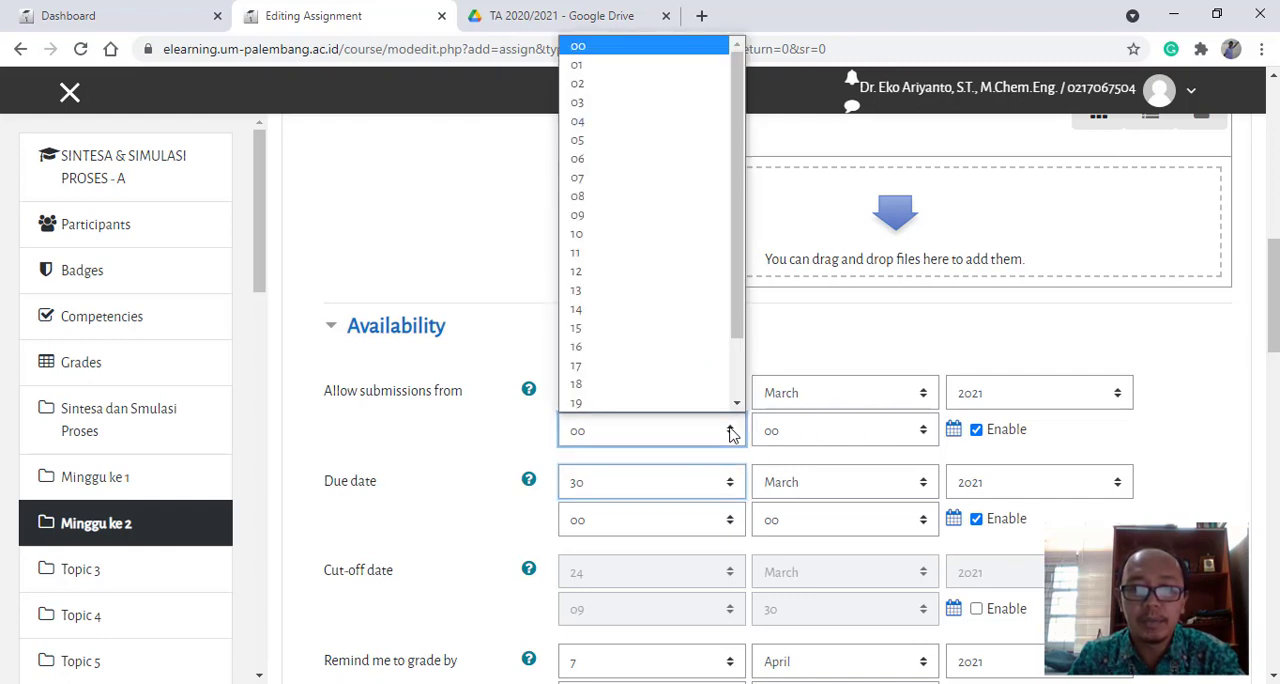
pyautogui.click(589, 201)
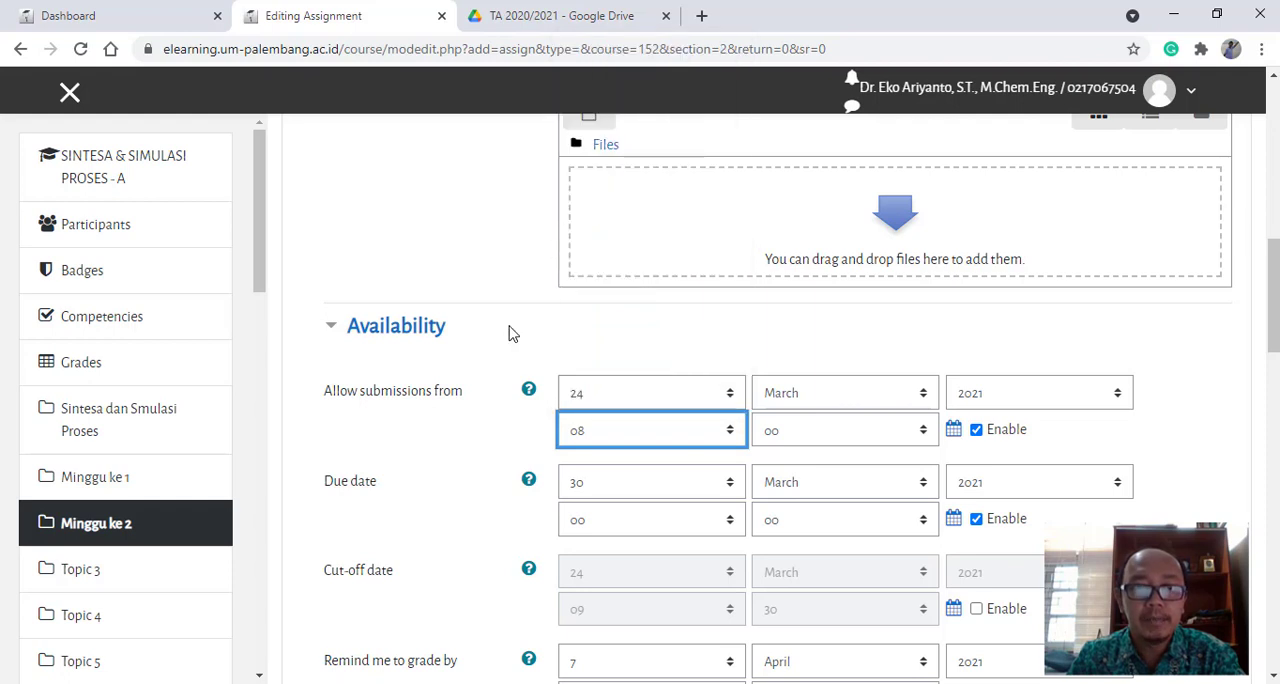
pyautogui.scroll(-2, 688, 468)
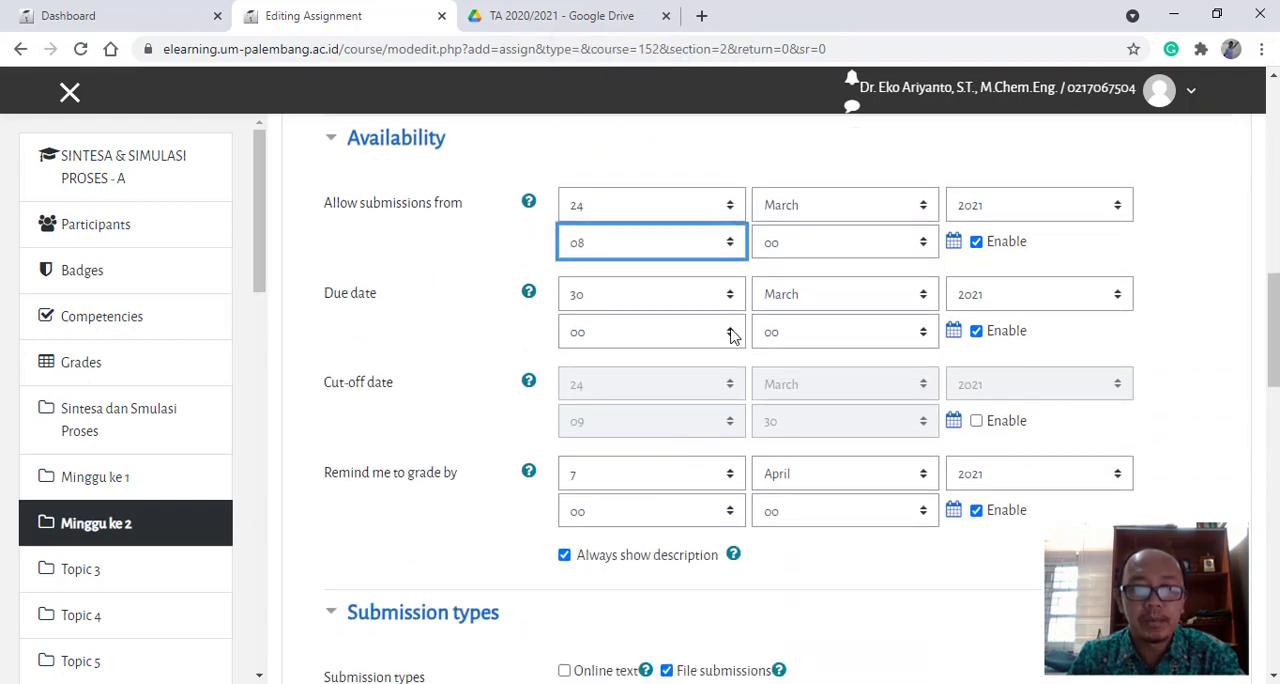
pyautogui.click(729, 333)
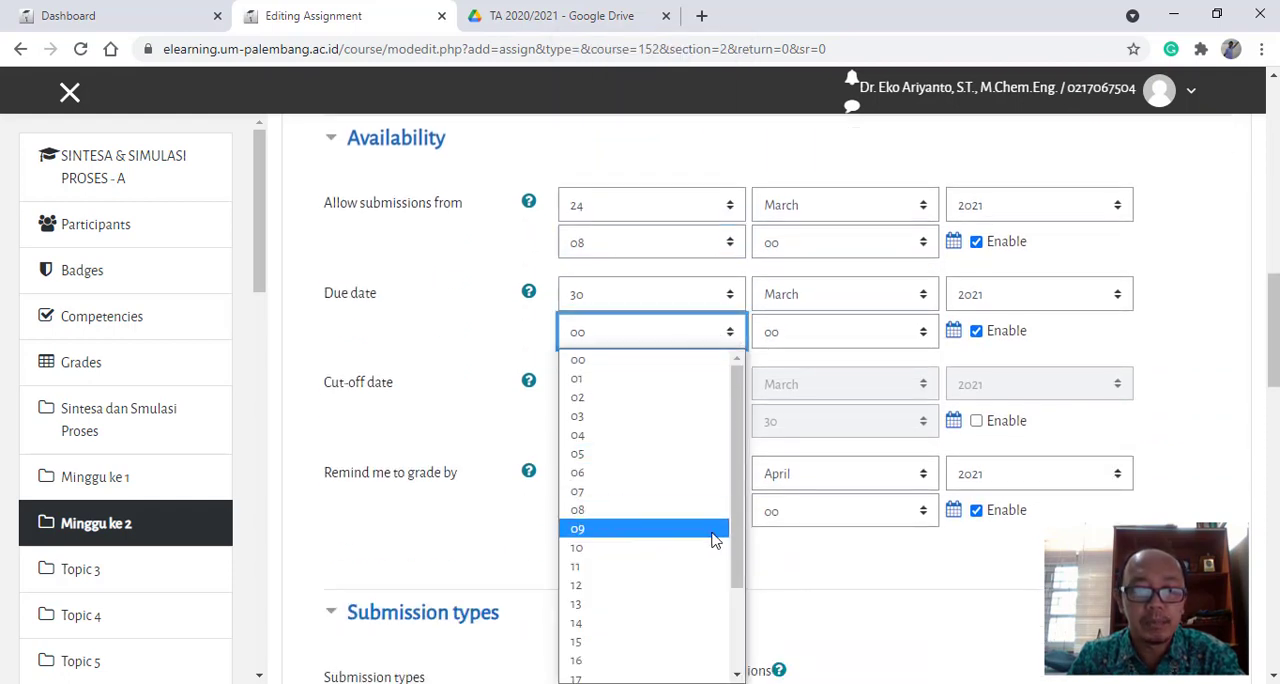
pyautogui.moveTo(737, 533); pyautogui.dragTo(737, 600)
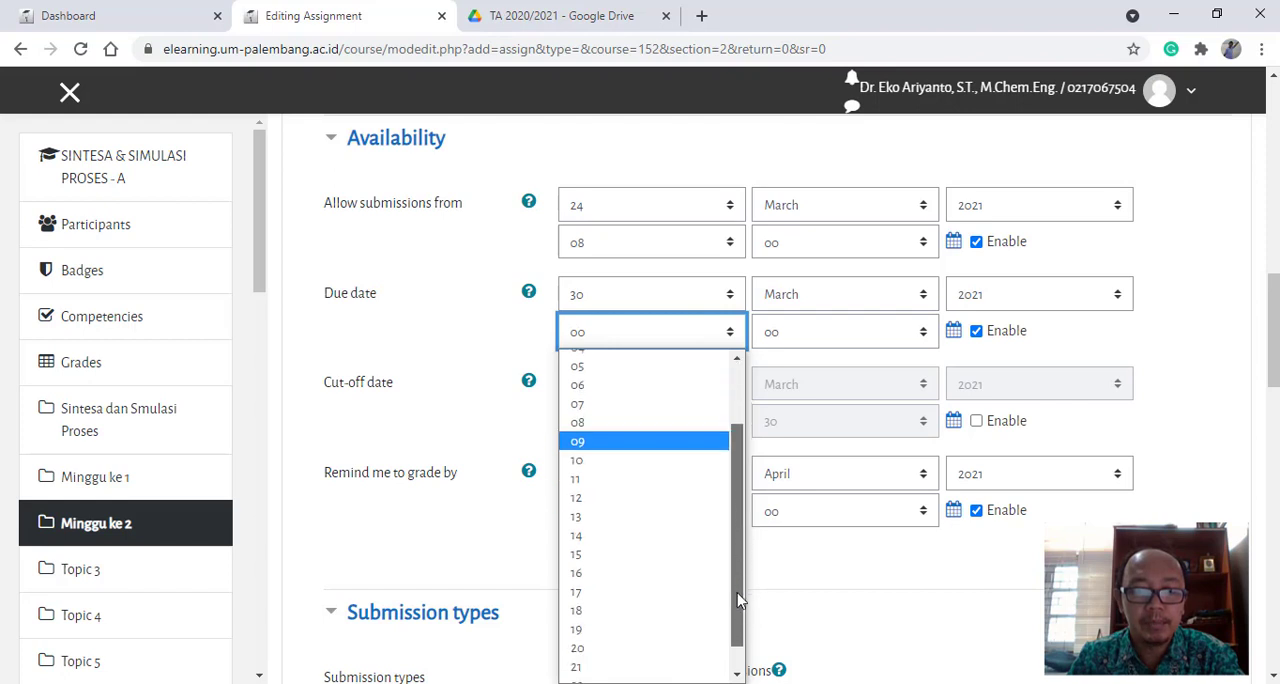
pyautogui.click(580, 648)
# - Set the grading reminder to 1 April 2021 at 08:00
pyautogui.scroll(-1, 600, 490)
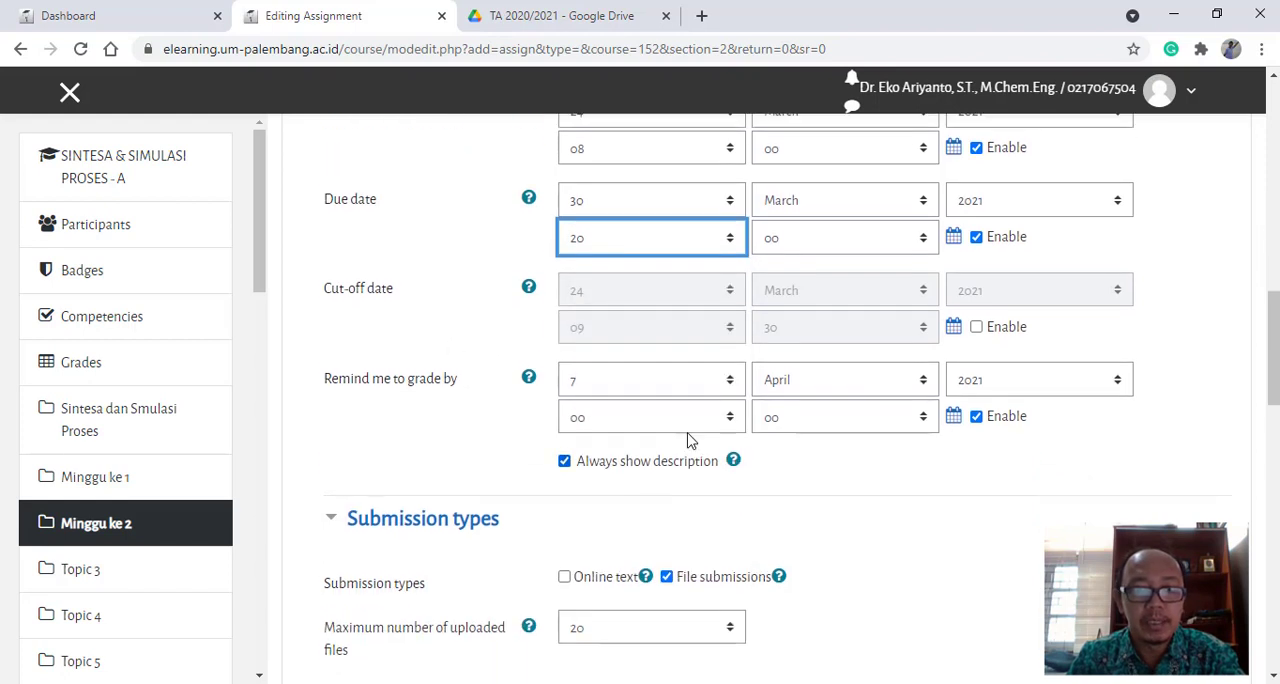
pyautogui.click(730, 380)
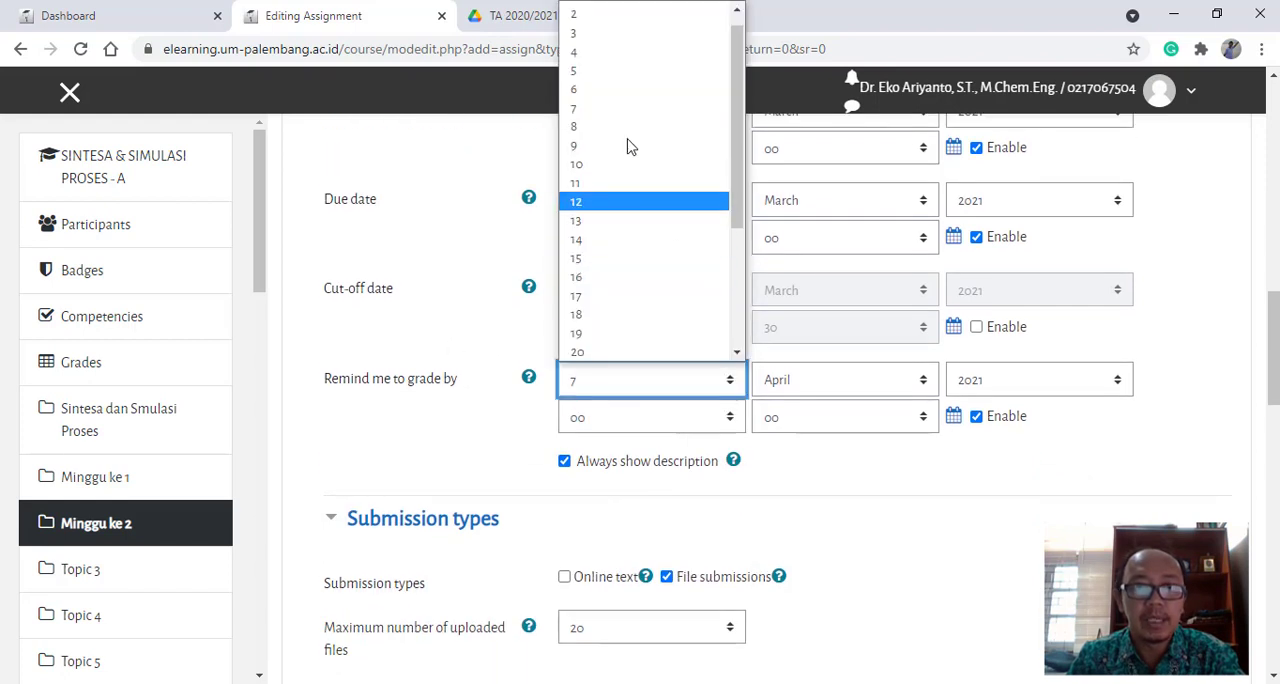
pyautogui.scroll(1, 604, 25)
pyautogui.click(604, 16)
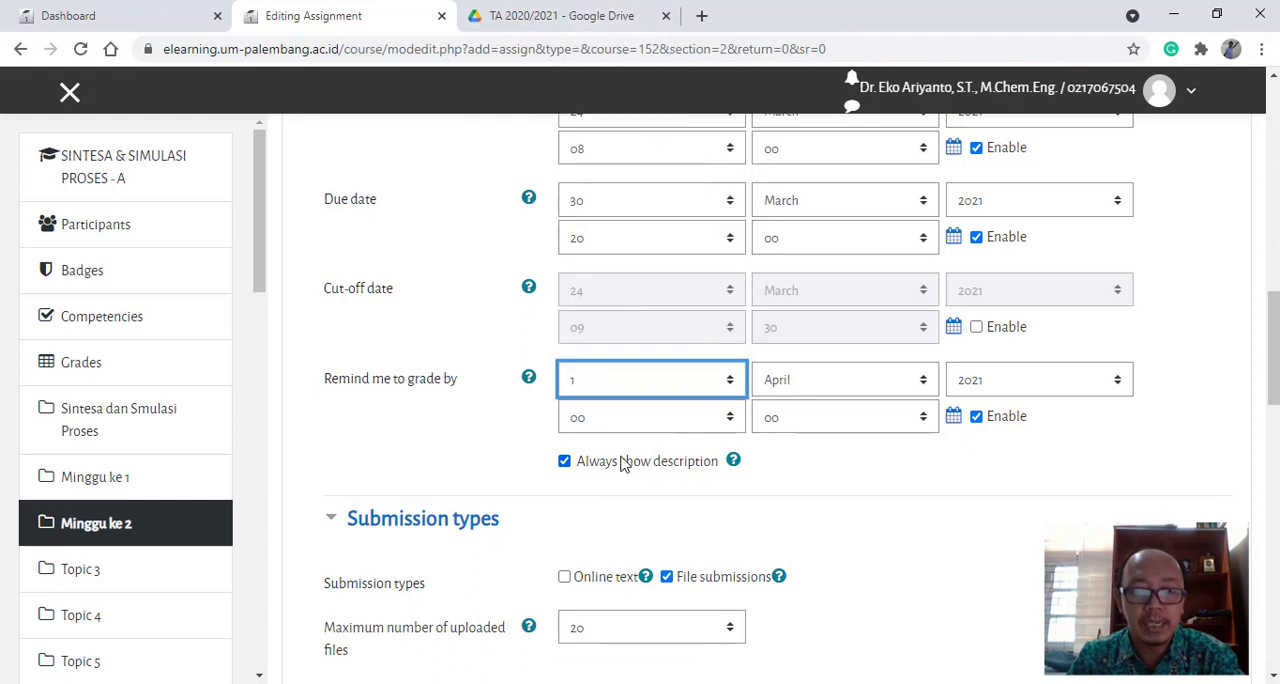
pyautogui.click(730, 418)
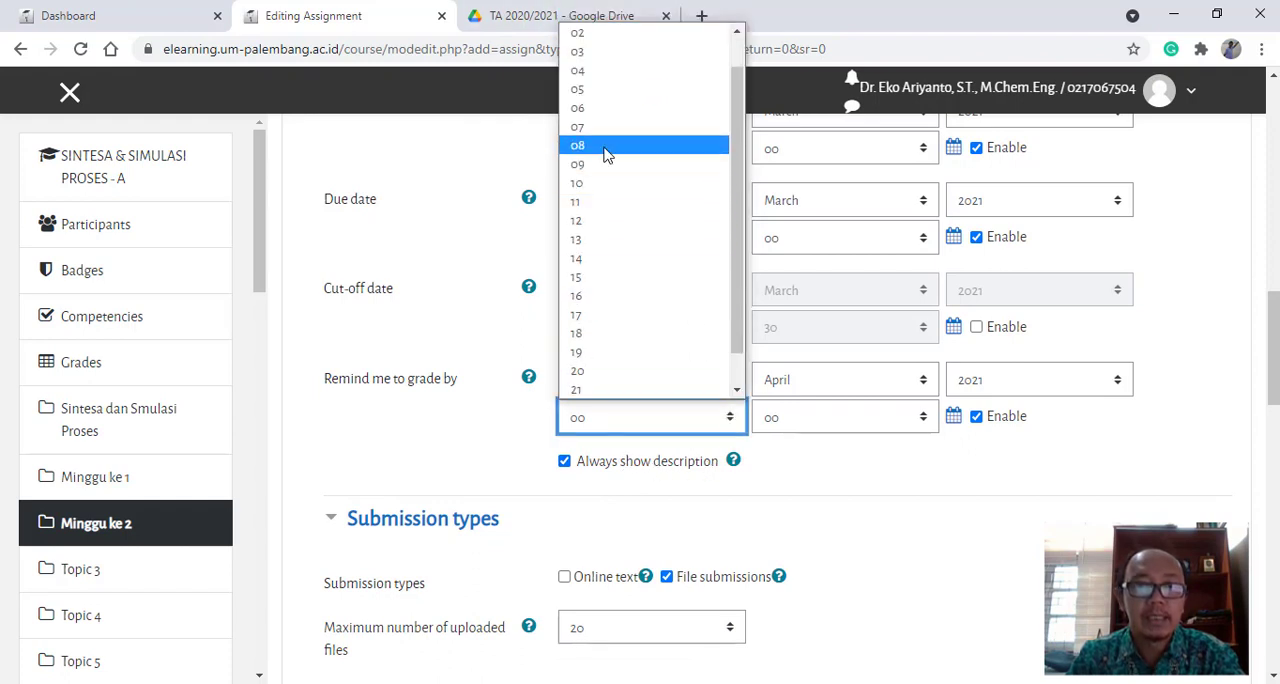
pyautogui.click(605, 152)
pyautogui.scroll(-2, 560, 440)
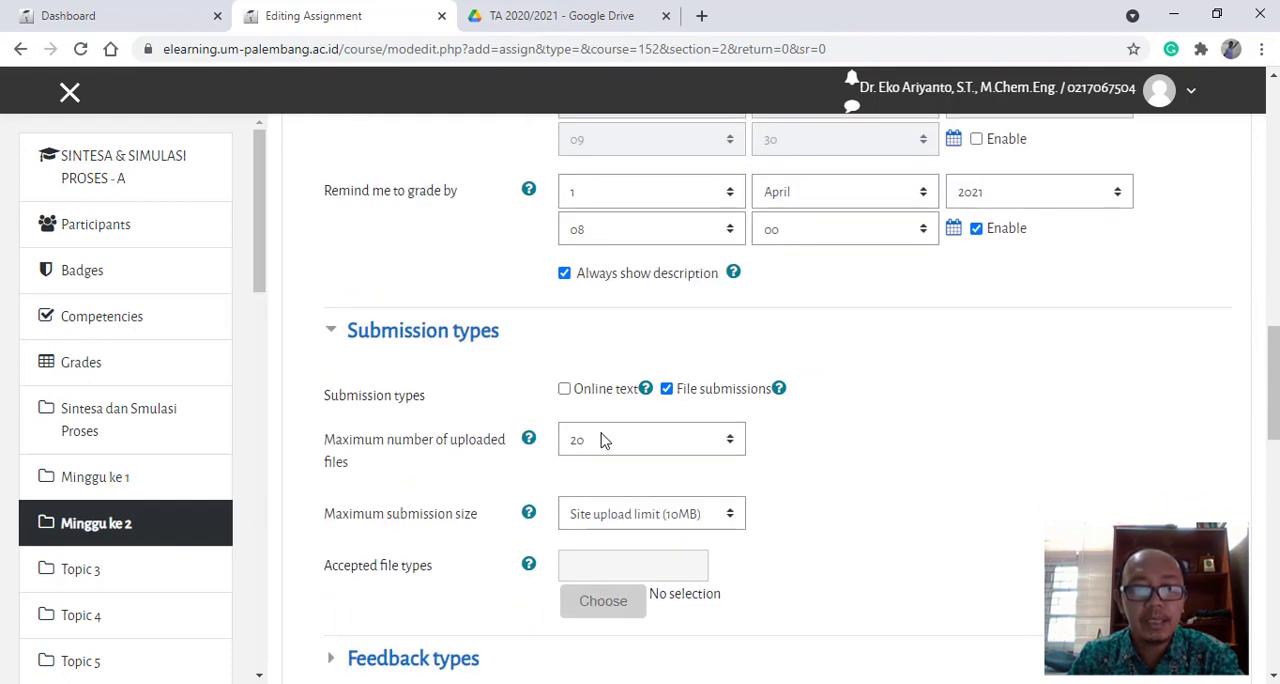
# - Set the maximum number of uploaded files for the assignment to 1
pyautogui.click(732, 446)
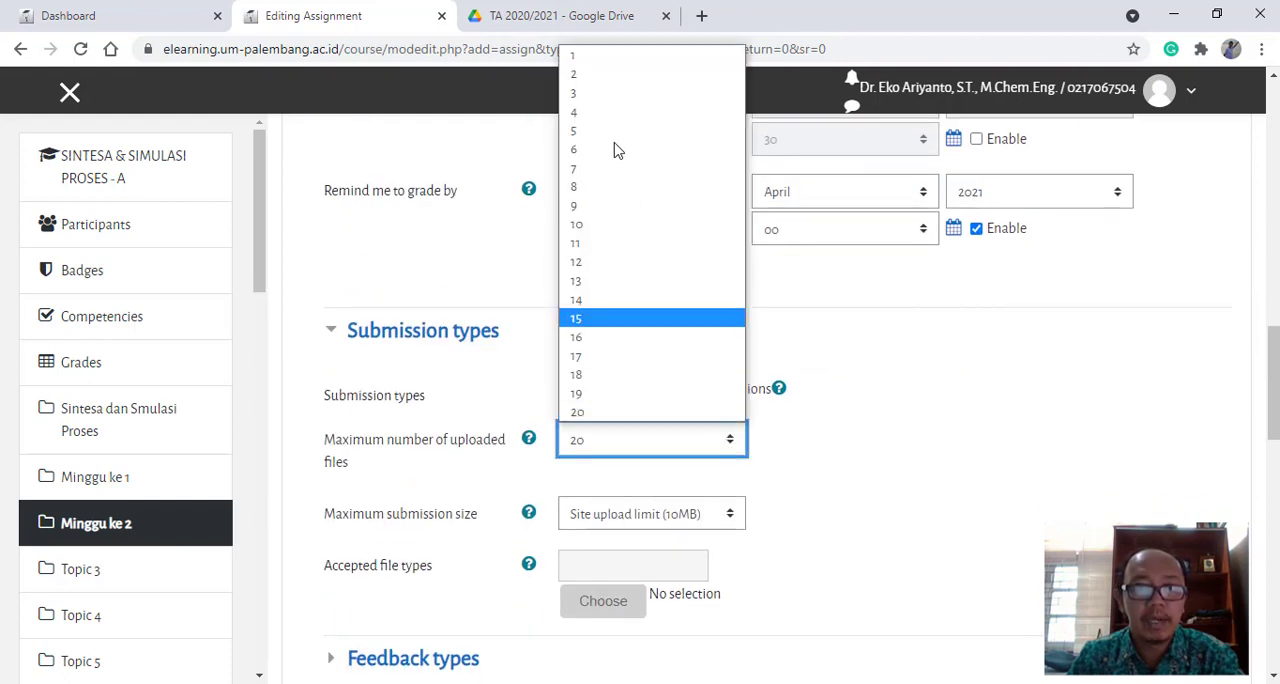
pyautogui.click(606, 53)
pyautogui.scroll(-2, 711, 555)
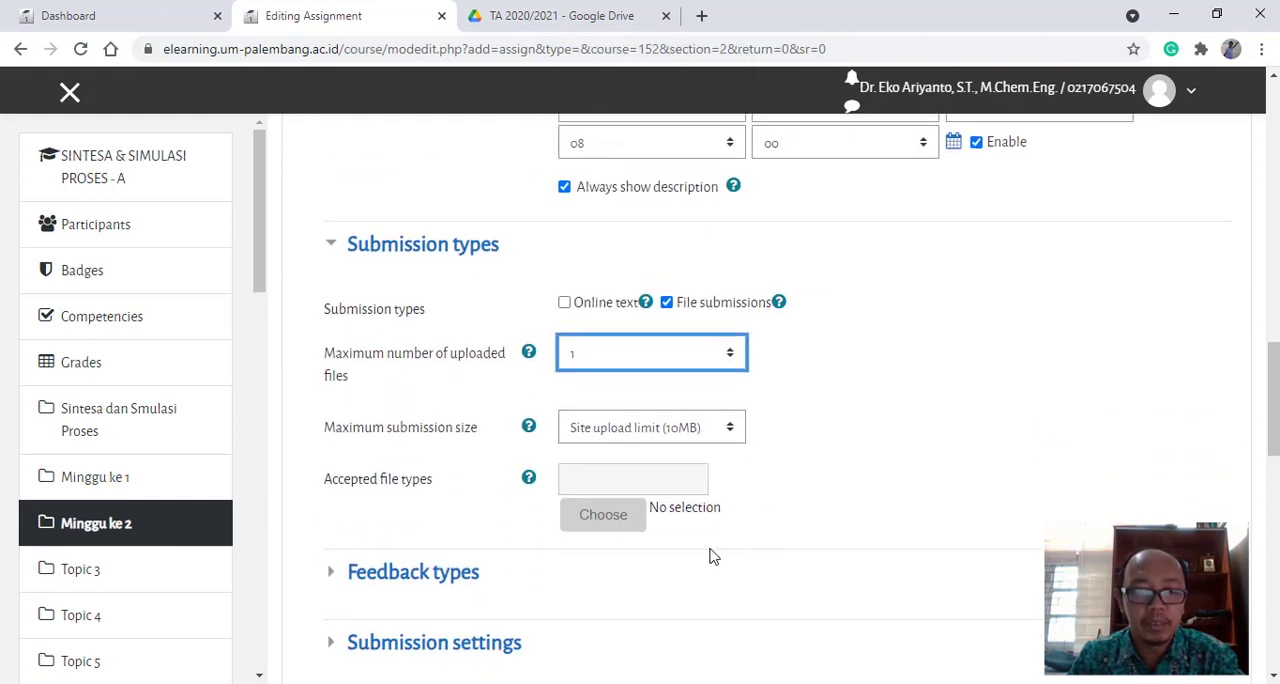
# - Restrict the accepted file types to PDF document, Word 2007 document and Word document, and save the selection
pyautogui.click(606, 424)
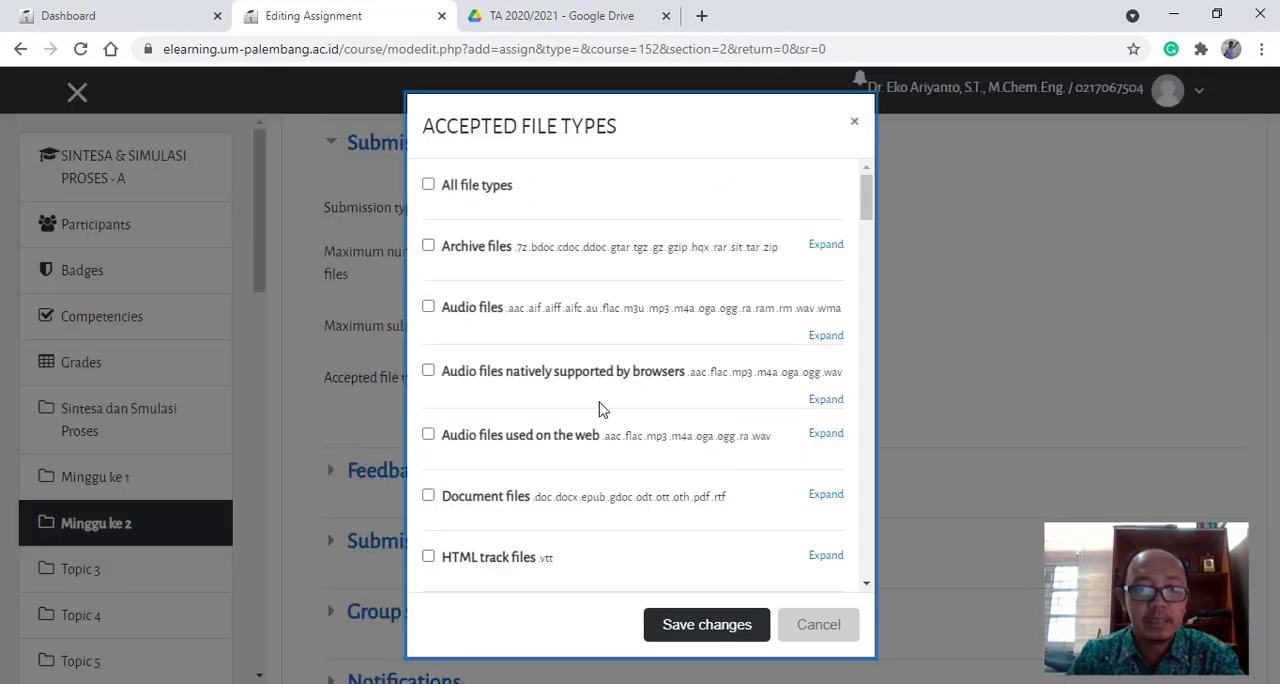
pyautogui.click(447, 501)
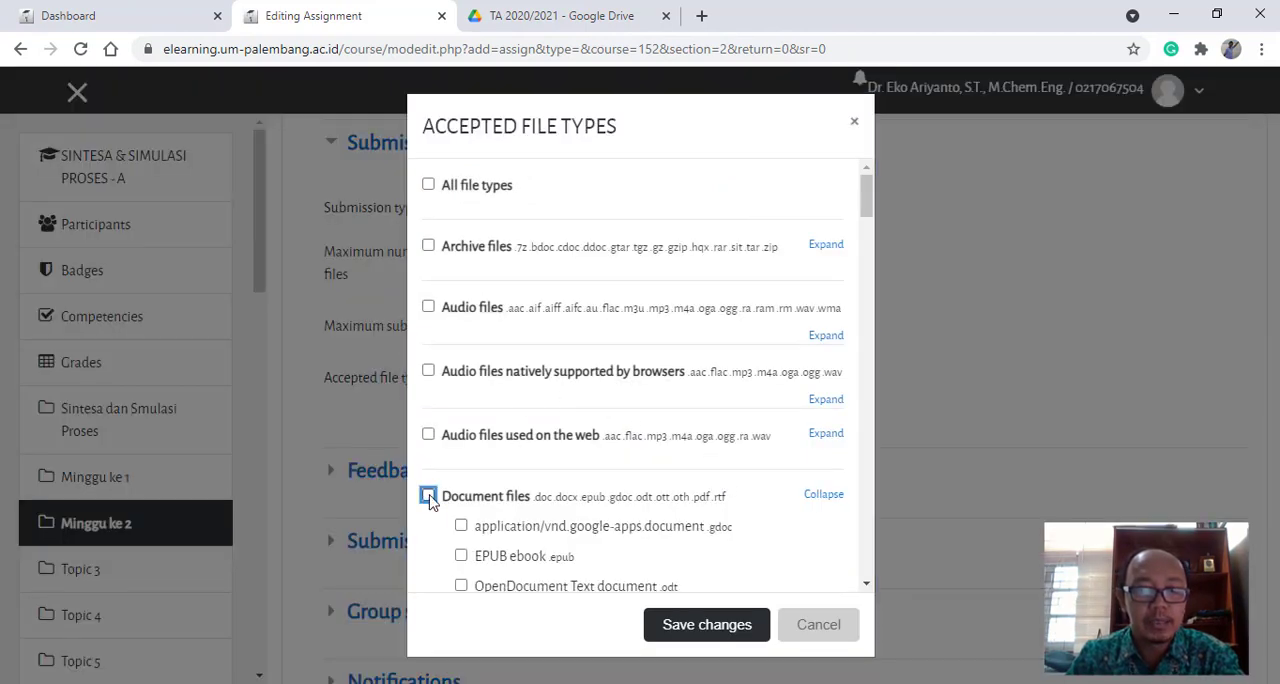
pyautogui.scroll(-2, 553, 523)
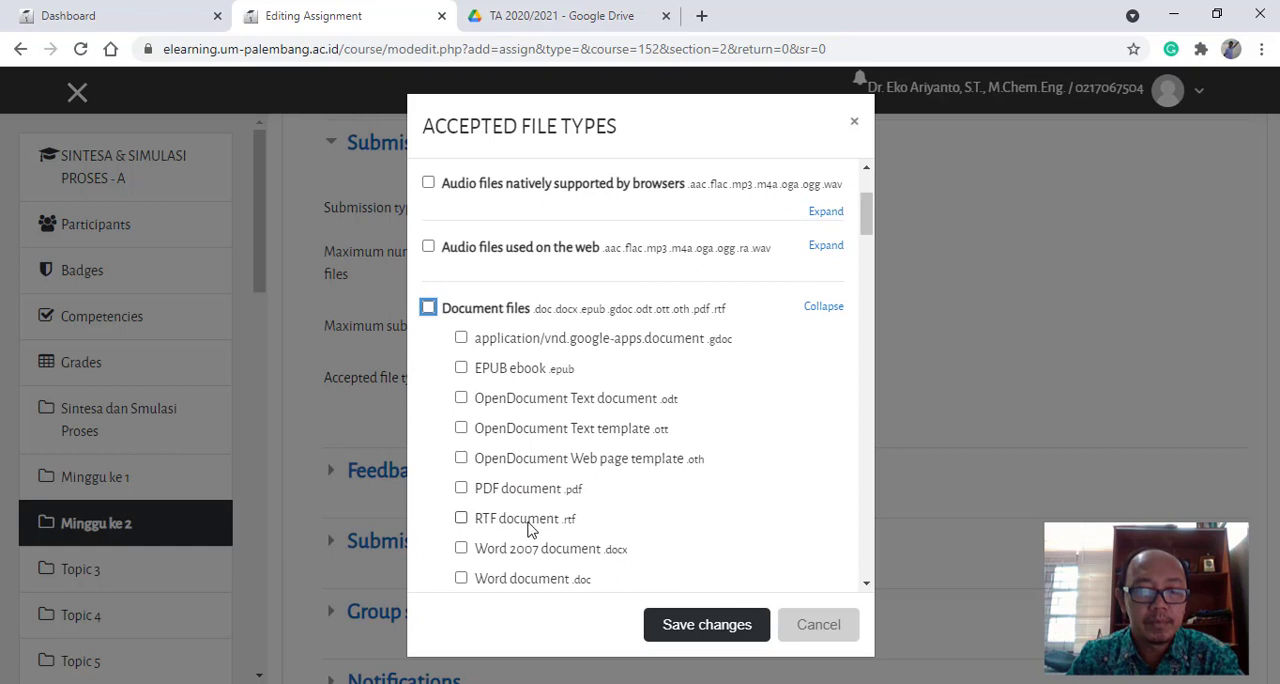
pyautogui.click(497, 491)
pyautogui.scroll(-3, 500, 495)
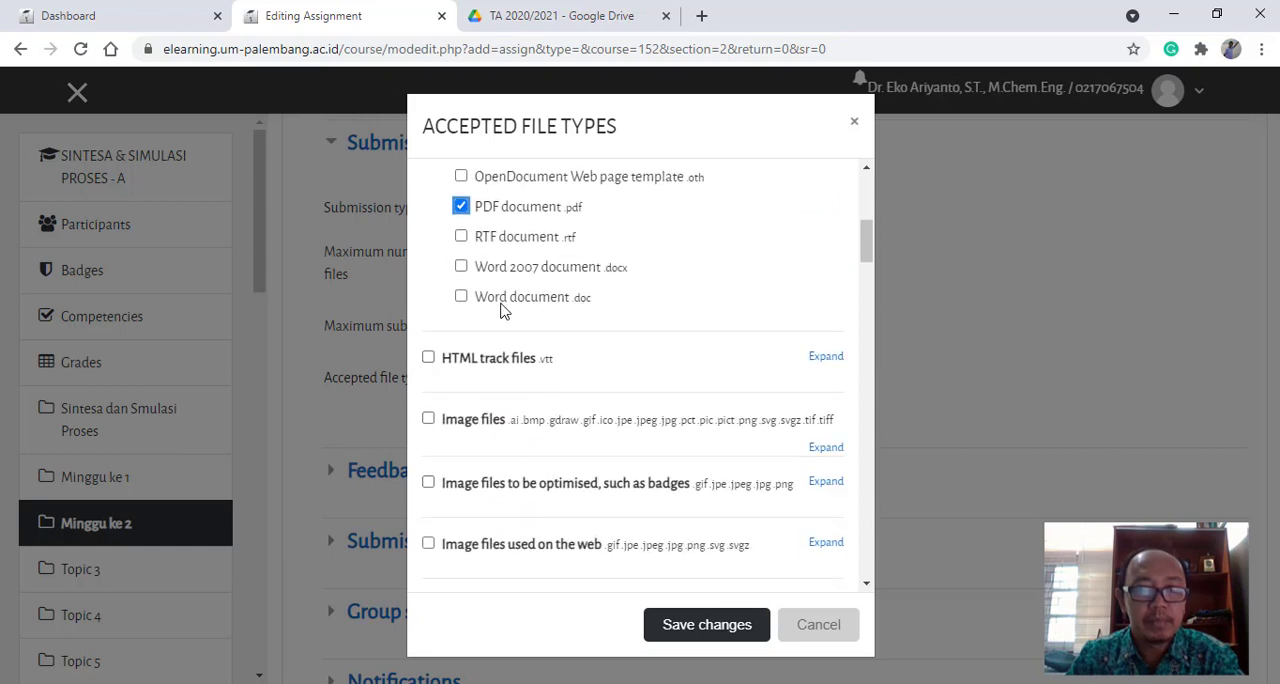
pyautogui.click(494, 299)
pyautogui.click(487, 269)
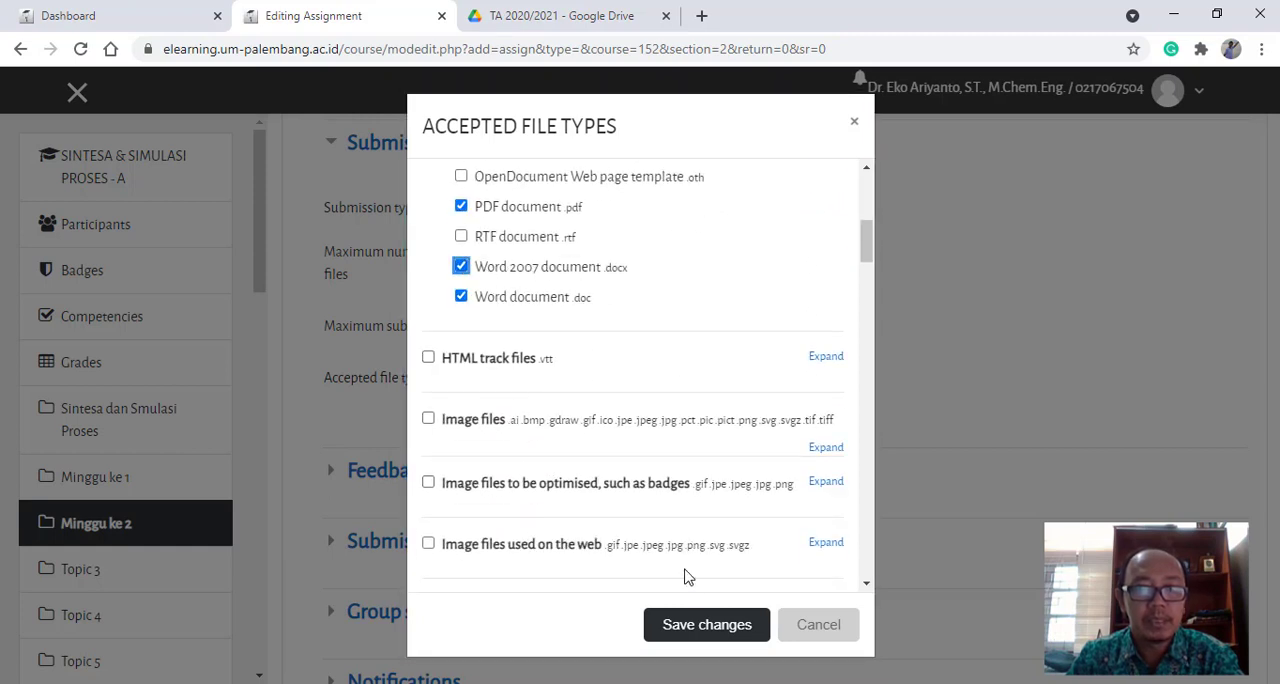
pyautogui.click(692, 638)
# - In the group submission settings, have students submit in groups and require a group to make a submission
pyautogui.scroll(-2, 560, 505)
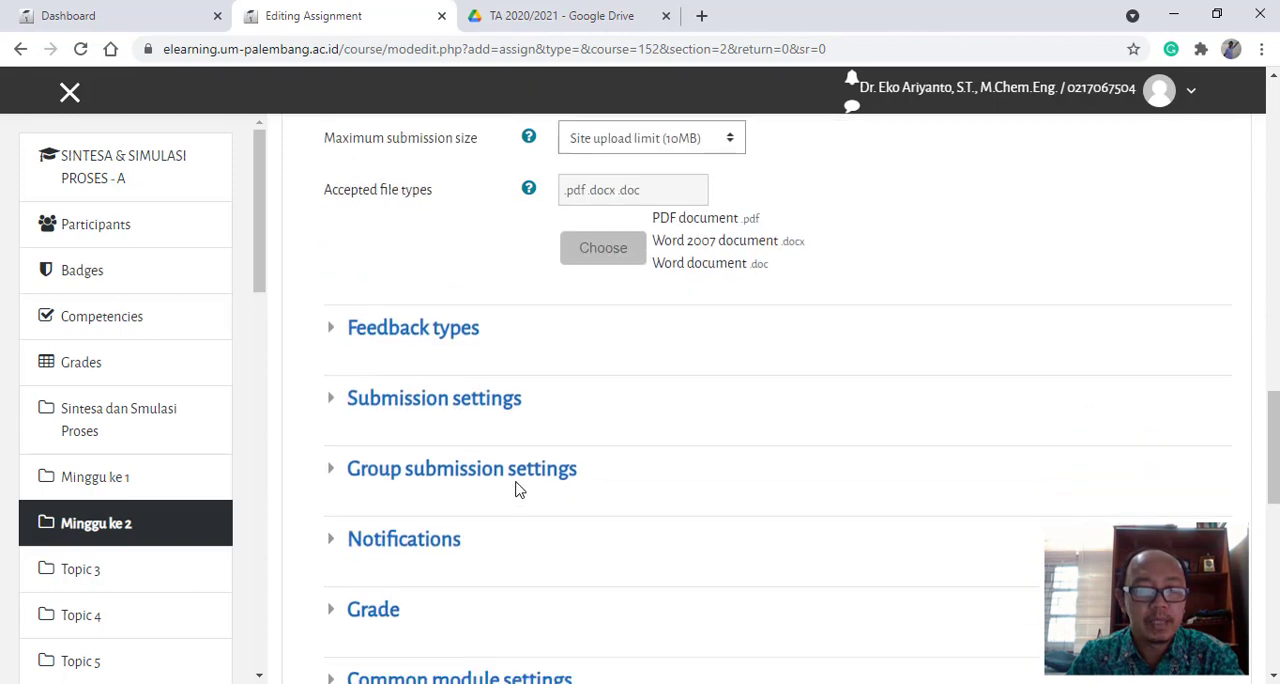
pyautogui.click(461, 408)
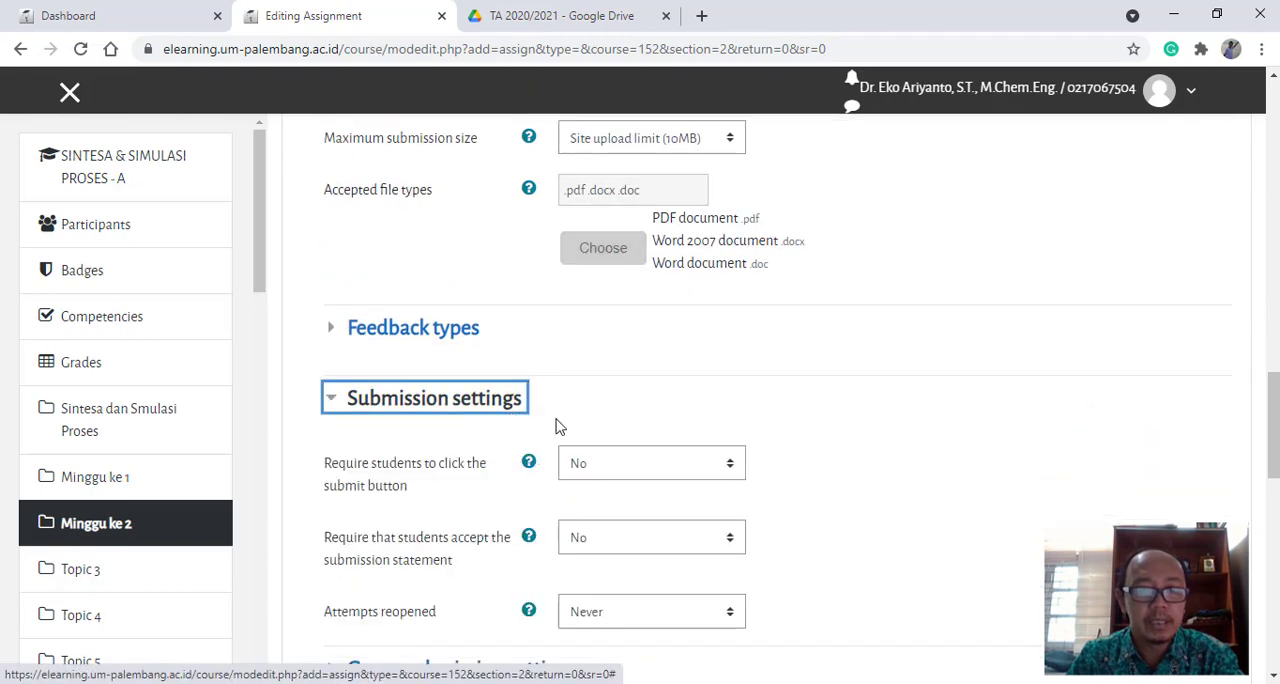
pyautogui.click(474, 412)
pyautogui.click(445, 476)
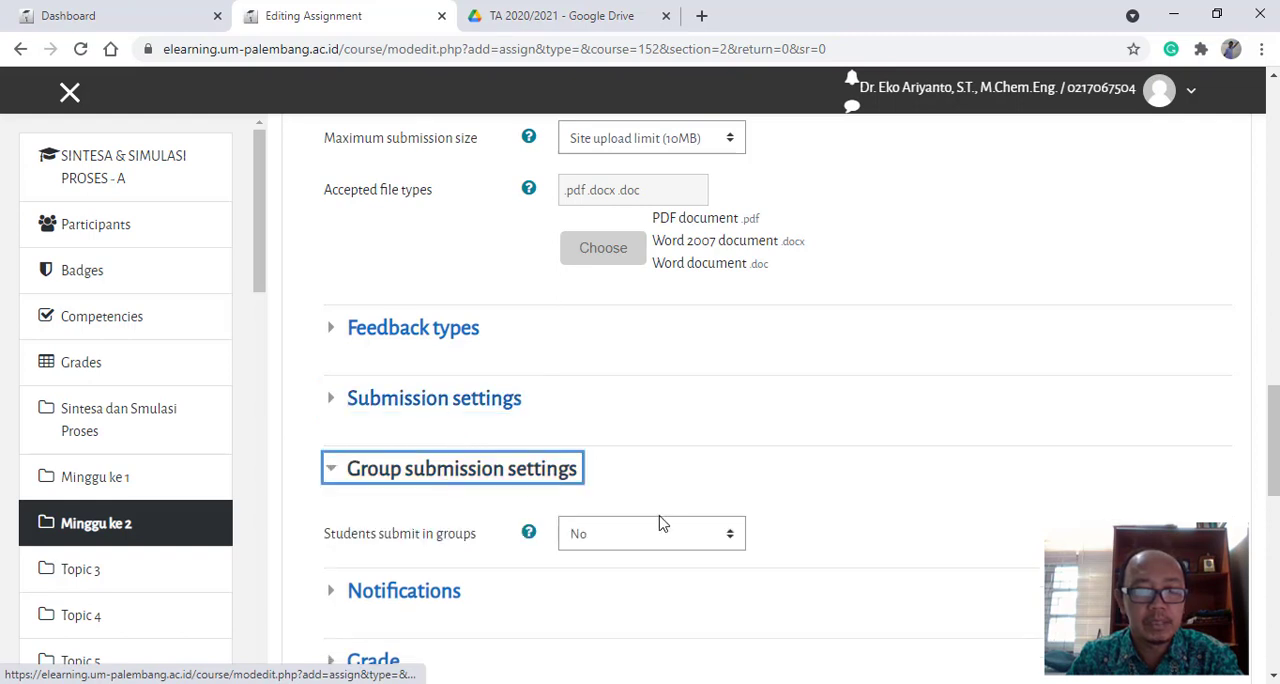
pyautogui.click(731, 540)
pyautogui.click(615, 582)
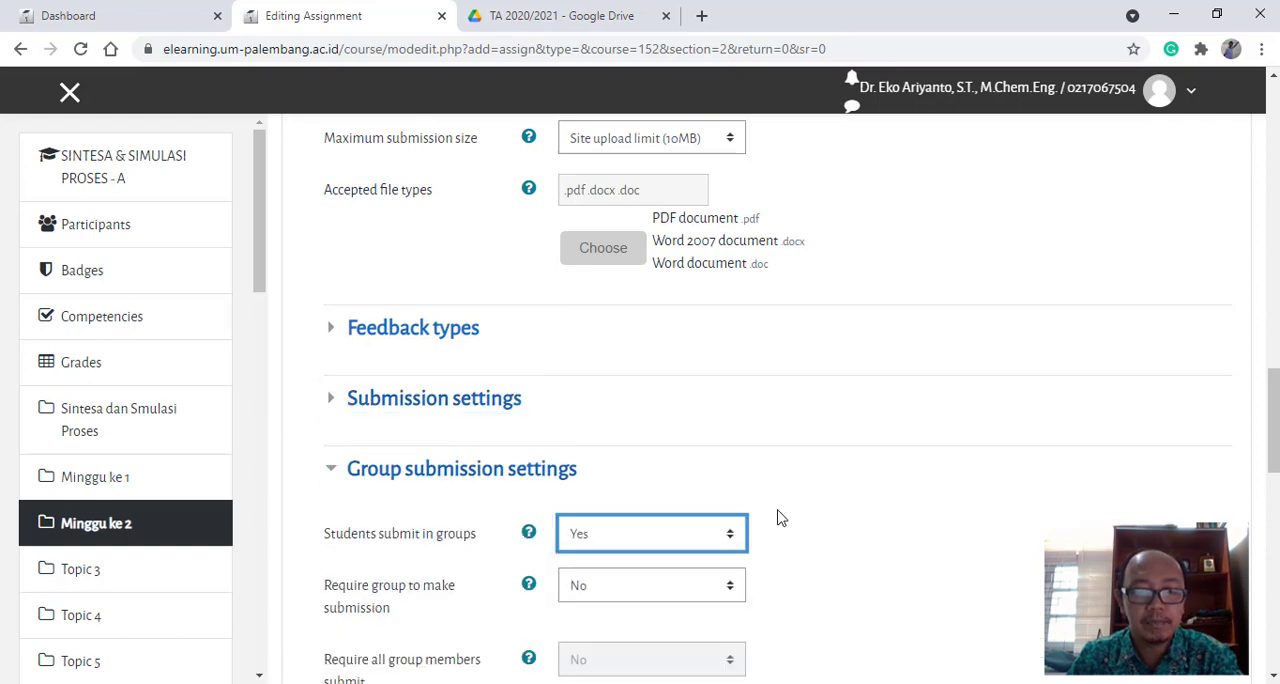
pyautogui.scroll(-3, 777, 517)
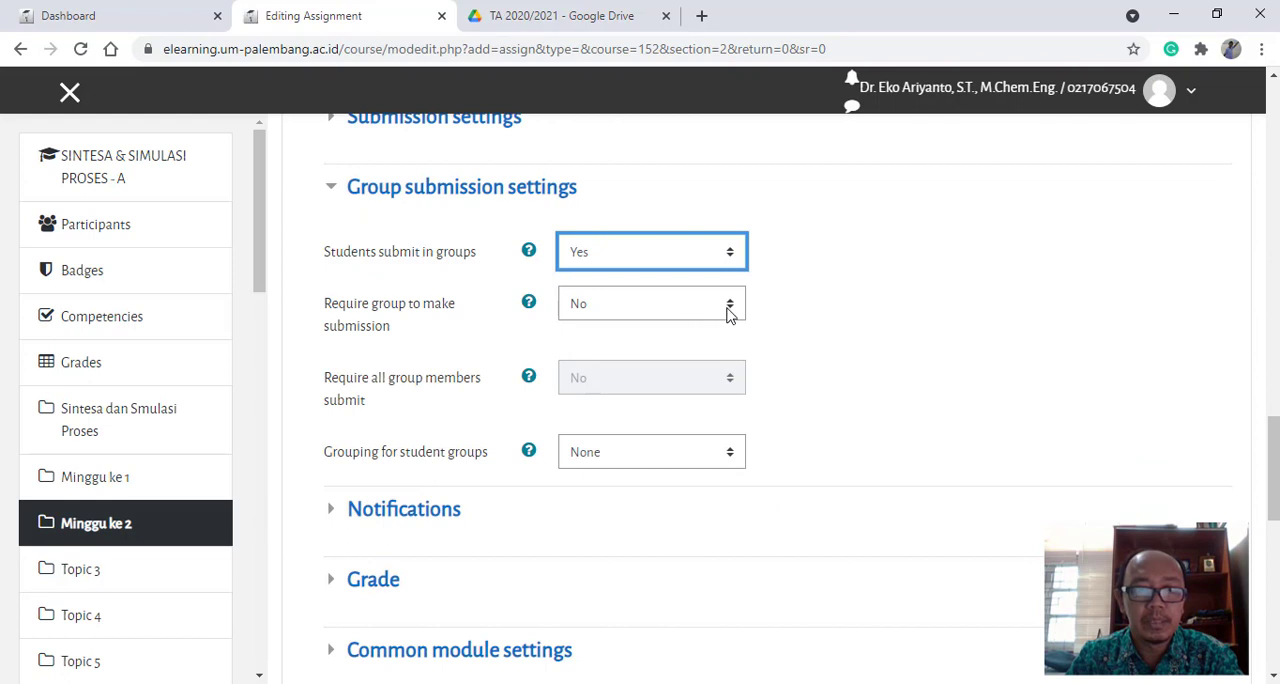
pyautogui.click(730, 305)
pyautogui.click(621, 352)
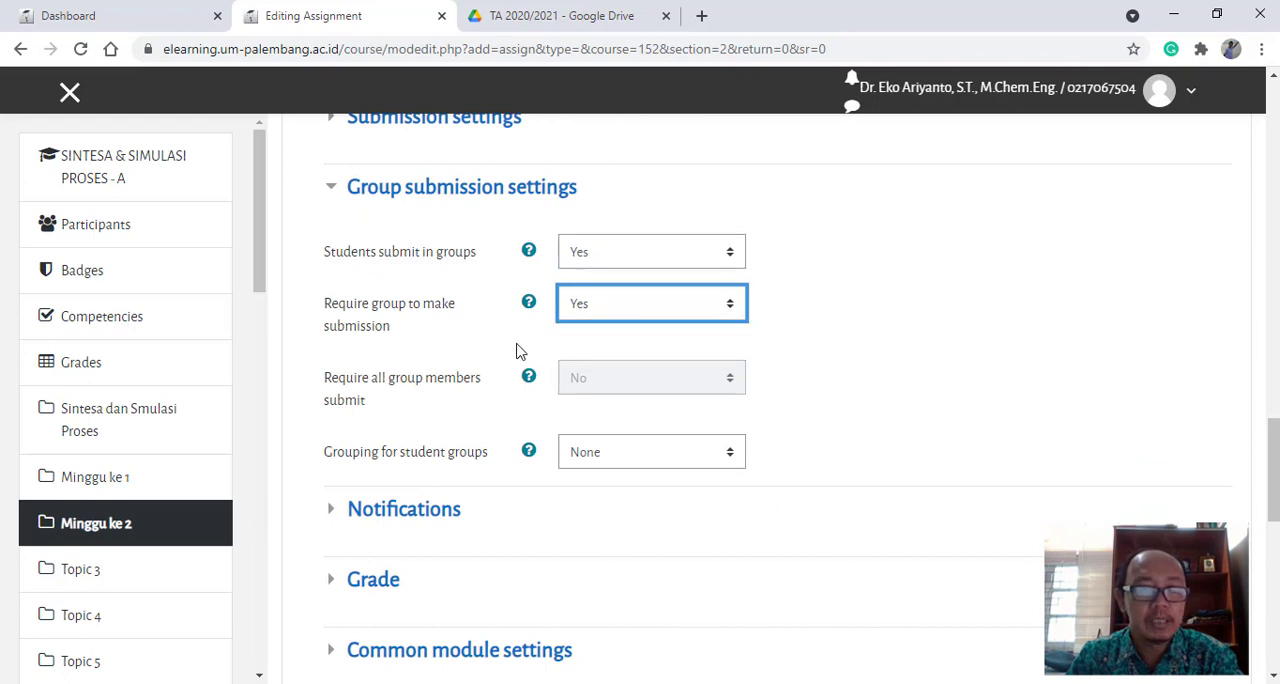
# - Restrict access to students in group Kelompok A8, then save the assignment and return to the course page
pyautogui.scroll(-3, 800, 485)
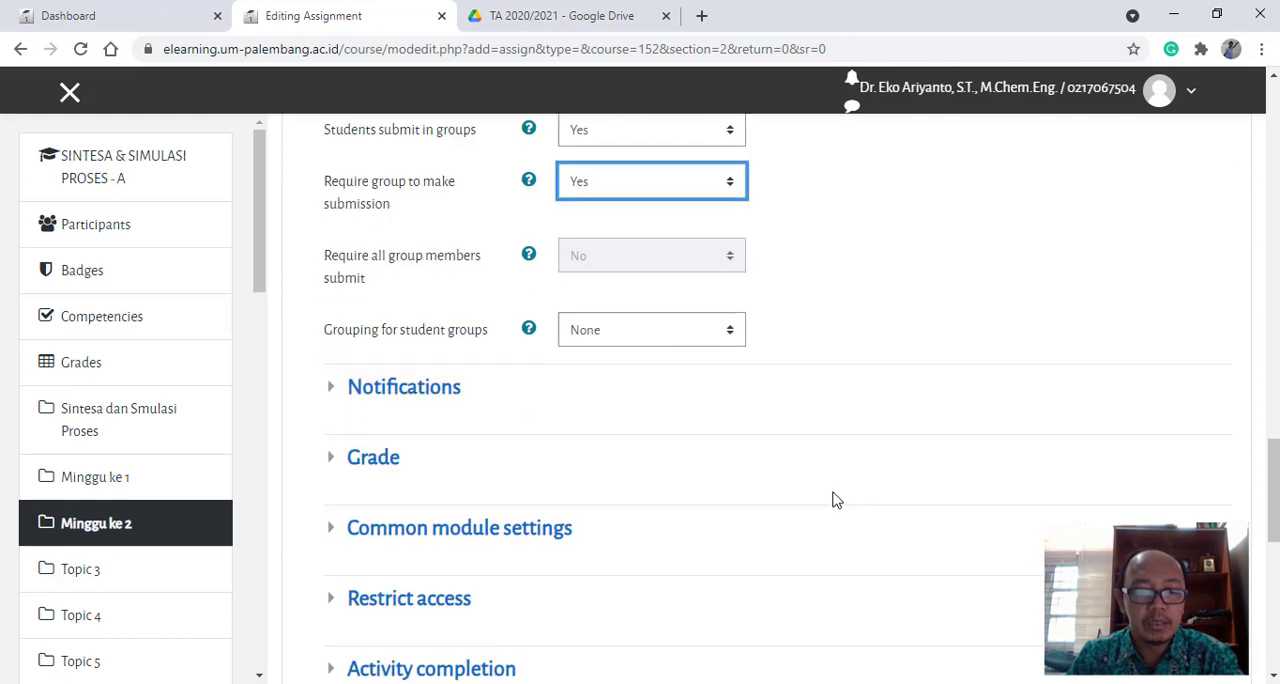
pyautogui.click(443, 437)
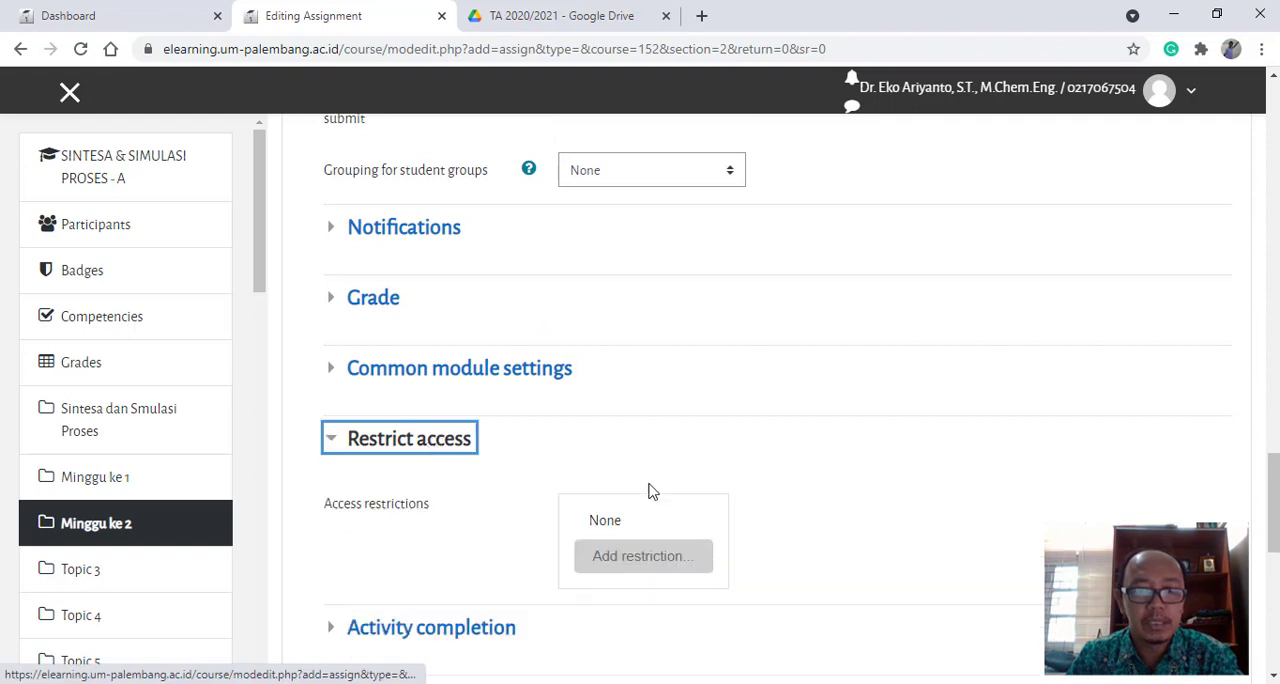
pyautogui.click(614, 556)
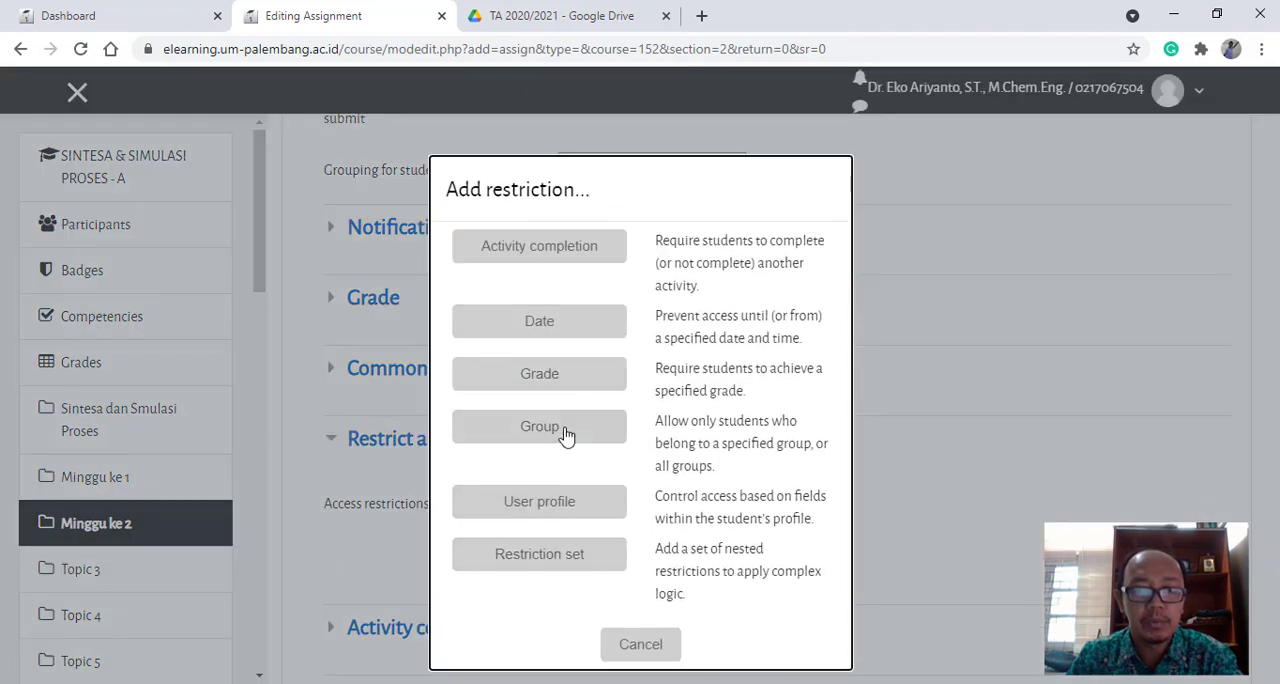
pyautogui.click(566, 432)
pyautogui.scroll(-1, 857, 522)
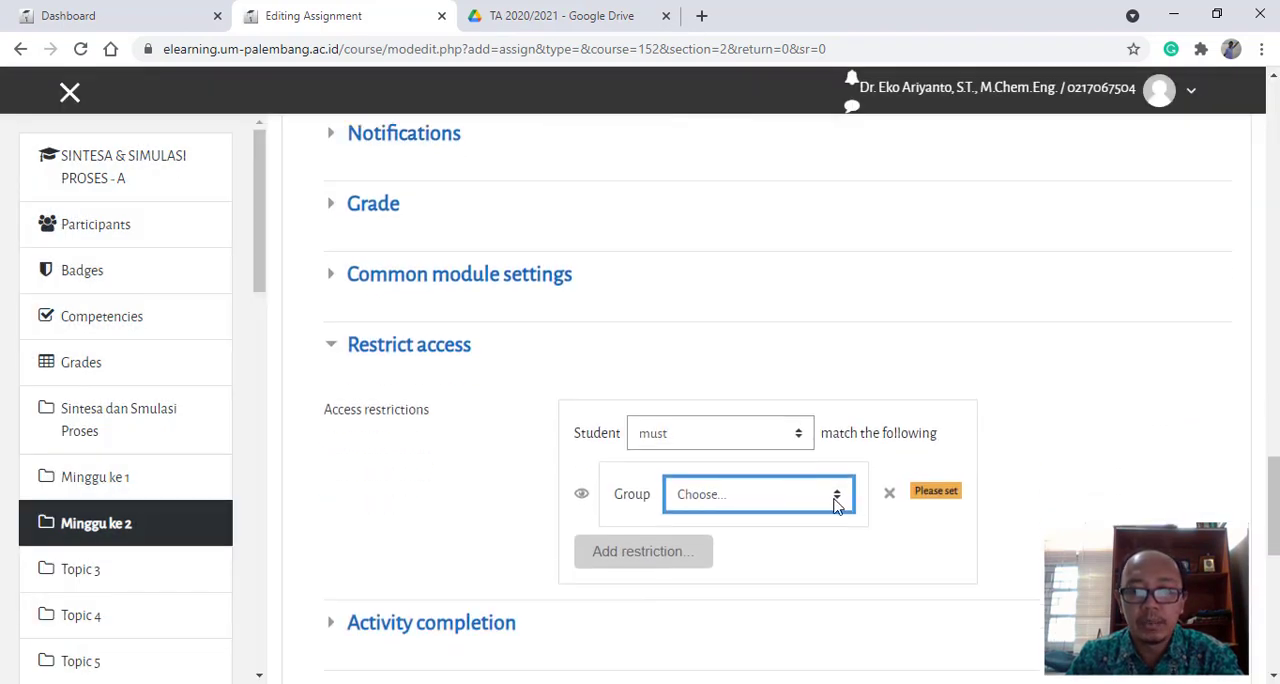
pyautogui.click(837, 505)
pyautogui.click(751, 472)
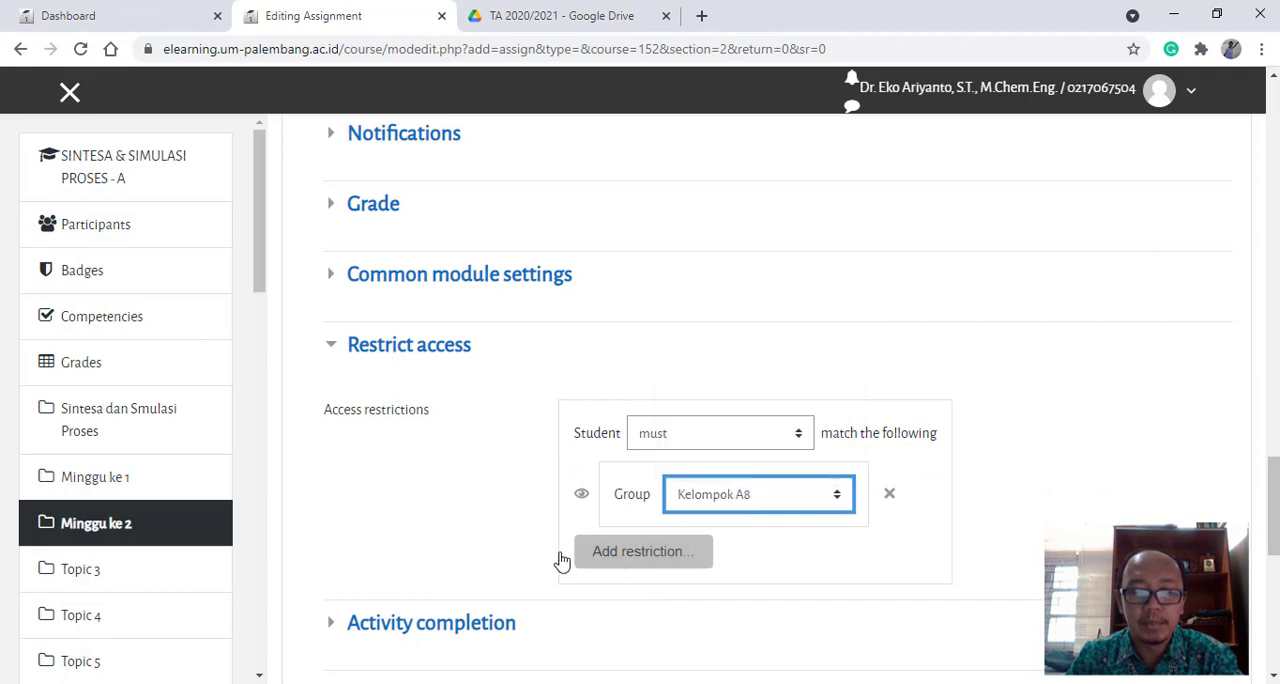
pyautogui.scroll(-3, 530, 552)
pyautogui.click(657, 561)
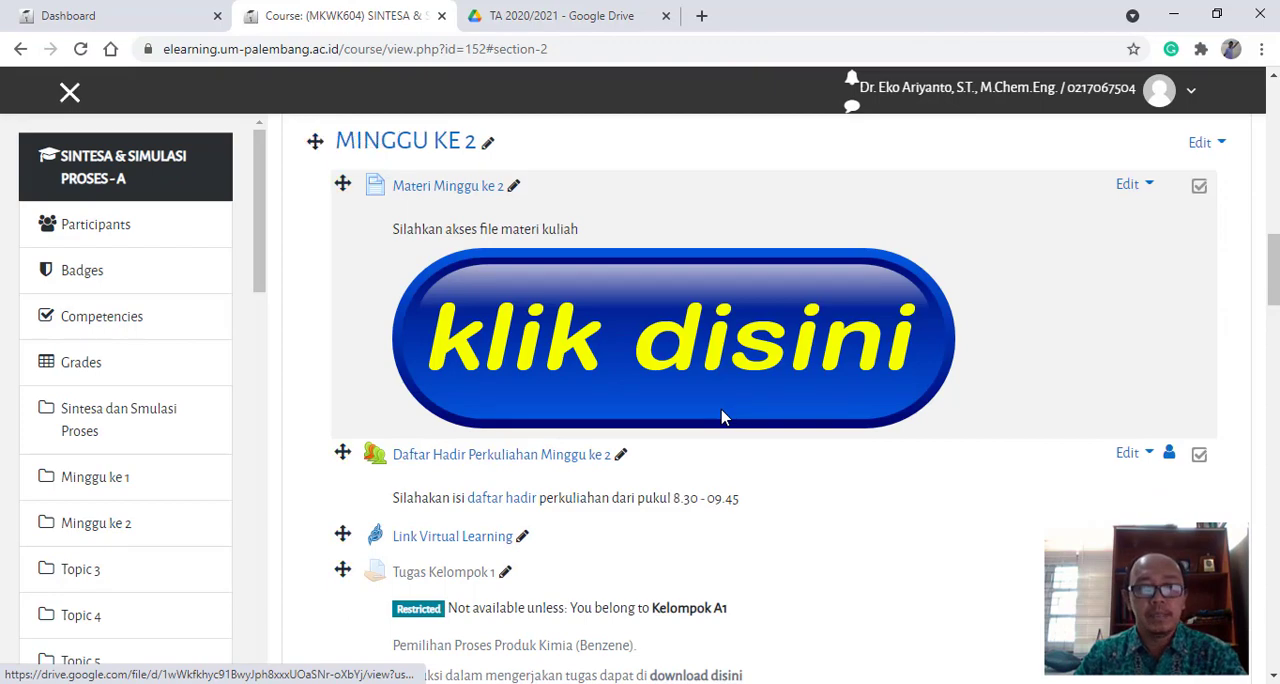
# - Switch the group mode of the Kelompok A7 and Kelompok A8 assignments in Minggu ke 2 to separate groups
pyautogui.scroll(-6, 725, 418)
pyautogui.scroll(-3, 725, 418)
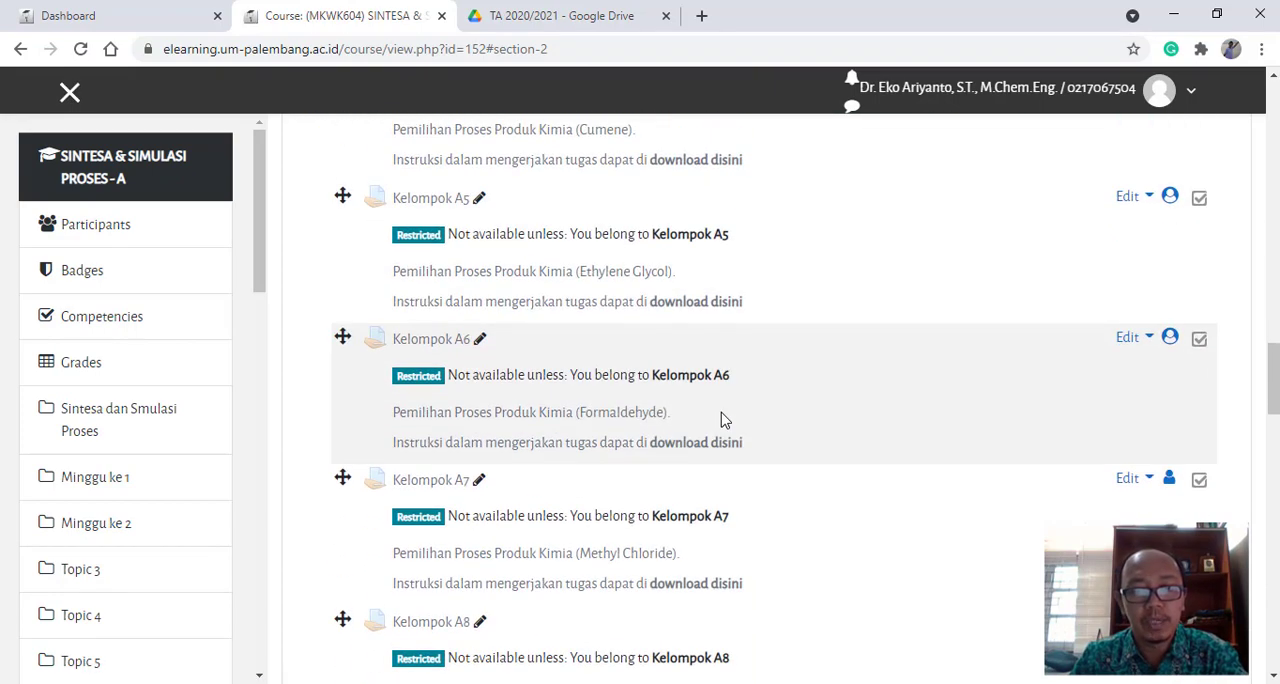
pyautogui.scroll(-3, 725, 420)
pyautogui.scroll(6, 725, 420)
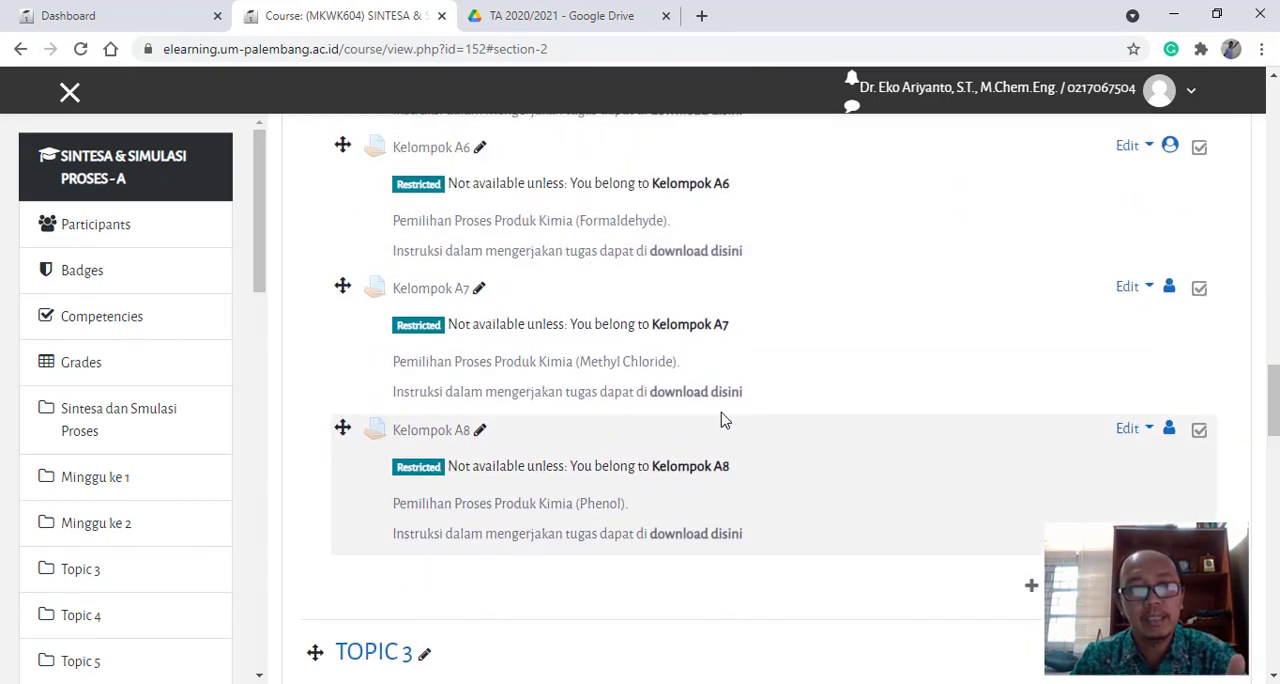
pyautogui.scroll(3, 725, 420)
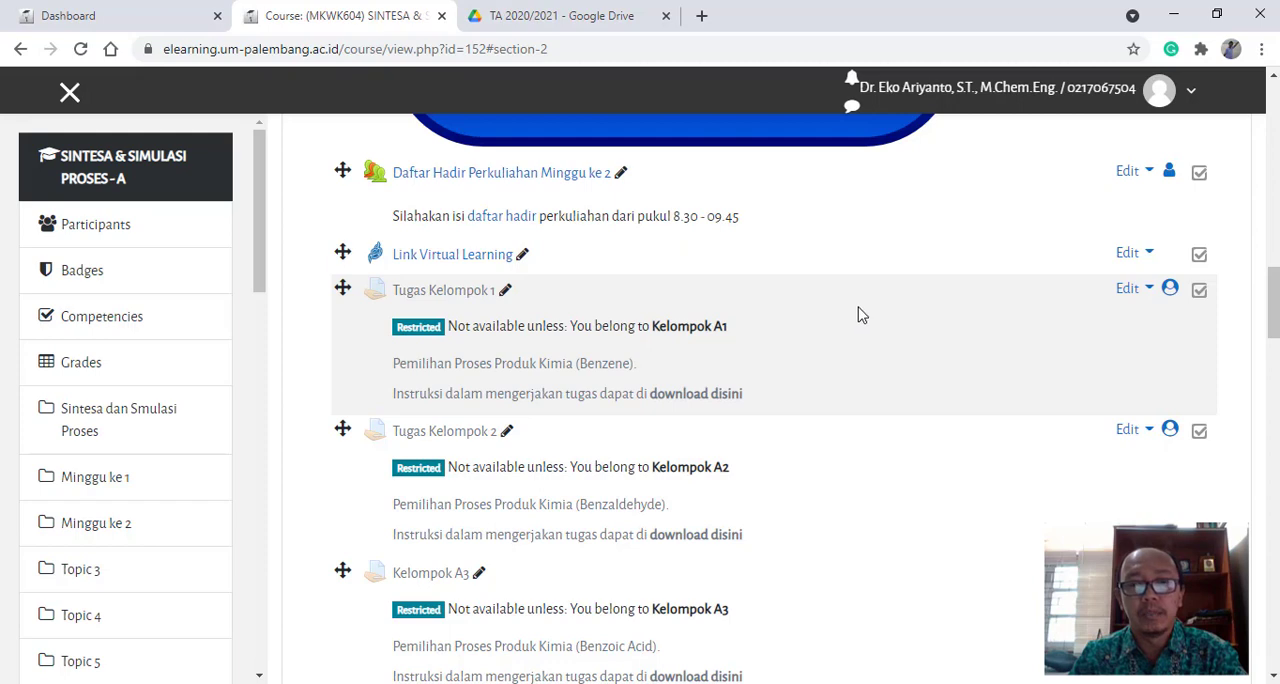
pyautogui.scroll(-5, 963, 506)
pyautogui.scroll(-3, 963, 506)
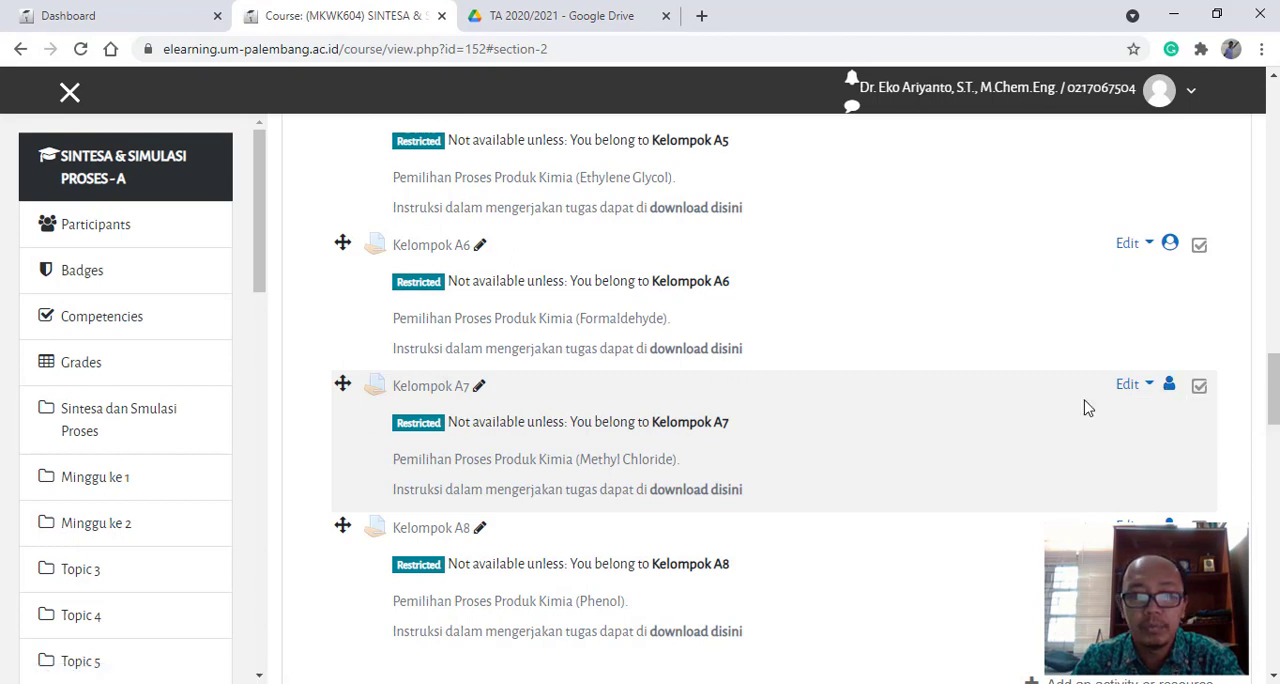
pyautogui.click(1172, 392)
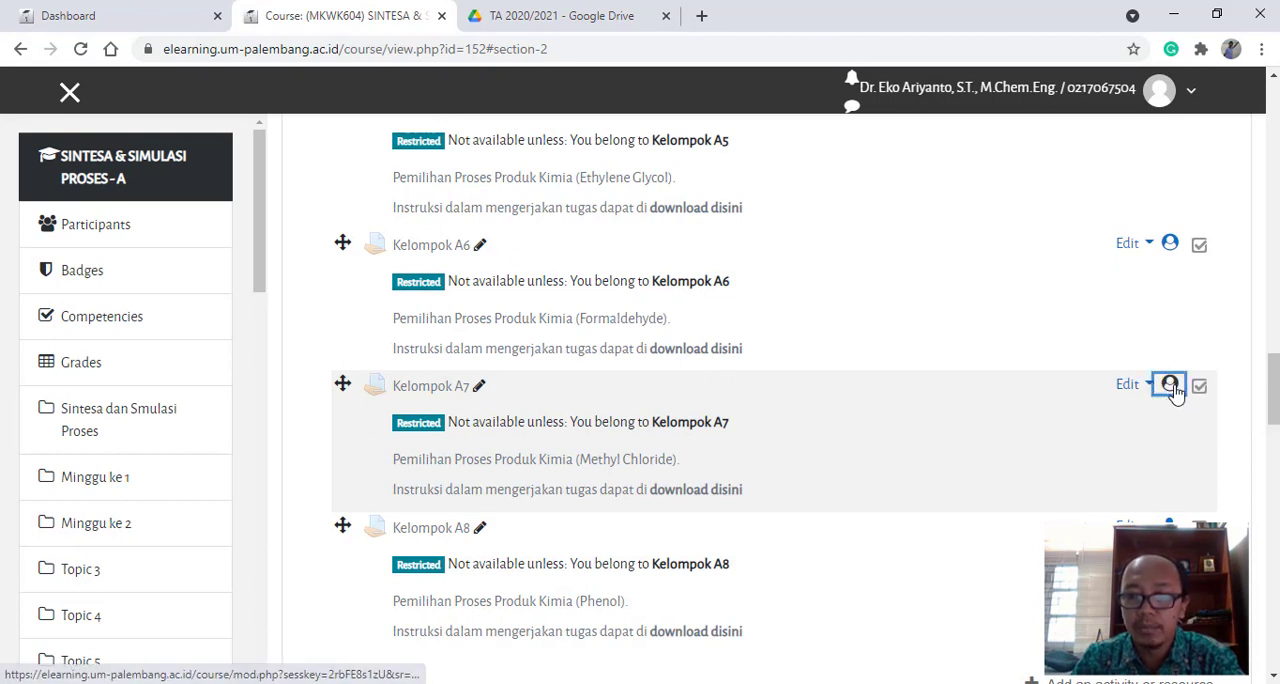
pyautogui.click(1172, 390)
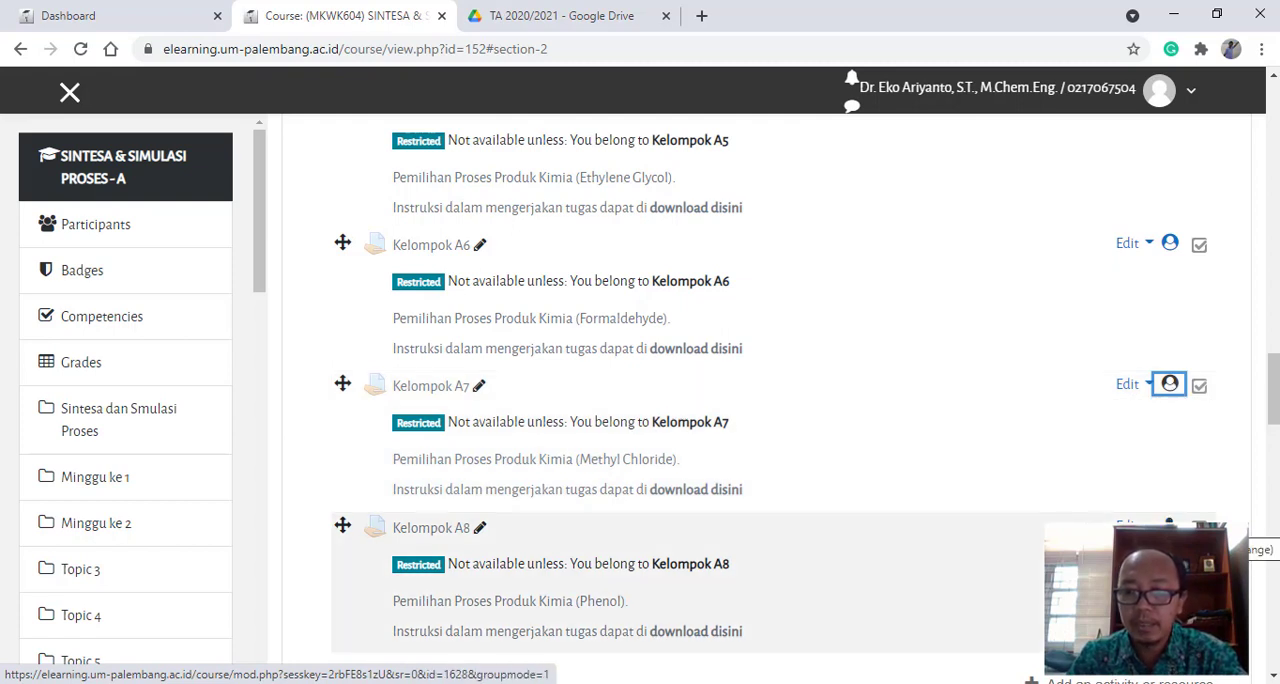
pyautogui.click(1171, 526)
pyautogui.scroll(-1, 903, 491)
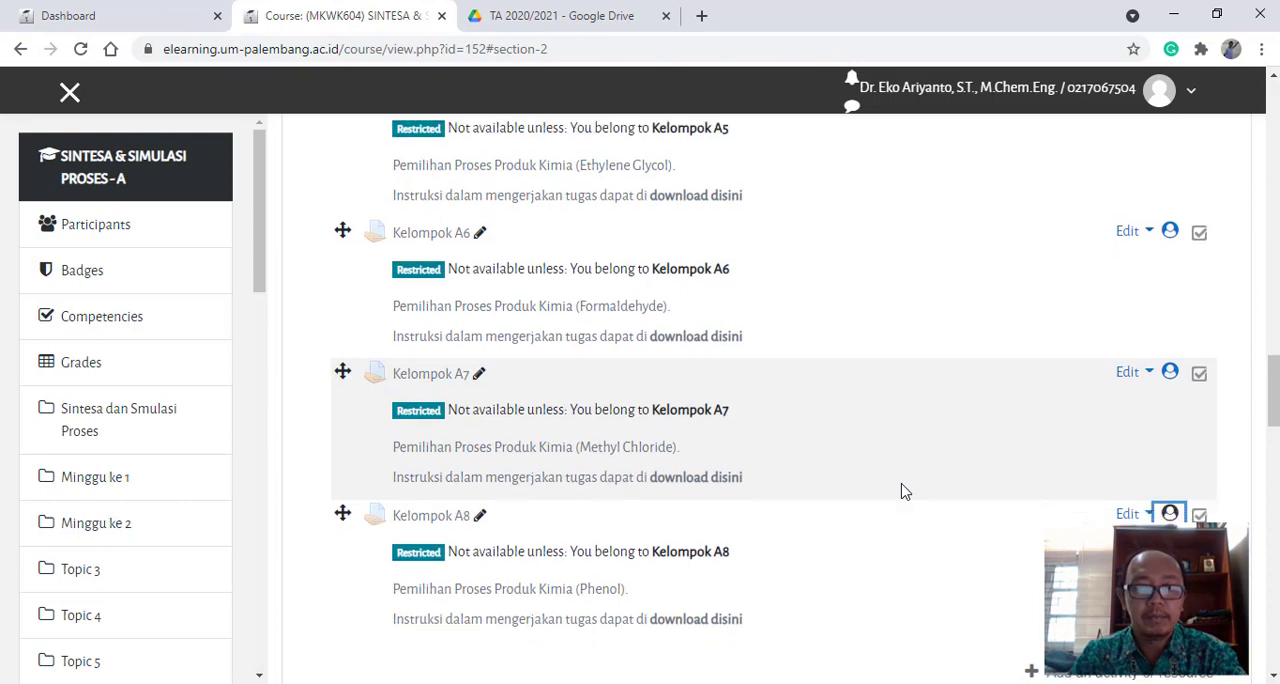
# - Open the Tugas Kelompok 1 assignment from Minggu ke 2 and examine its grading summary
pyautogui.scroll(6, 878, 475)
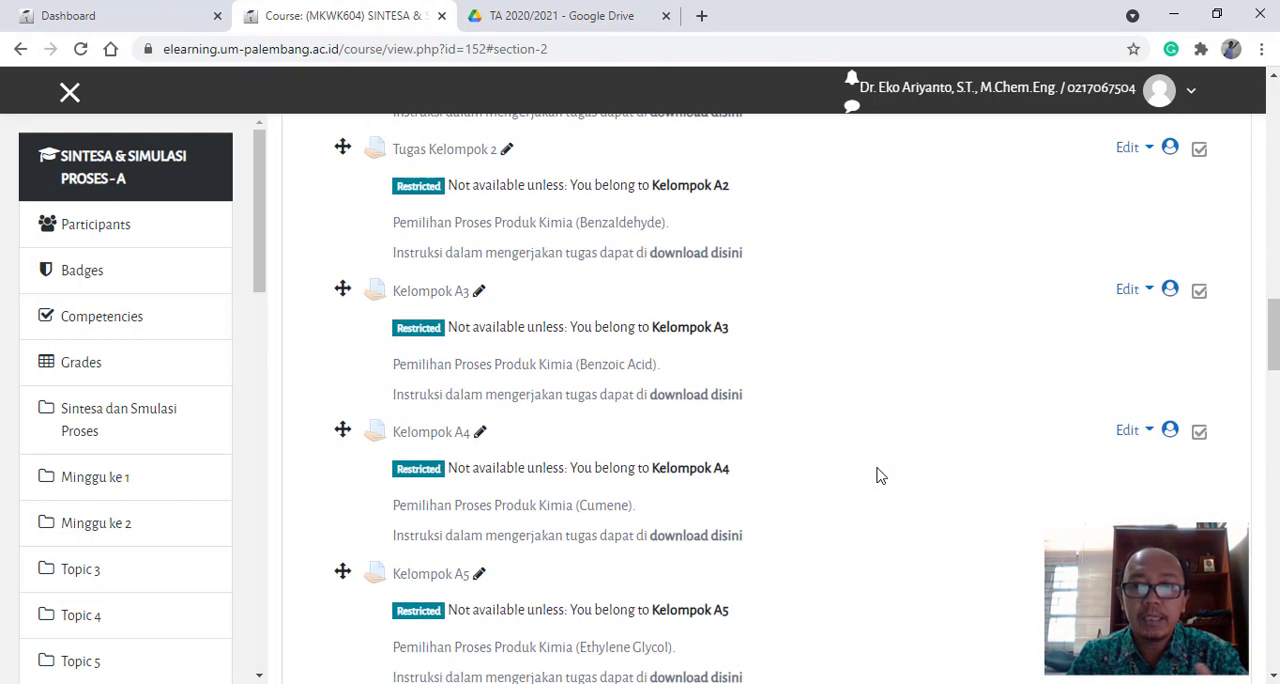
pyautogui.scroll(3, 878, 475)
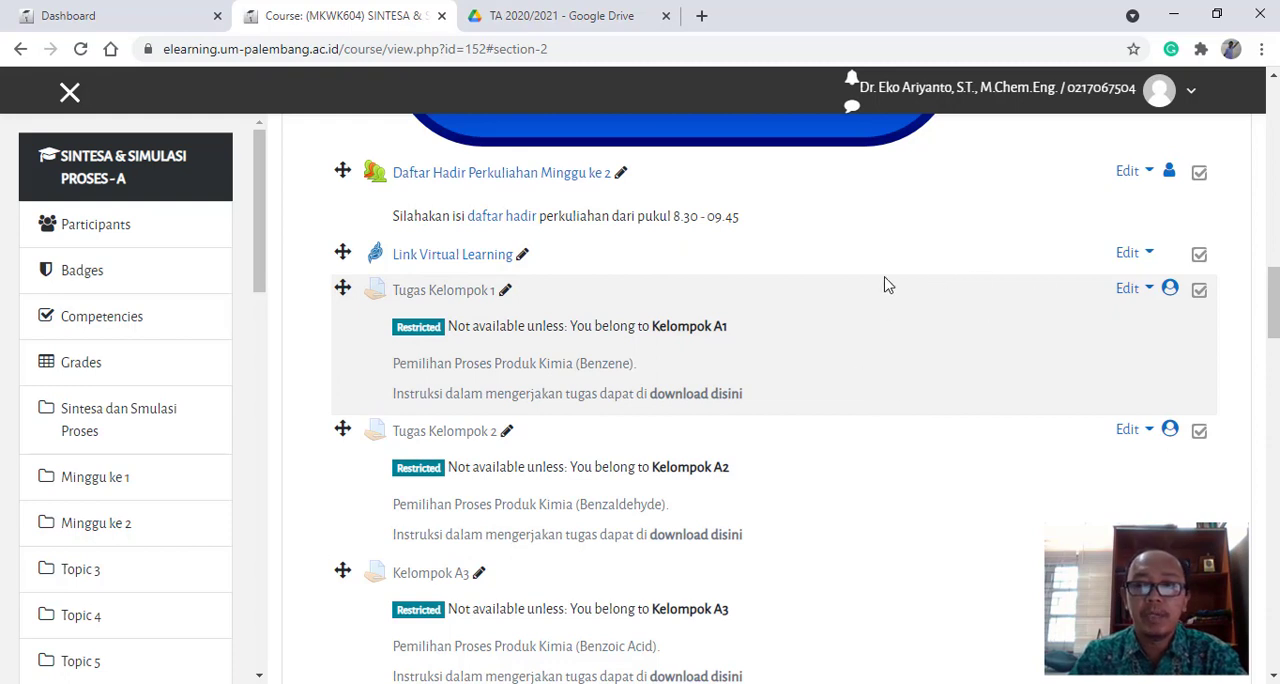
pyautogui.click(451, 298)
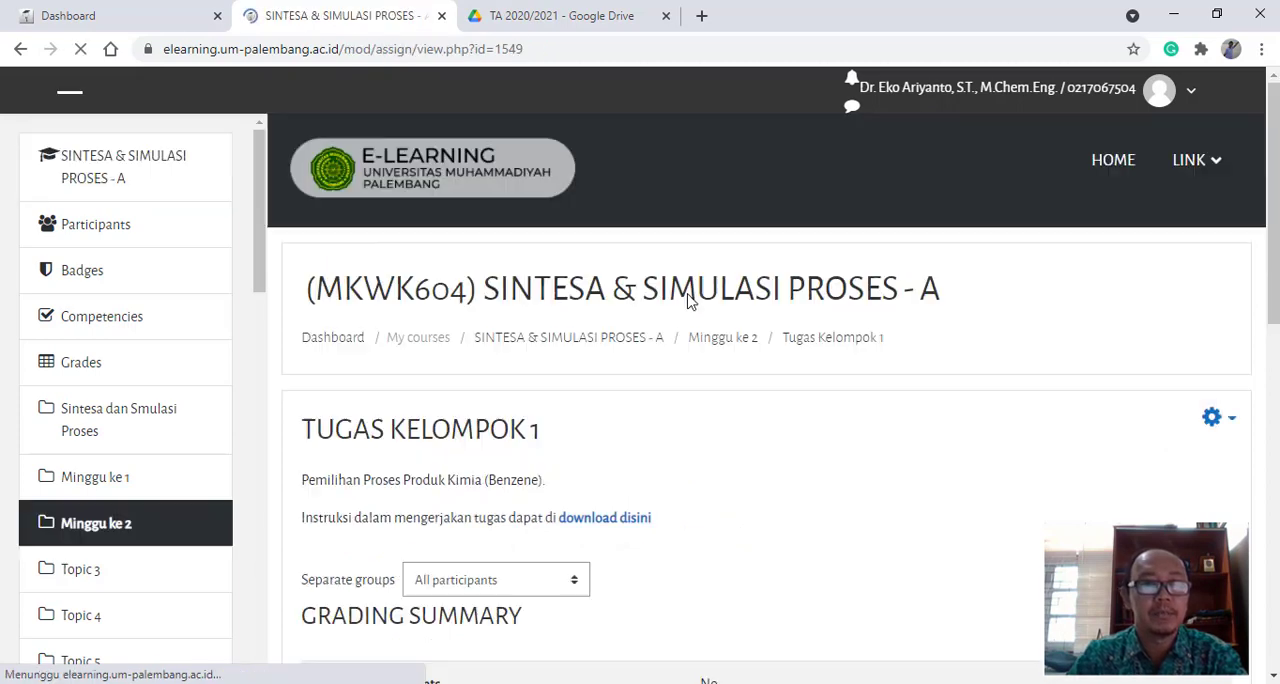
pyautogui.scroll(-2, 735, 405)
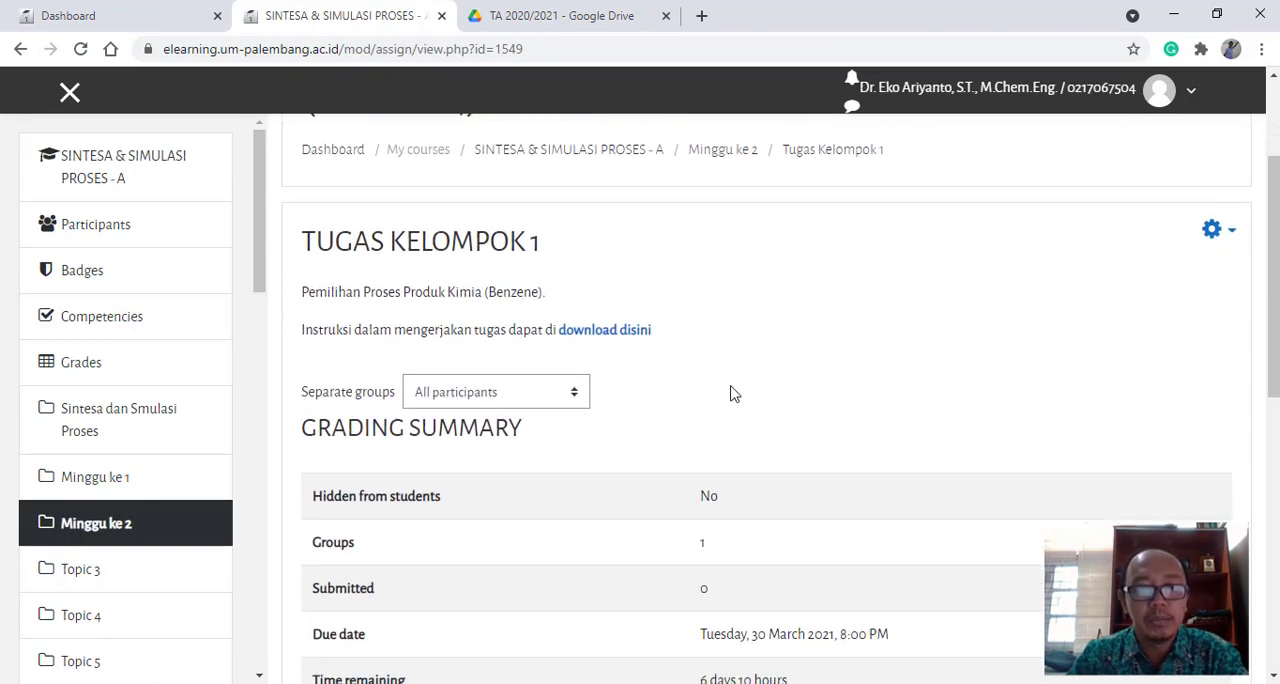
pyautogui.scroll(-2, 731, 393)
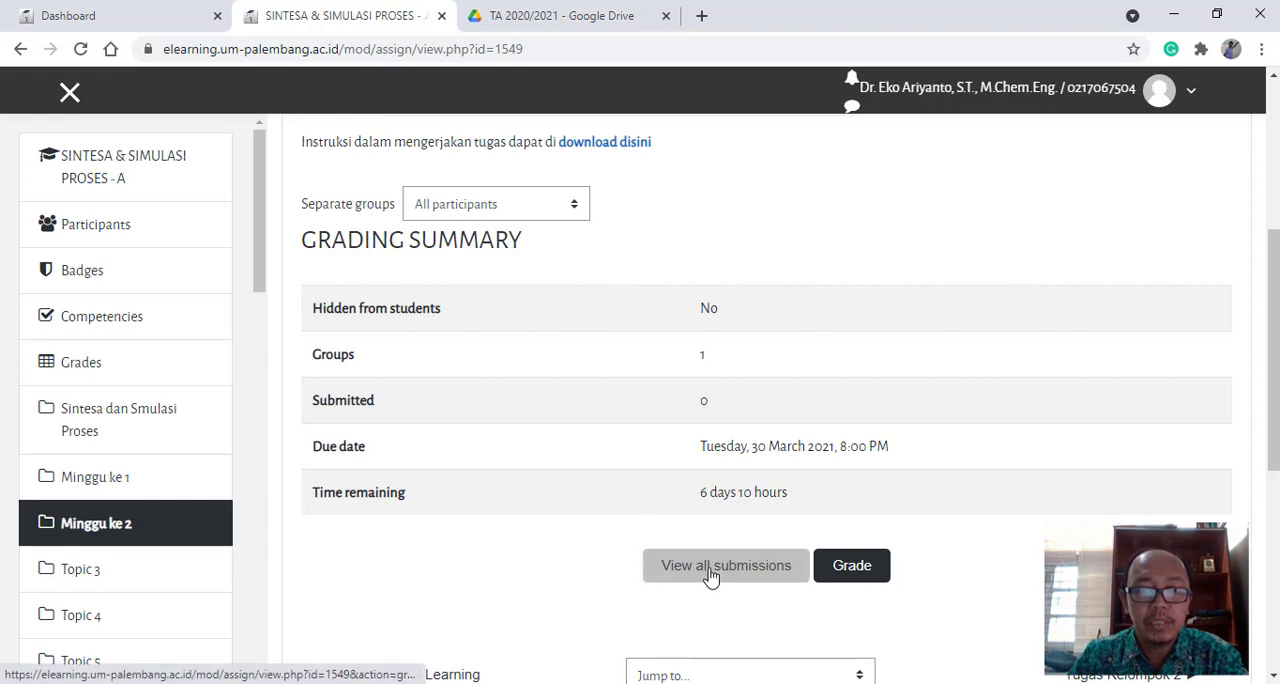
pyautogui.scroll(-2, 698, 517)
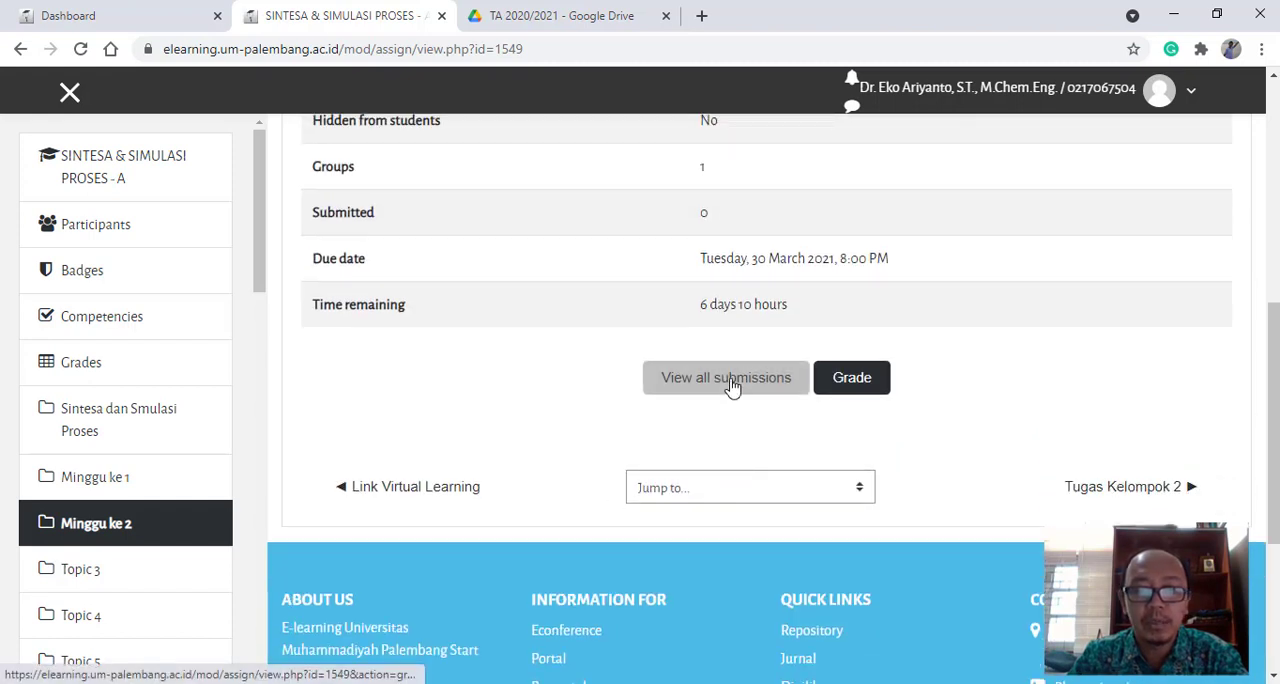
# - View all submissions for Tugas Kelompok 1 and examine the listed group members and their submission status
pyautogui.click(731, 384)
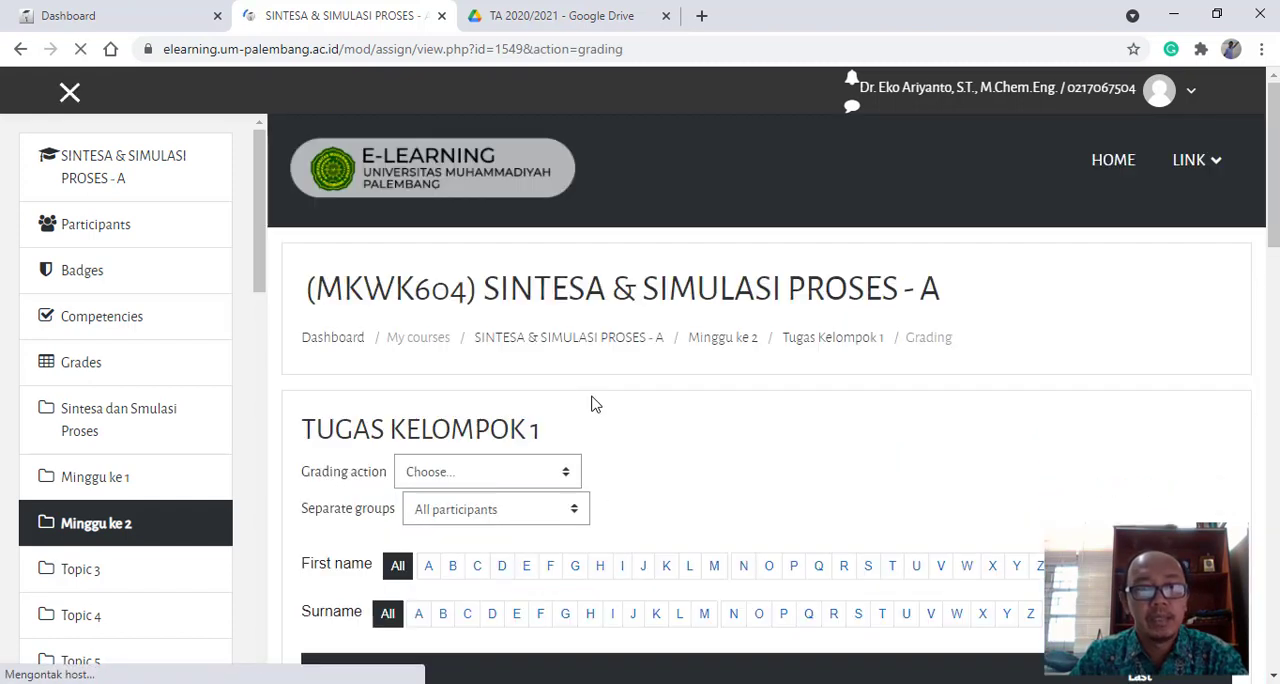
pyautogui.scroll(-3, 596, 404)
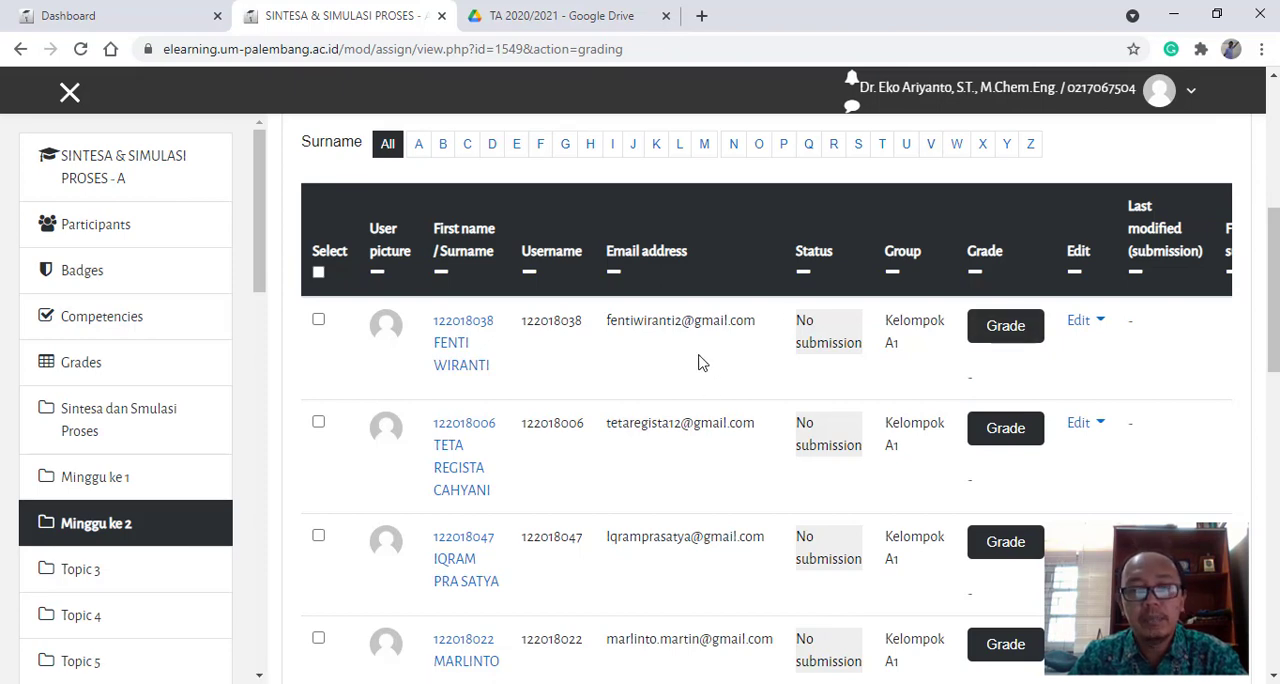
pyautogui.scroll(2, 700, 362)
pyautogui.scroll(-4, 712, 430)
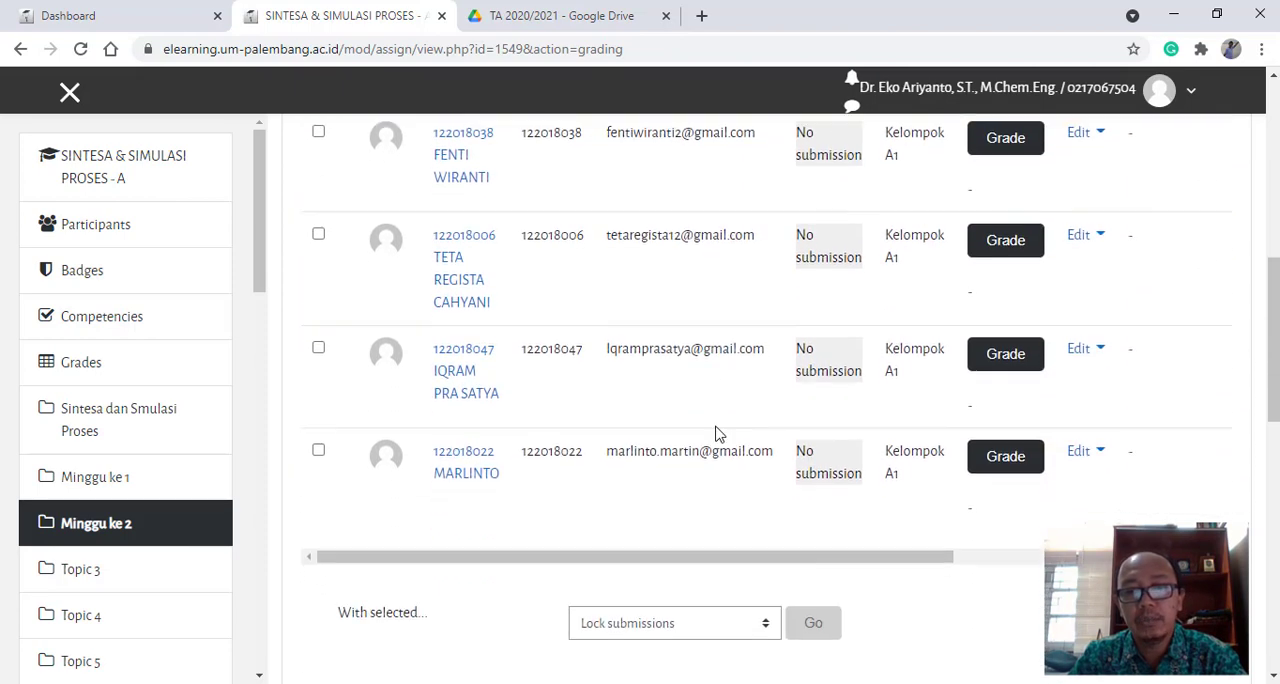
# - Open the grading page of the first listed Kelompok A1 student and enter a grade of 80 out of 100
pyautogui.scroll(2, 894, 235)
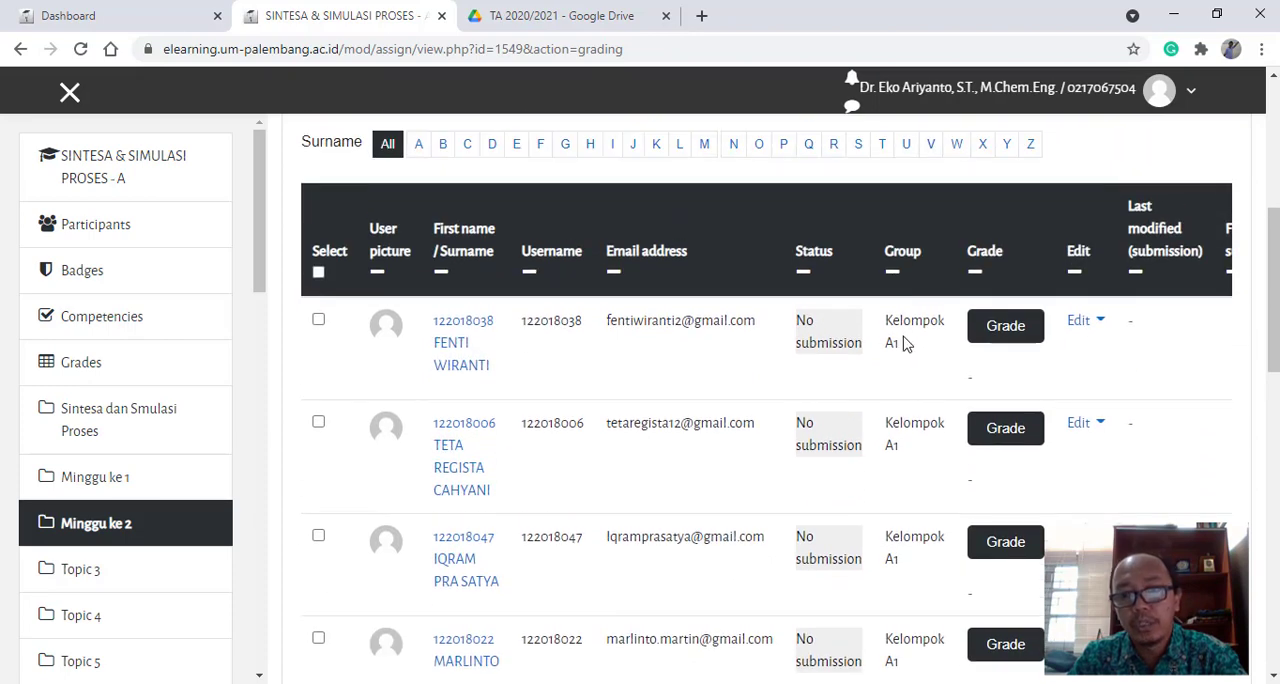
pyautogui.scroll(-3, 885, 350)
pyautogui.scroll(-1, 890, 350)
pyautogui.scroll(2, 917, 325)
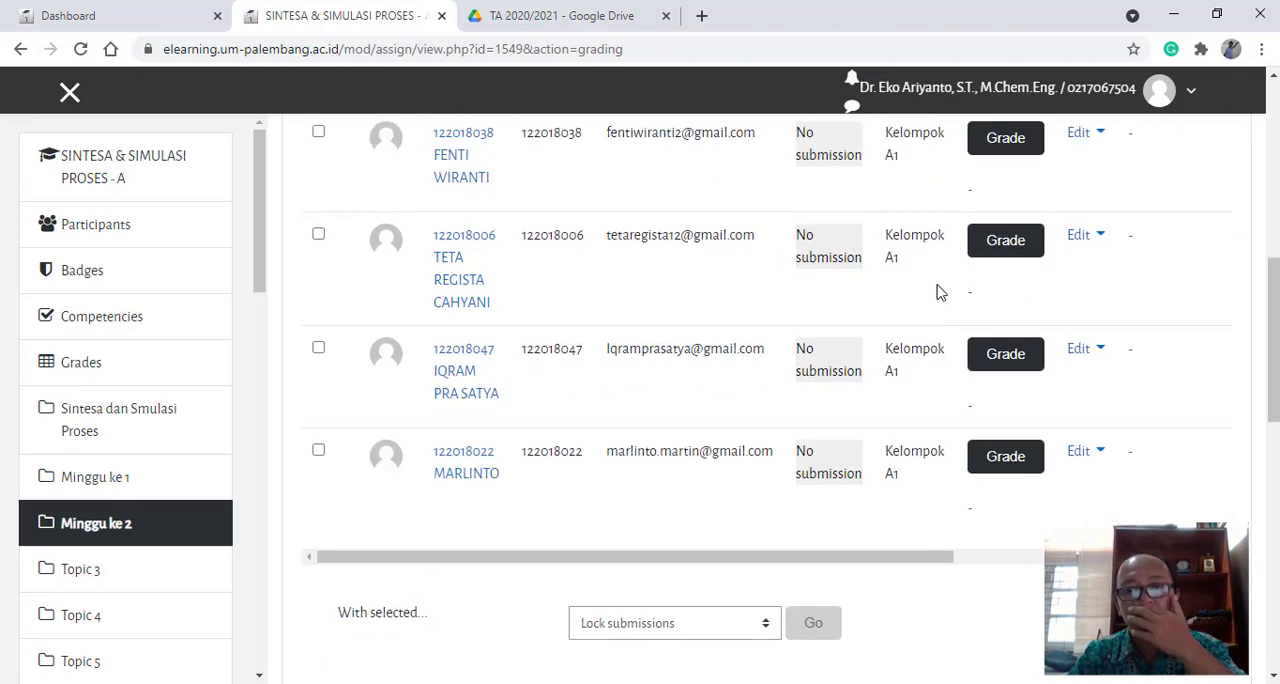
pyautogui.scroll(2, 940, 290)
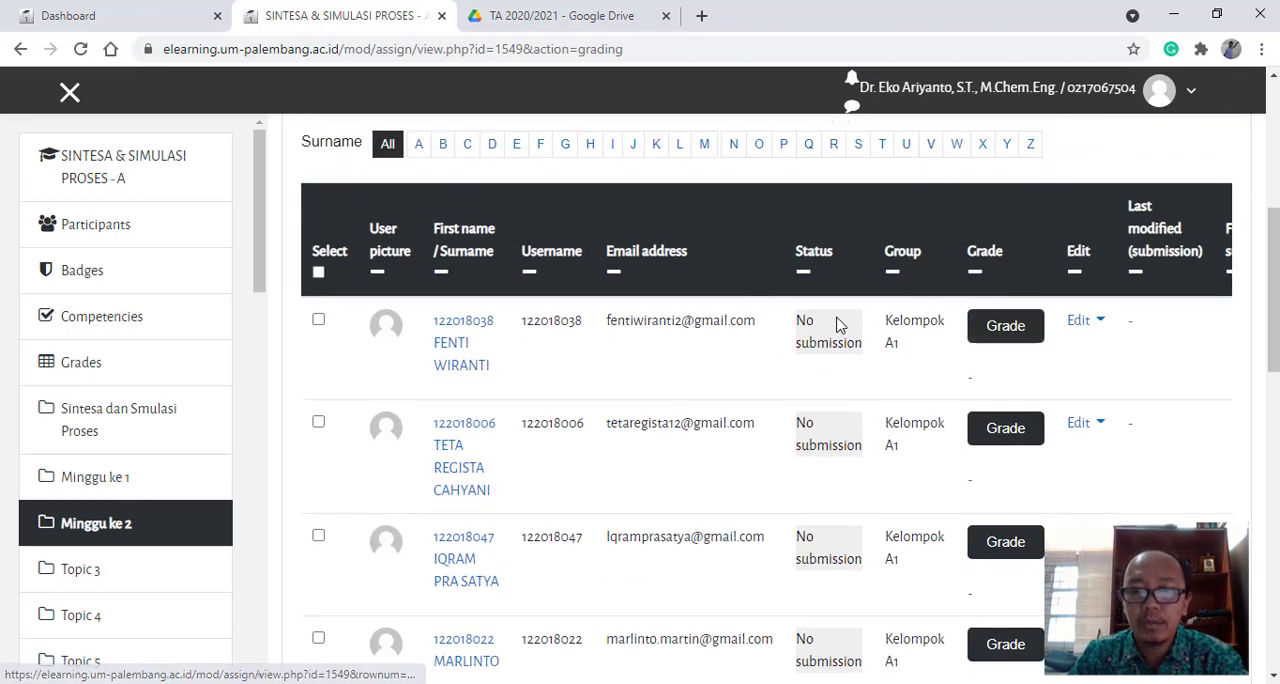
pyautogui.click(1008, 327)
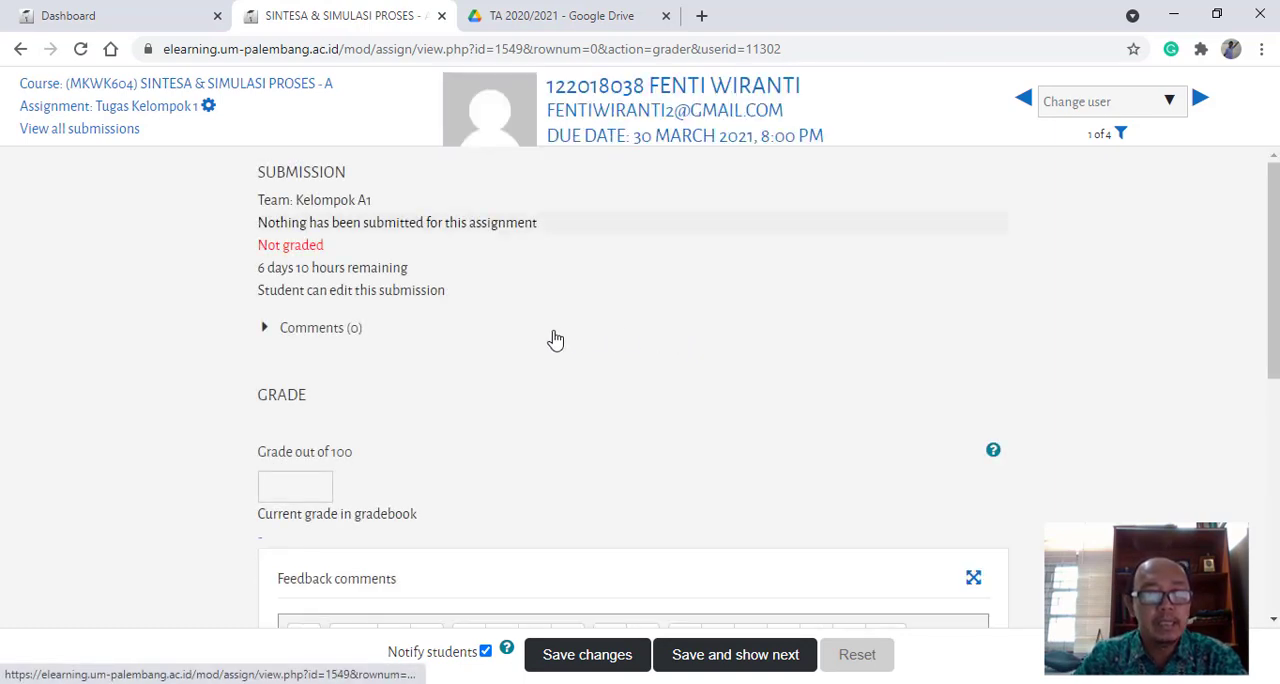
pyautogui.scroll(-2, 555, 340)
pyautogui.scroll(1, 440, 336)
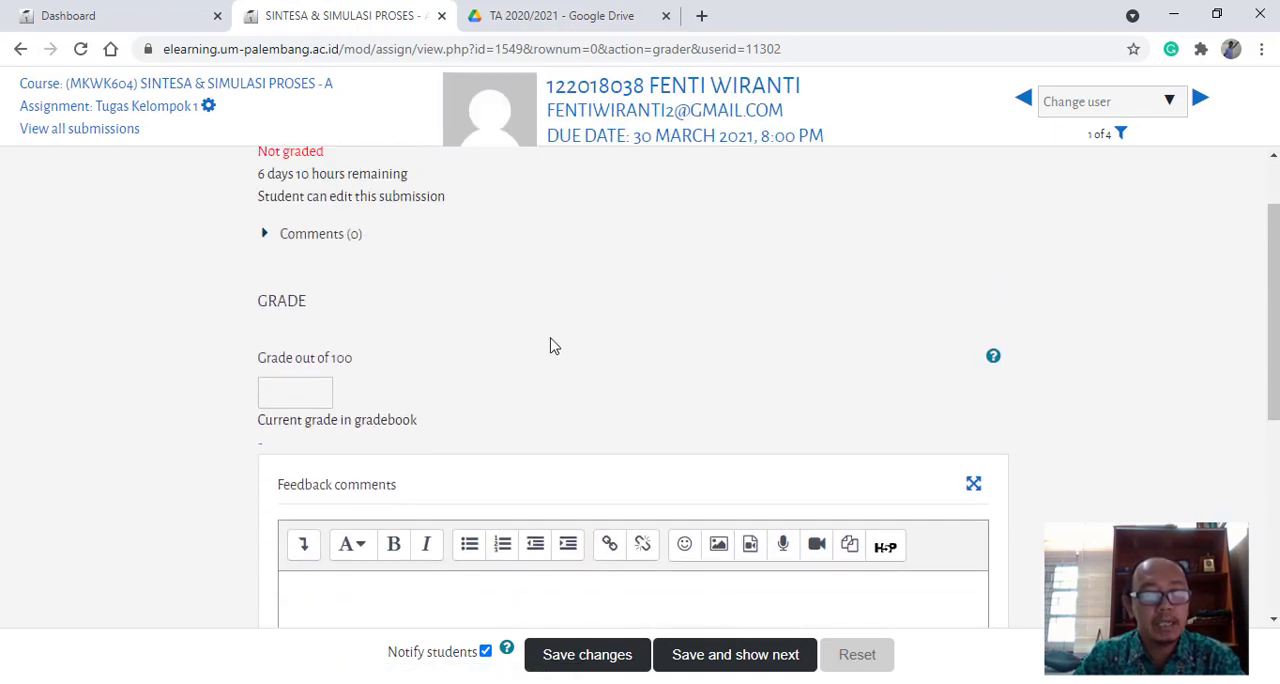
pyautogui.click(308, 398)
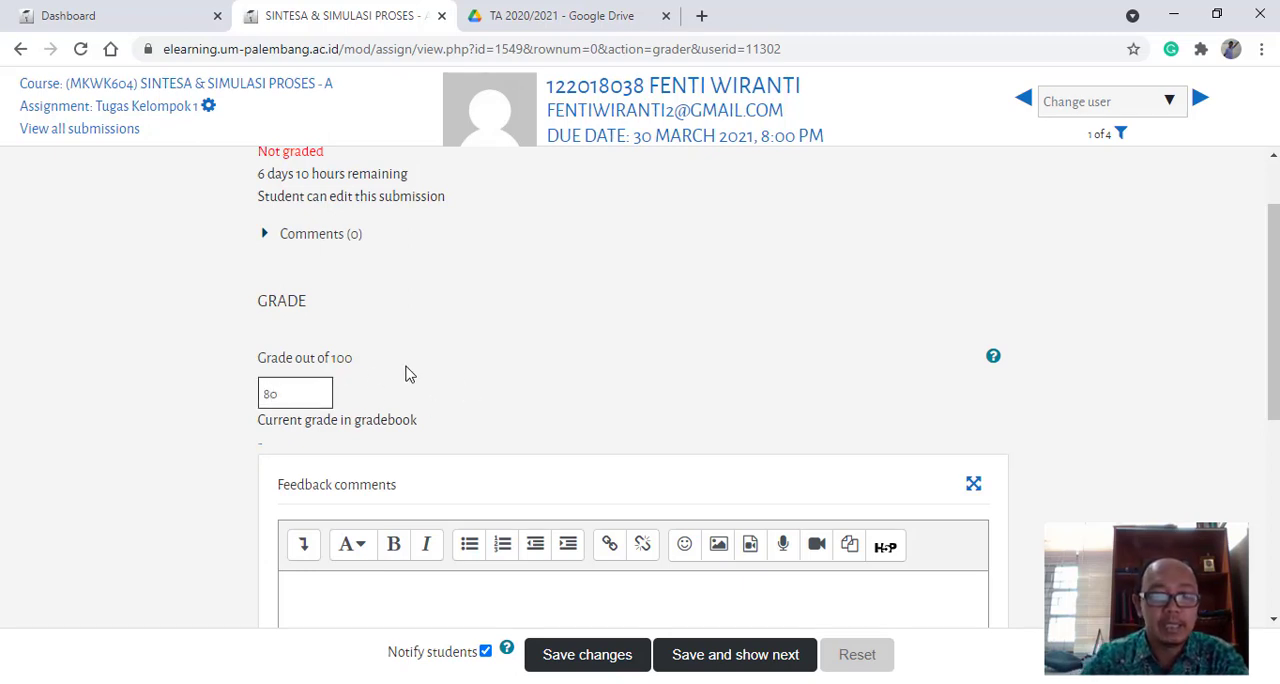
# - Write the feedback comment "tugas masih perlu perbaikan dalam penulisan" for the graded student
pyautogui.scroll(-2, 406, 374)
pyautogui.click(370, 413)
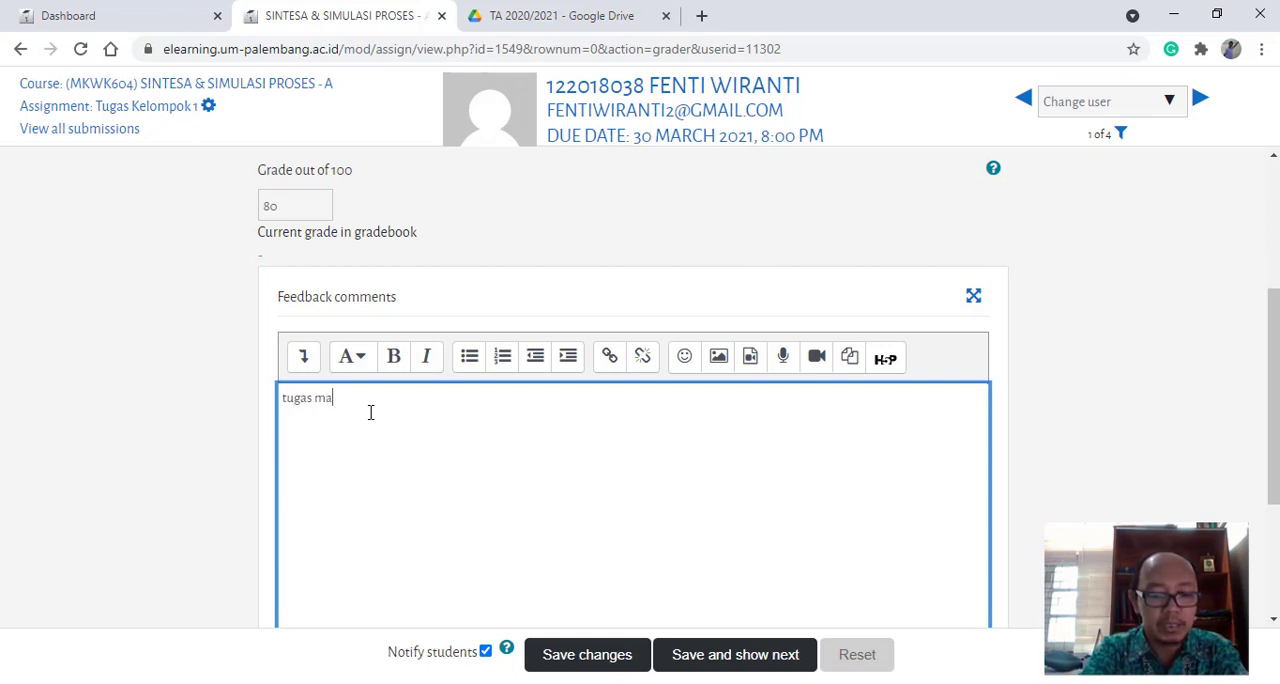
pyautogui.write('erlu')
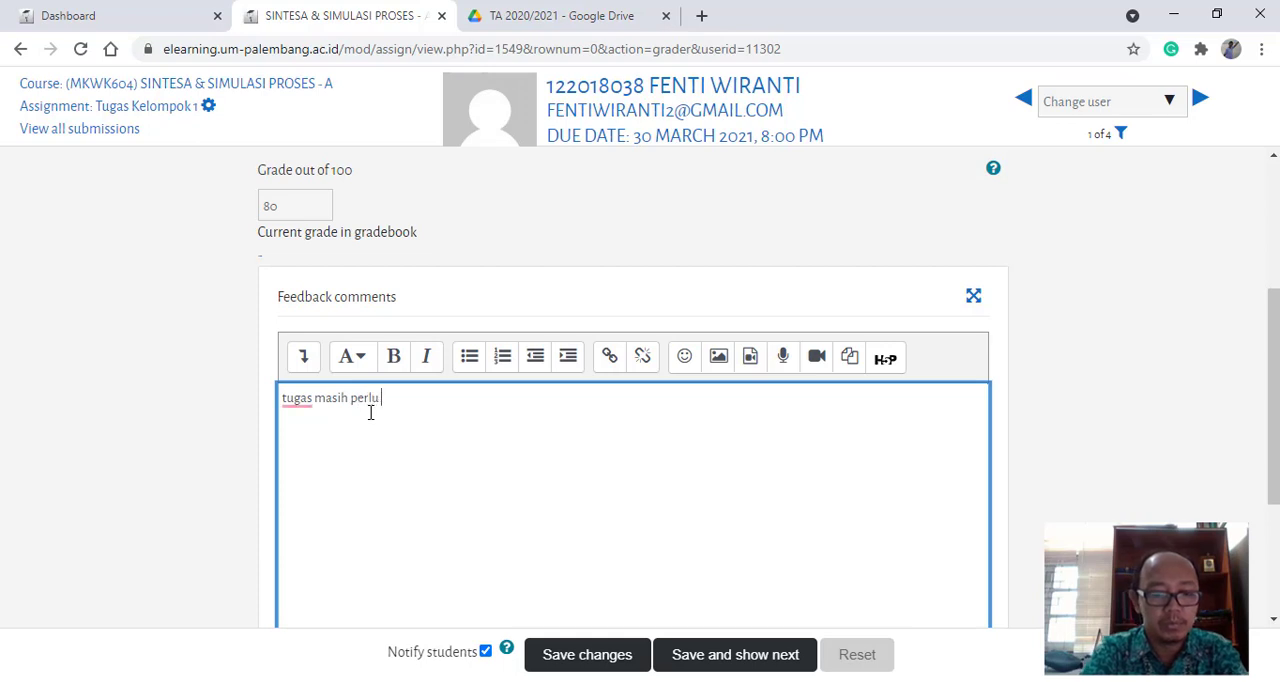
pyautogui.write(' perbaikan dalam penulisan')
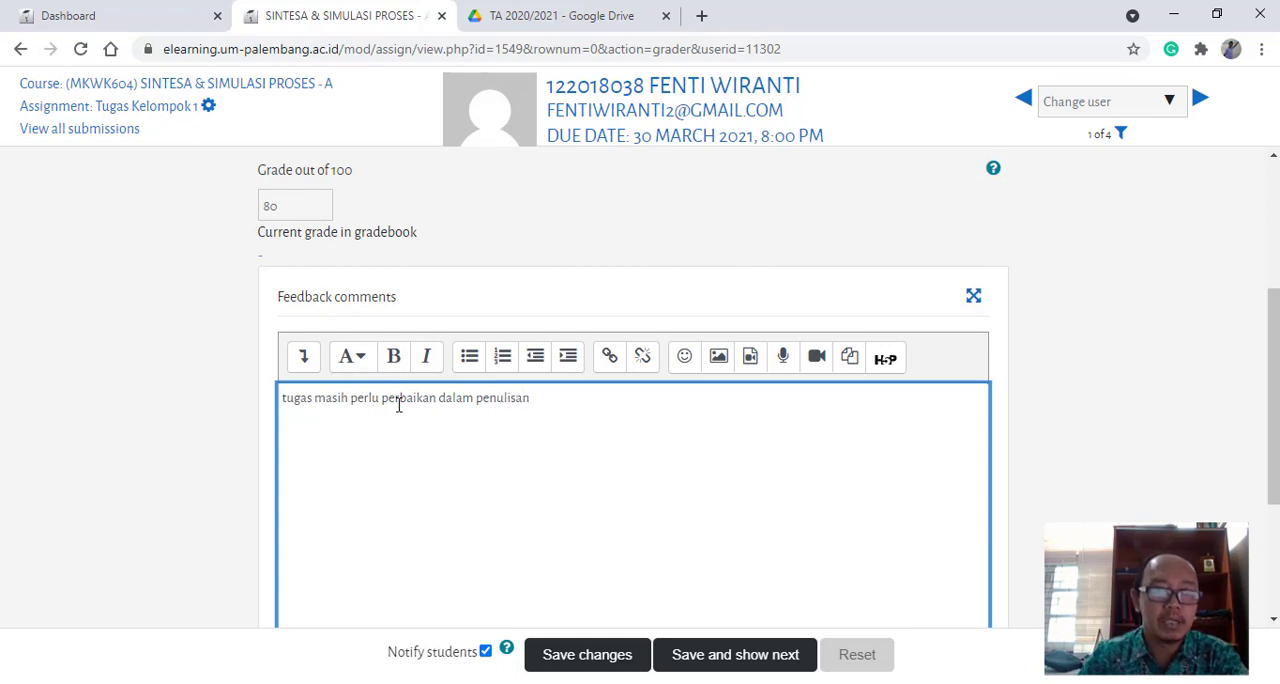
# - Keep applying grades and feedback to the entire group set to Yes, and save the grading changes
pyautogui.scroll(-3, 398, 405)
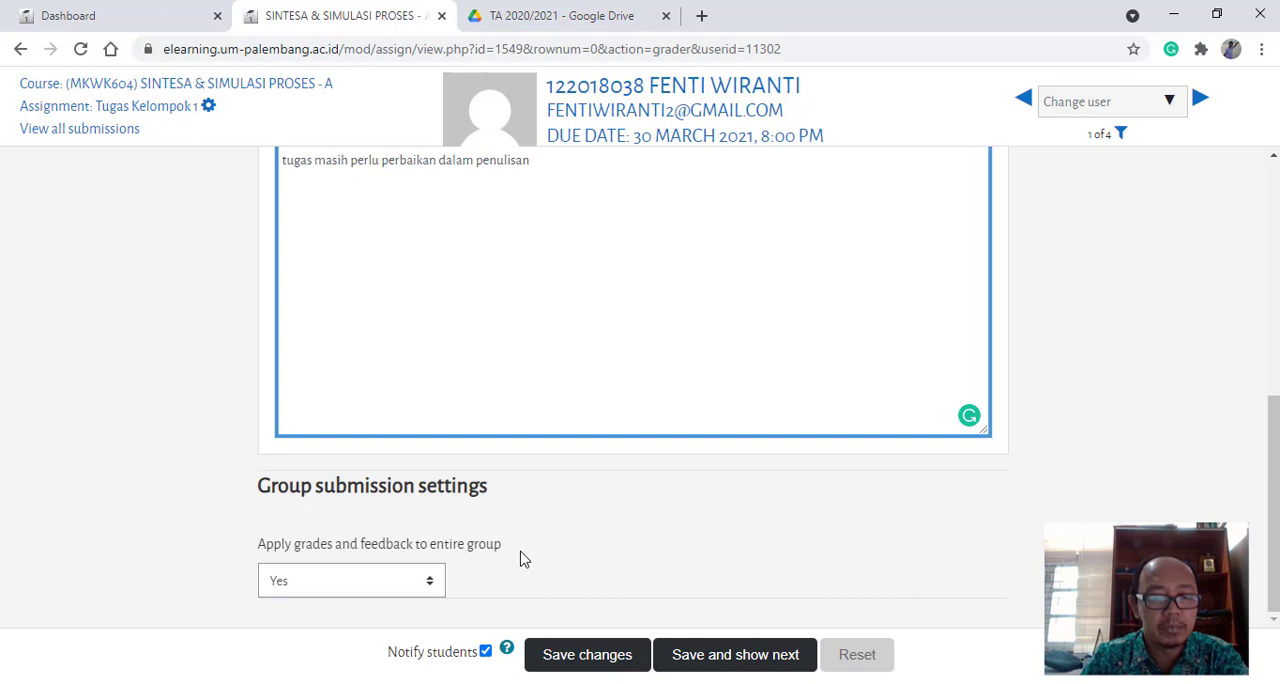
pyautogui.click(436, 580)
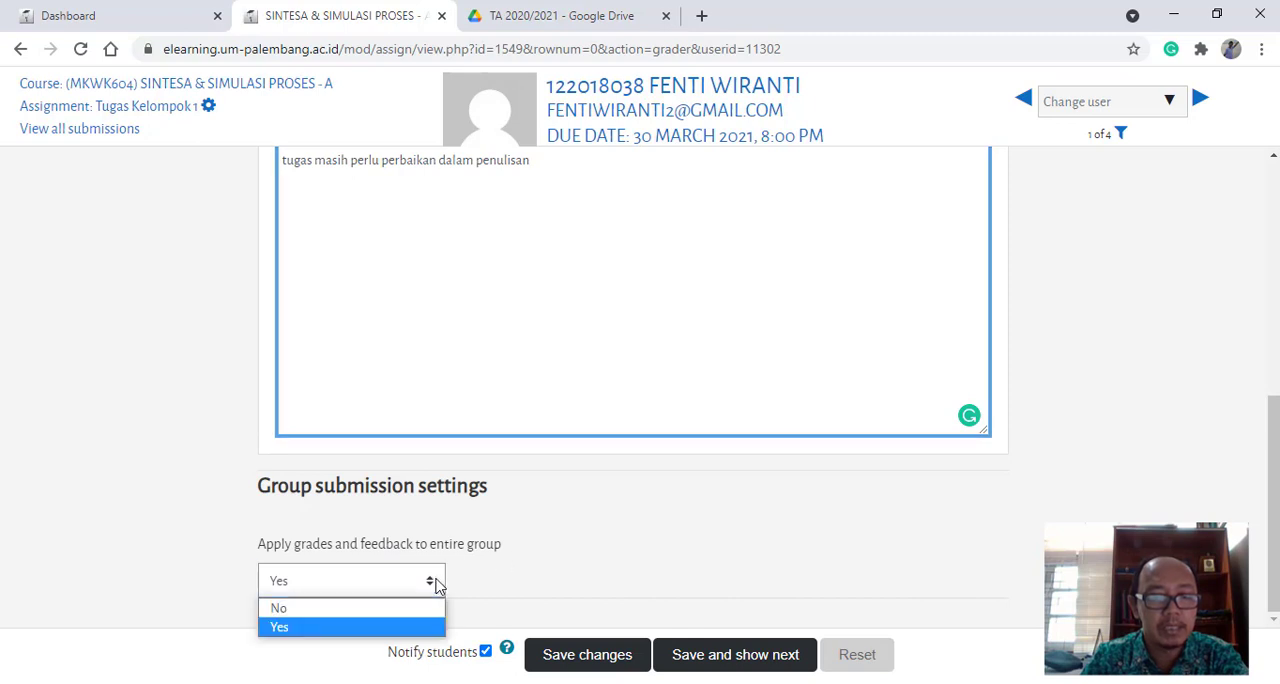
pyautogui.click(340, 630)
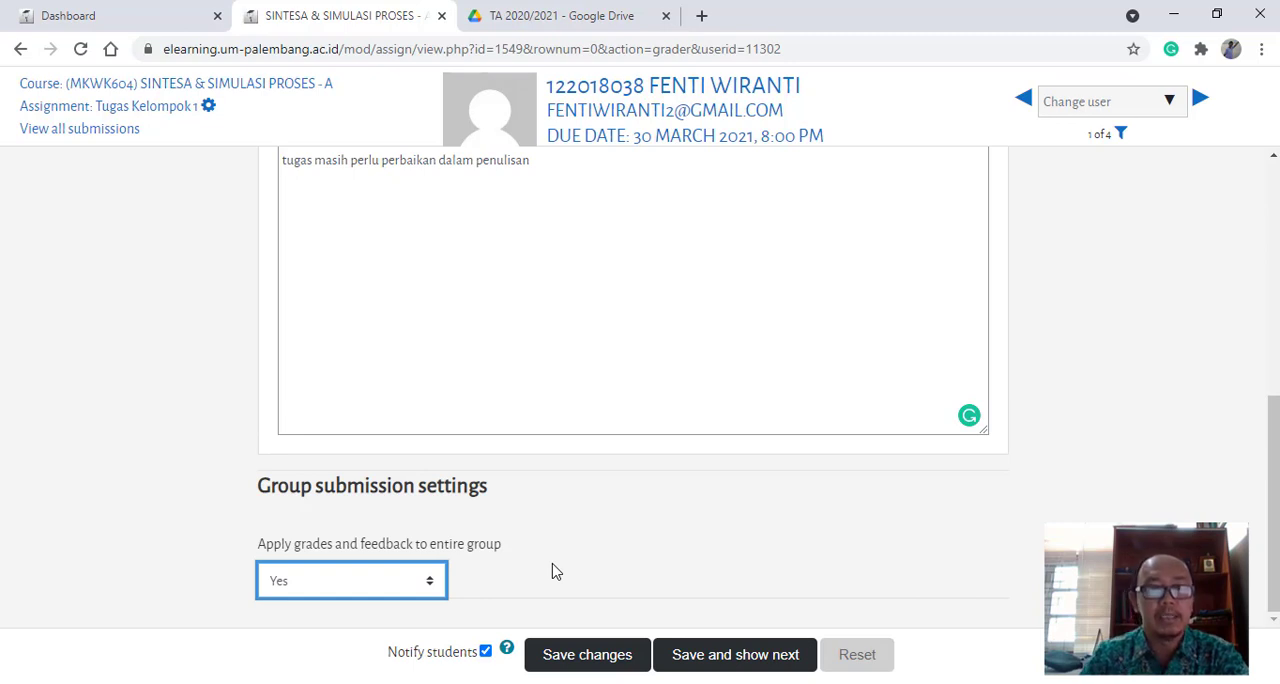
pyautogui.scroll(2, 551, 566)
pyautogui.scroll(-2, 570, 595)
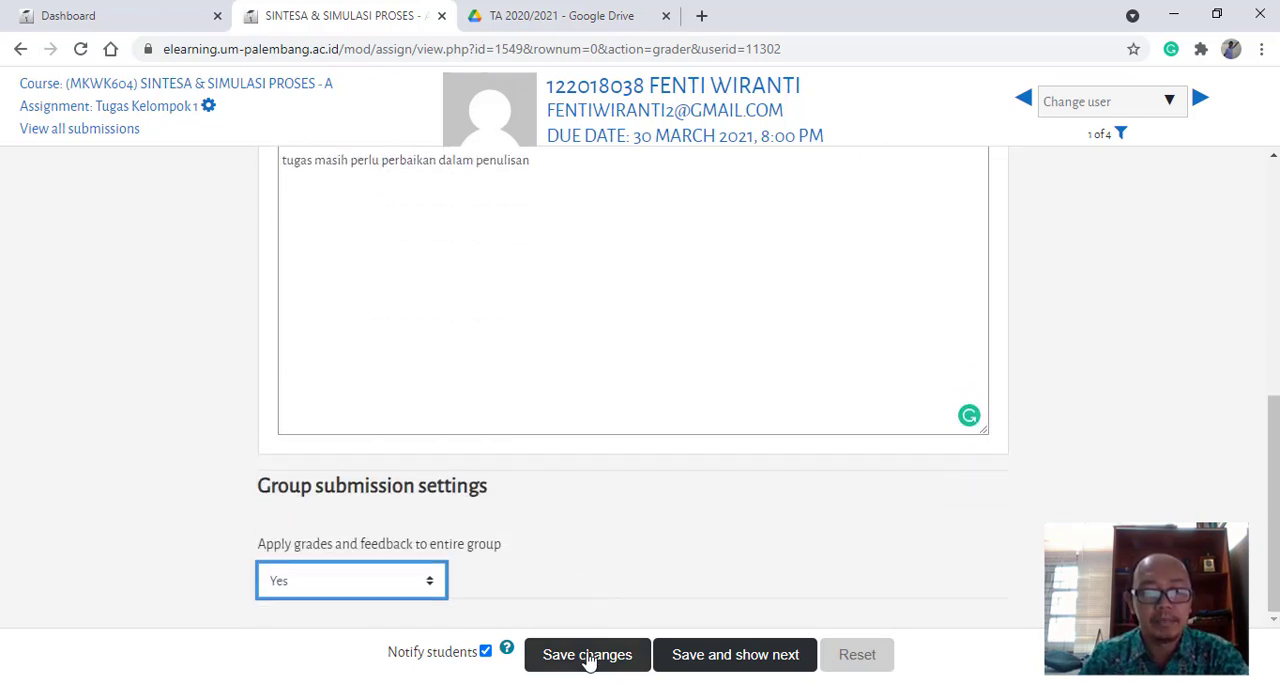
pyautogui.click(588, 658)
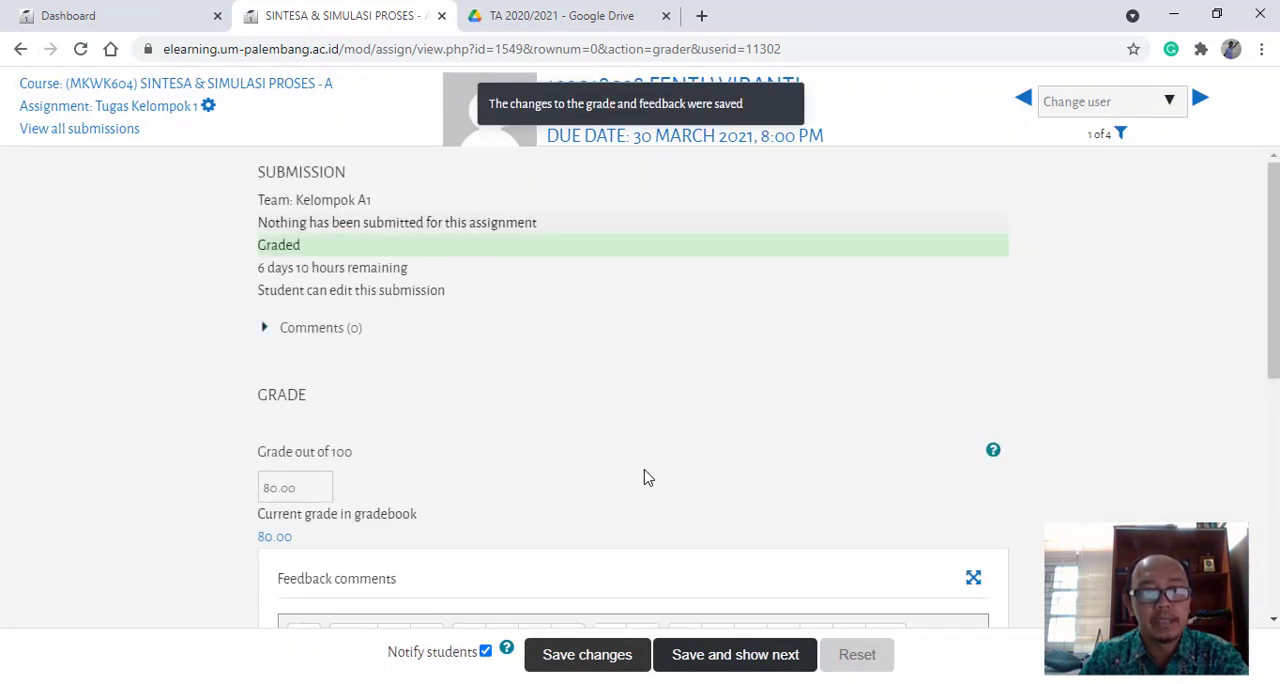
# - Examine the saved grade, feedback comment and group submission settings on the student's grading page
pyautogui.scroll(-3, 644, 478)
pyautogui.scroll(-2, 617, 451)
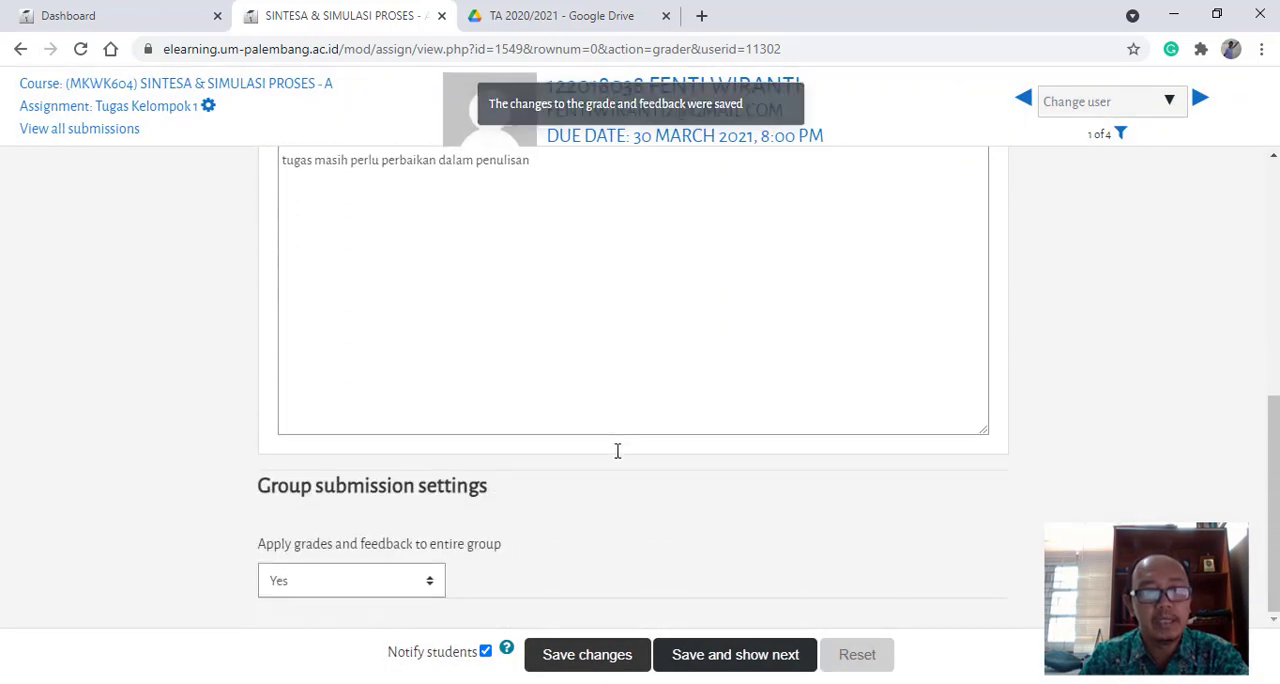
pyautogui.scroll(4, 617, 451)
pyautogui.scroll(-2, 617, 451)
pyautogui.scroll(-1, 617, 451)
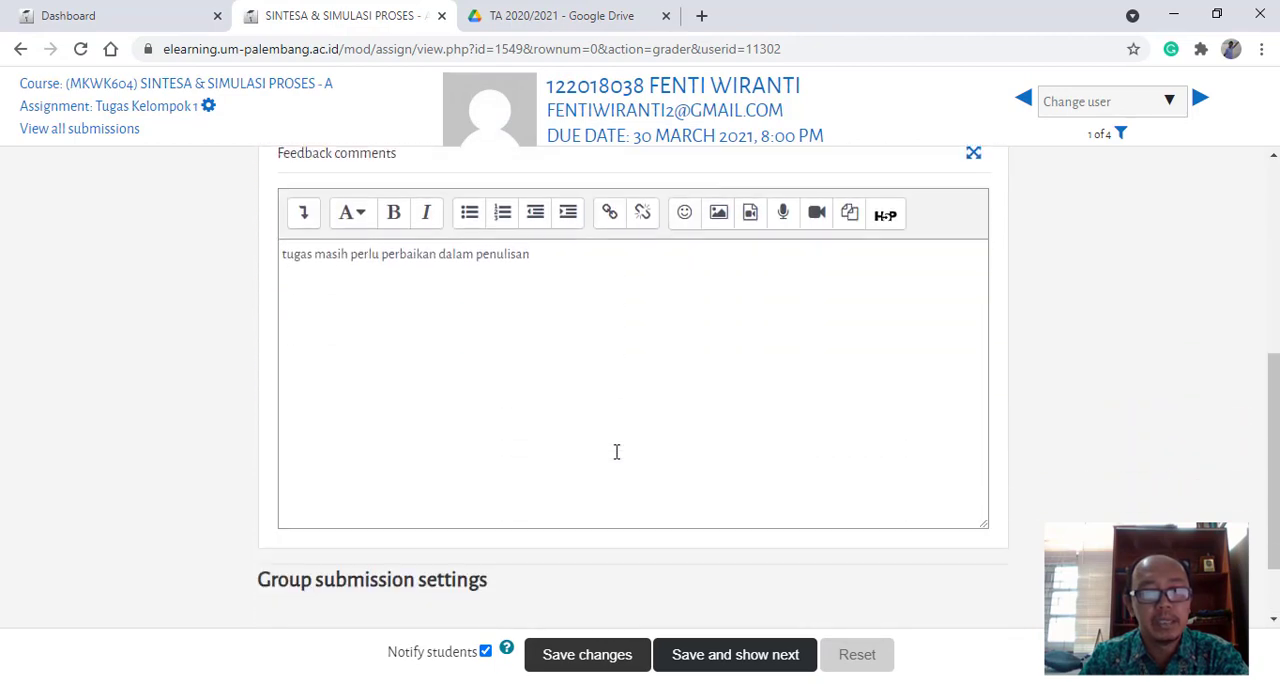
pyautogui.scroll(5, 617, 451)
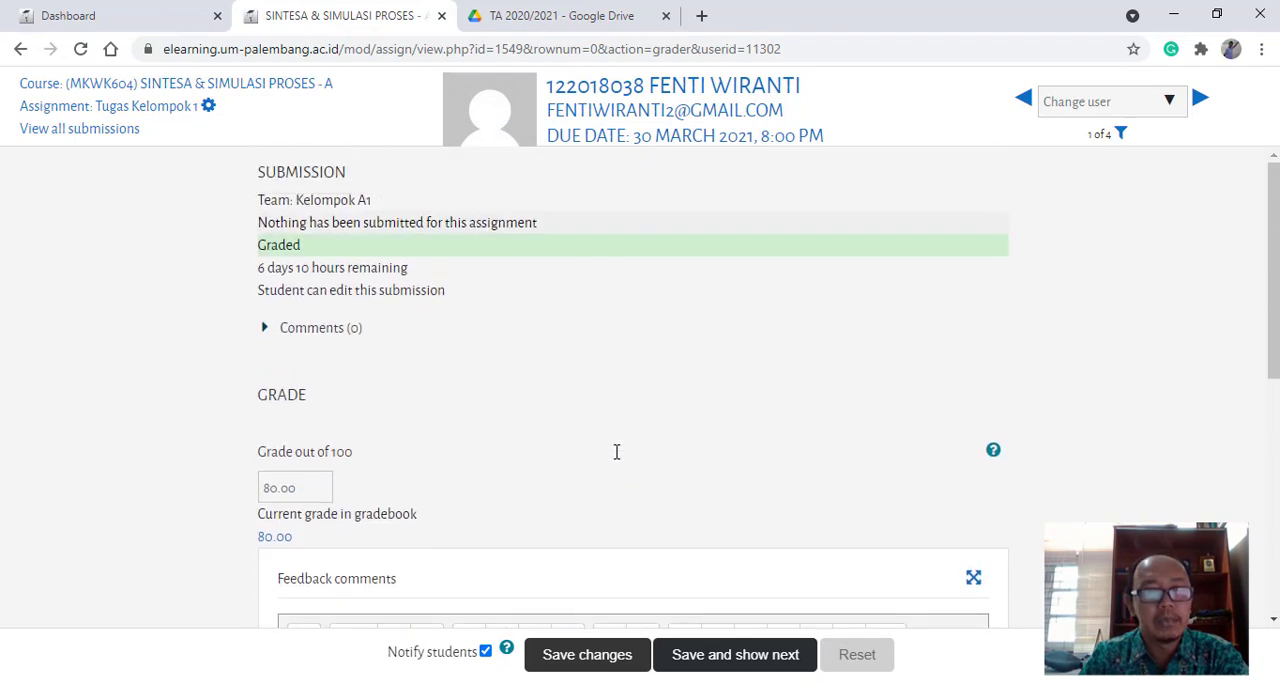
pyautogui.scroll(-6, 615, 455)
pyautogui.scroll(6, 611, 463)
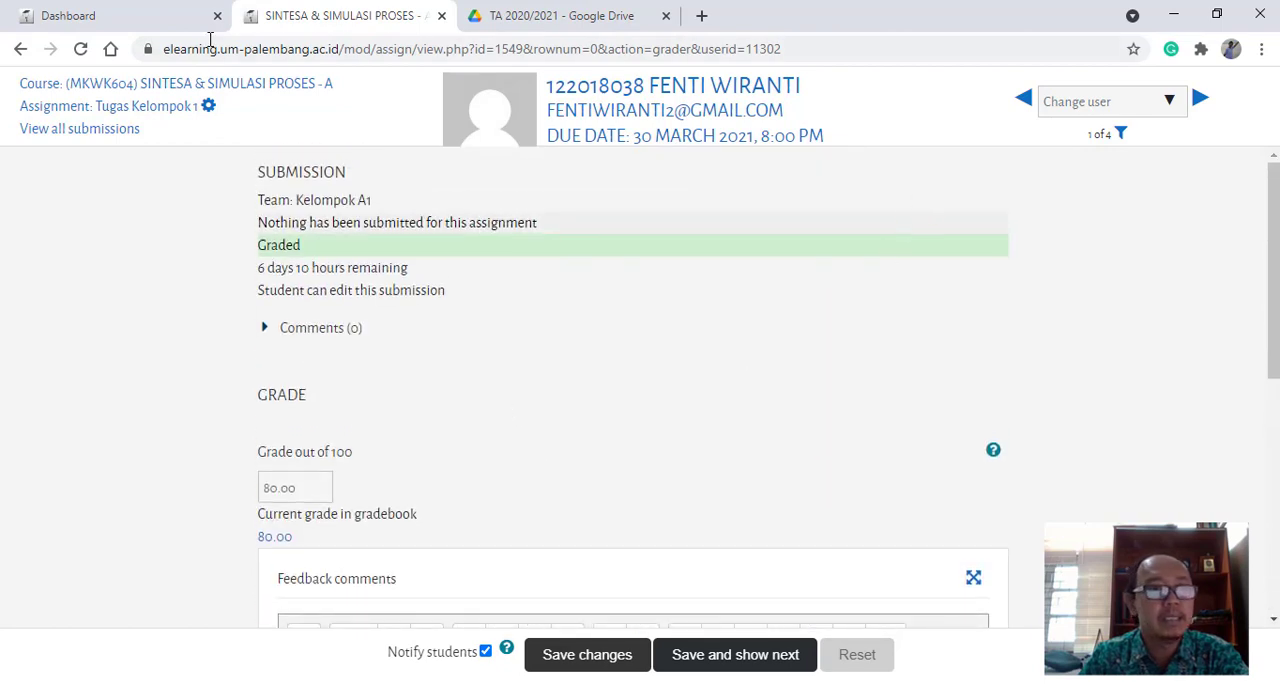
# - Return to the Tugas Kelompok 1 submissions list, reload it and examine the grades of all Kelompok A1 members
pyautogui.click(22, 52)
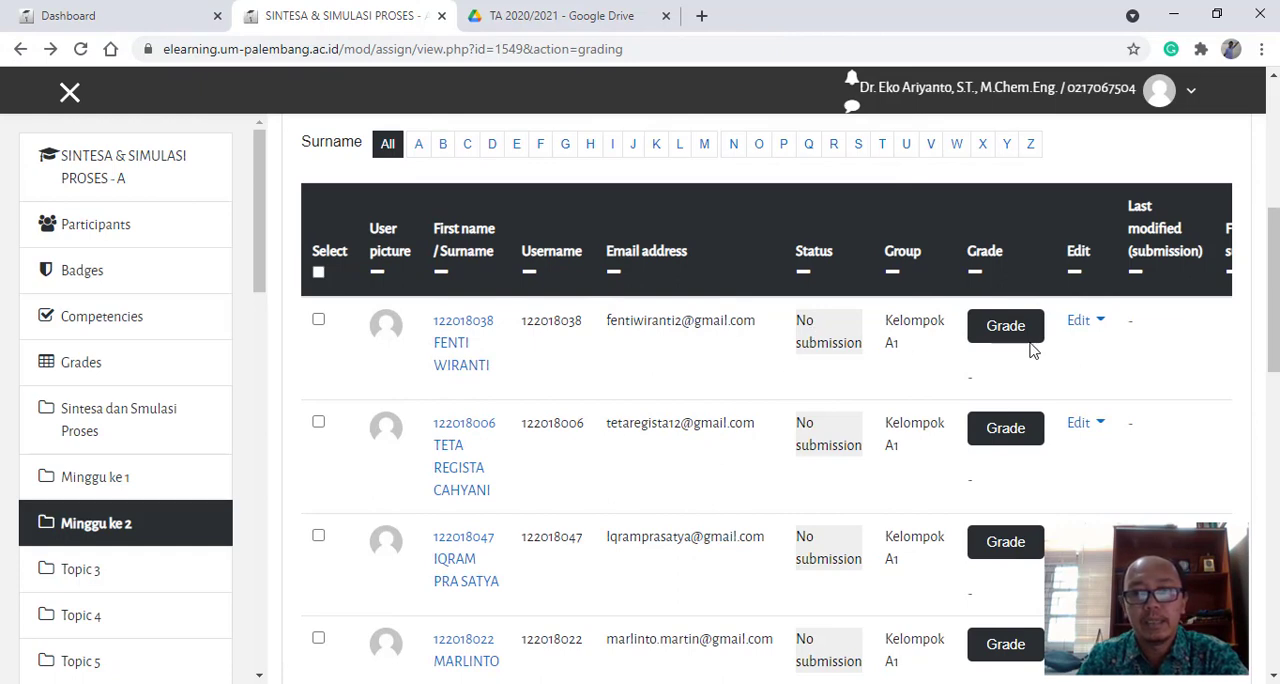
pyautogui.click(80, 48)
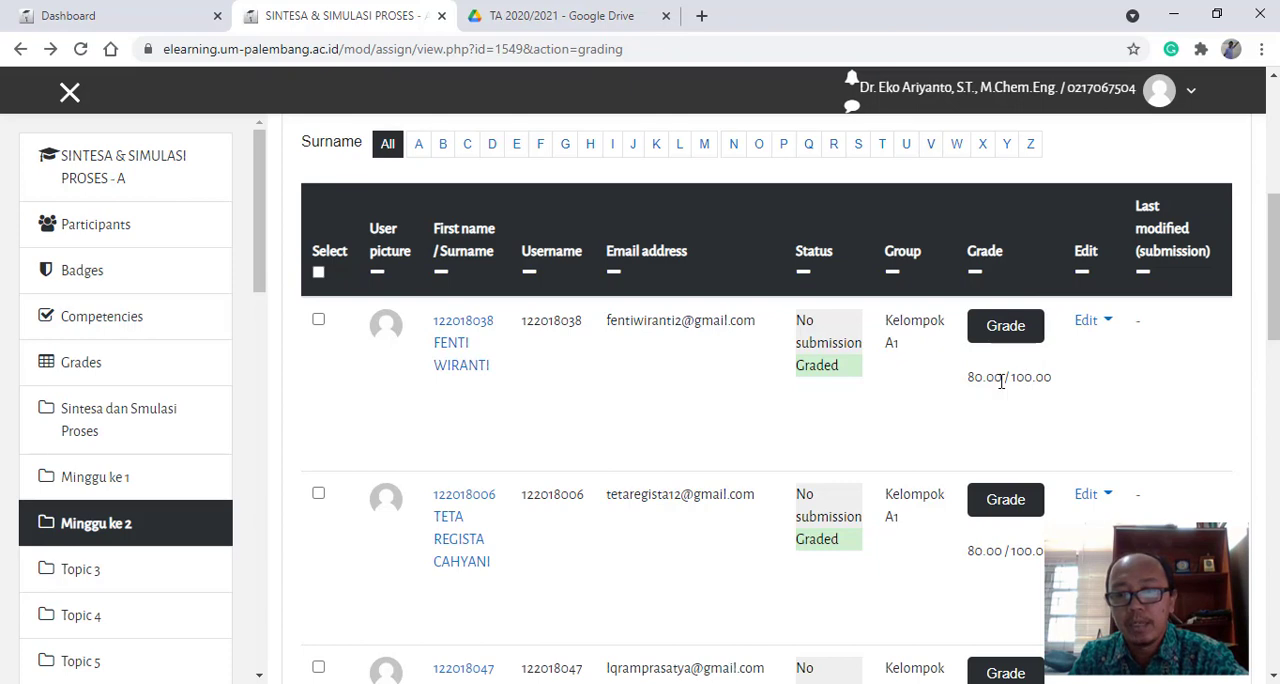
pyautogui.scroll(-4, 1071, 400)
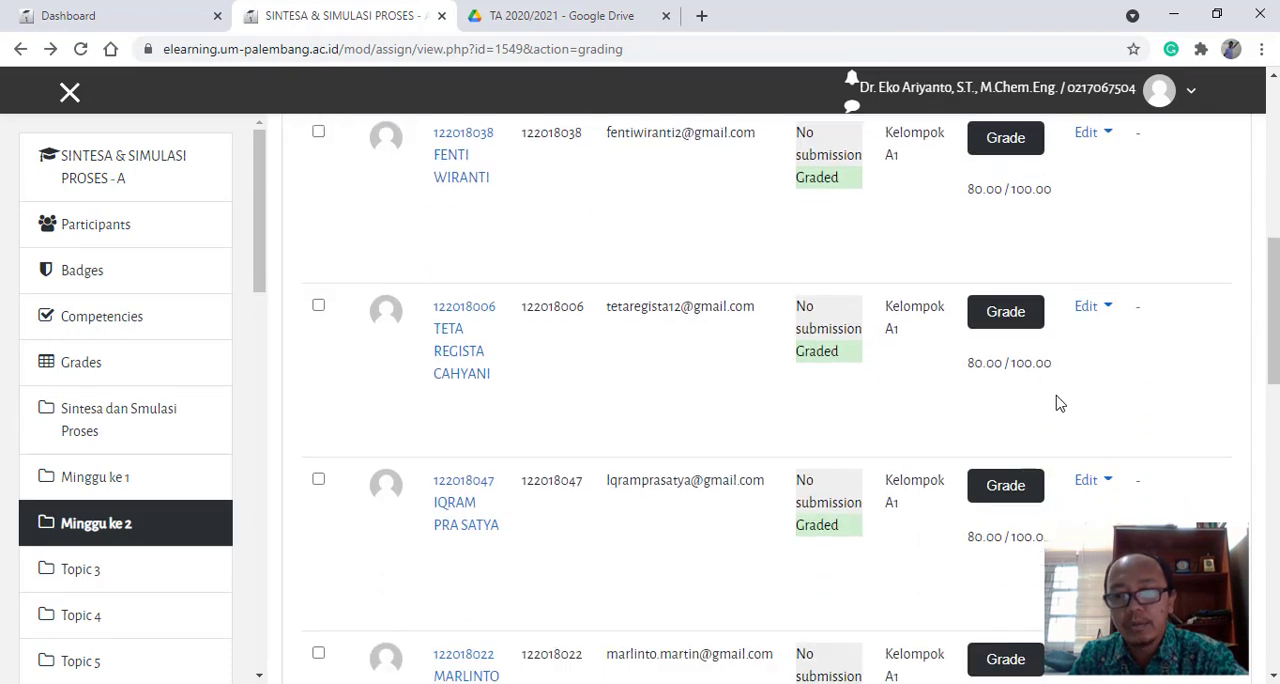
pyautogui.scroll(3, 954, 385)
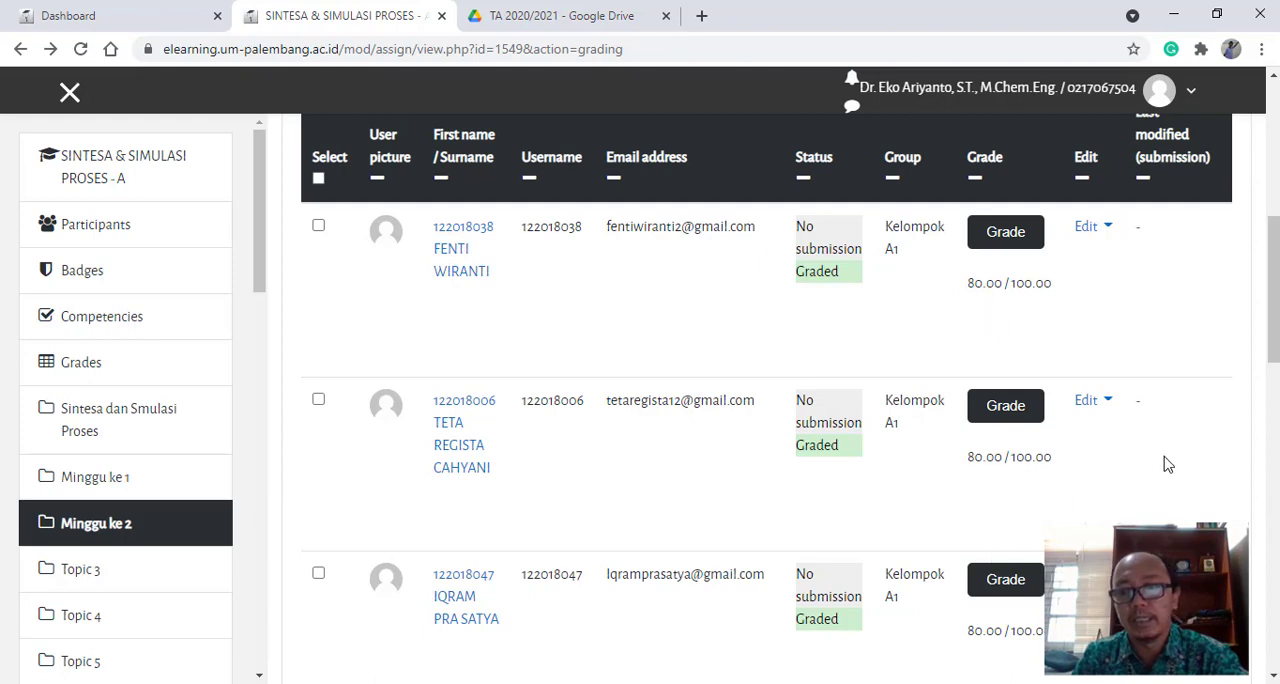
pyautogui.scroll(3, 950, 398)
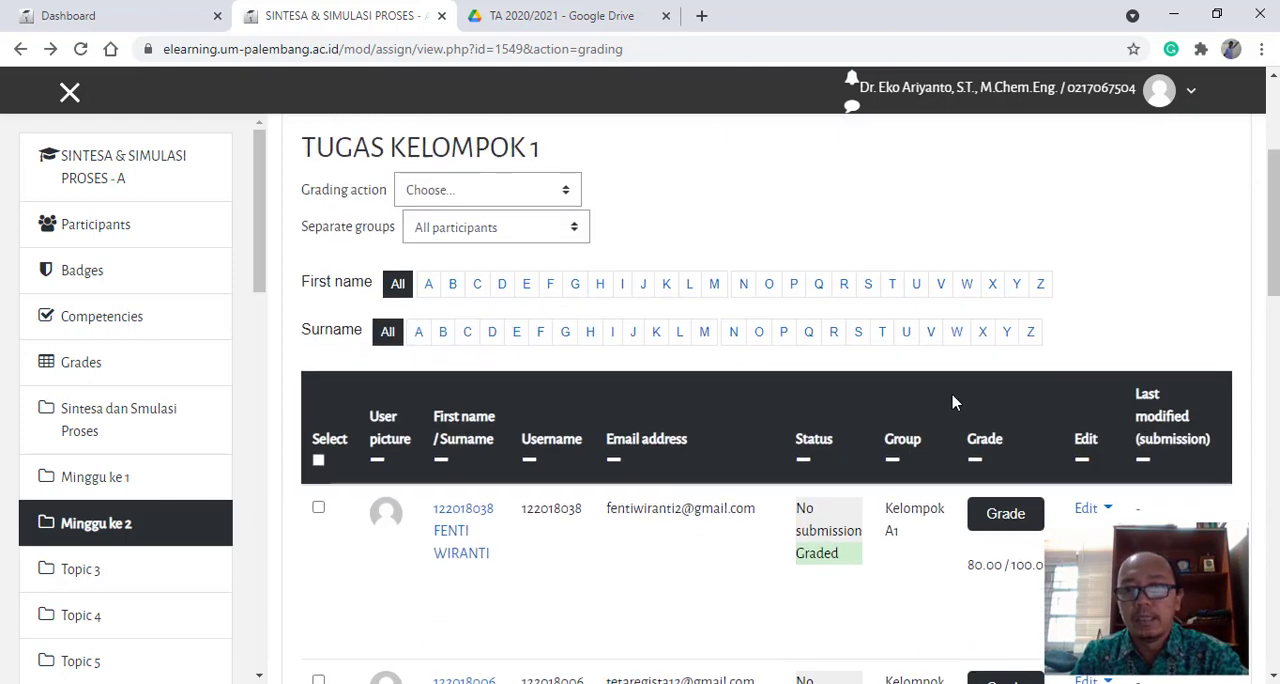
pyautogui.scroll(-3, 985, 430)
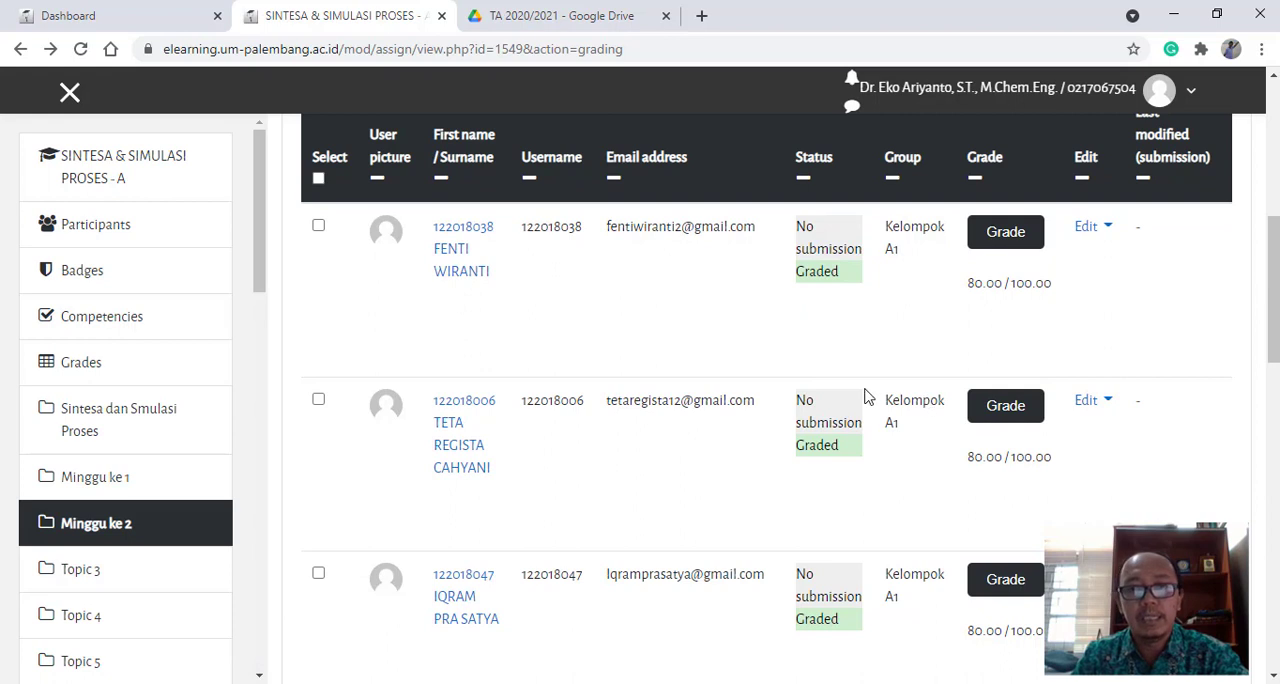
pyautogui.scroll(2, 866, 398)
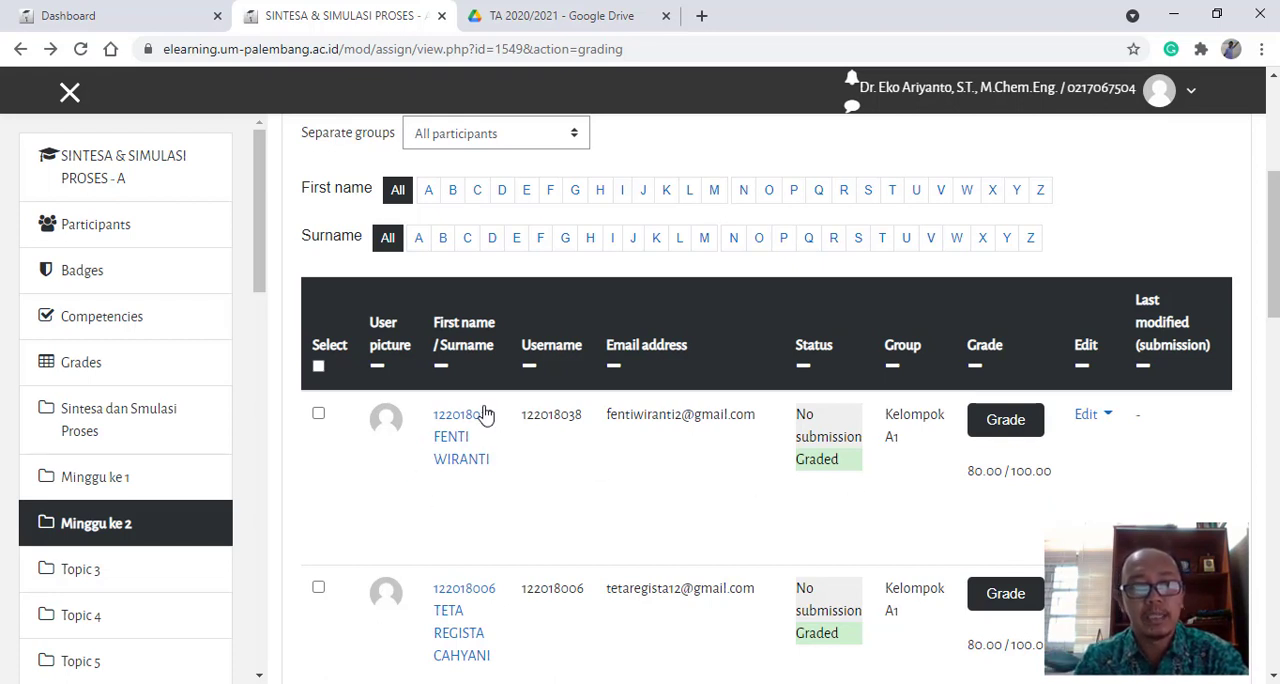
pyautogui.scroll(3, 512, 453)
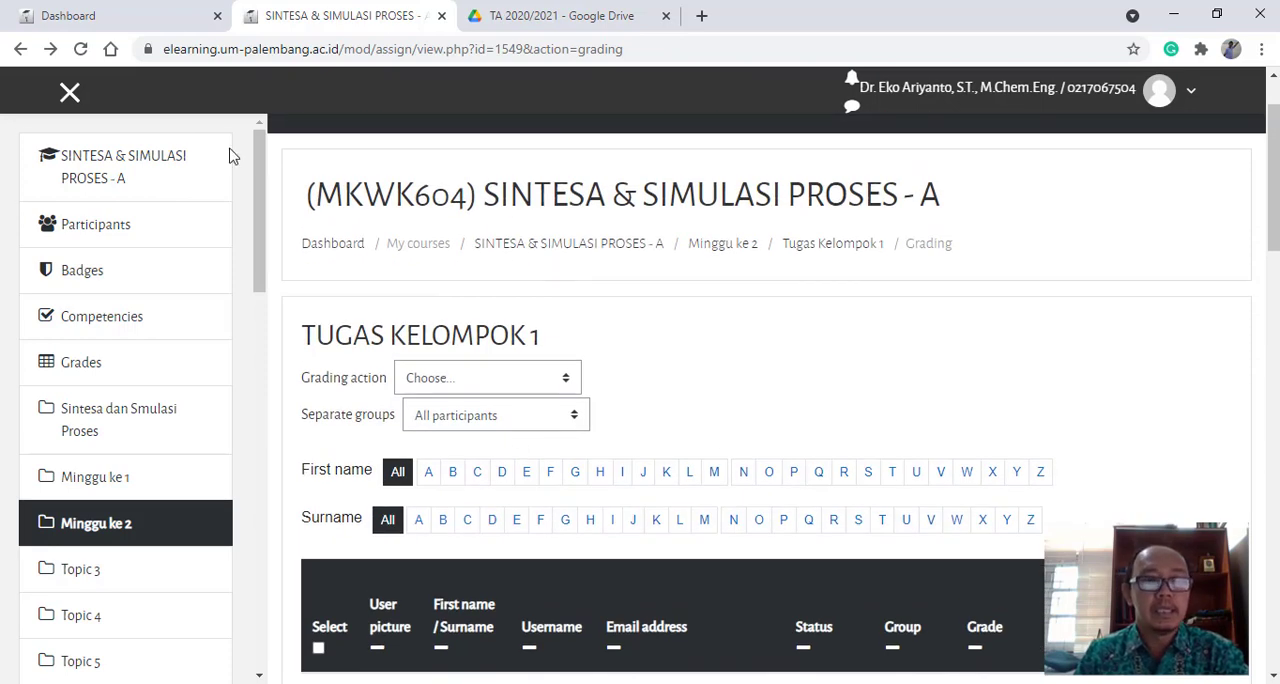
# - Go back to the course page and view the group assignments in Minggu ke 2
pyautogui.click(21, 50)
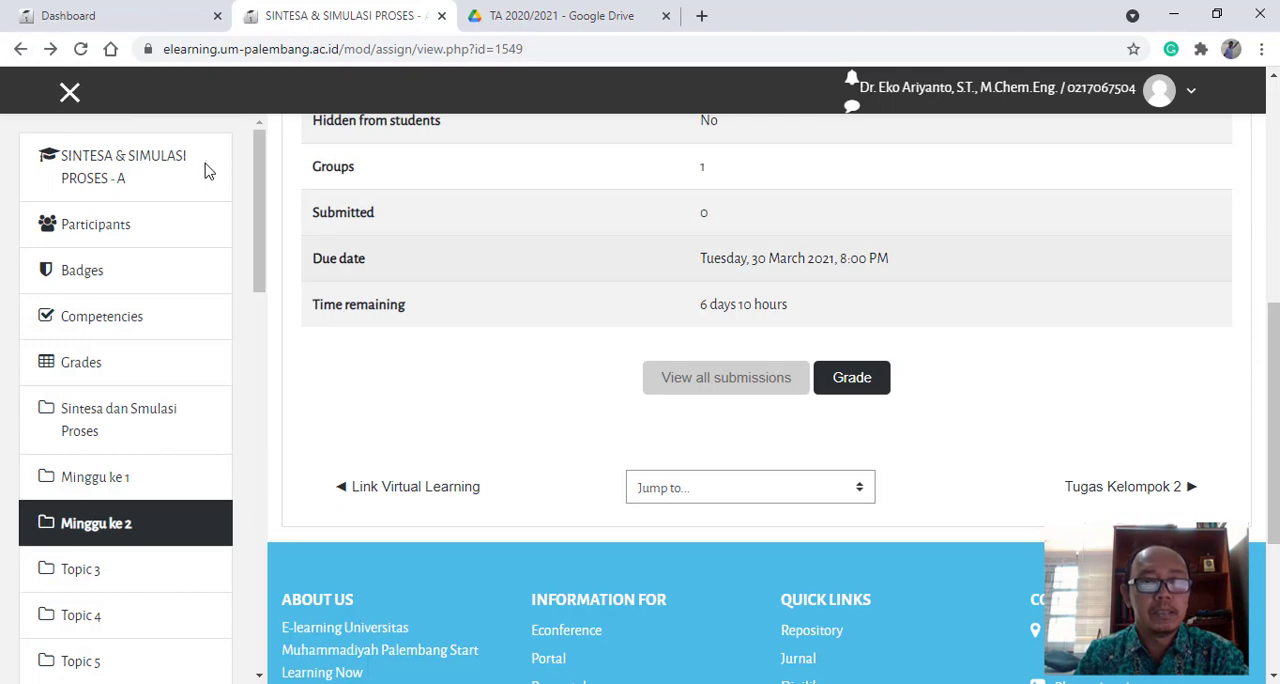
pyautogui.click(21, 49)
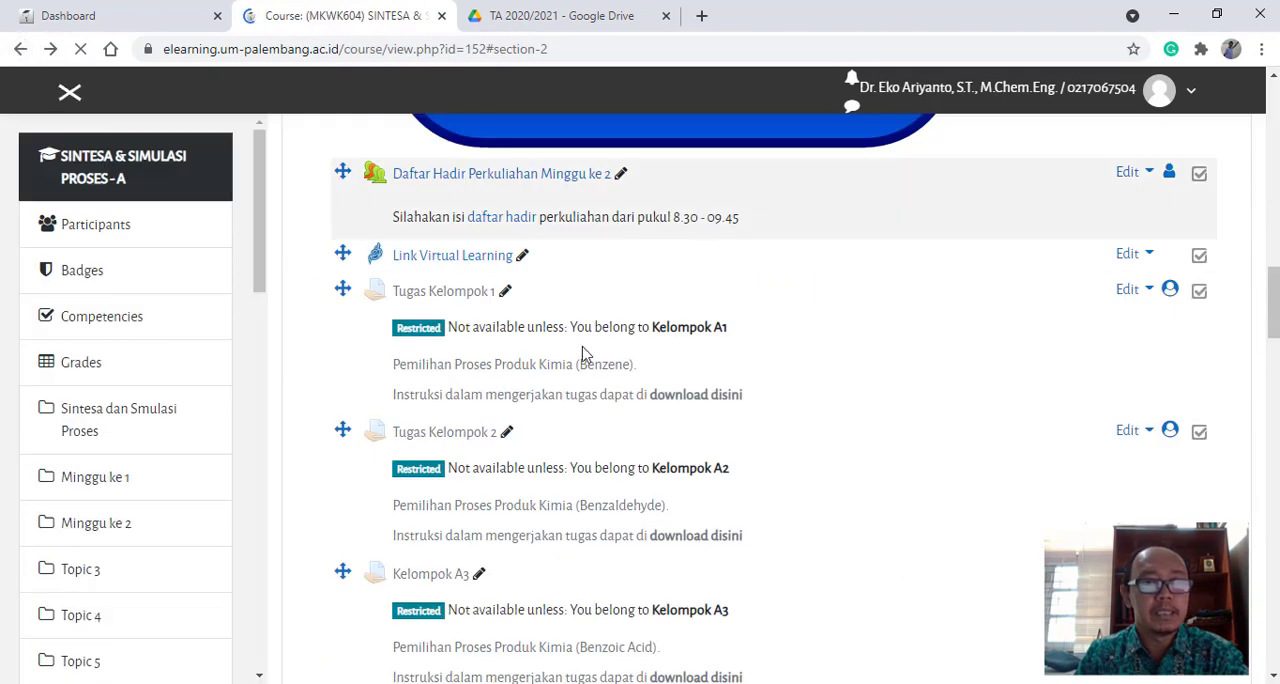
pyautogui.scroll(5, 885, 477)
pyautogui.scroll(-7, 890, 477)
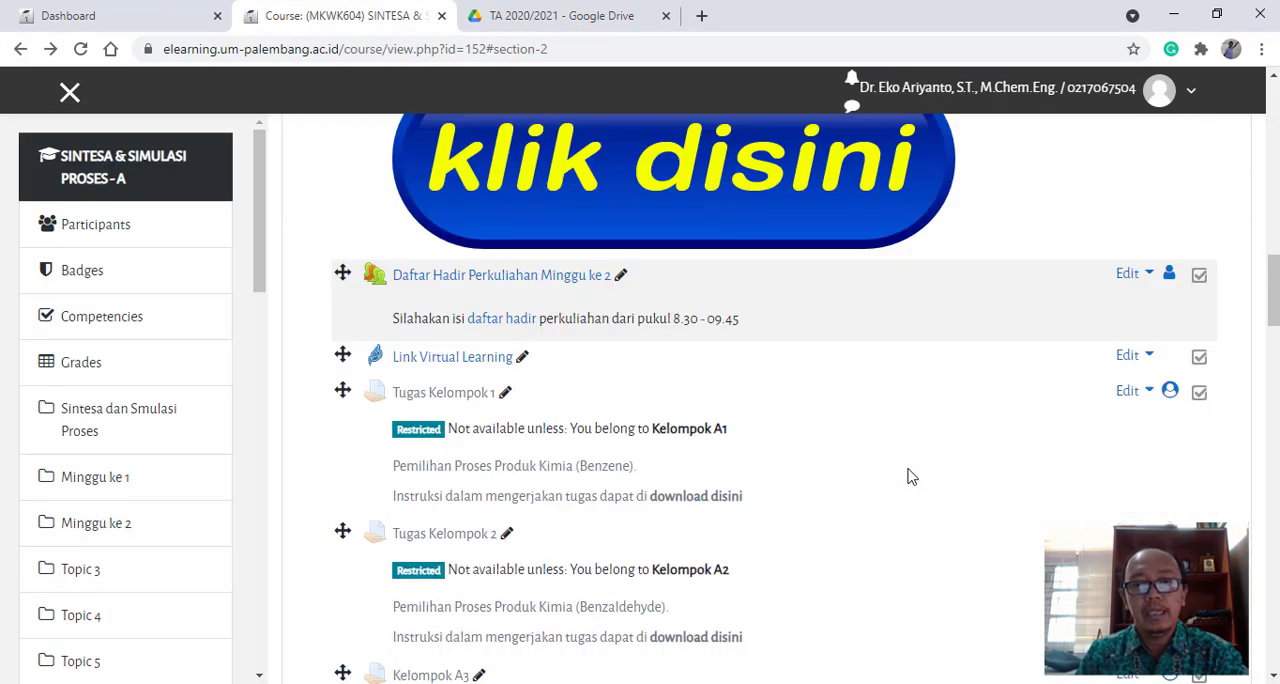